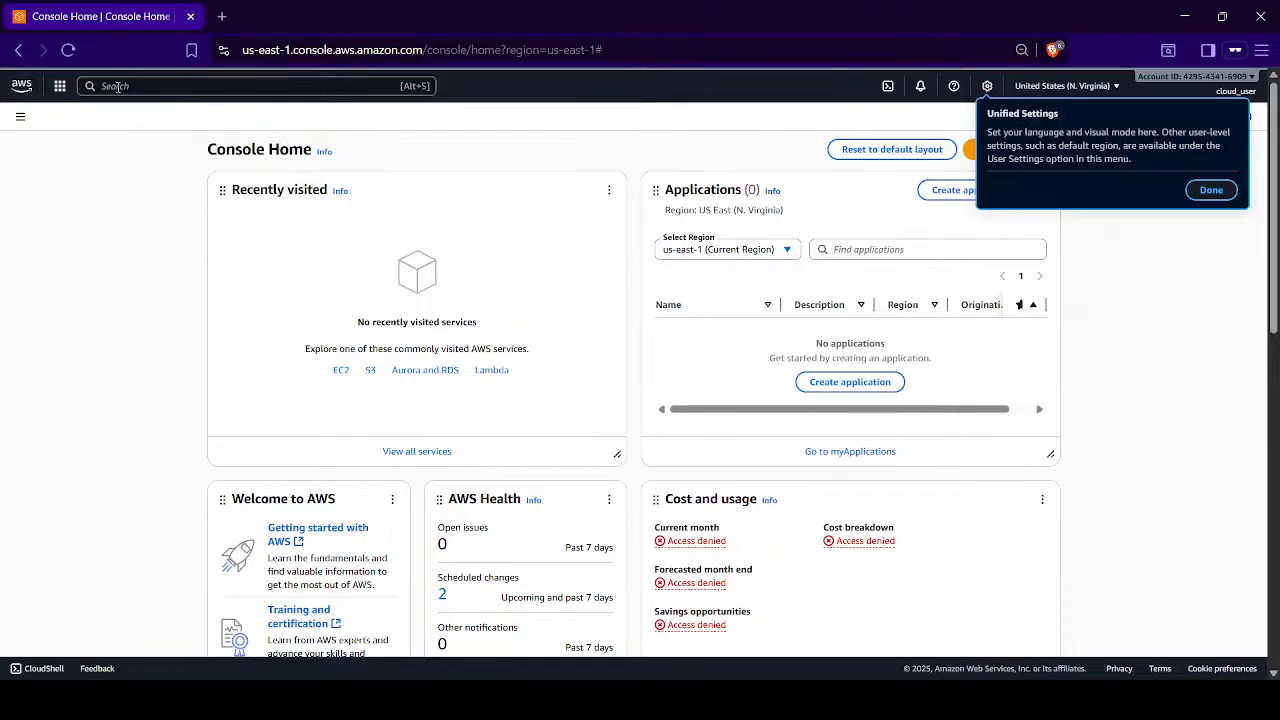
- Find and open the IAM service, and start creating a new role from its roles list
text(ISM)
key(BackSpace)
key(BackSpace)
text(AM)
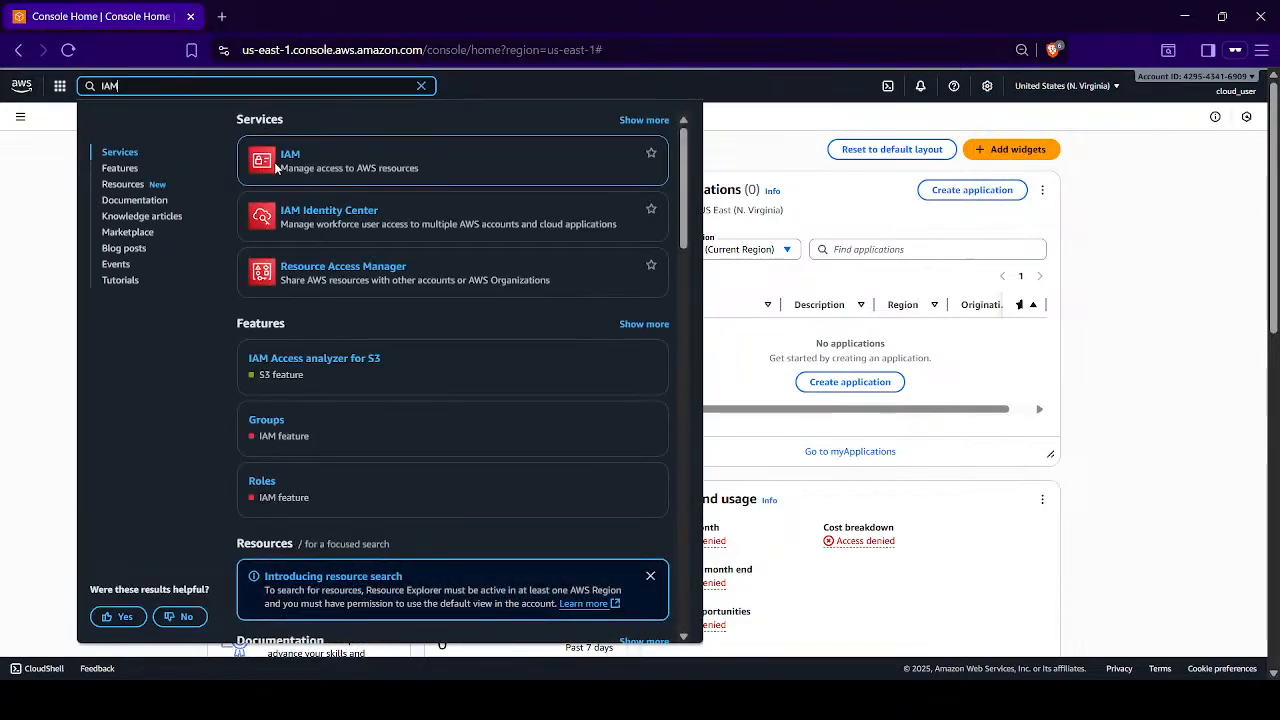
click(290, 154)
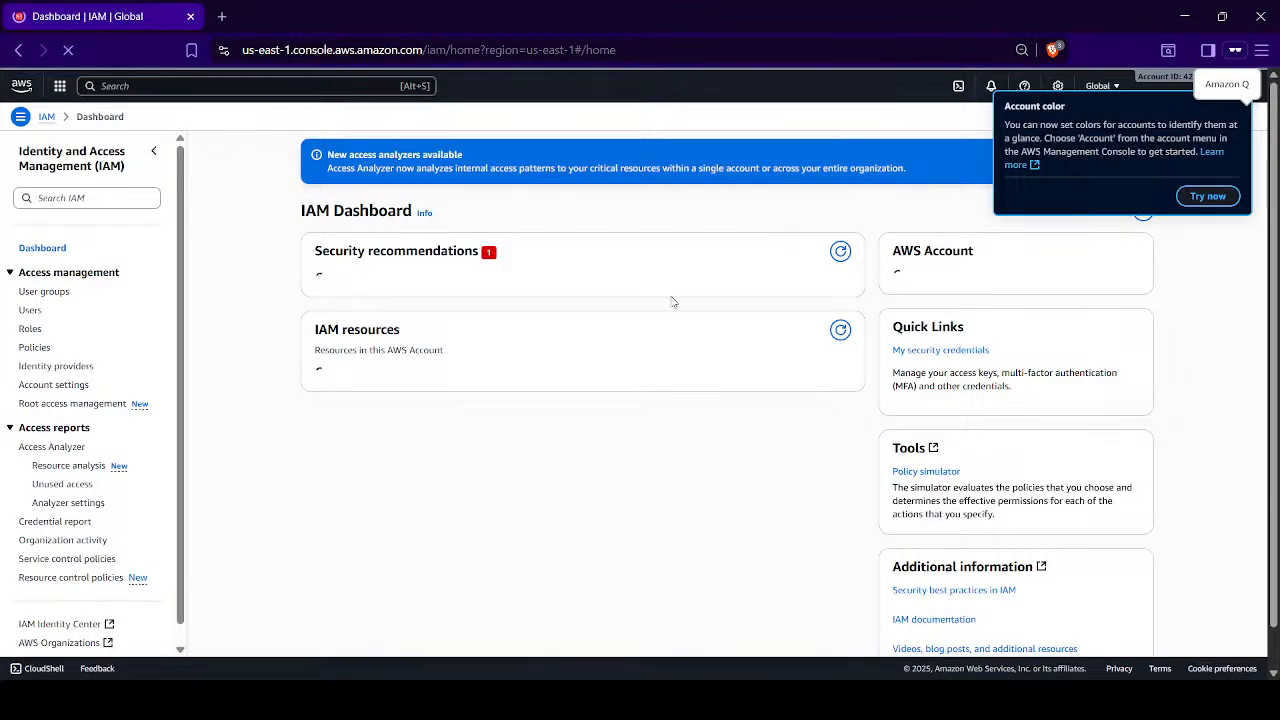
click(26, 332)
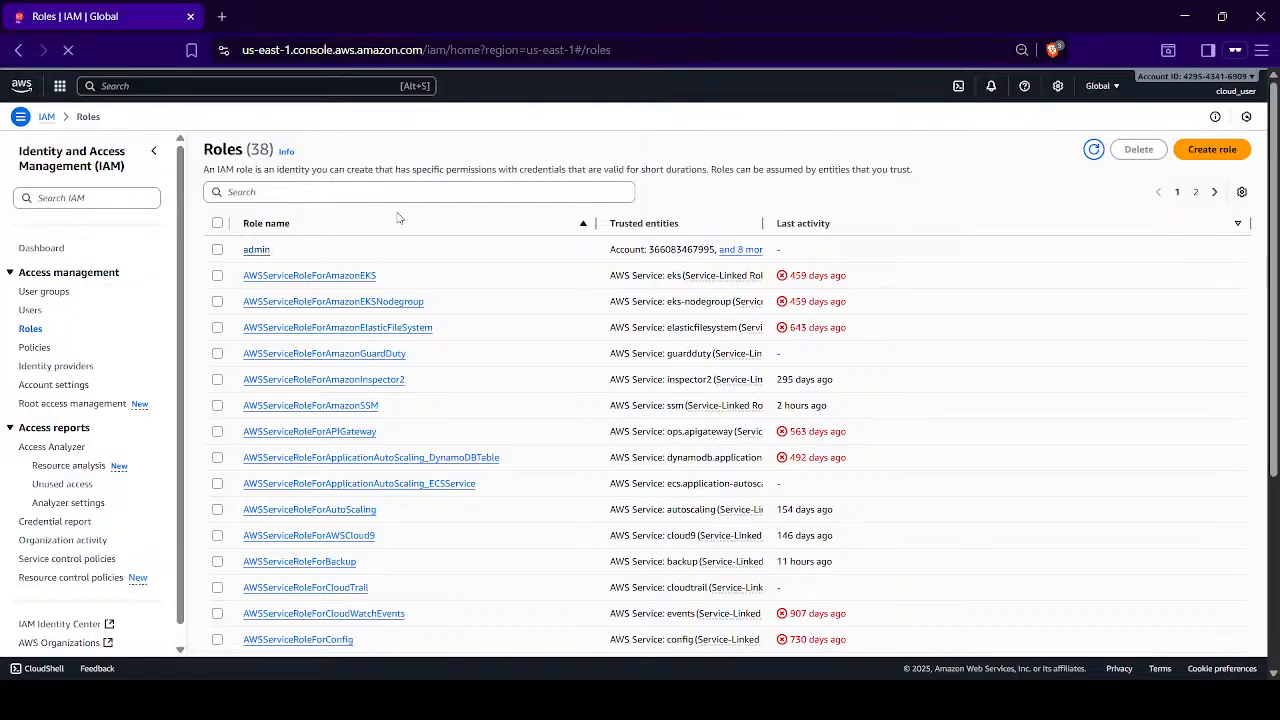
click(1212, 150)
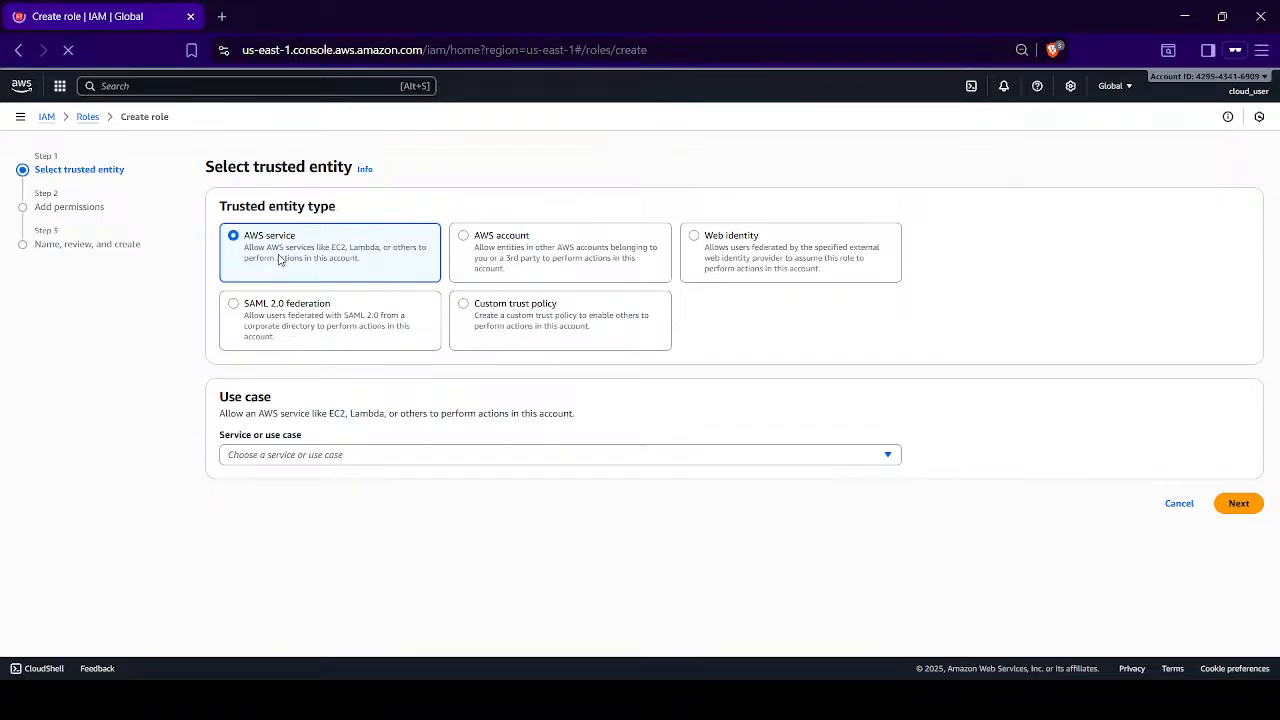
- Look through the AWS service, AWS account, Web identity and SAML 2.0 federation options, and select Custom trust policy as the trusted entity type
drag(247, 240, 322, 245)
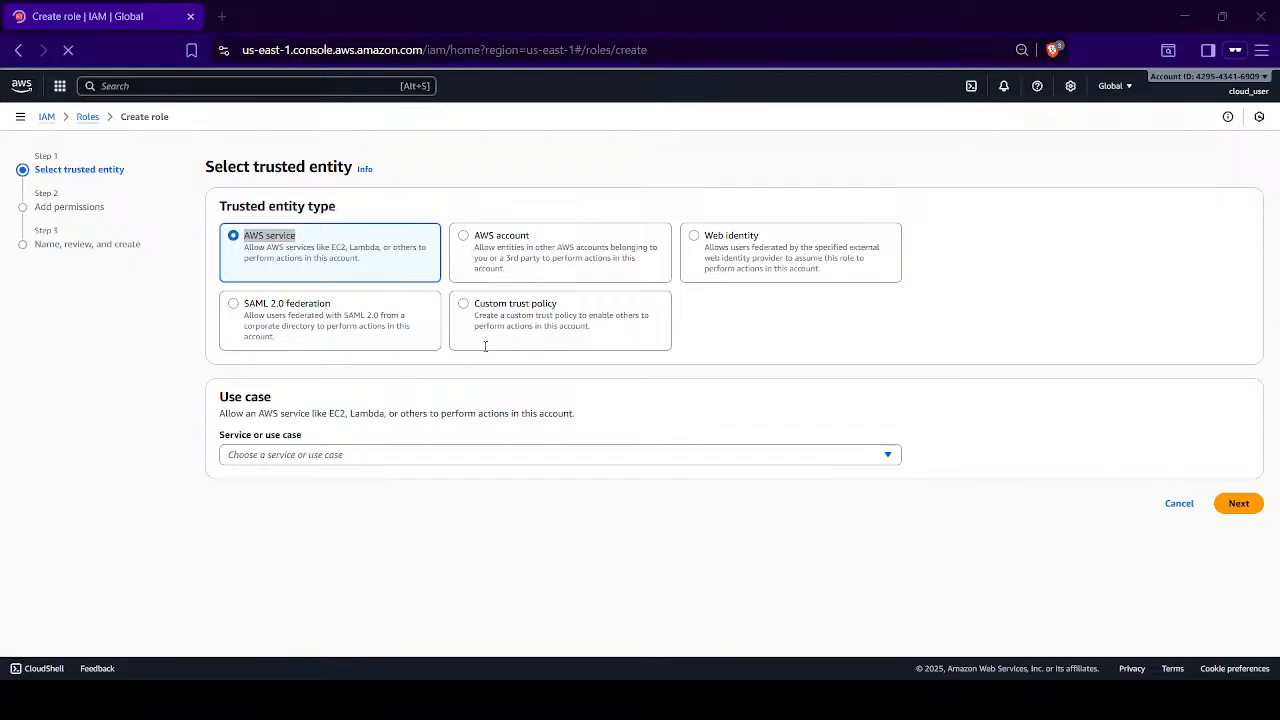
click(359, 458)
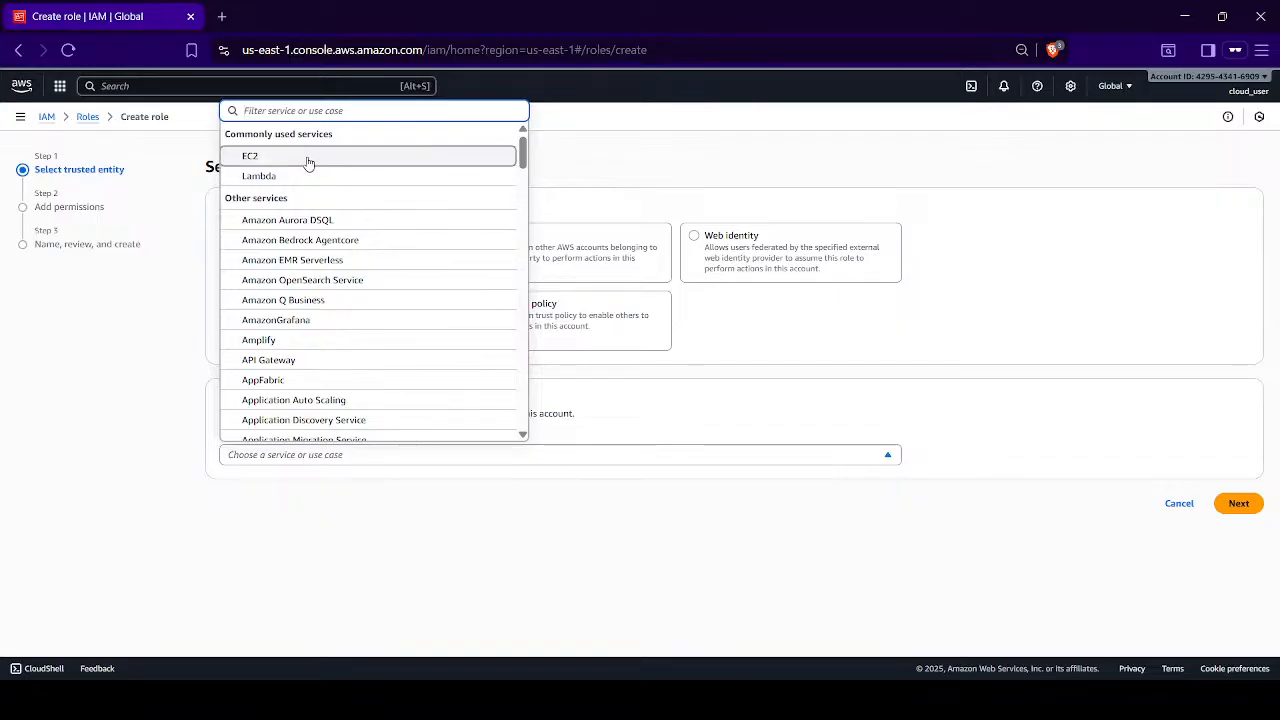
click(679, 405)
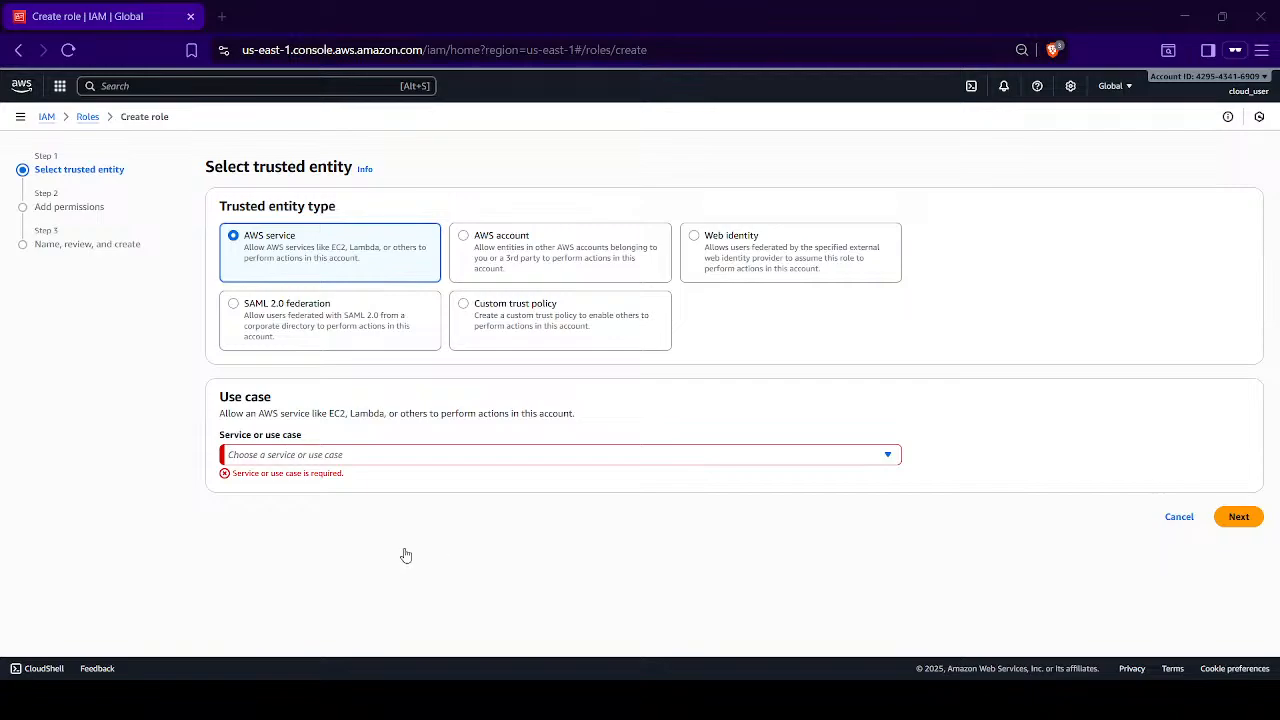
click(455, 456)
click(486, 314)
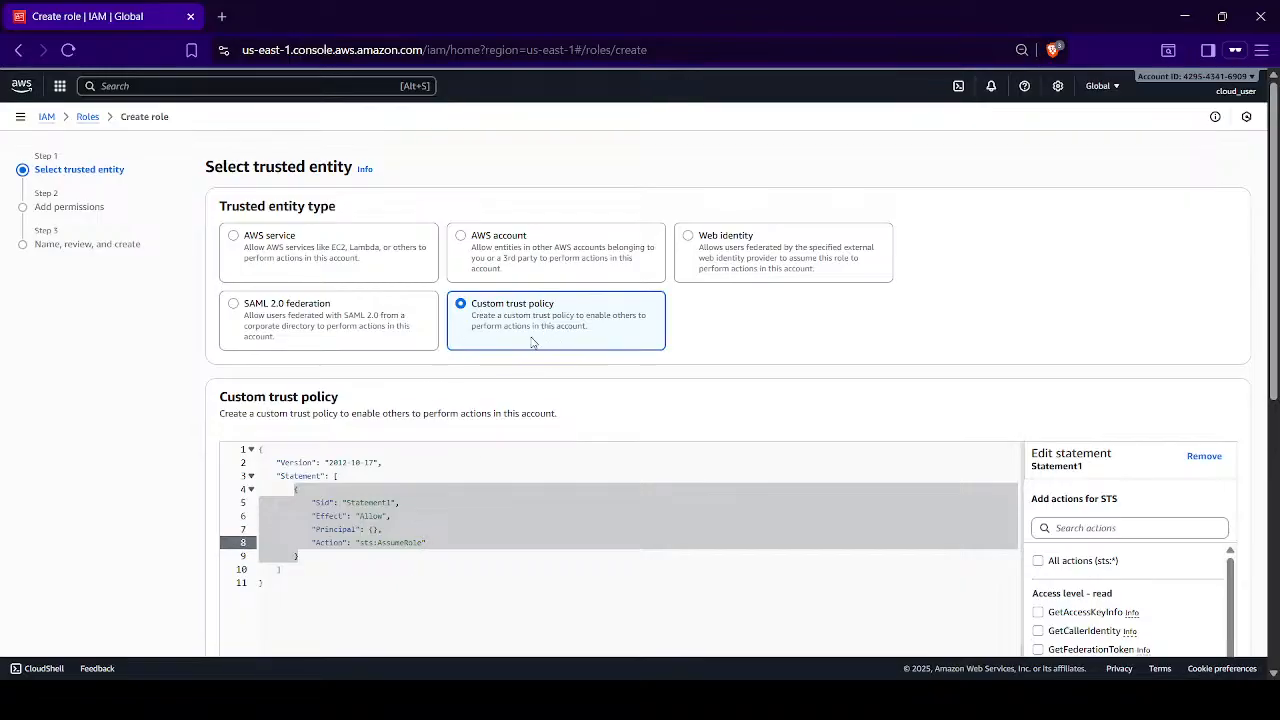
click(364, 476)
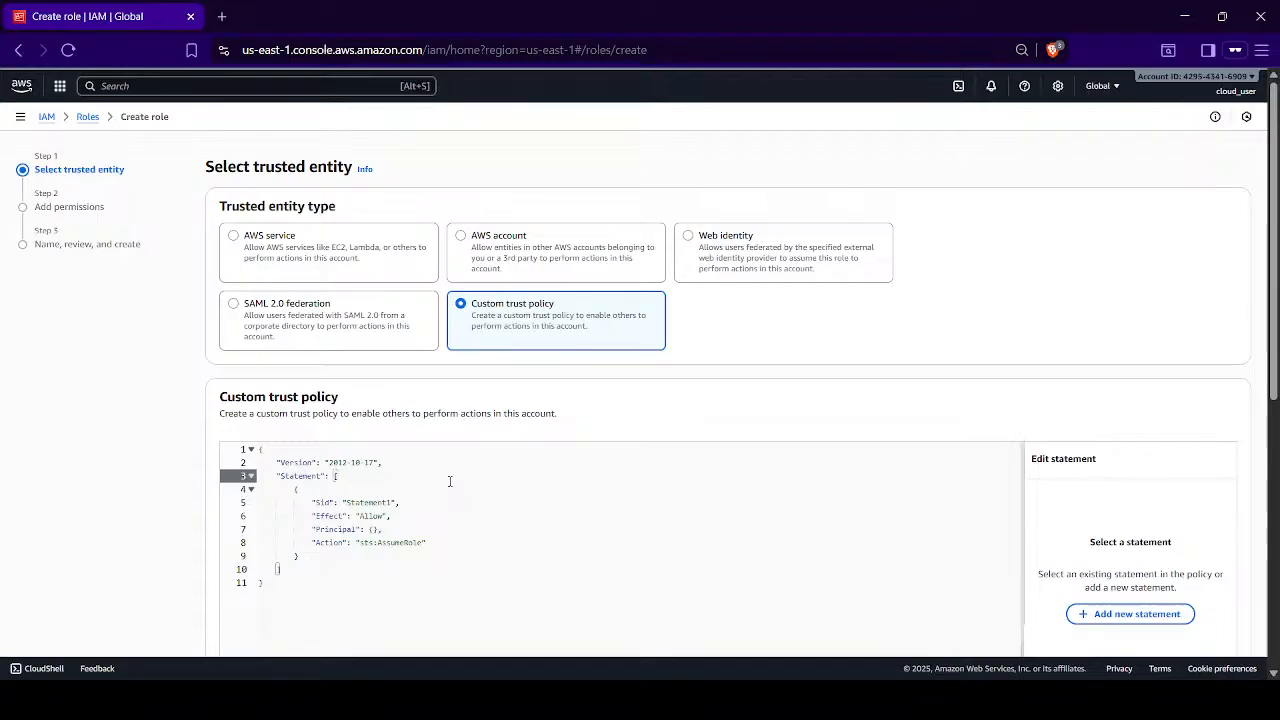
click(328, 266)
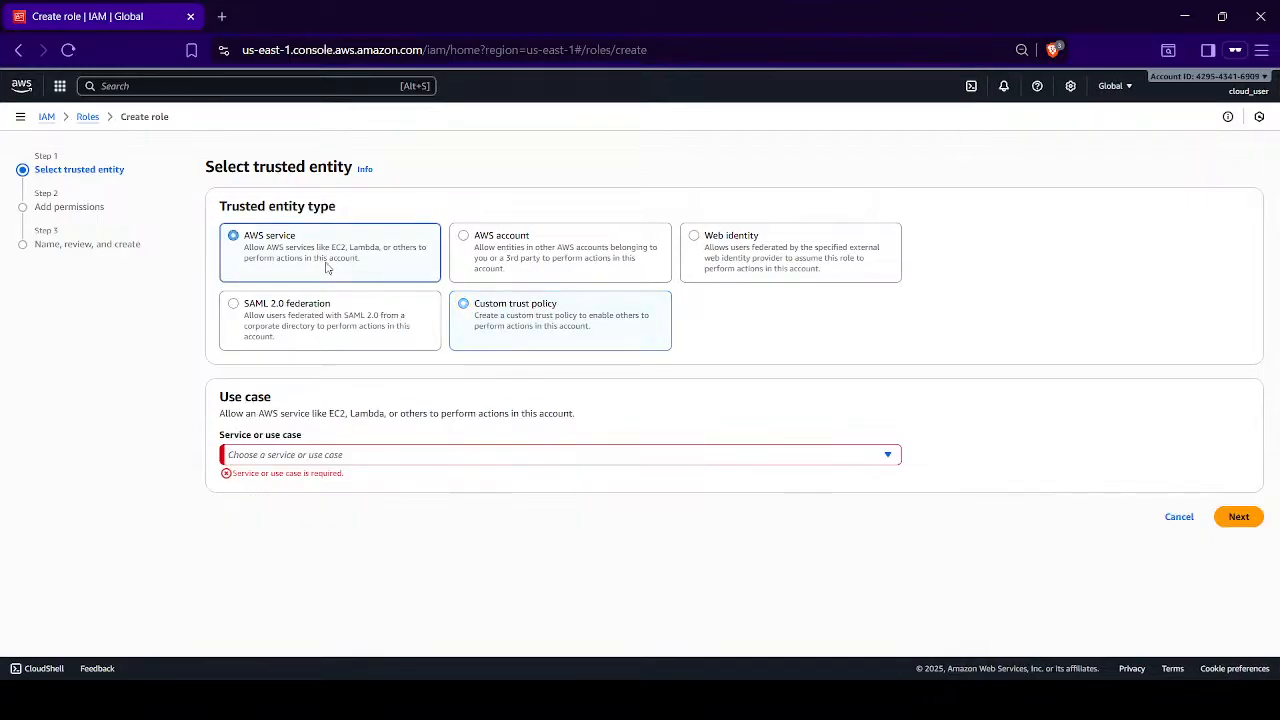
click(577, 255)
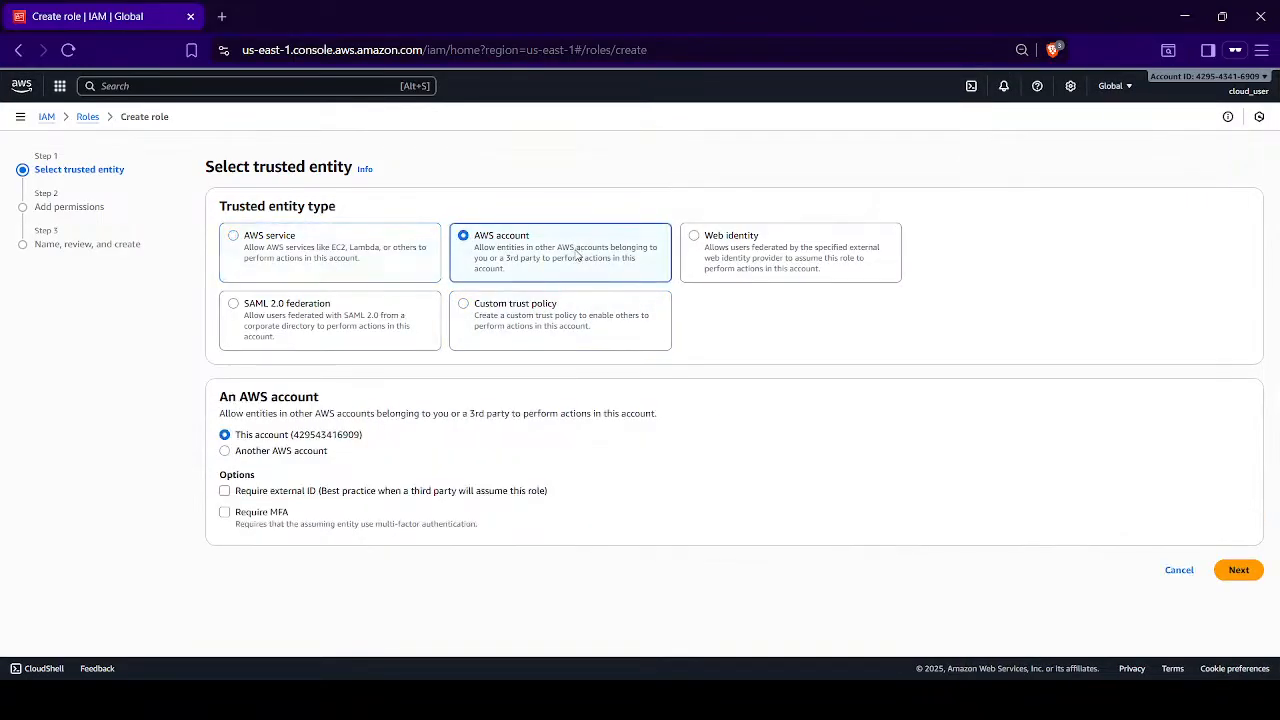
click(738, 251)
click(283, 322)
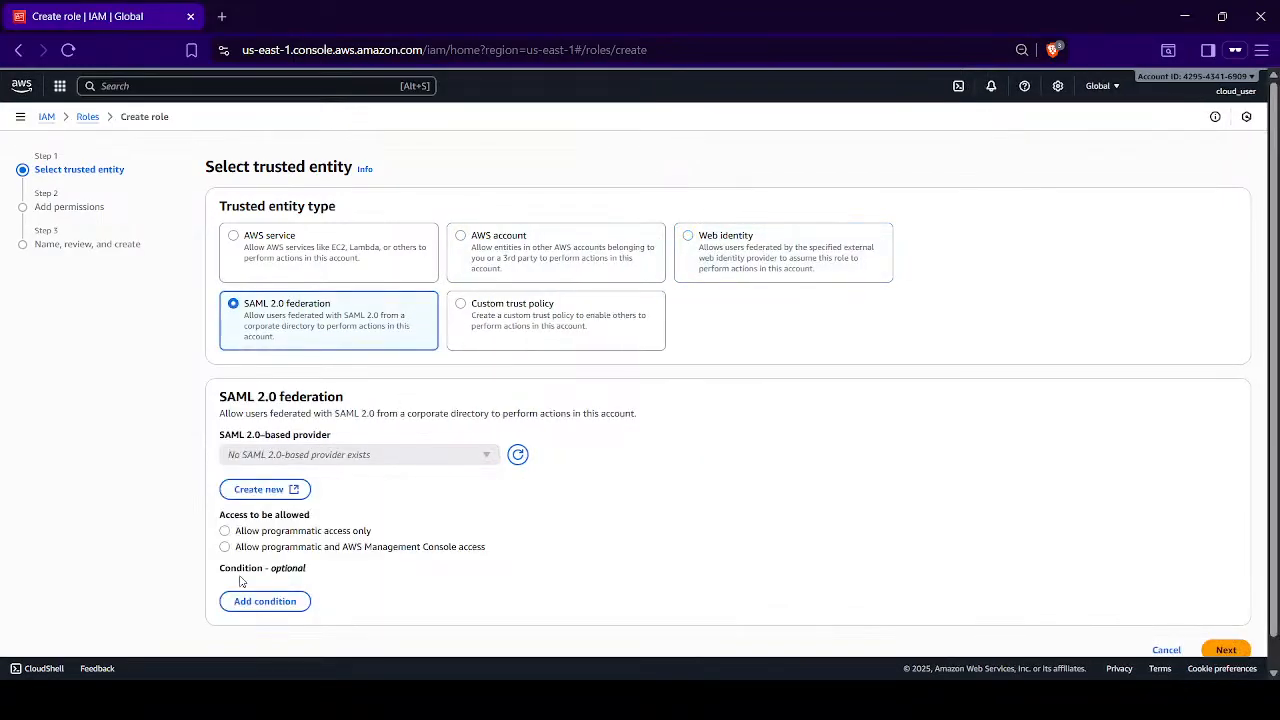
click(513, 331)
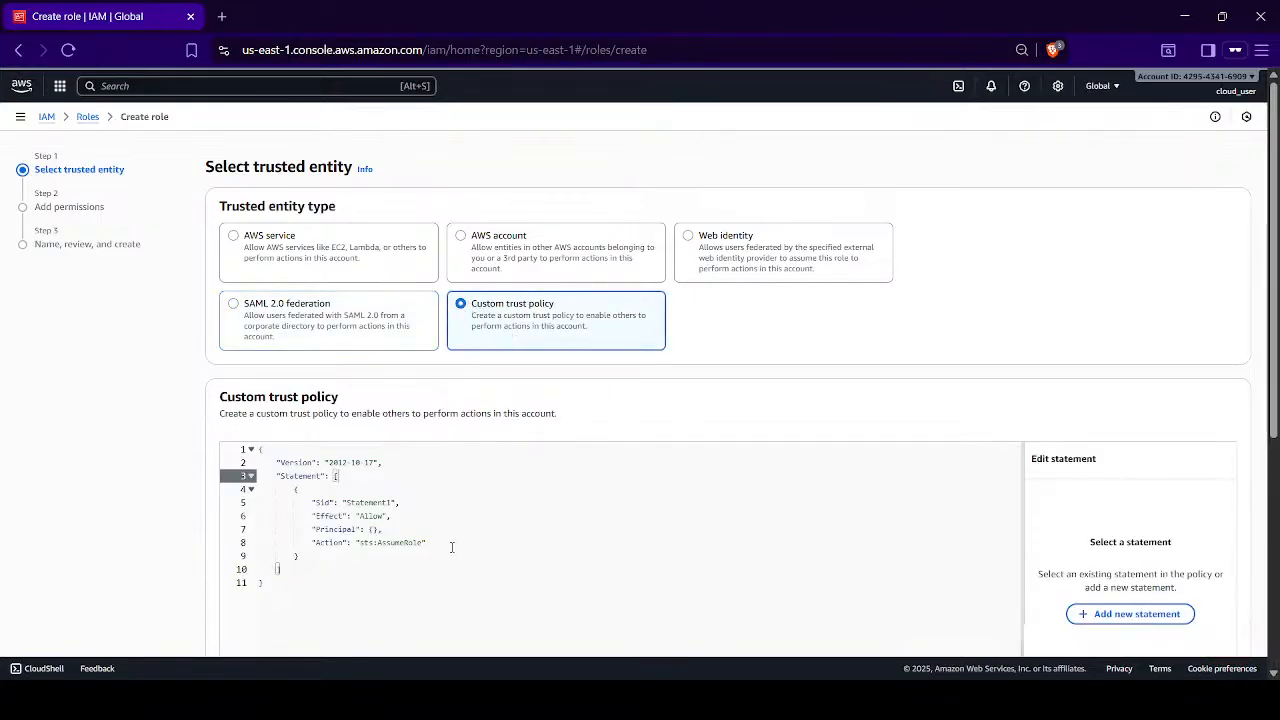
- Examine the Version, Statement, Sid, Effect, Principal and Action elements of the default custom trust policy
scroll(468, 540, down, 2)
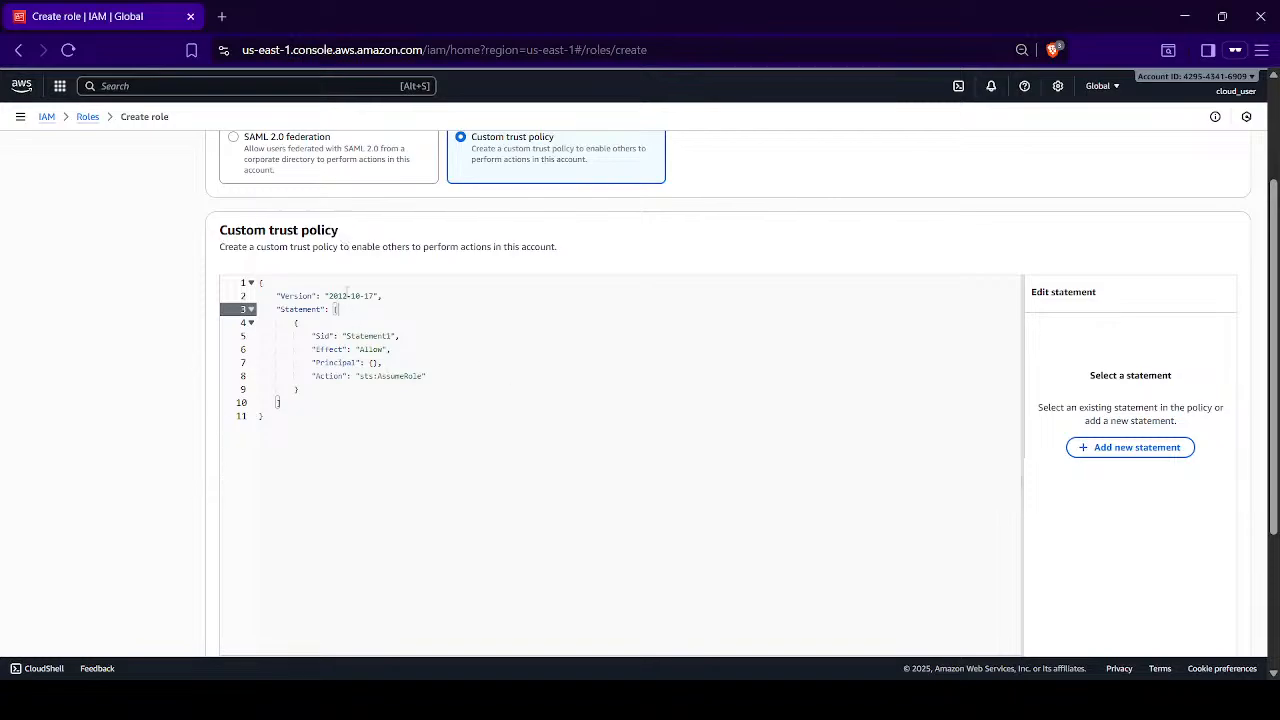
double_click(296, 297)
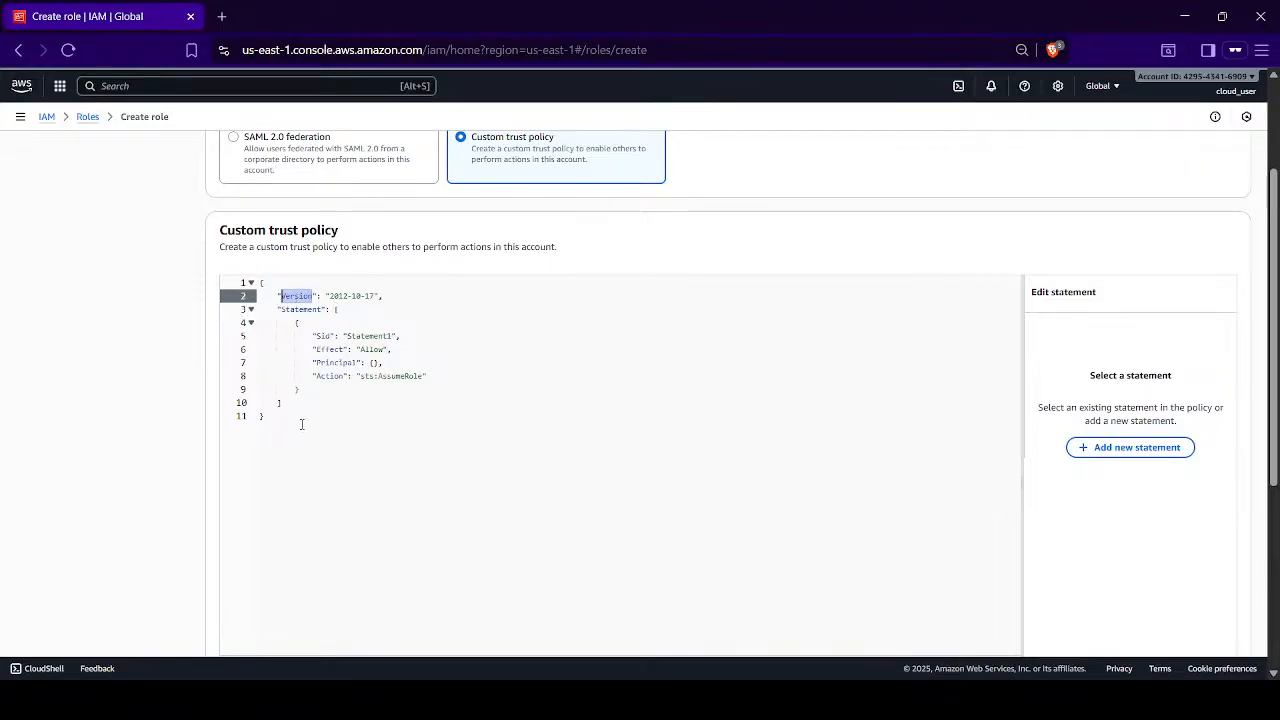
click(301, 425)
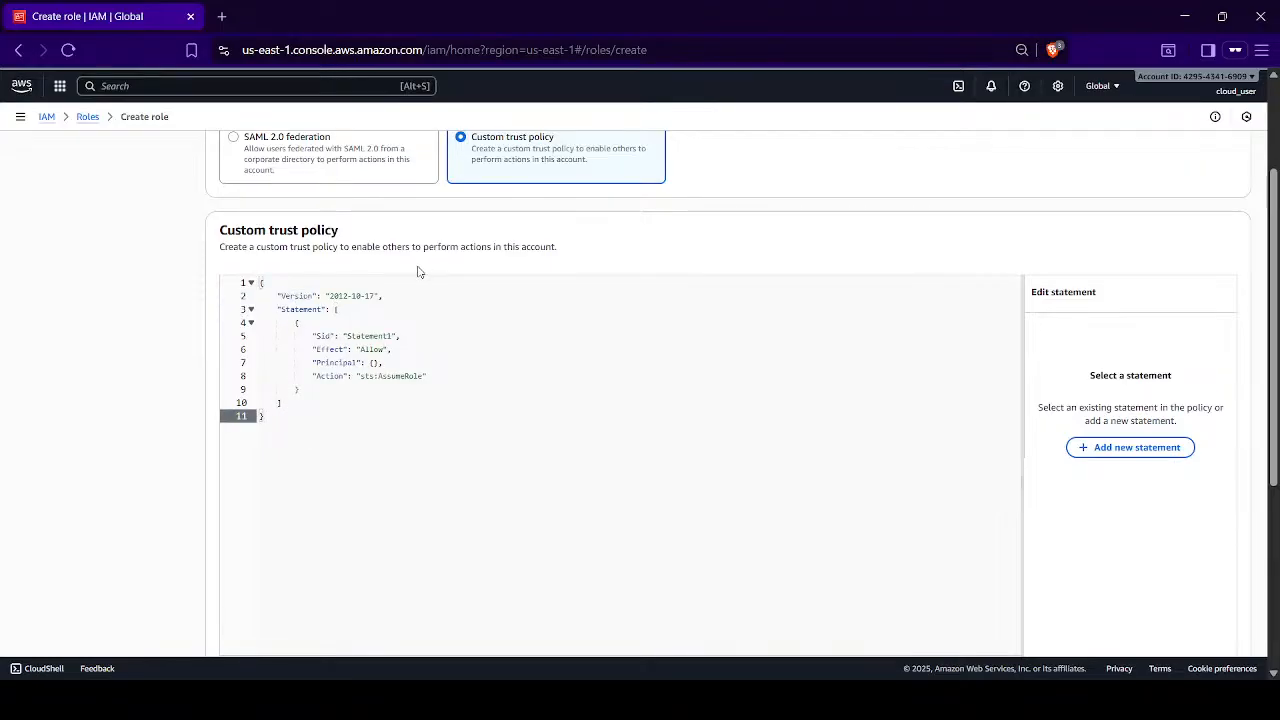
double_click(292, 296)
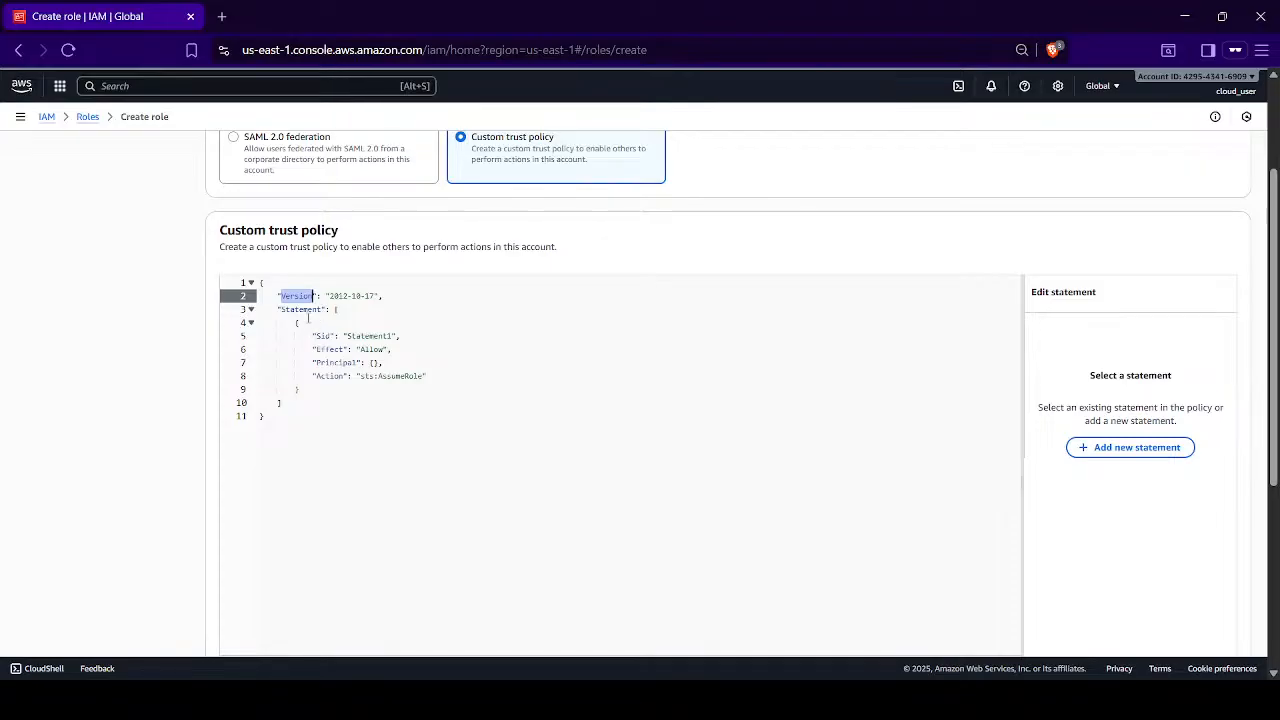
double_click(297, 322)
double_click(303, 310)
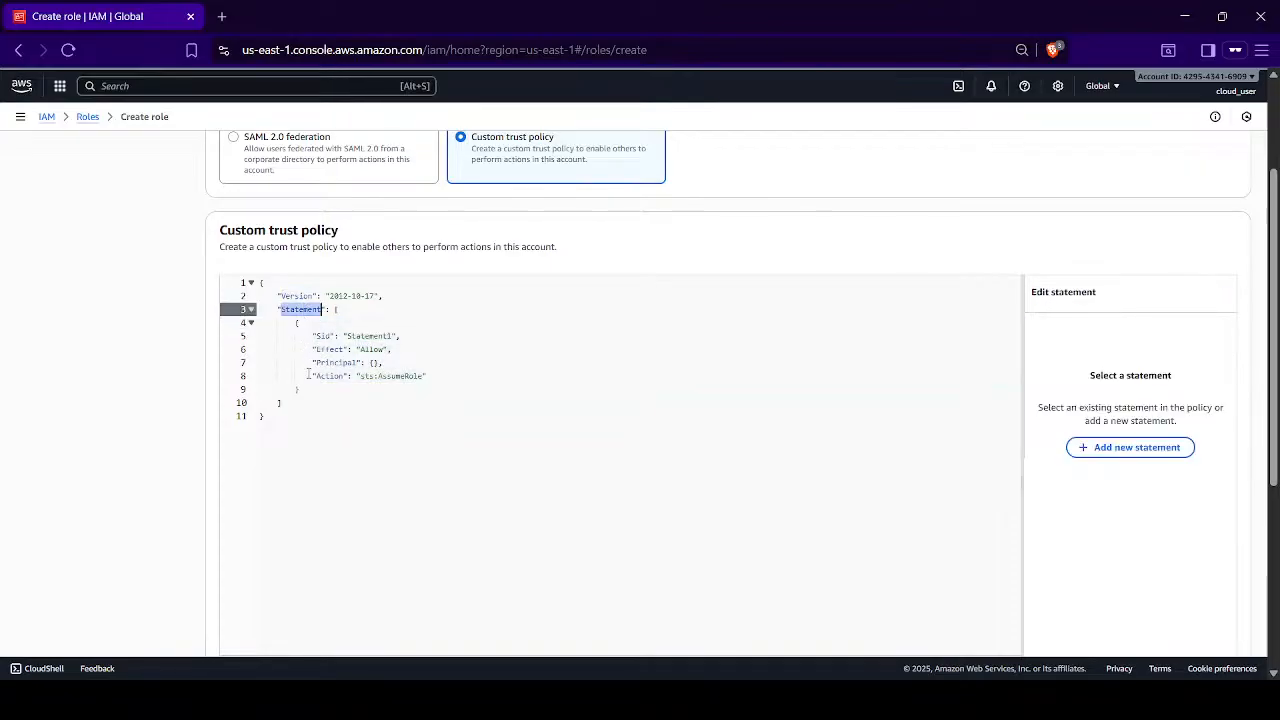
double_click(322, 336)
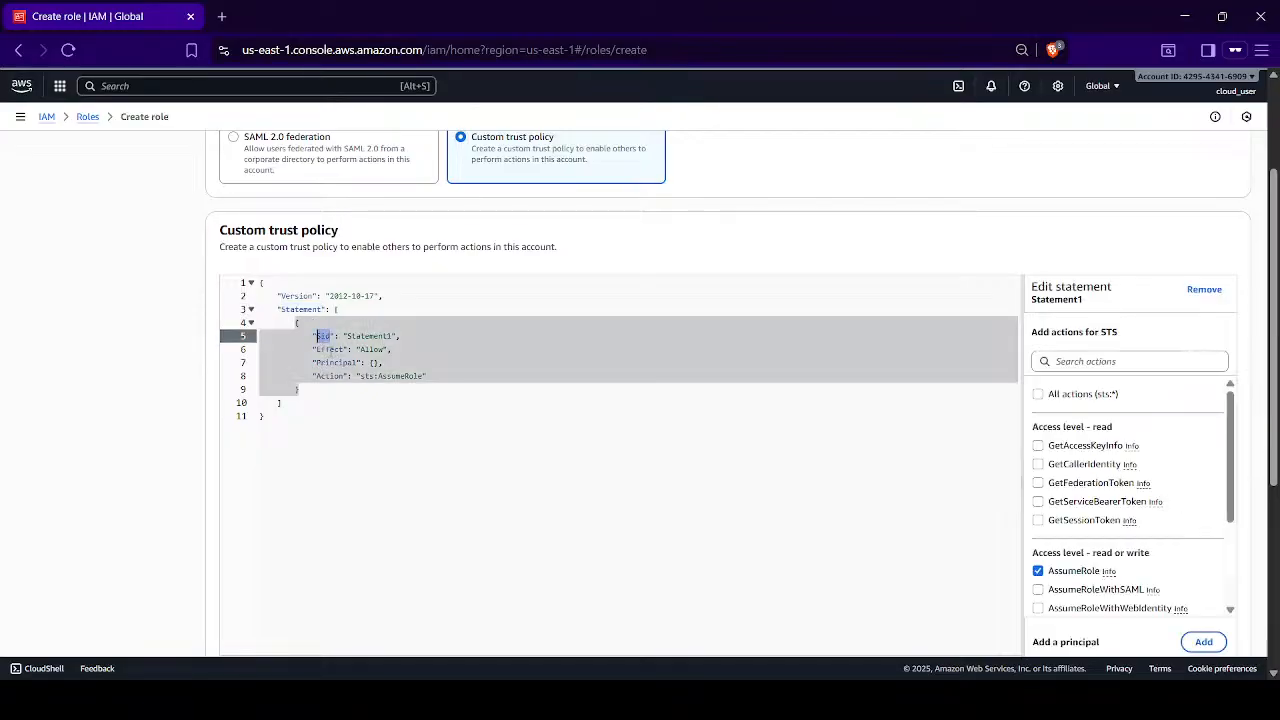
double_click(330, 350)
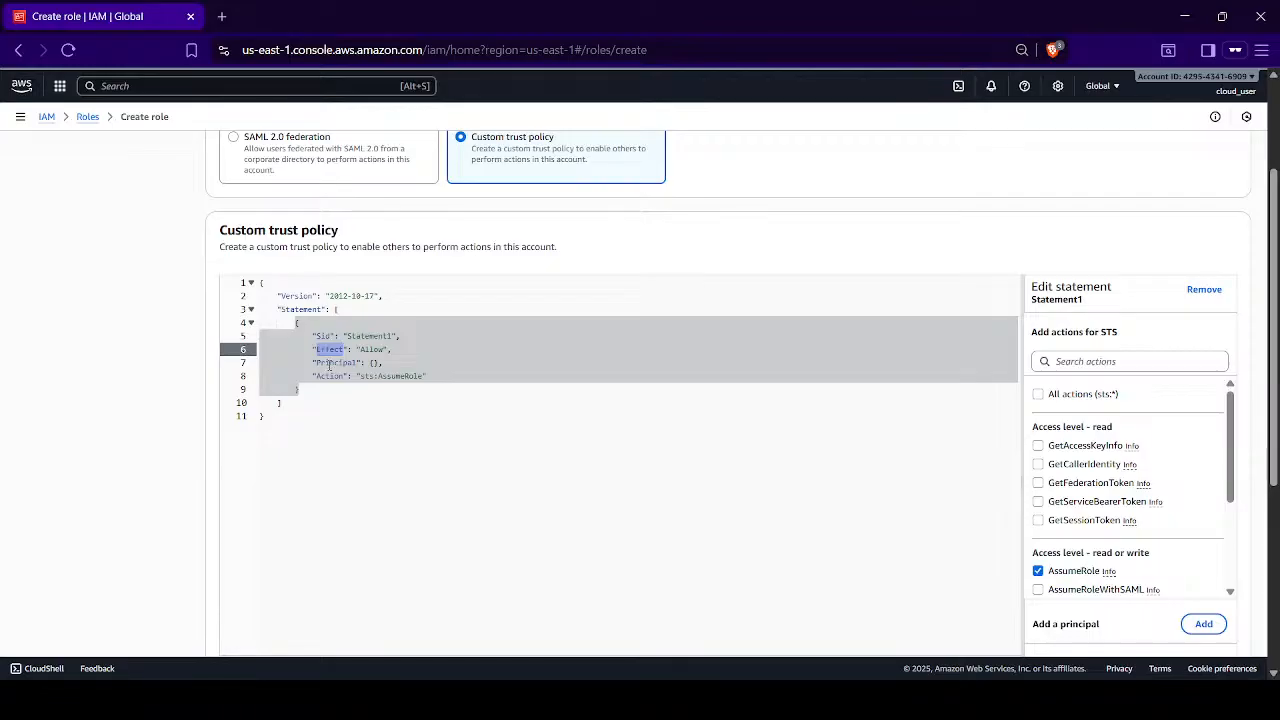
double_click(380, 349)
double_click(334, 363)
click(372, 363)
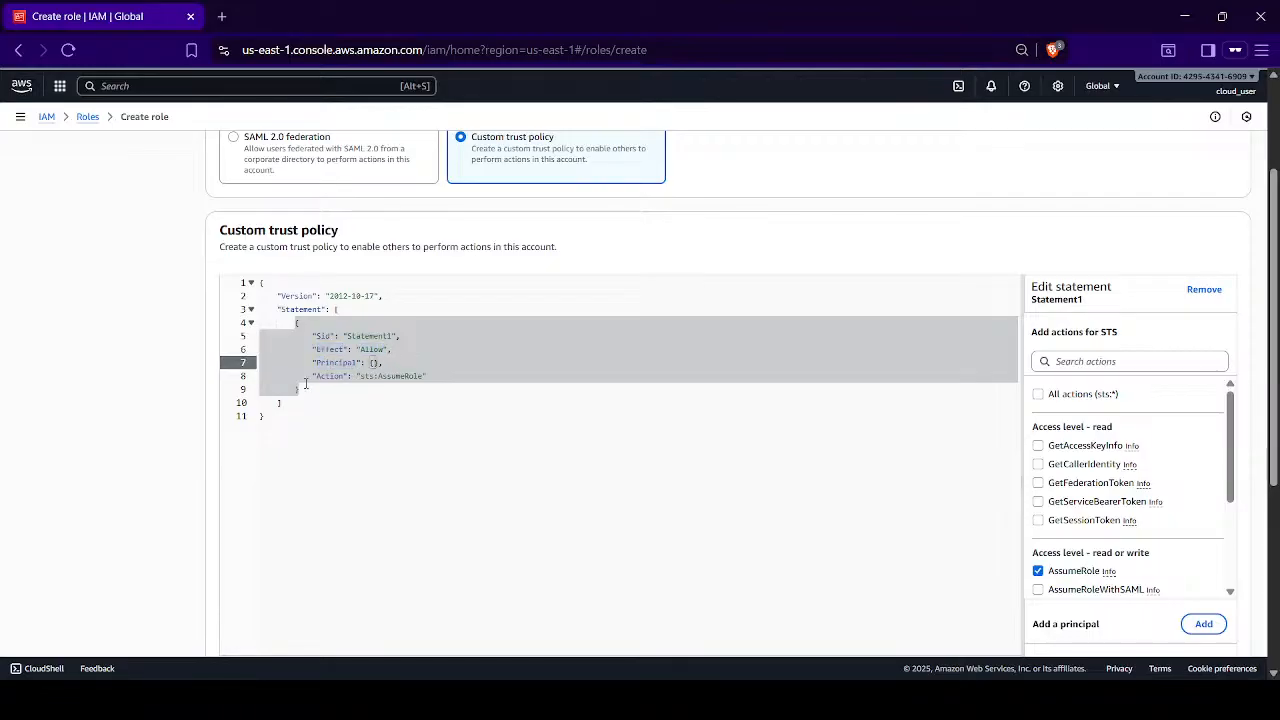
double_click(322, 376)
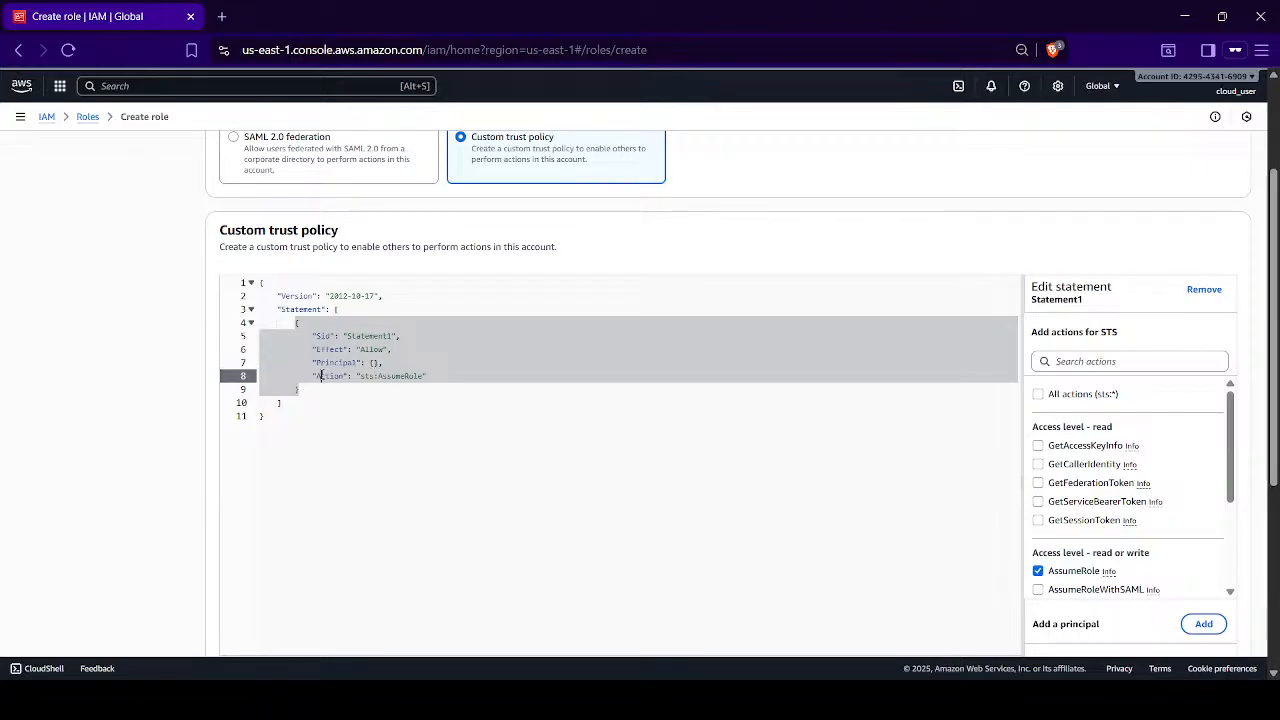
double_click(401, 384)
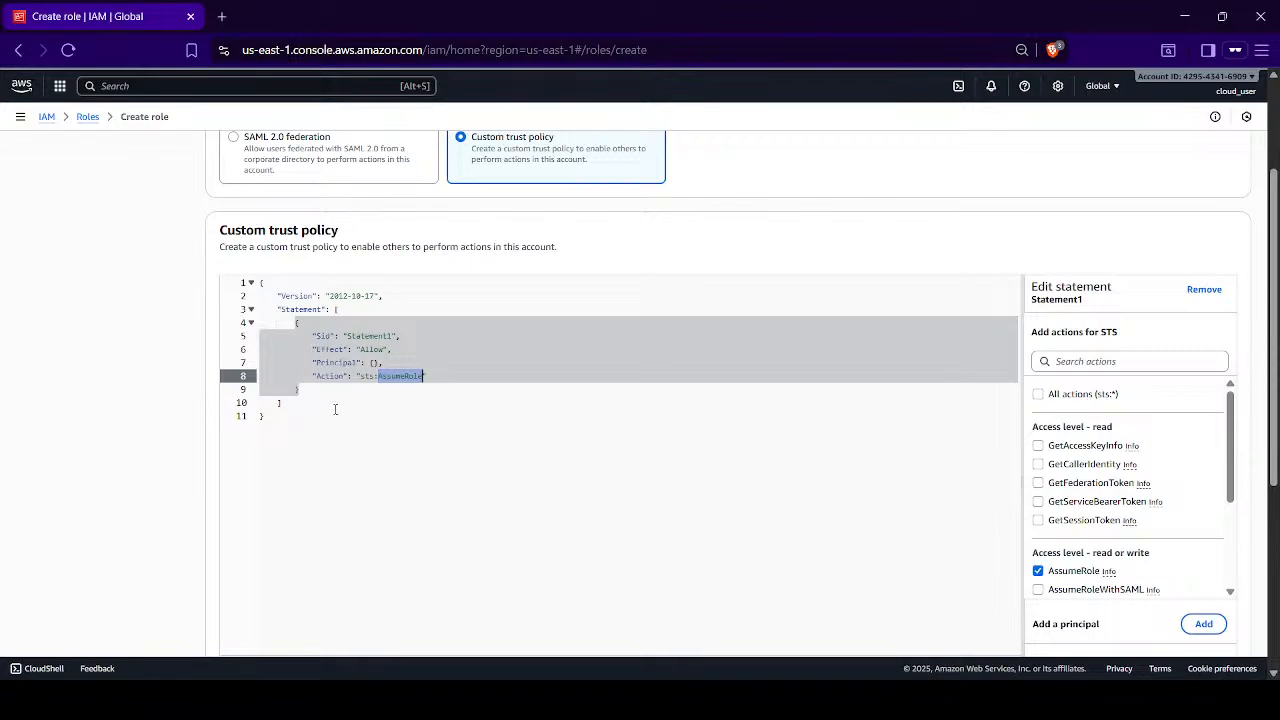
- Replace the whole default trust policy with JSON allowing sts:AssumeRole for user/cloud_user, with %REPLACE_WITH_ACCOUNT_ID% in the ARN and an empty Condition
click(308, 389)
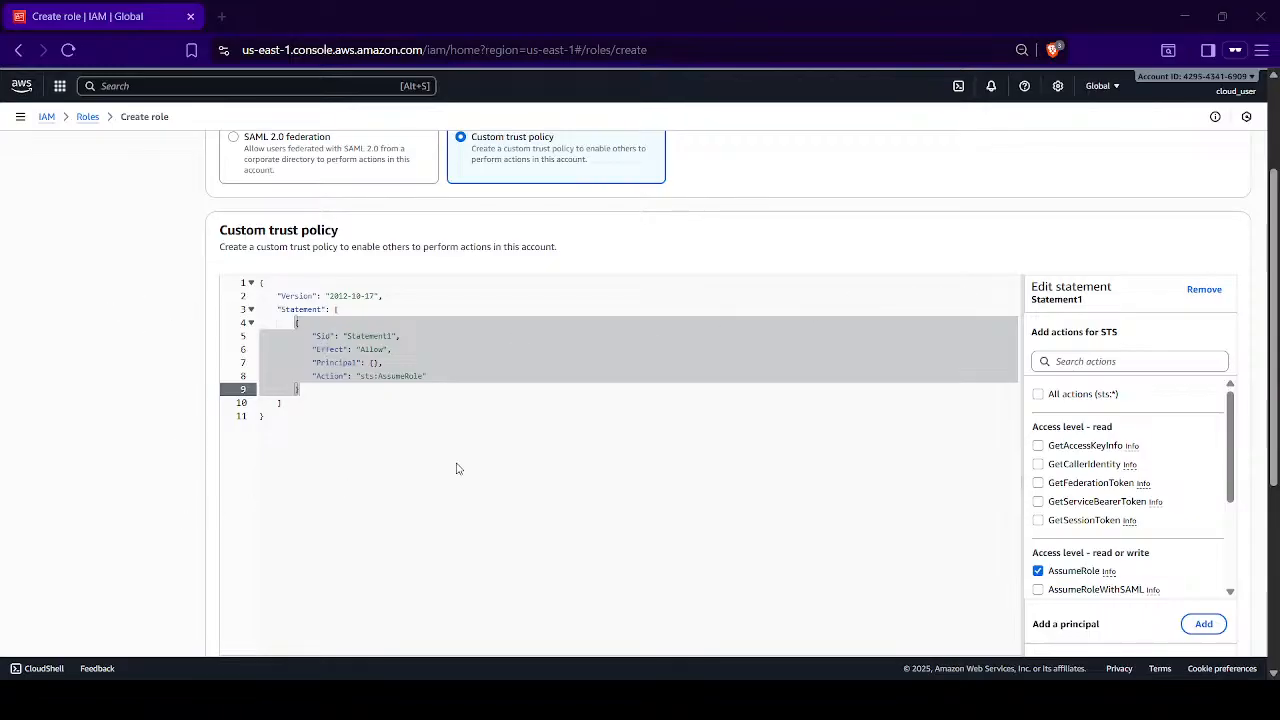
key(ctrl+a)
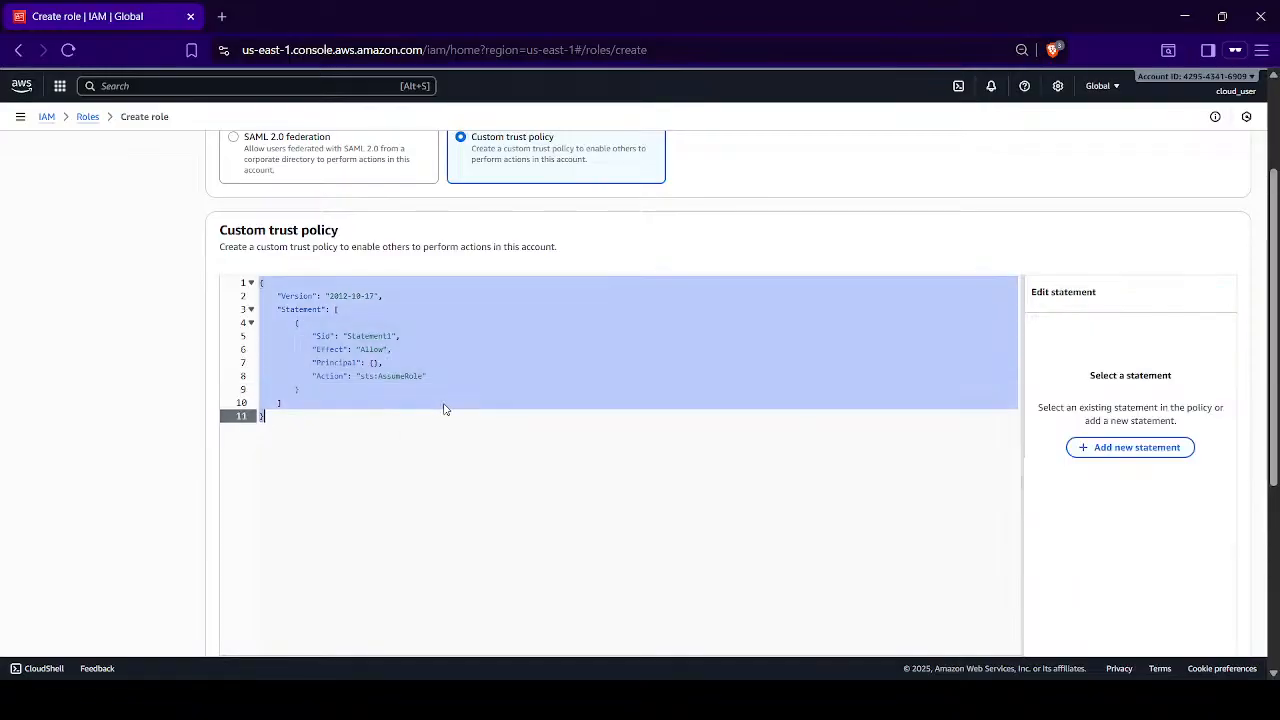
text({   "Version": "2012-10-17",   "Statement": [     {       "Effect": "Allow",       "Principal": {         "AWS": "arn:aws:iam::%REPLACE_WITH_ACCOUNT_ID%:user/cloud_user"       },       "Action": "sts:AssumeRole",       "Condition": {}     }   ] })
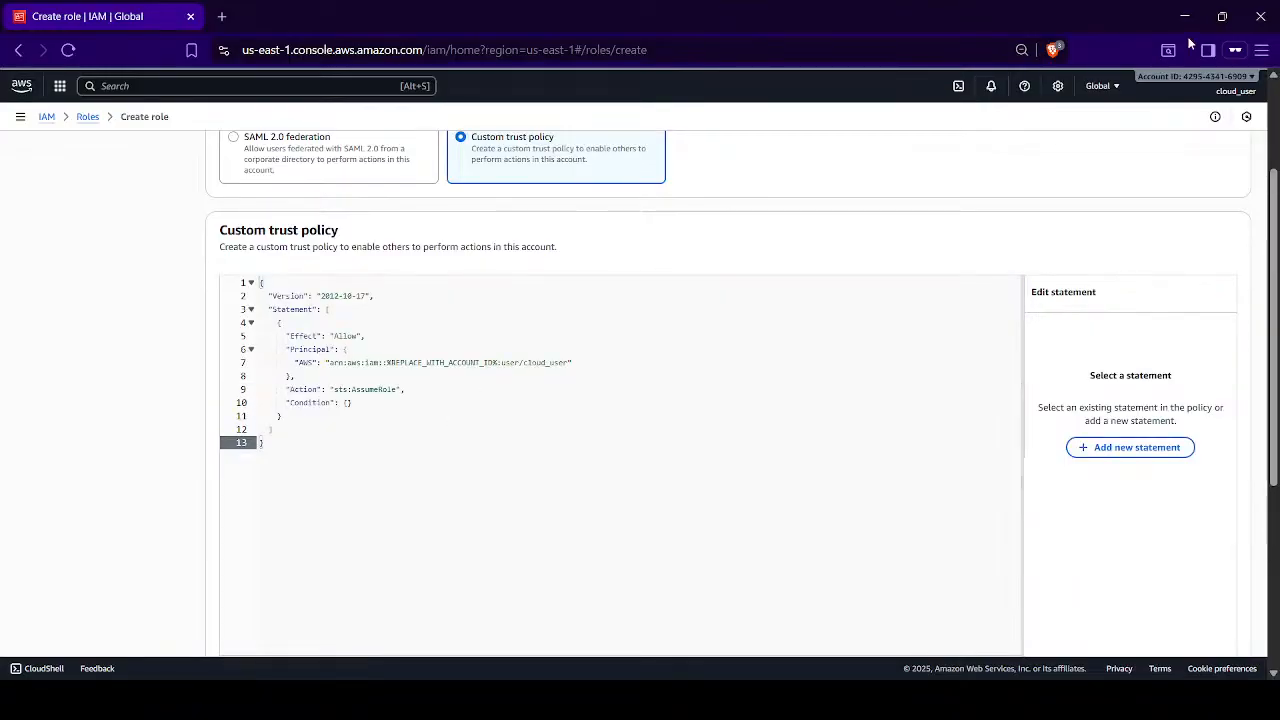
- Copy the account ID from the account details and paste it over the %REPLACE_WITH_ACCOUNT_ID% placeholder in the principal ARN
click(1164, 77)
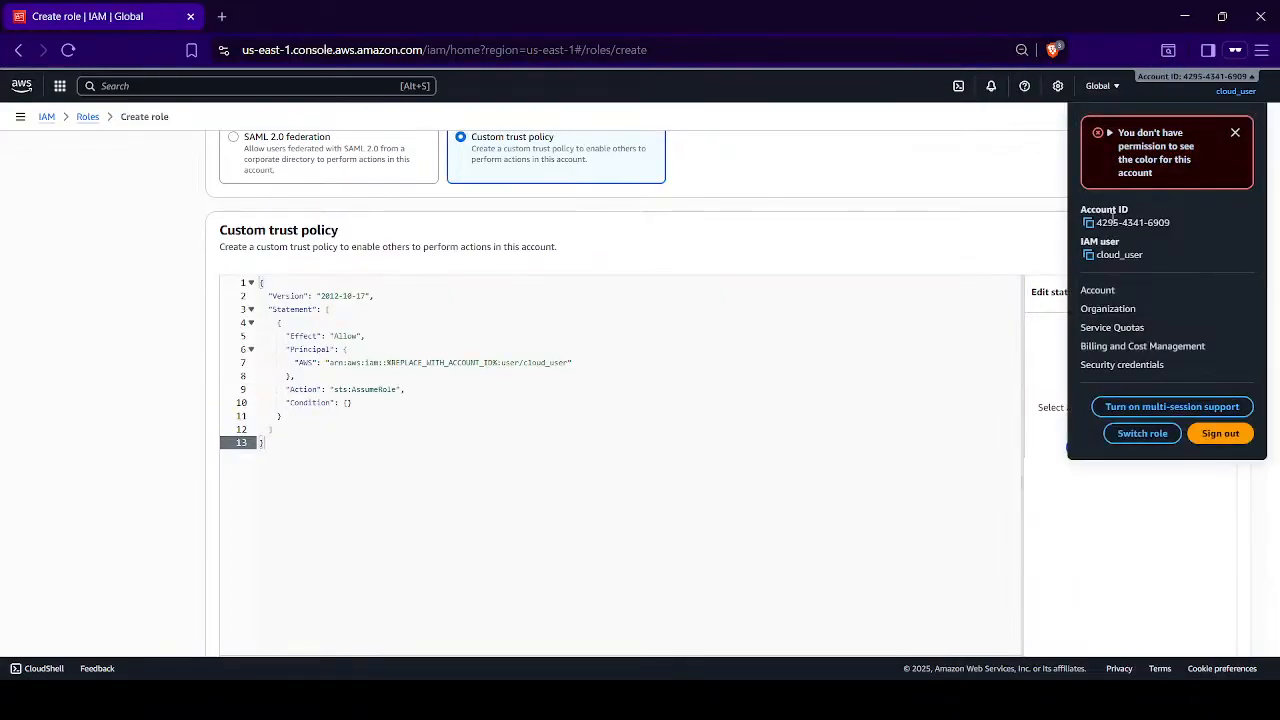
click(1089, 222)
click(659, 312)
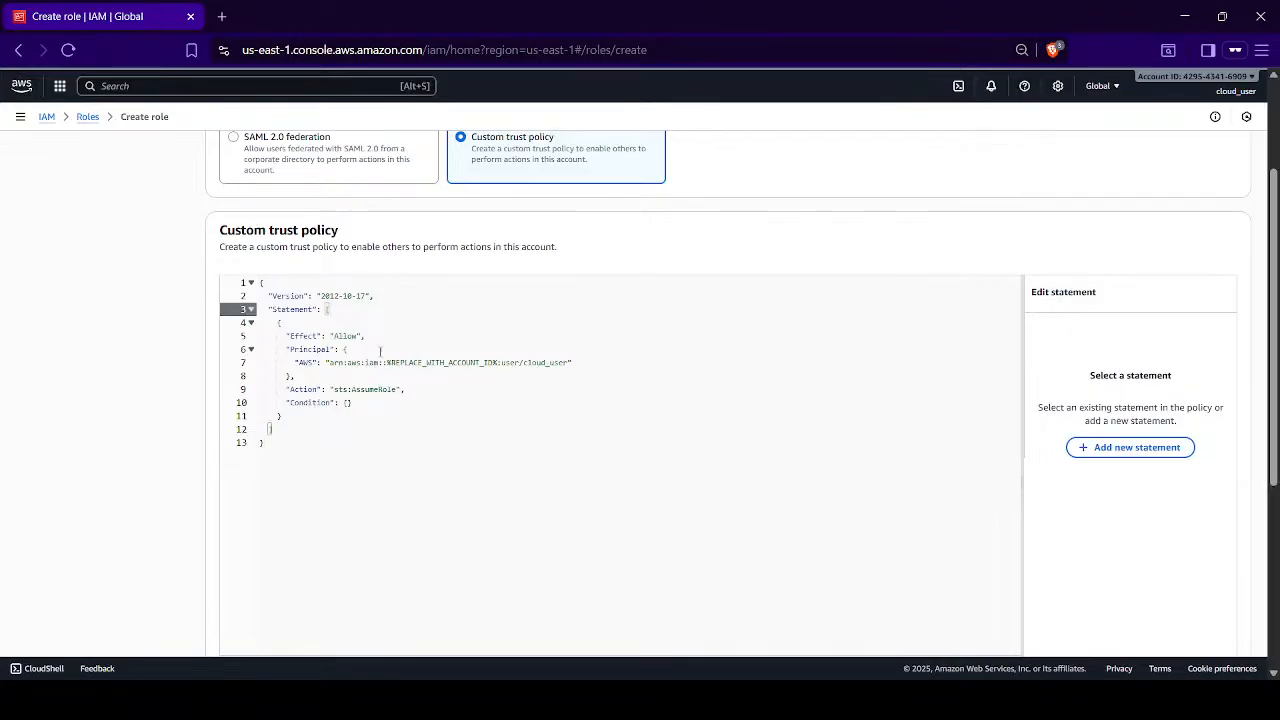
drag(386, 363, 502, 363)
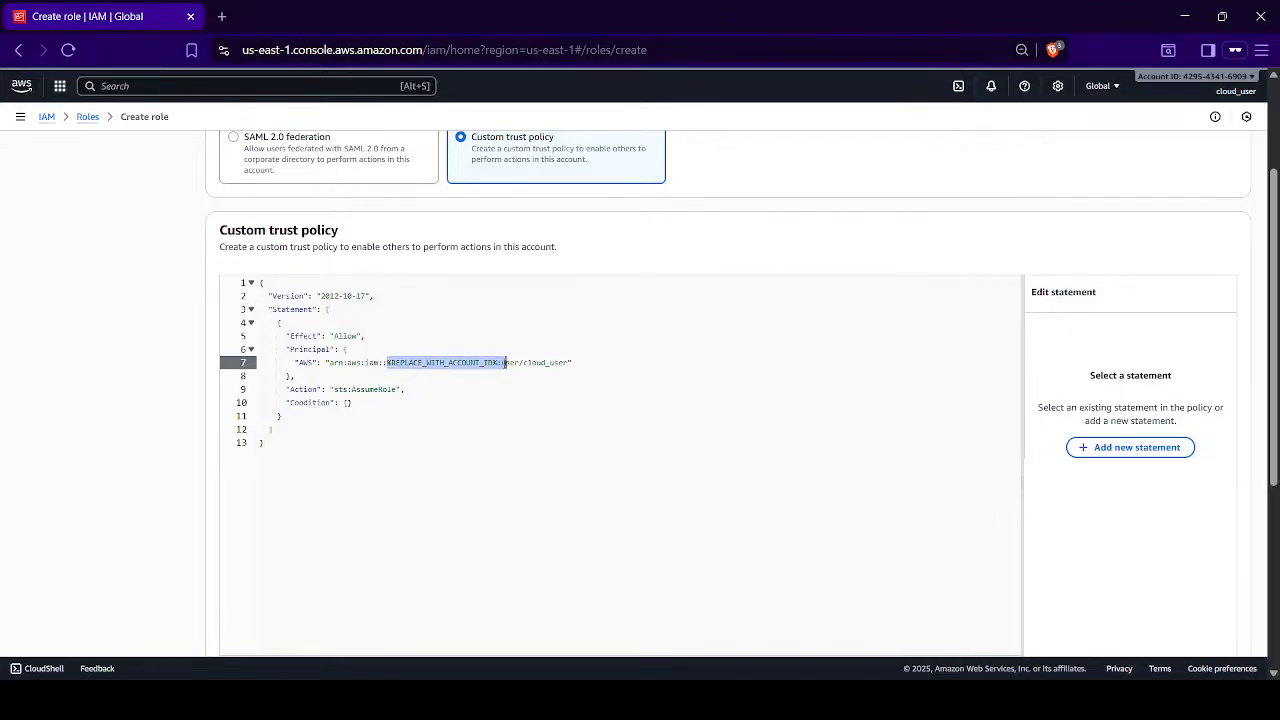
key(ctrl+v)
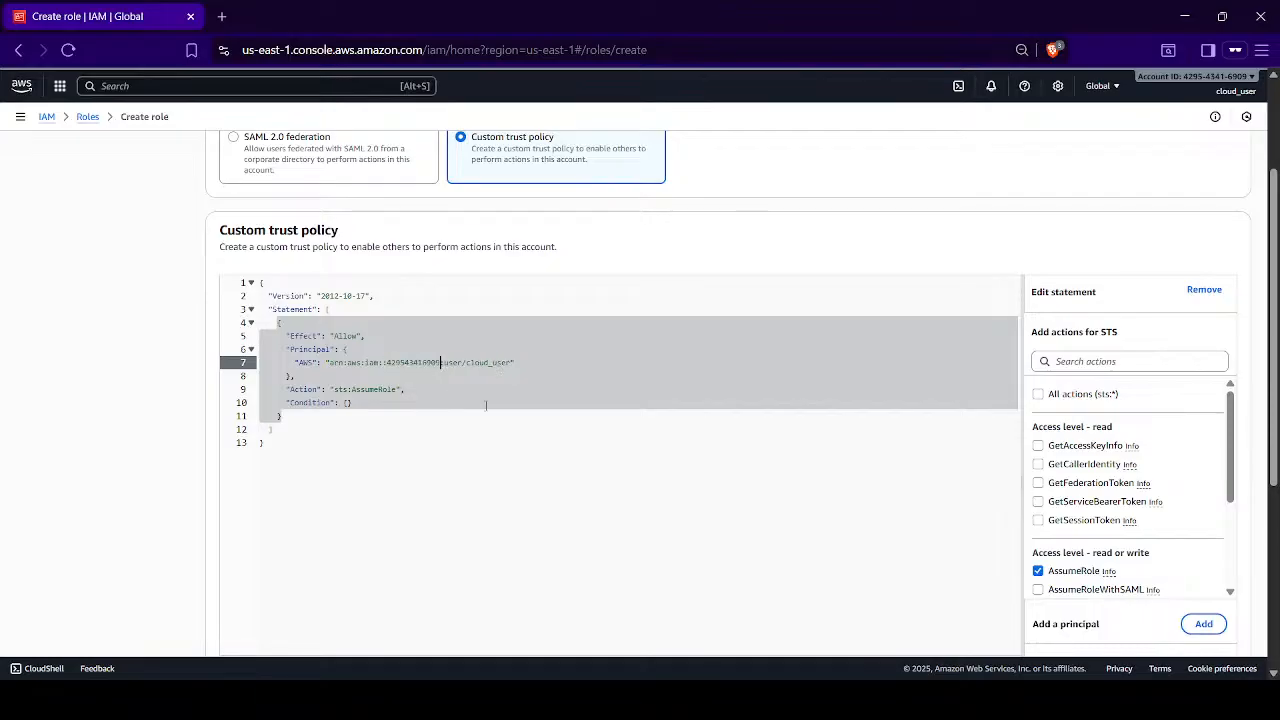
click(470, 403)
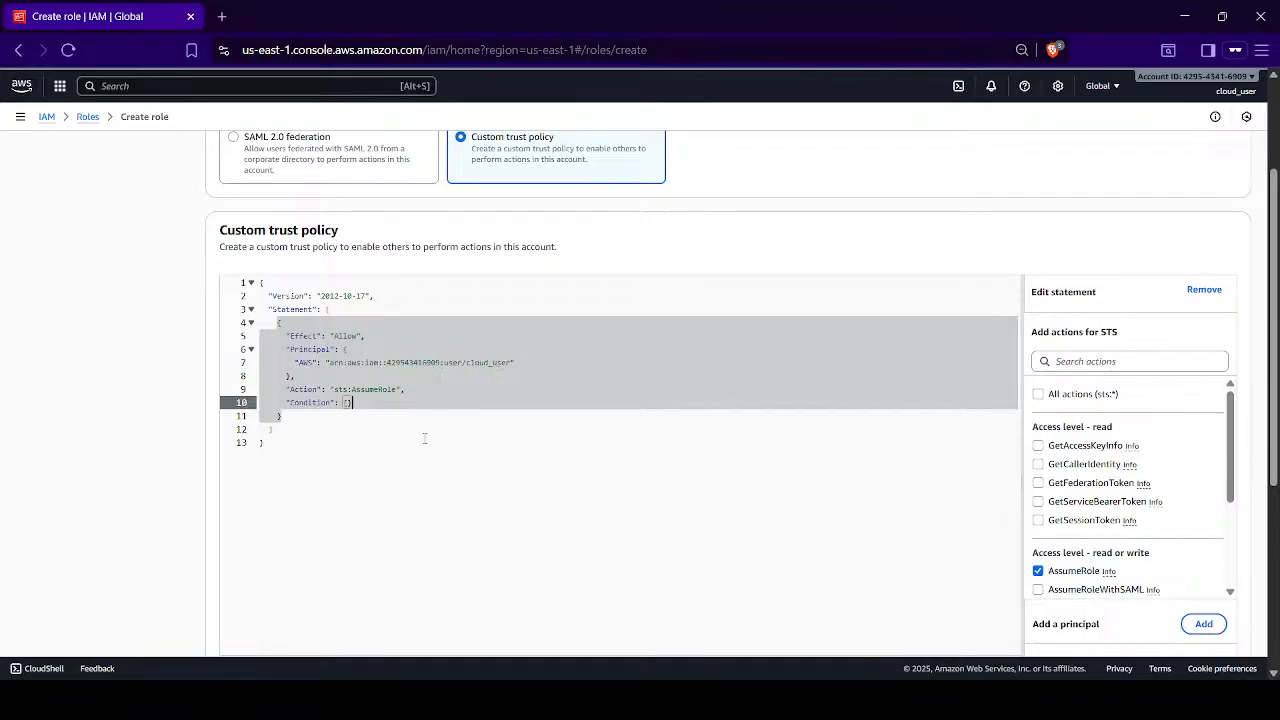
click(424, 438)
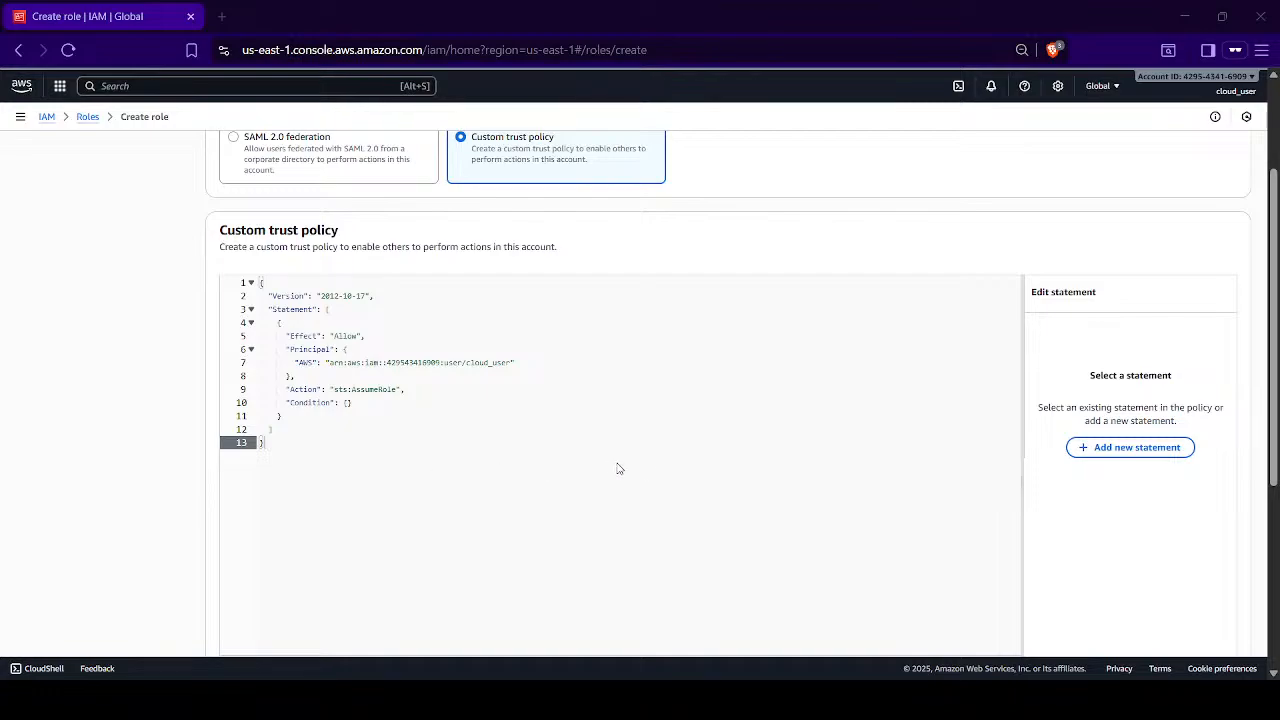
- Accept the custom trust policy, continue to Add permissions and browse the list of permissions policies
scroll(880, 485, down, 5)
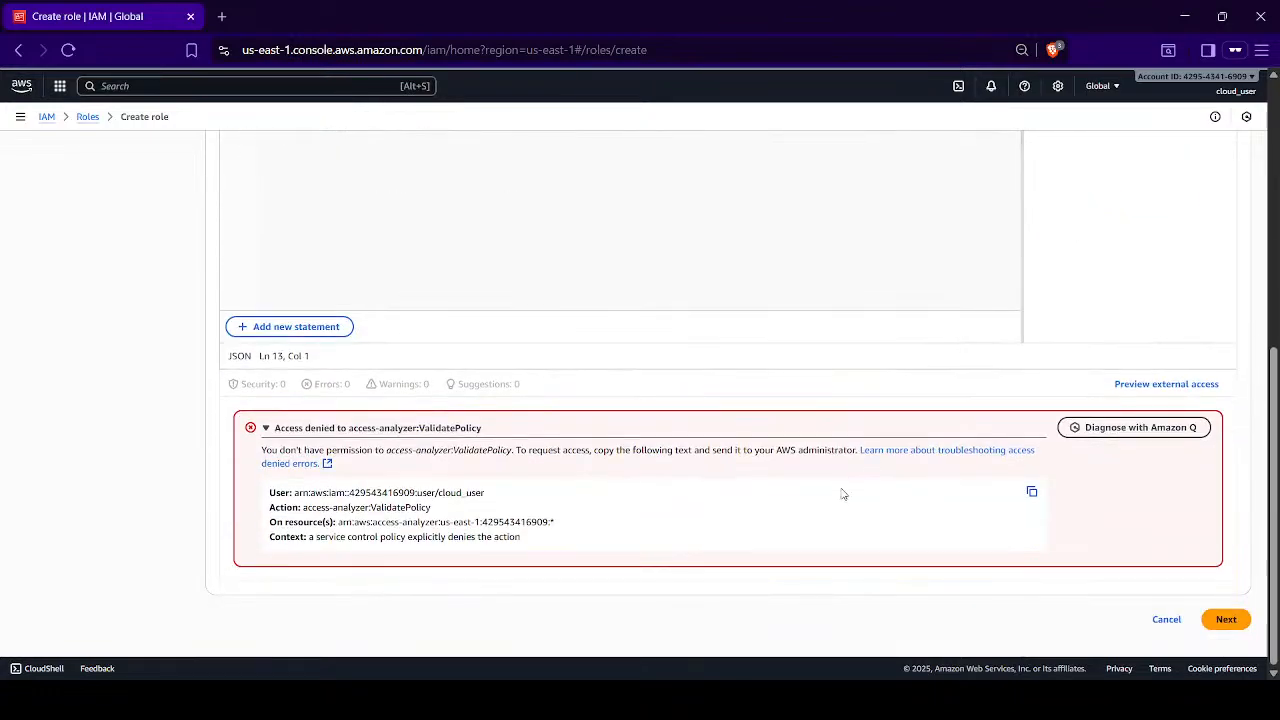
click(1228, 619)
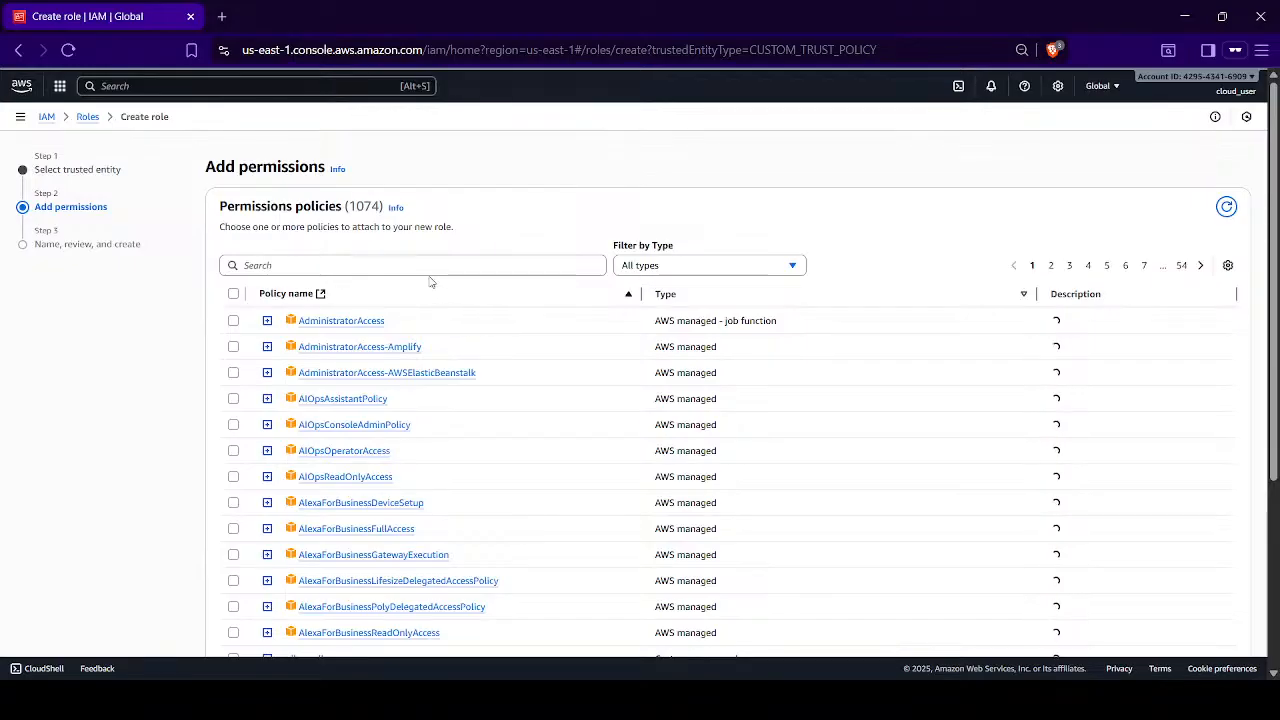
scroll(430, 280, down, 3)
scroll(430, 283, up, 3)
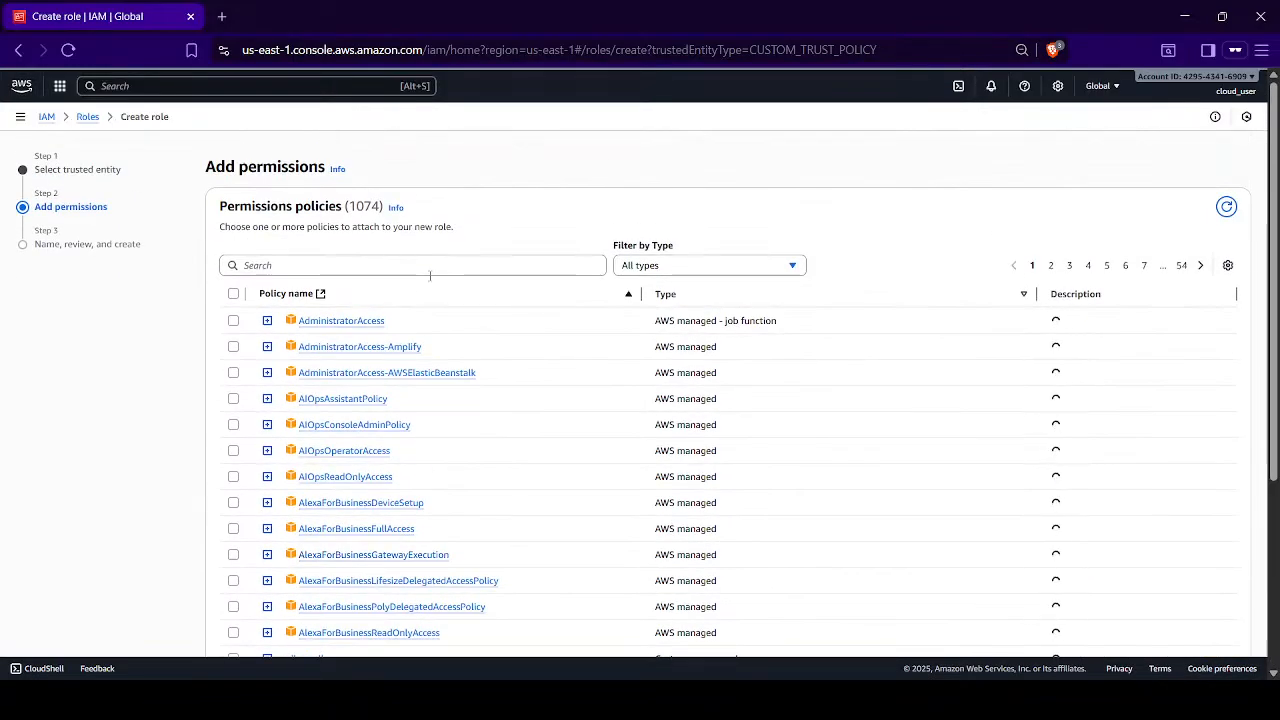
- Attach the AdministratorAccess policy to the new role and continue to the Name, review, and create page
scroll(430, 276, down, 5)
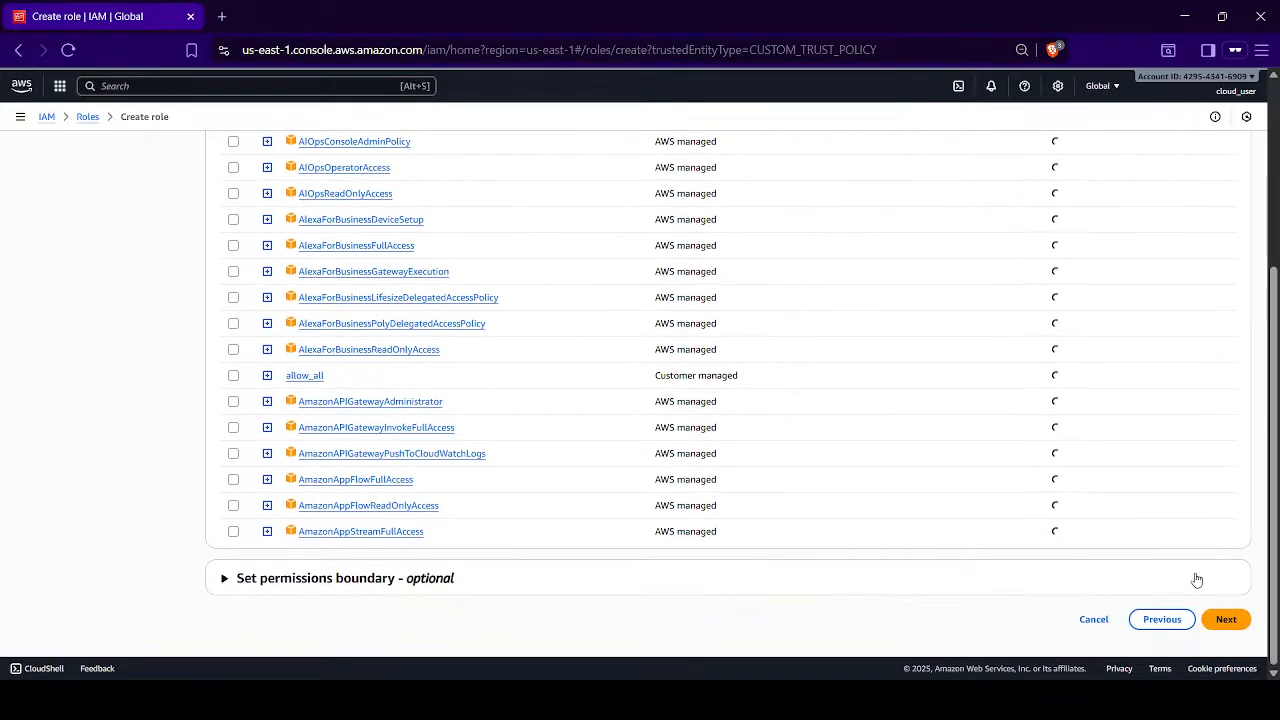
scroll(409, 360, up, 5)
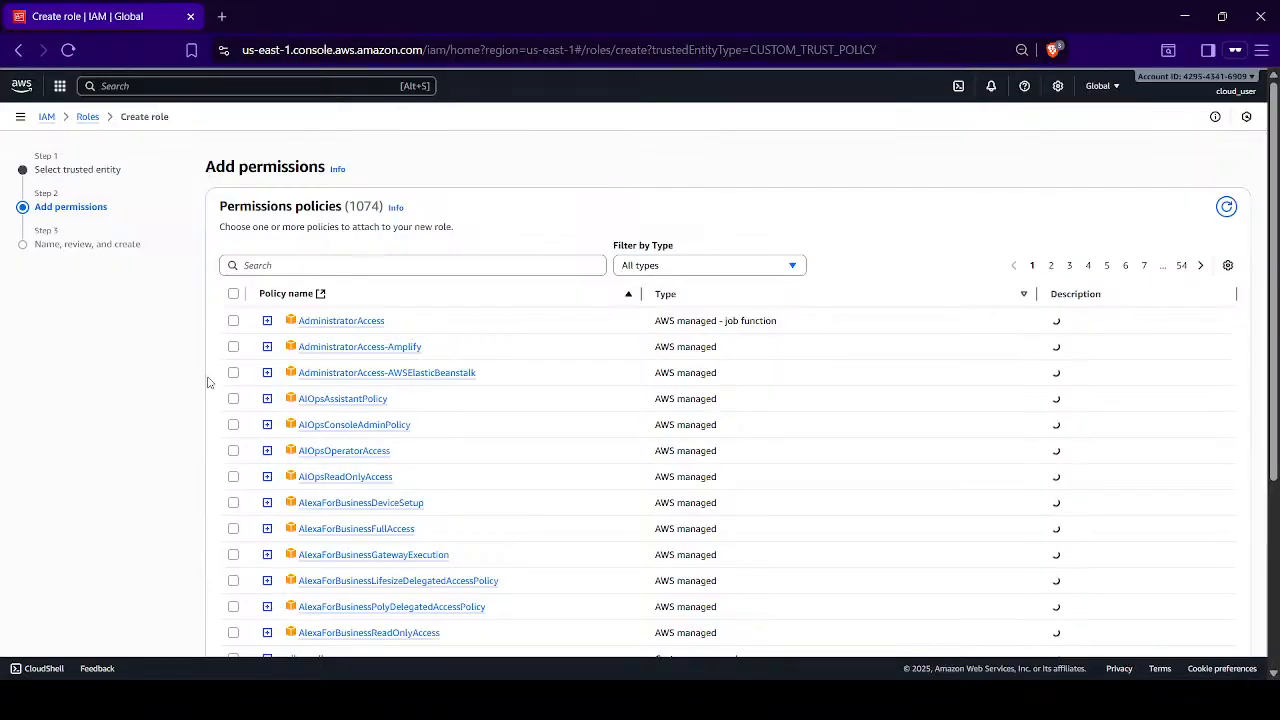
click(232, 321)
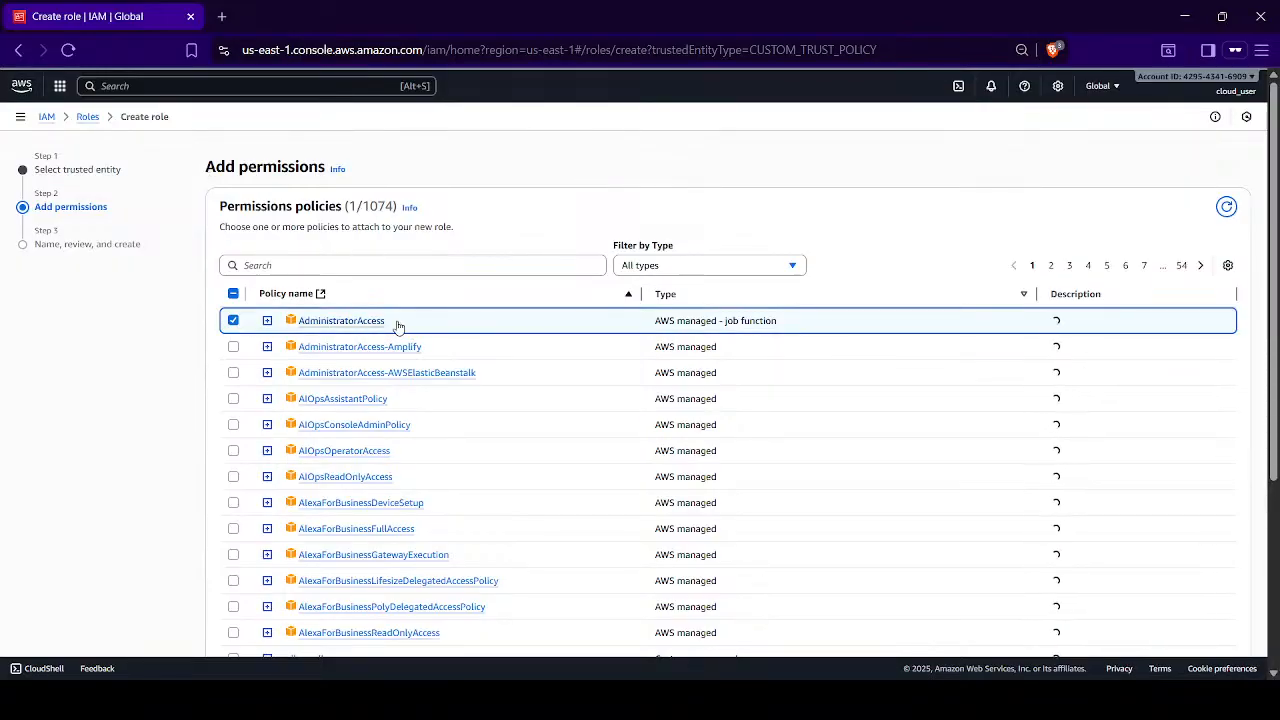
scroll(355, 405, down, 3)
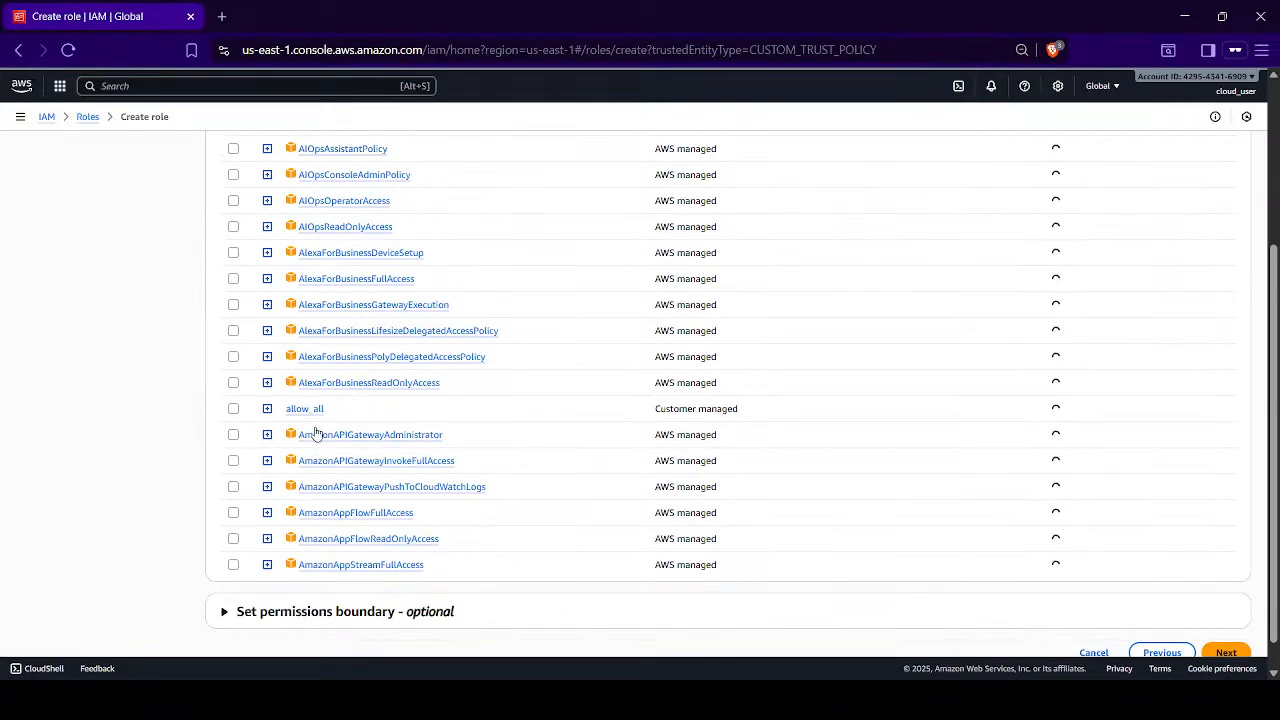
scroll(317, 434, up, 3)
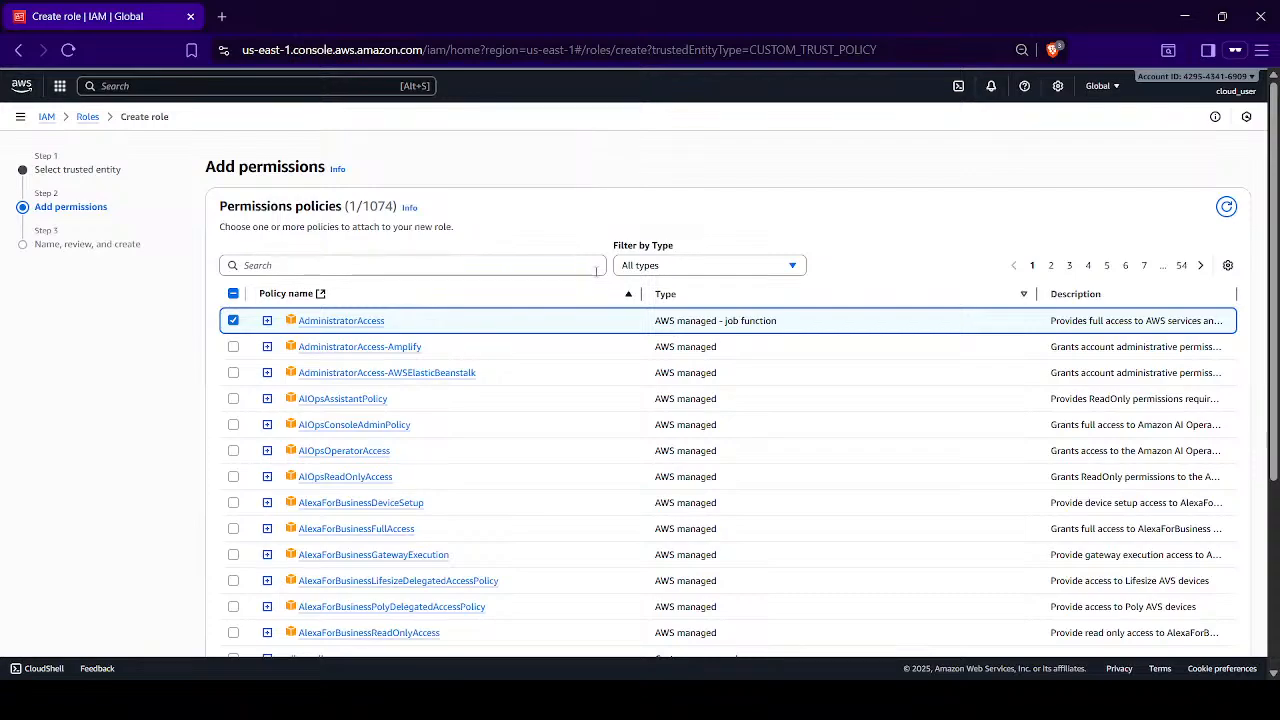
scroll(969, 387, down, 3)
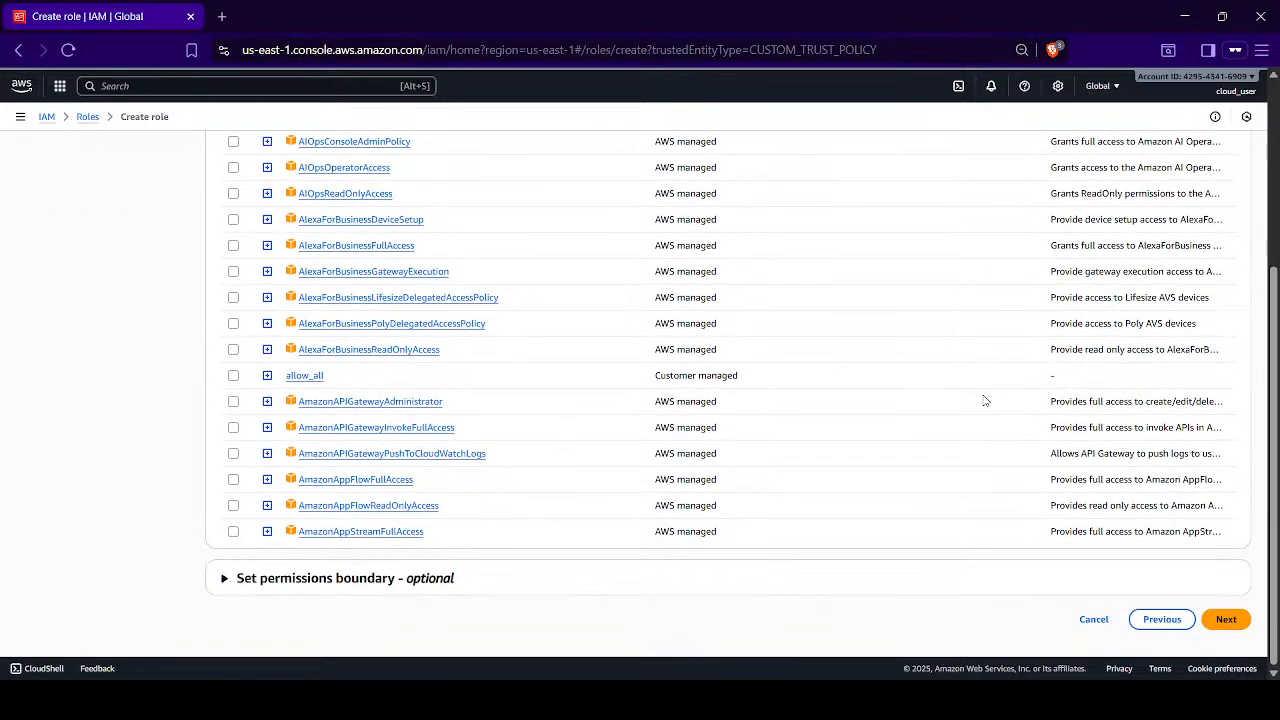
click(1226, 619)
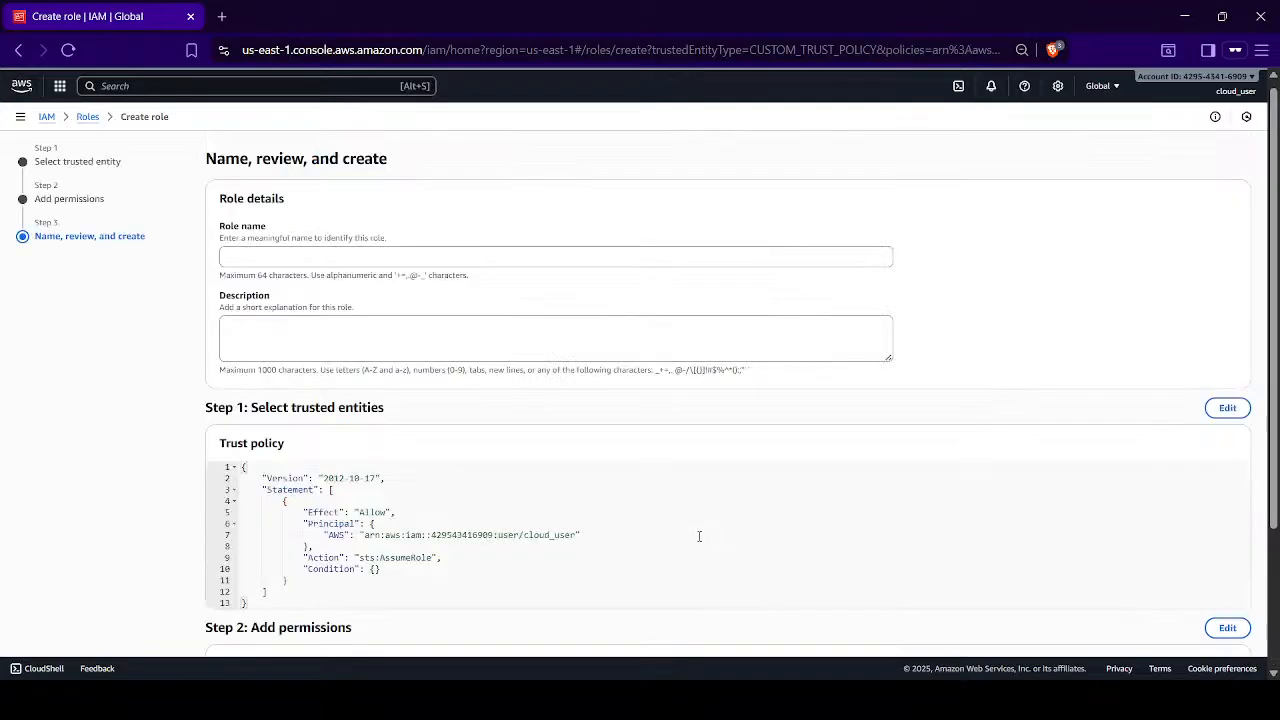
- Name the role Dev_AdministratorTest and leave the description blank
click(286, 256)
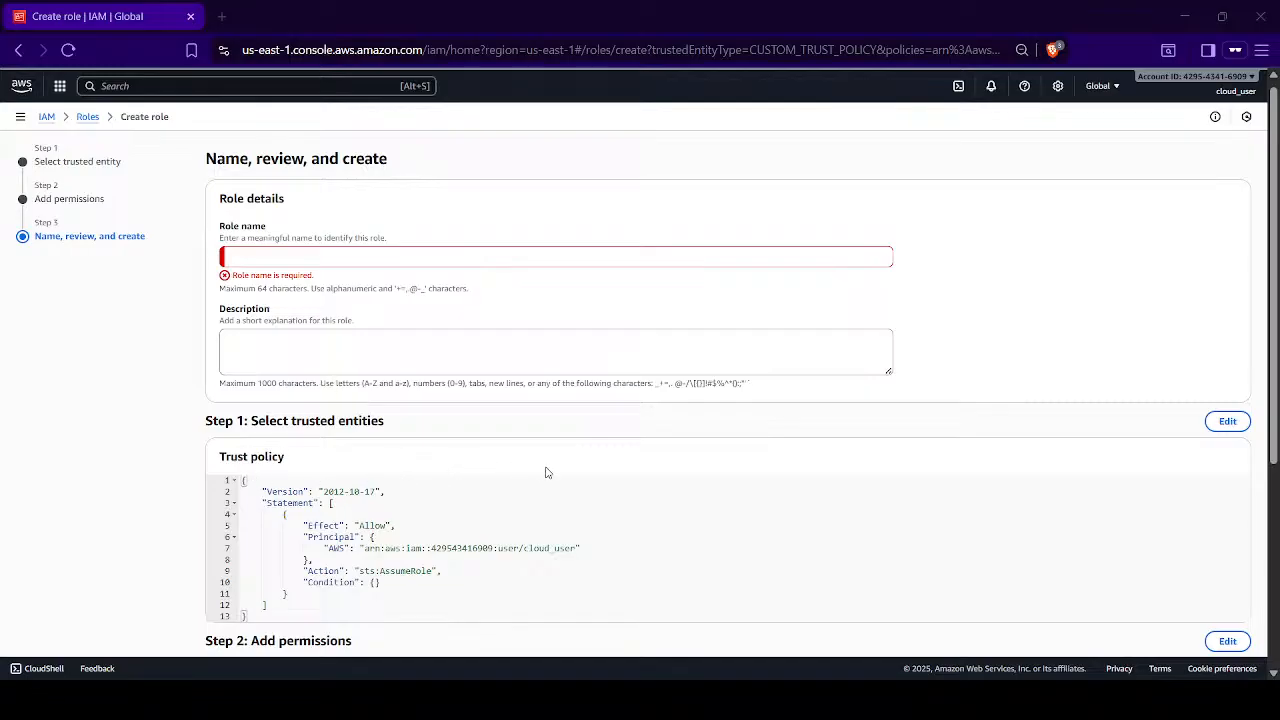
click(389, 259)
text(Dev)
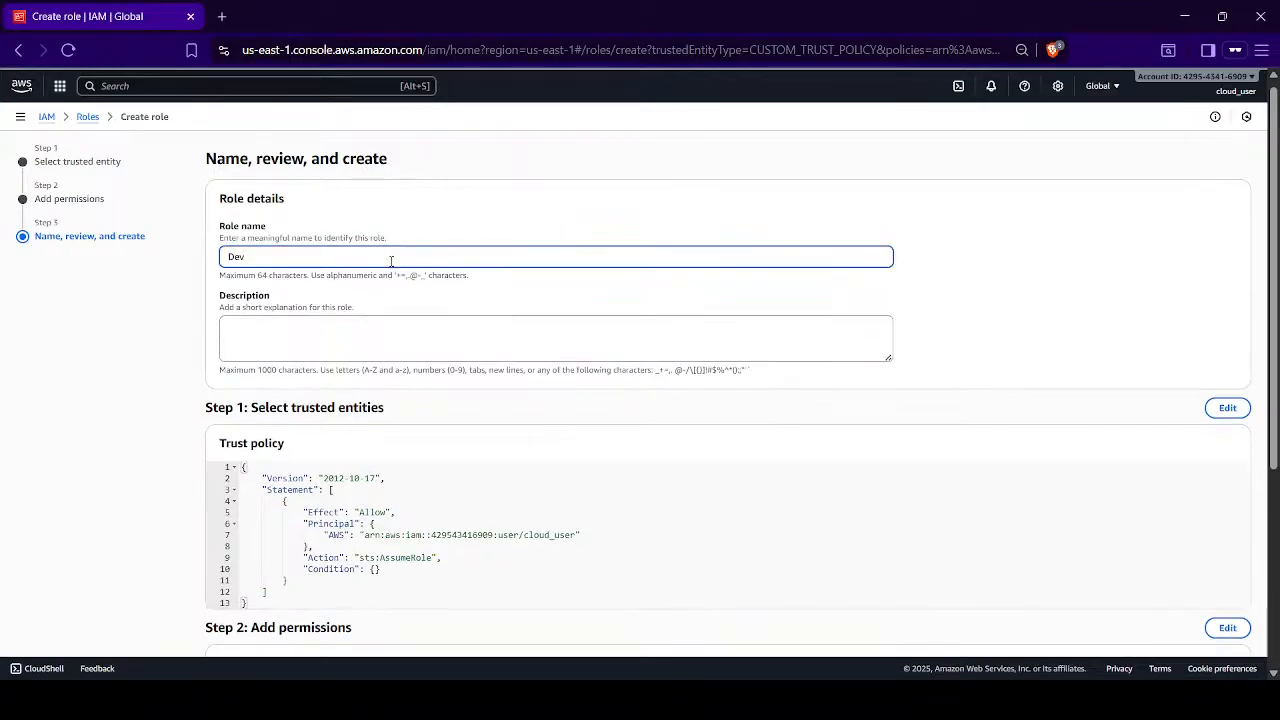
text(_AdministratorTest)
drag(307, 258, 336, 261)
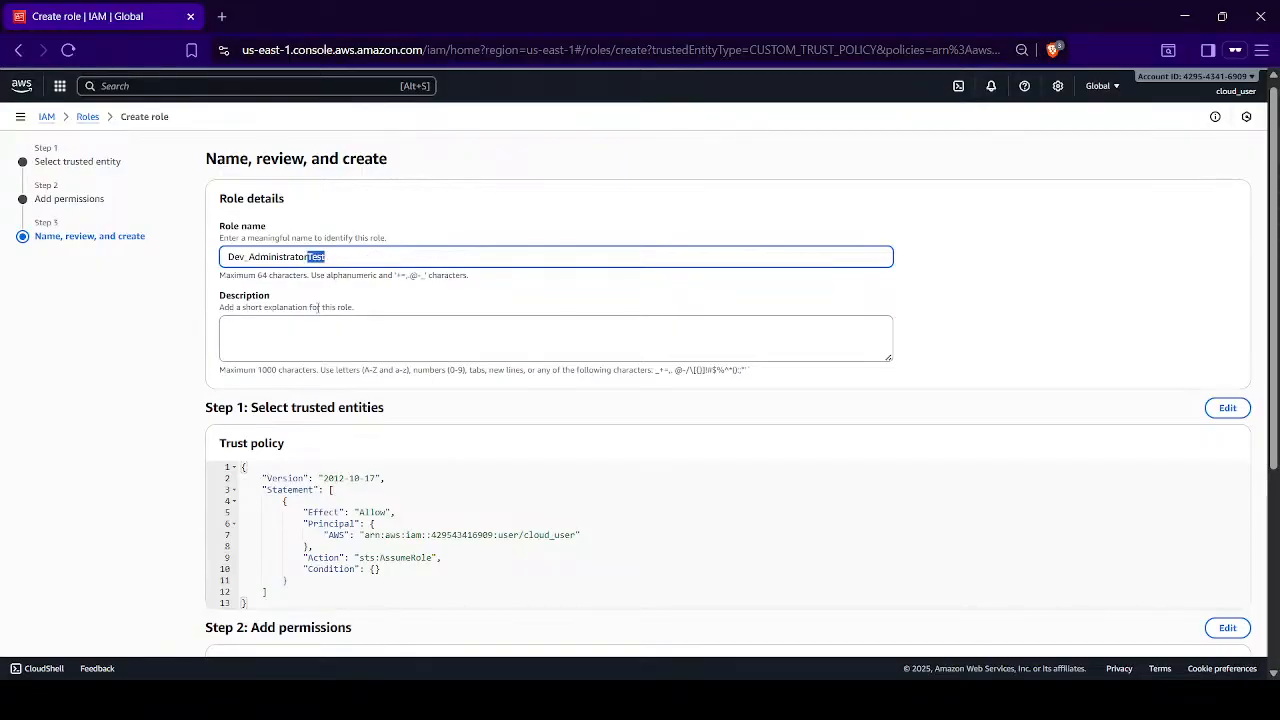
click(285, 325)
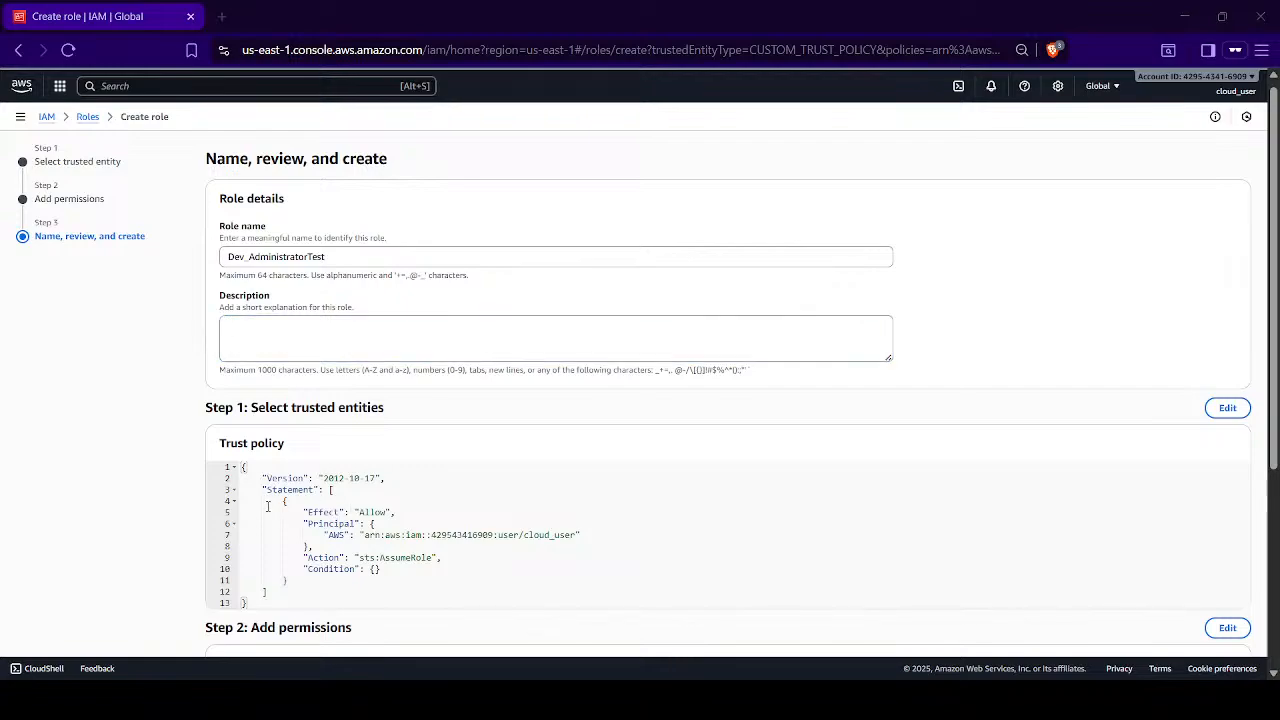
- Review the trust policy's principal ARN, its AssumeRole action and the permissions summary, and create the role without tags
scroll(440, 360, down, 1)
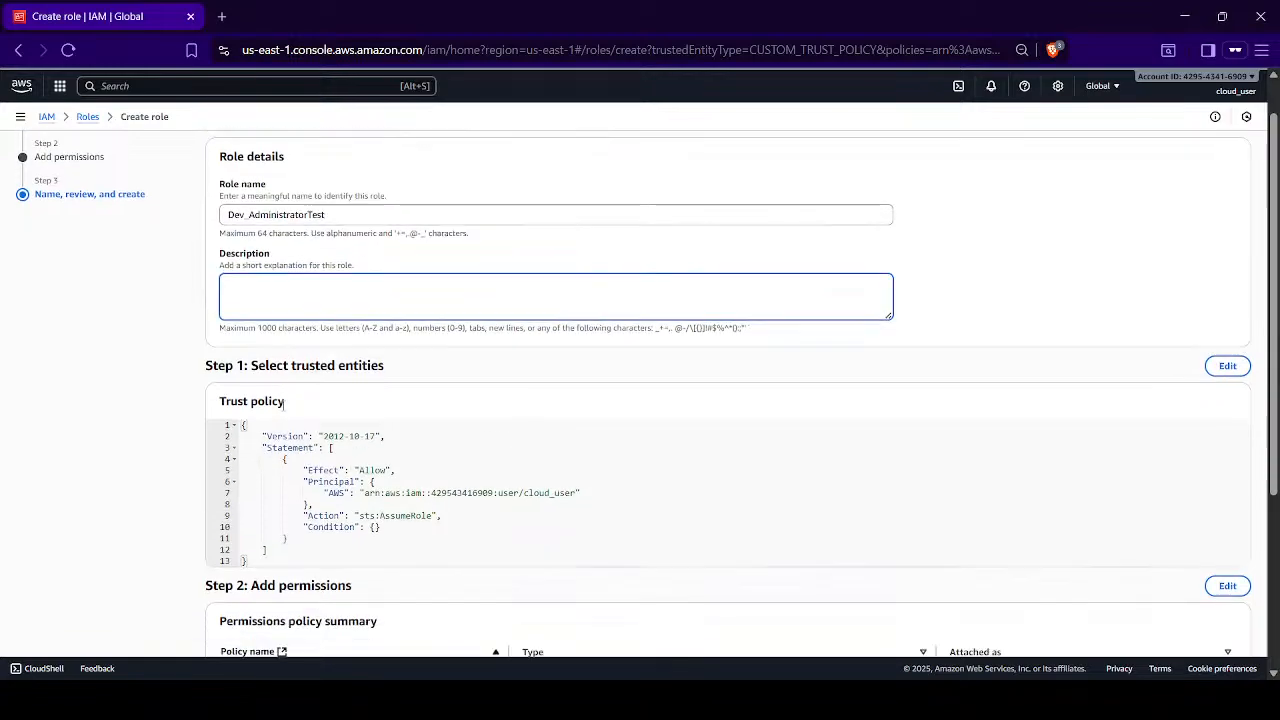
drag(364, 451, 426, 452)
double_click(414, 451)
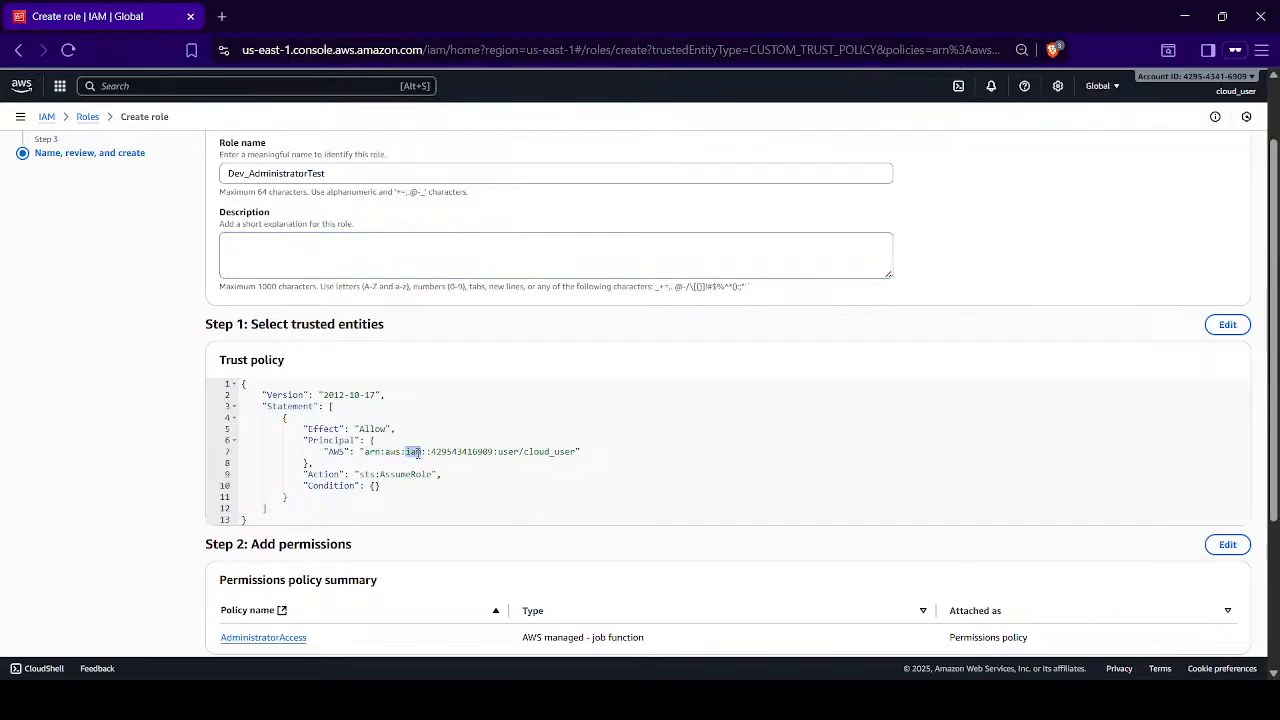
double_click(488, 451)
double_click(548, 451)
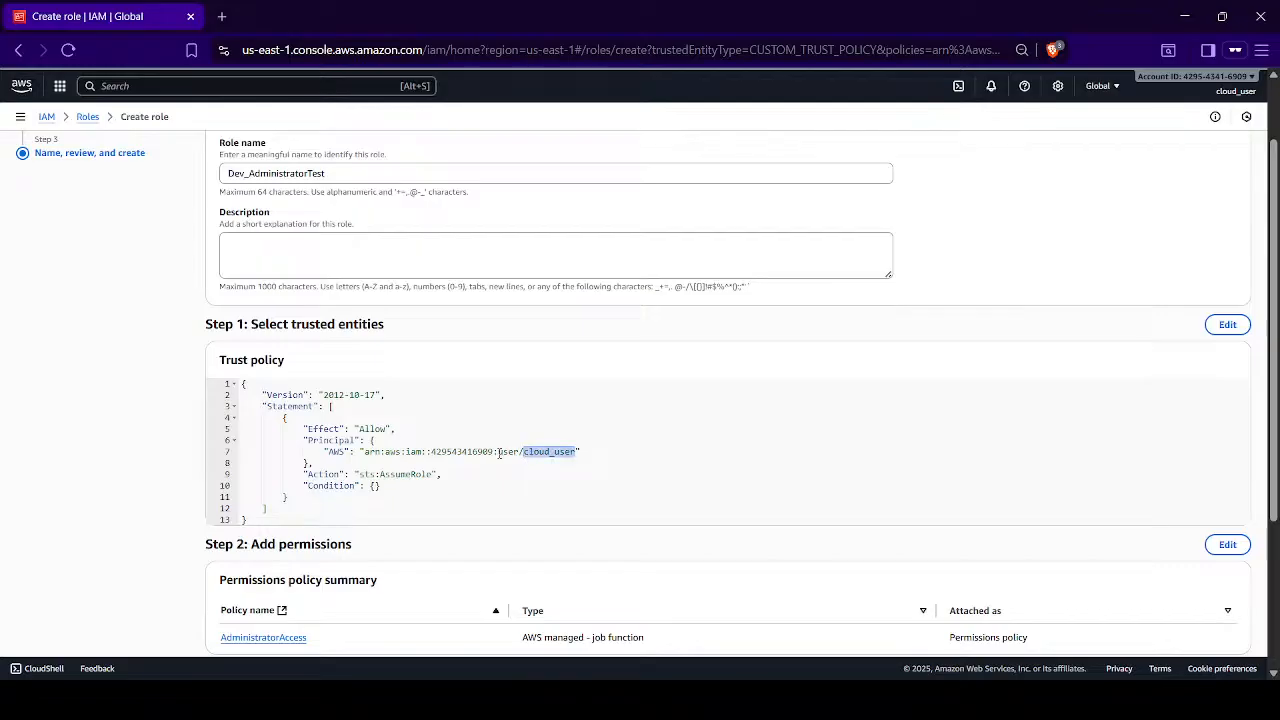
scroll(500, 456, down, 1)
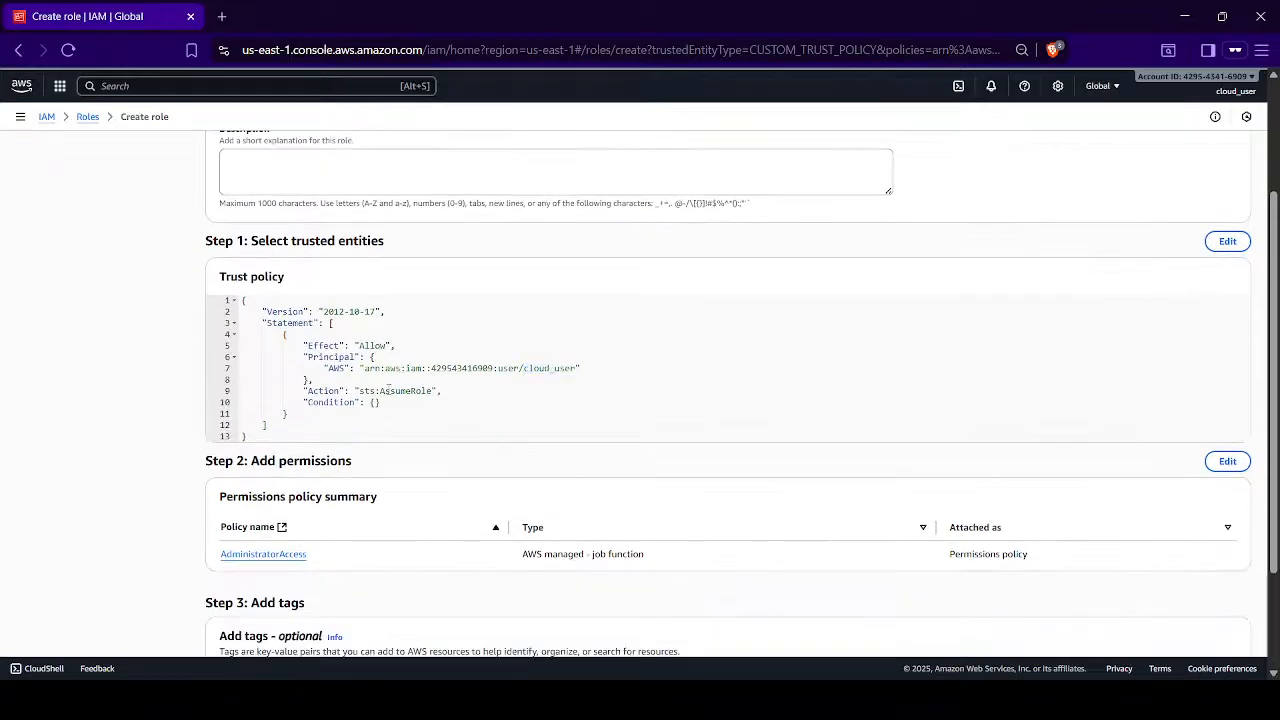
double_click(398, 390)
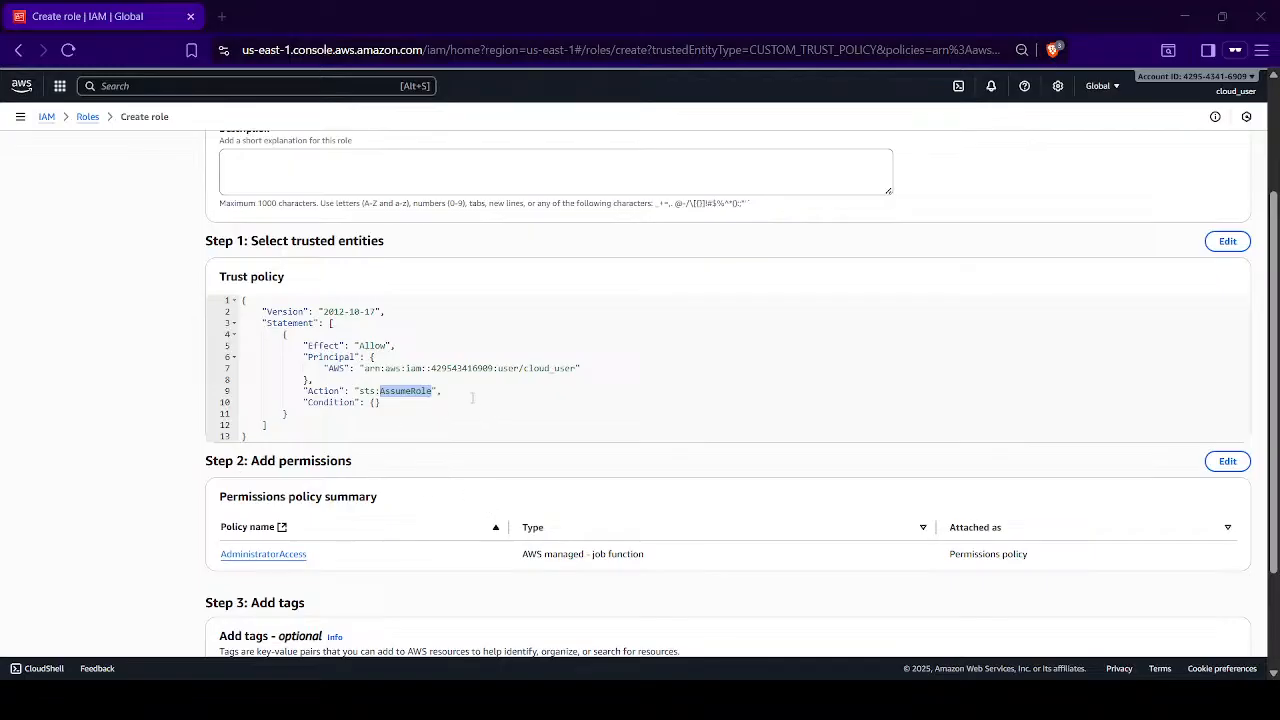
scroll(525, 461, down, 2)
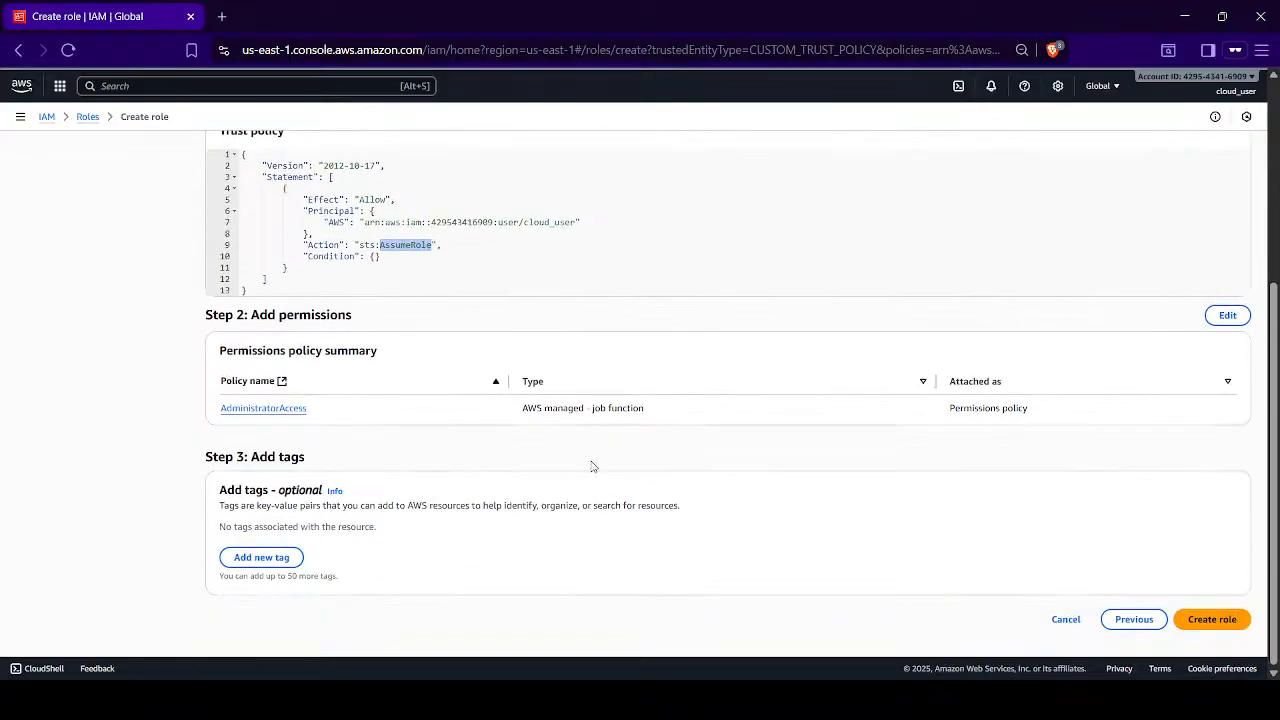
click(1212, 620)
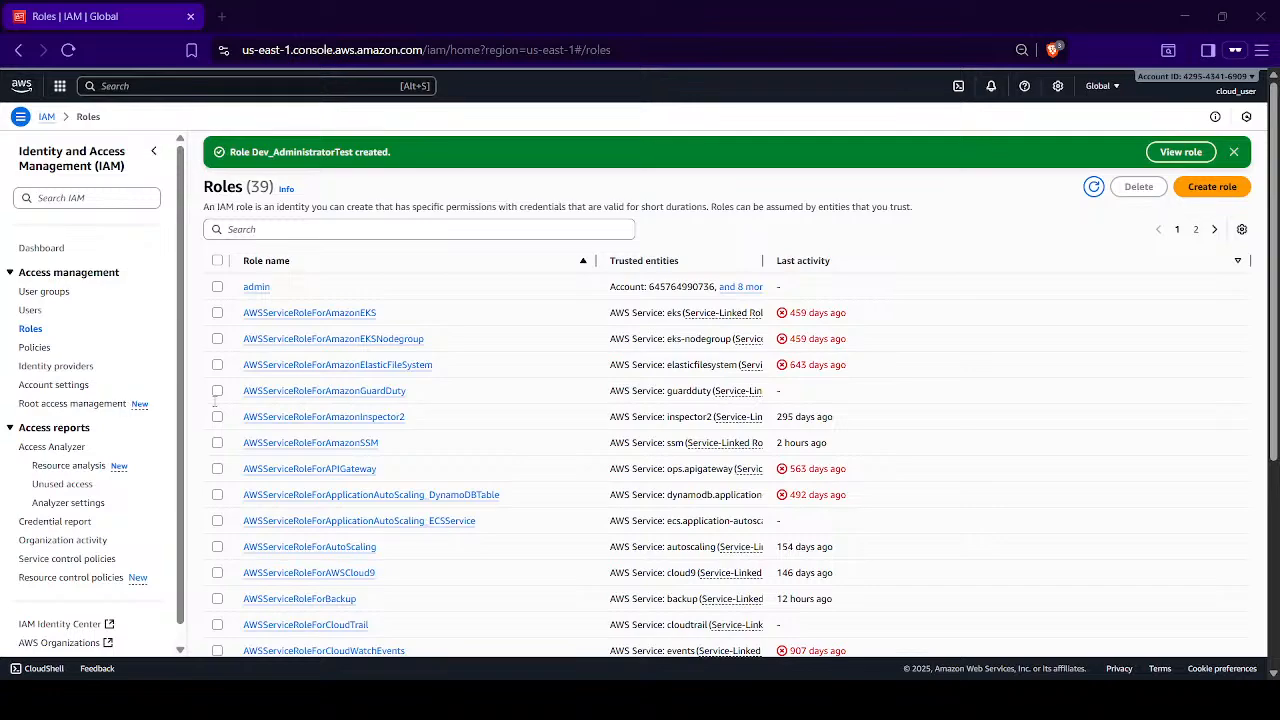
- Filter the roles list by Dev and open the Dev_AdministratorTest role's details
click(323, 232)
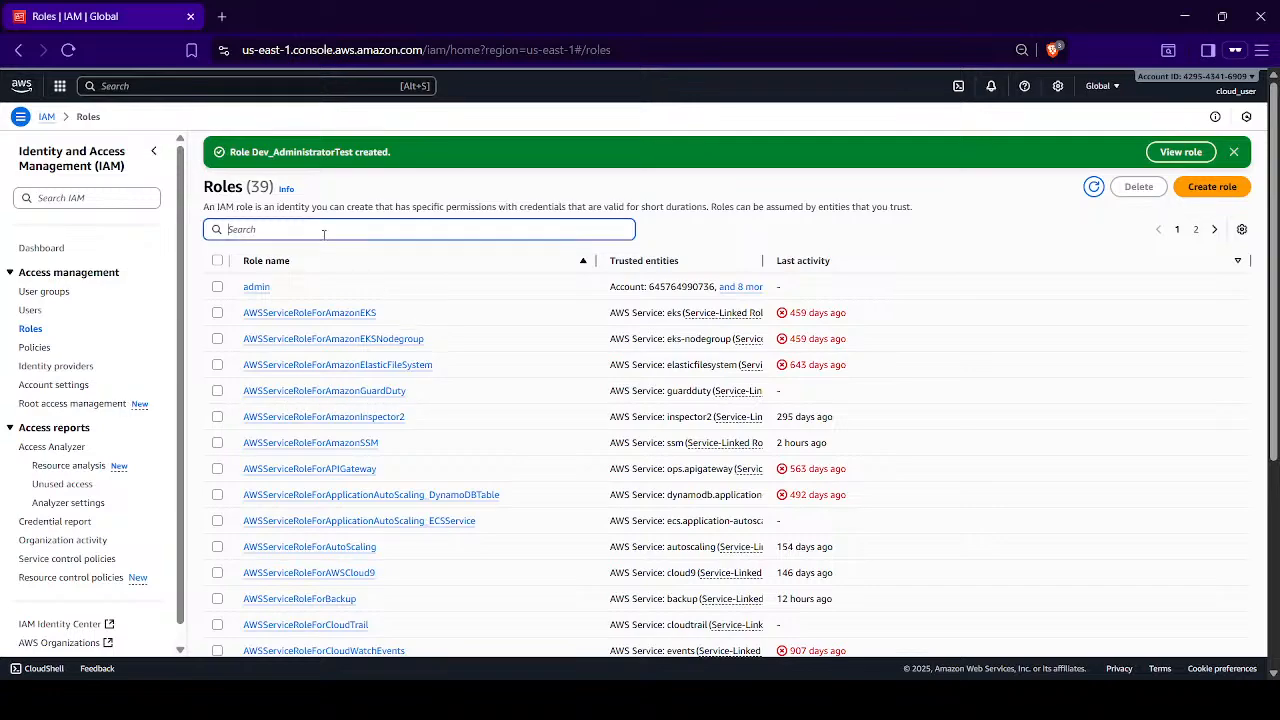
text(Dev)
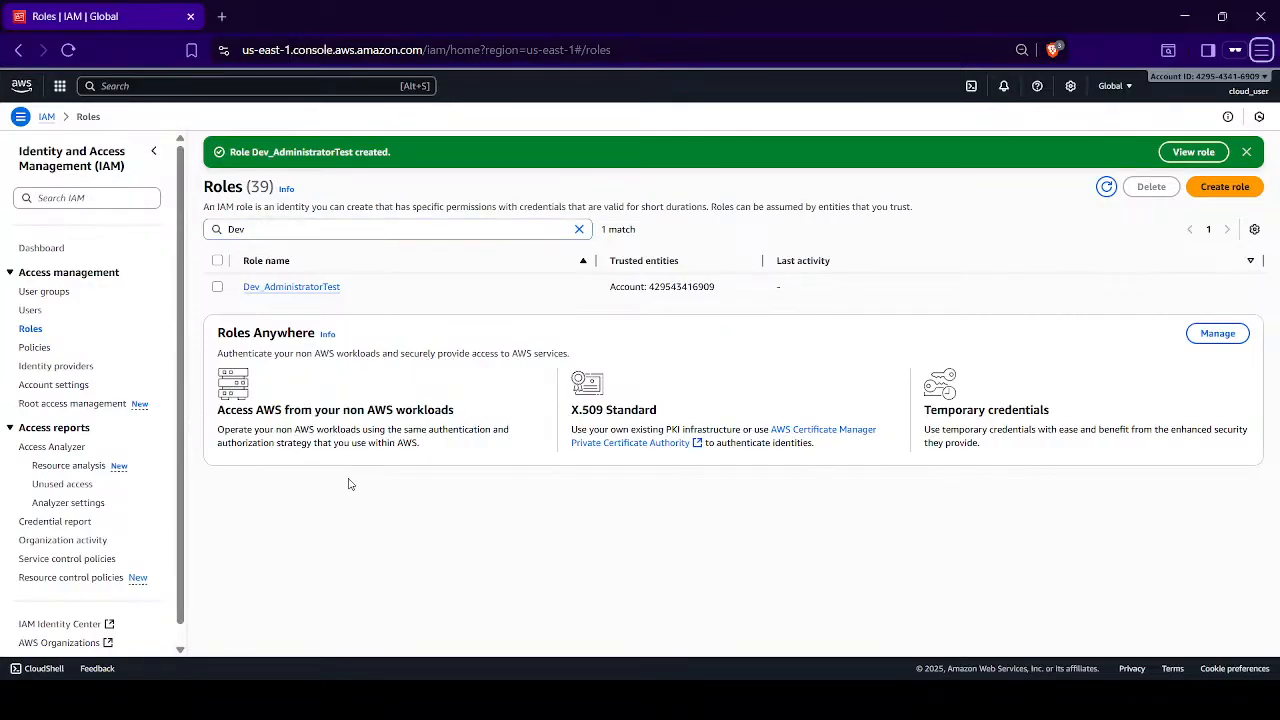
scroll(128, 484, down, 1)
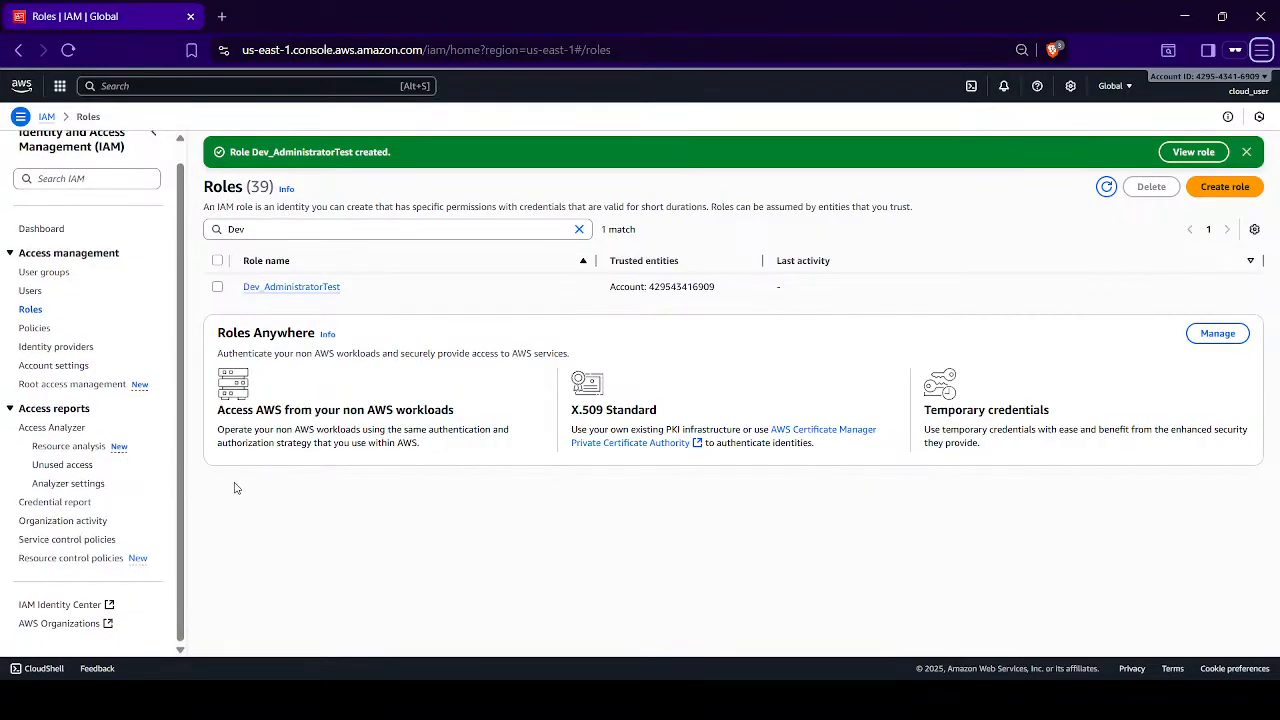
scroll(104, 456, up, 1)
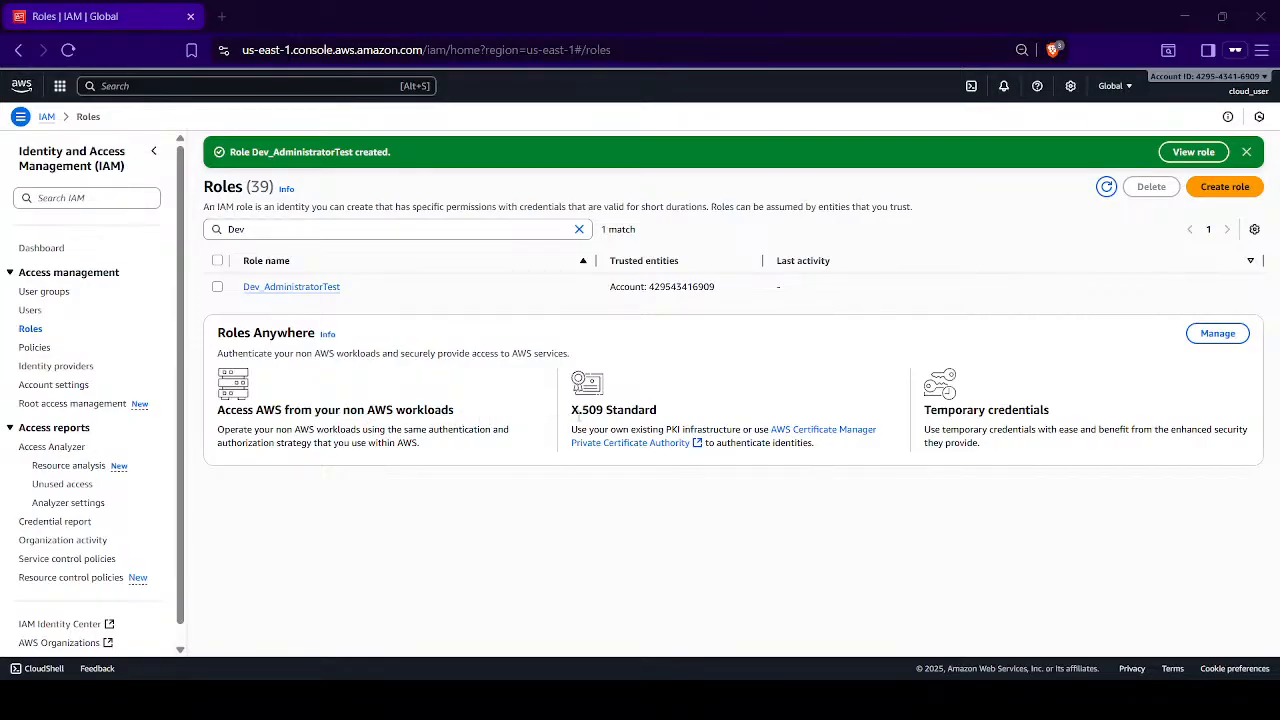
click(326, 287)
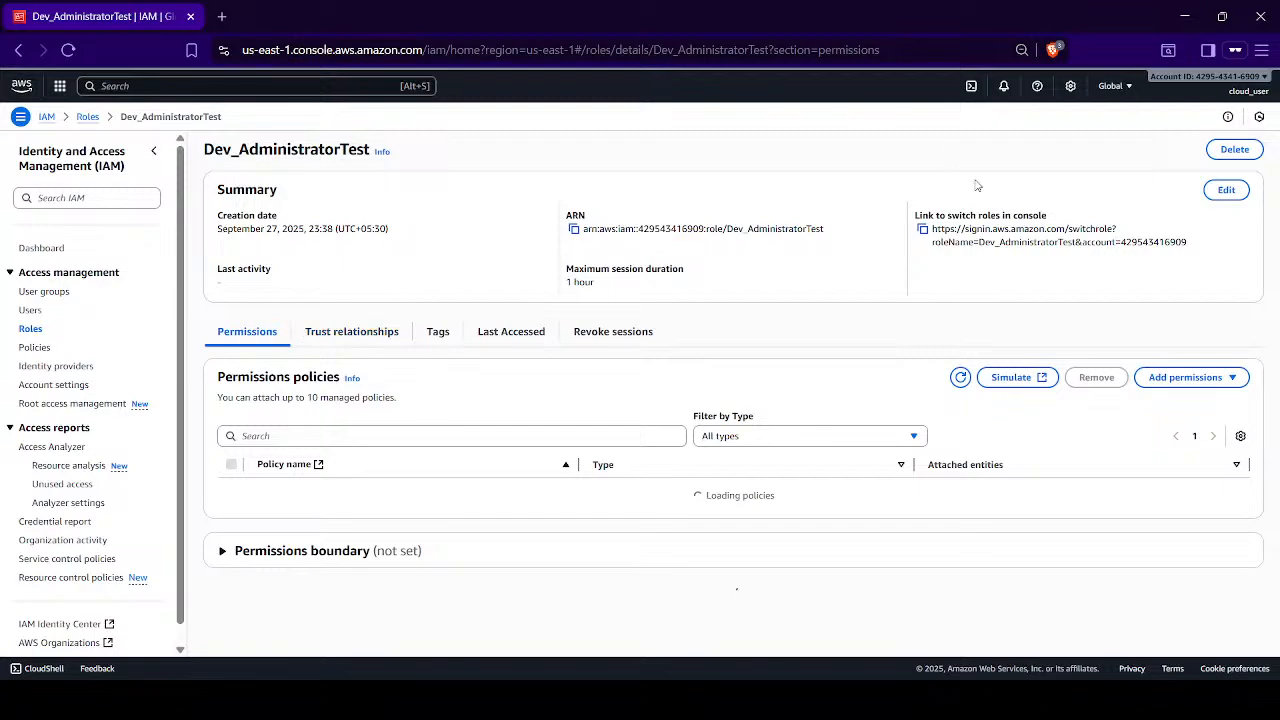
- Copy the role's link to switch roles in the console and open it in a new browser tab
double_click(1116, 242)
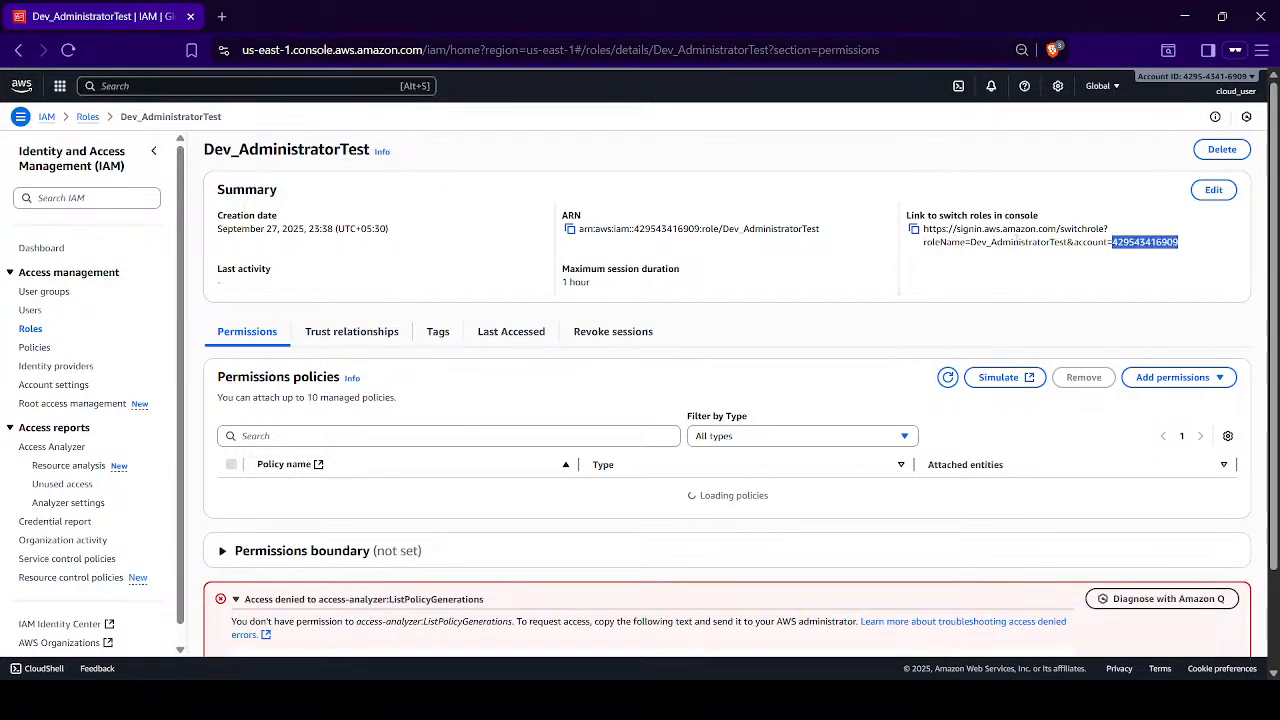
click(913, 229)
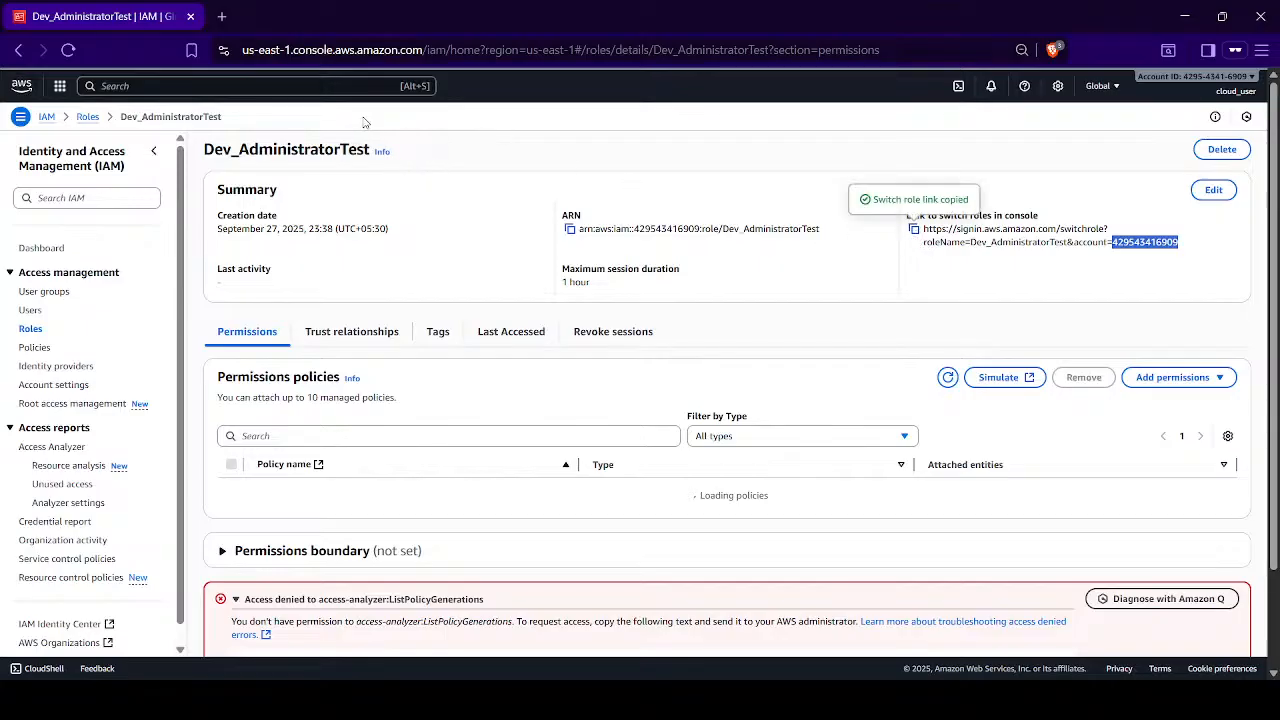
key(alt+Tab)
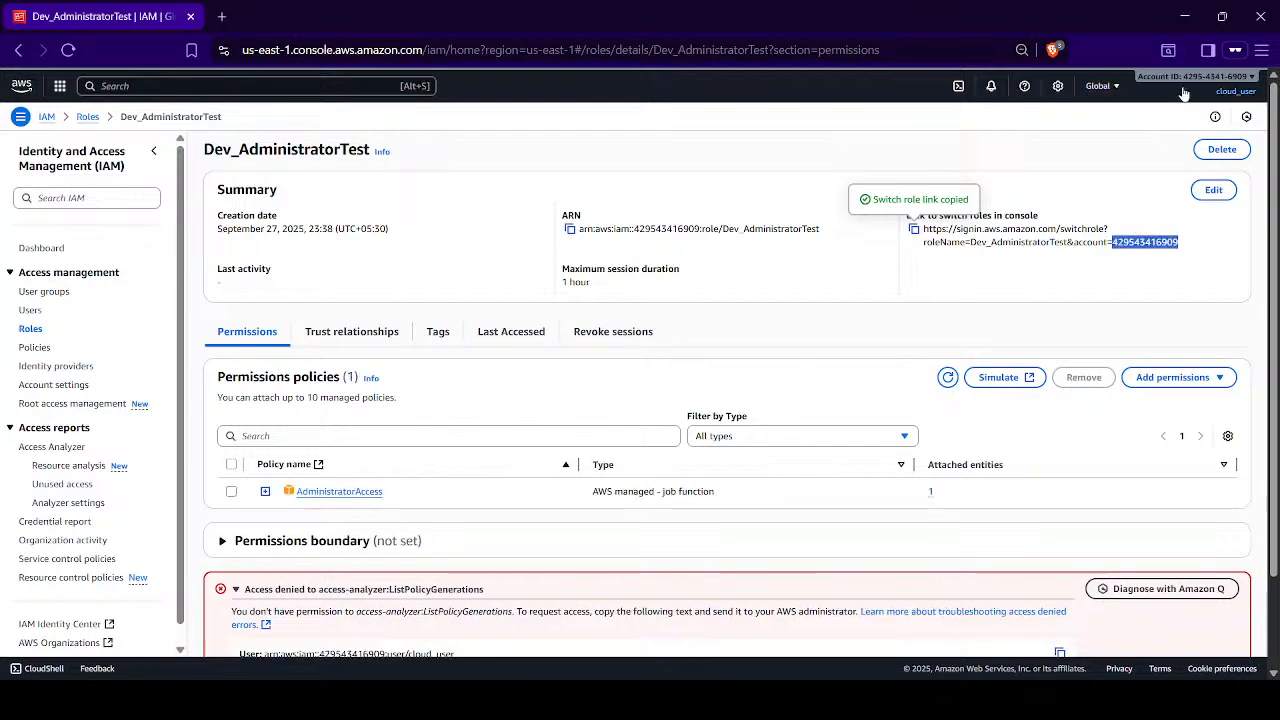
click(222, 17)
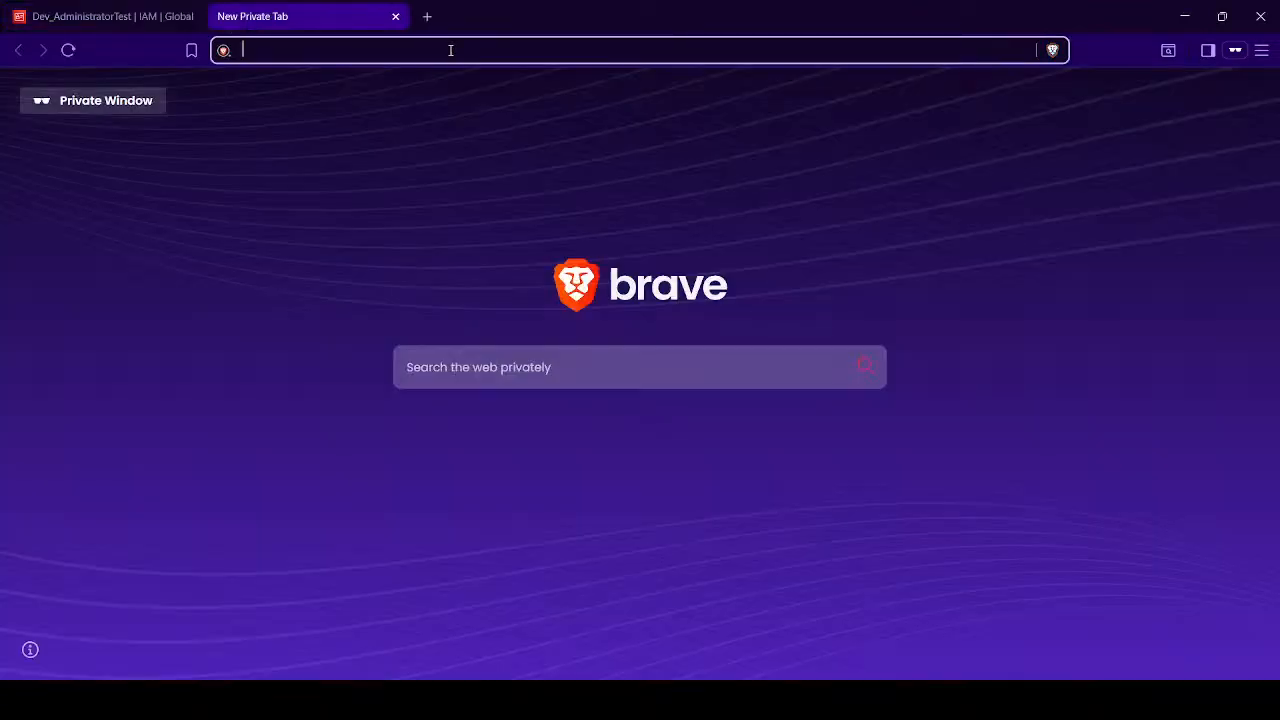
key(ctrl+v)
key(Return)
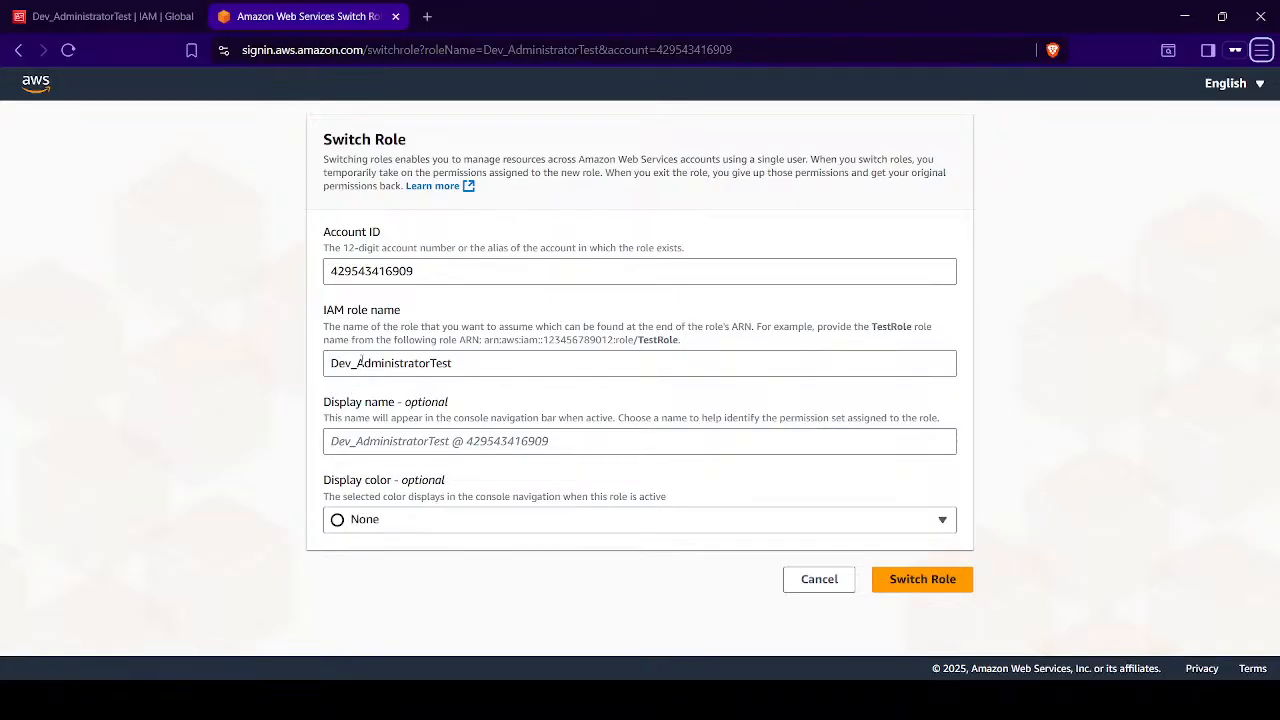
- Set the display color to Red, leave the display name blank, and switch to the Dev_AdministratorTest role
double_click(439, 363)
click(345, 441)
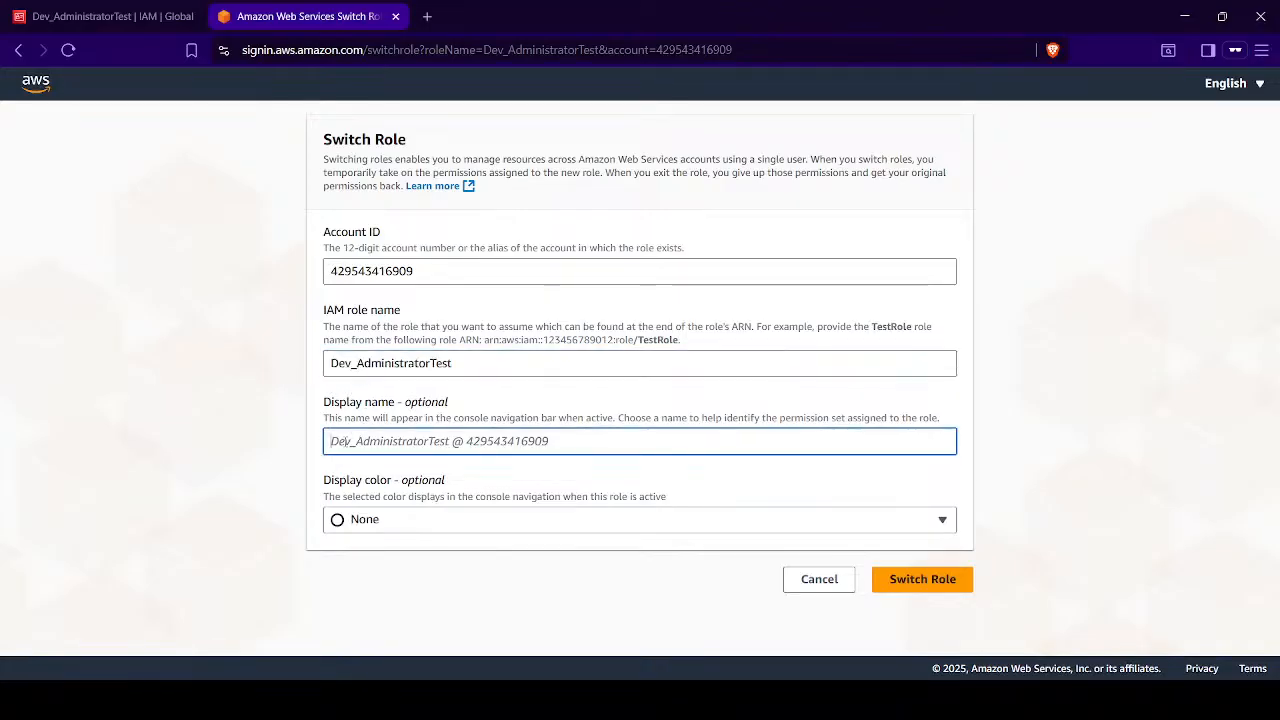
click(338, 522)
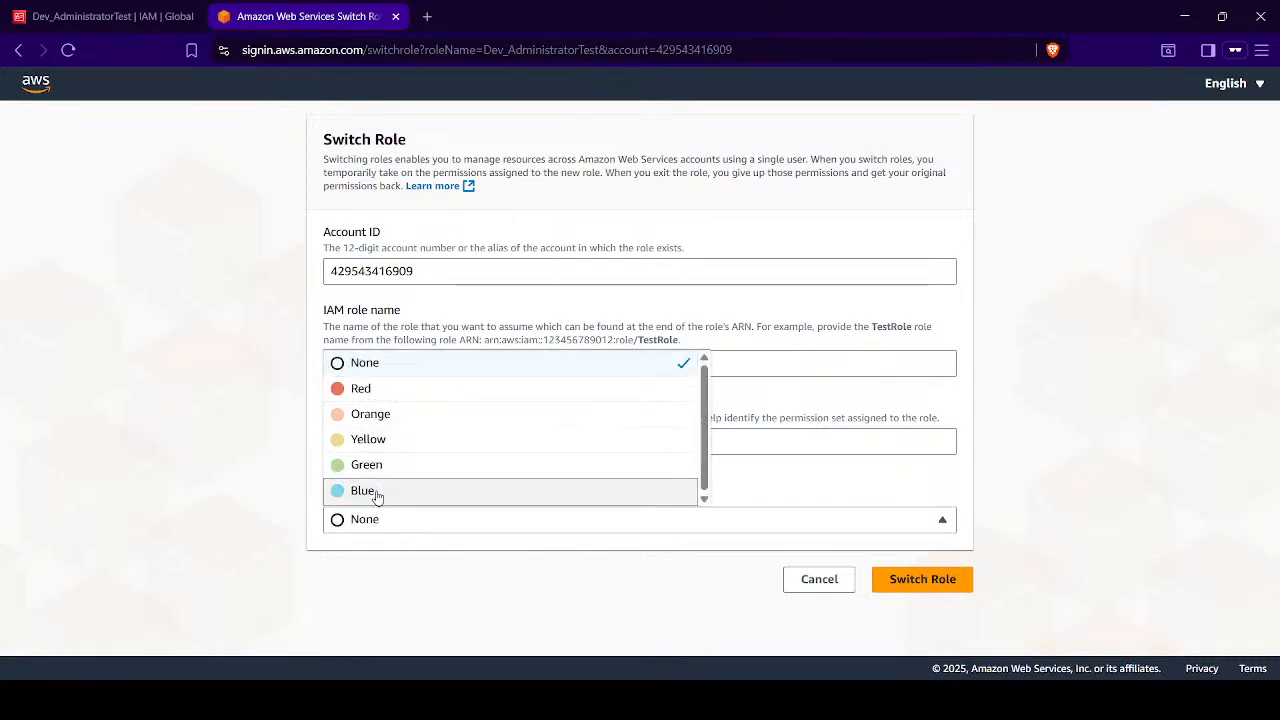
click(372, 490)
click(353, 524)
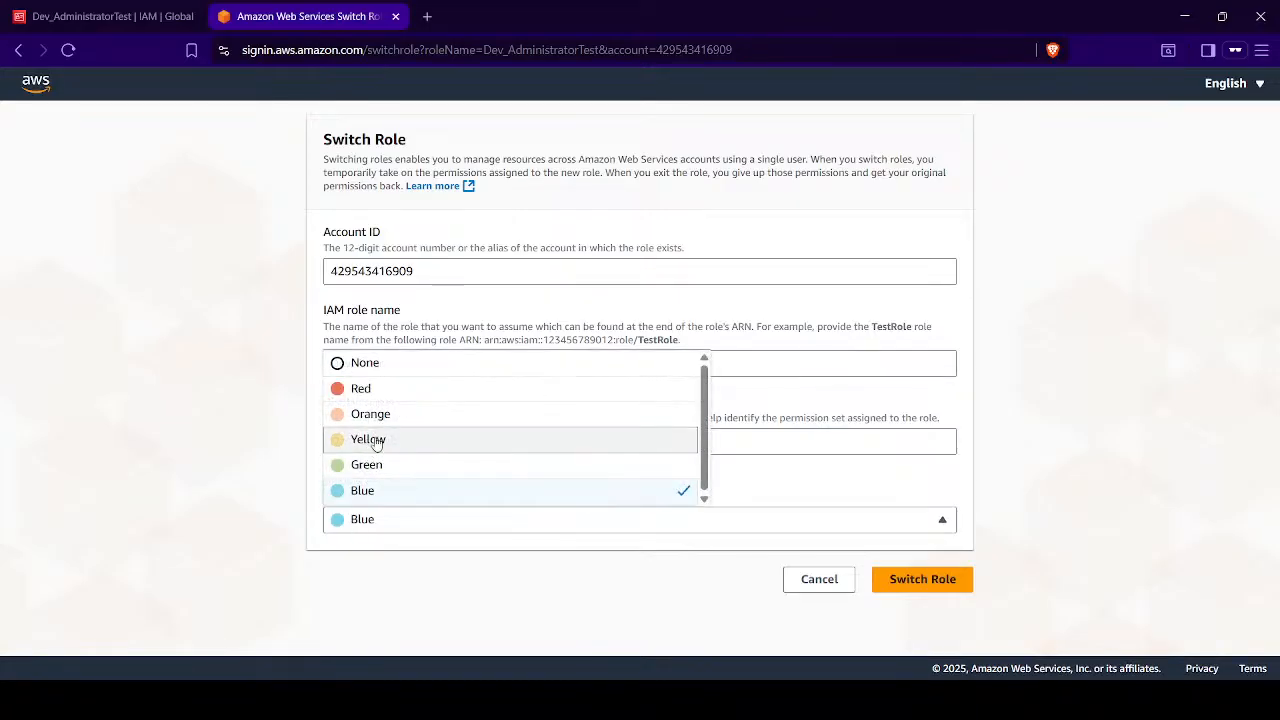
click(428, 392)
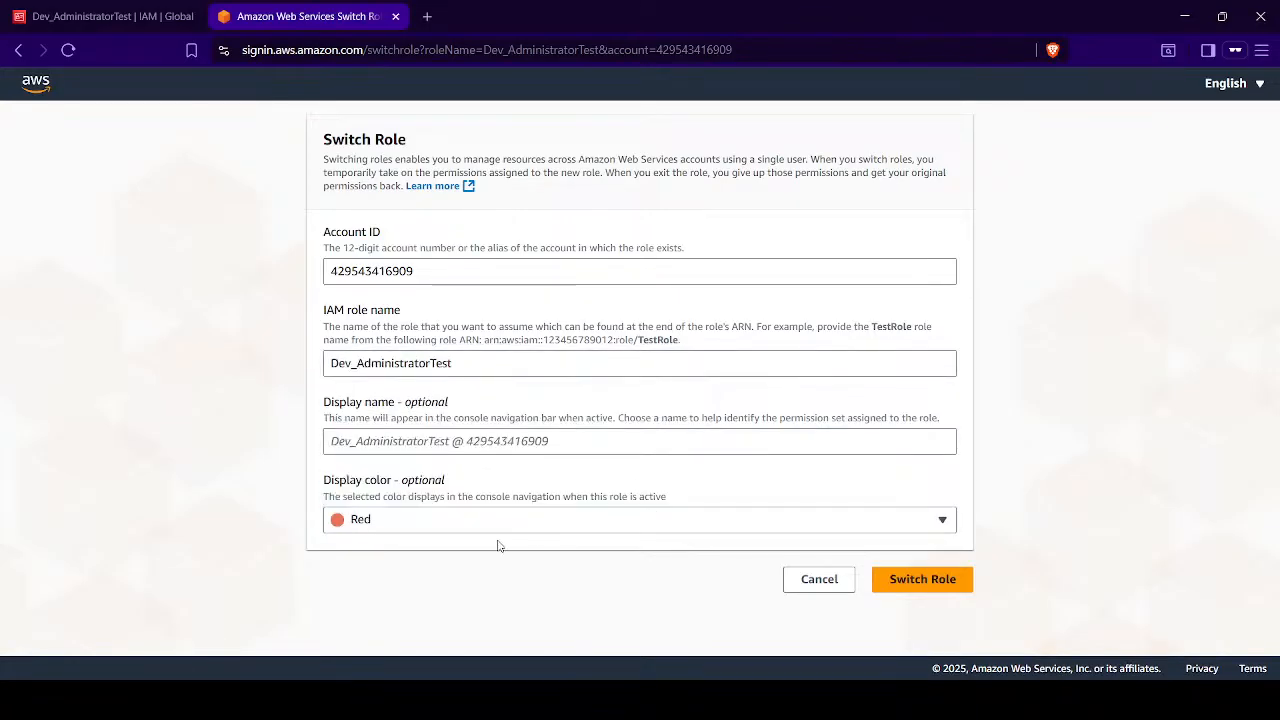
click(922, 589)
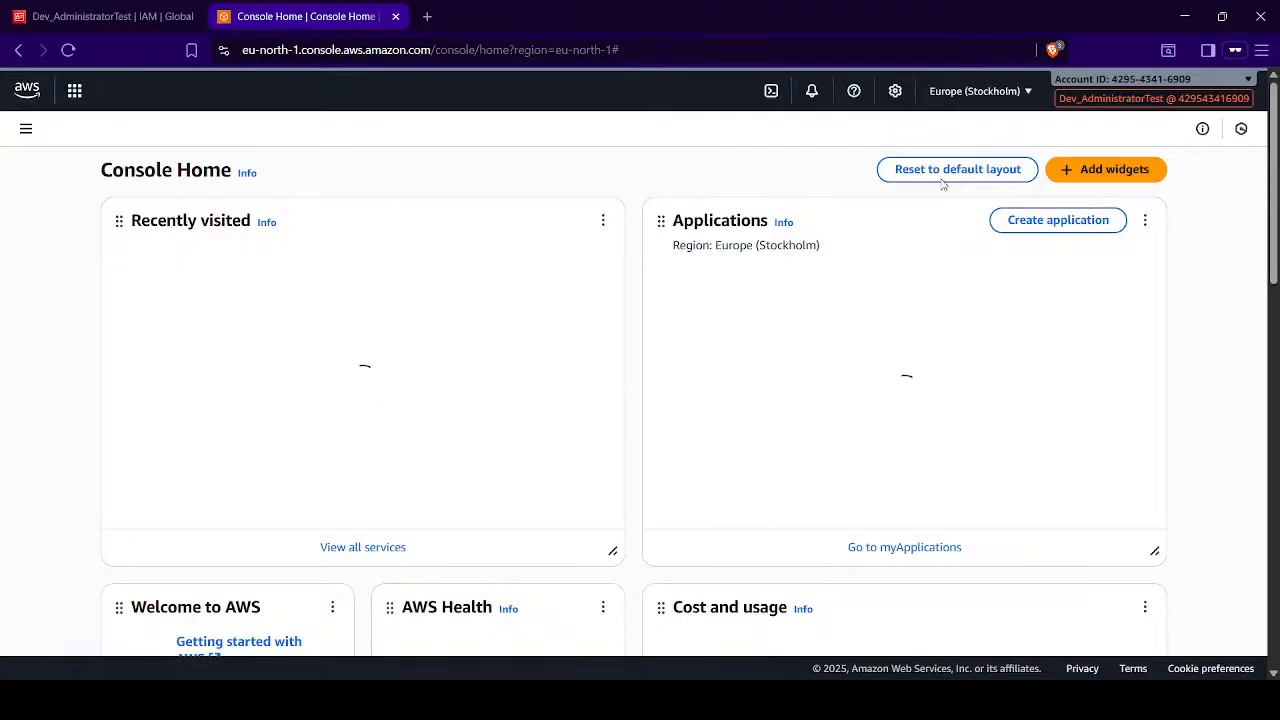
- Open the account details and examine the currently active role, the signed-in user and the role history
click(1136, 100)
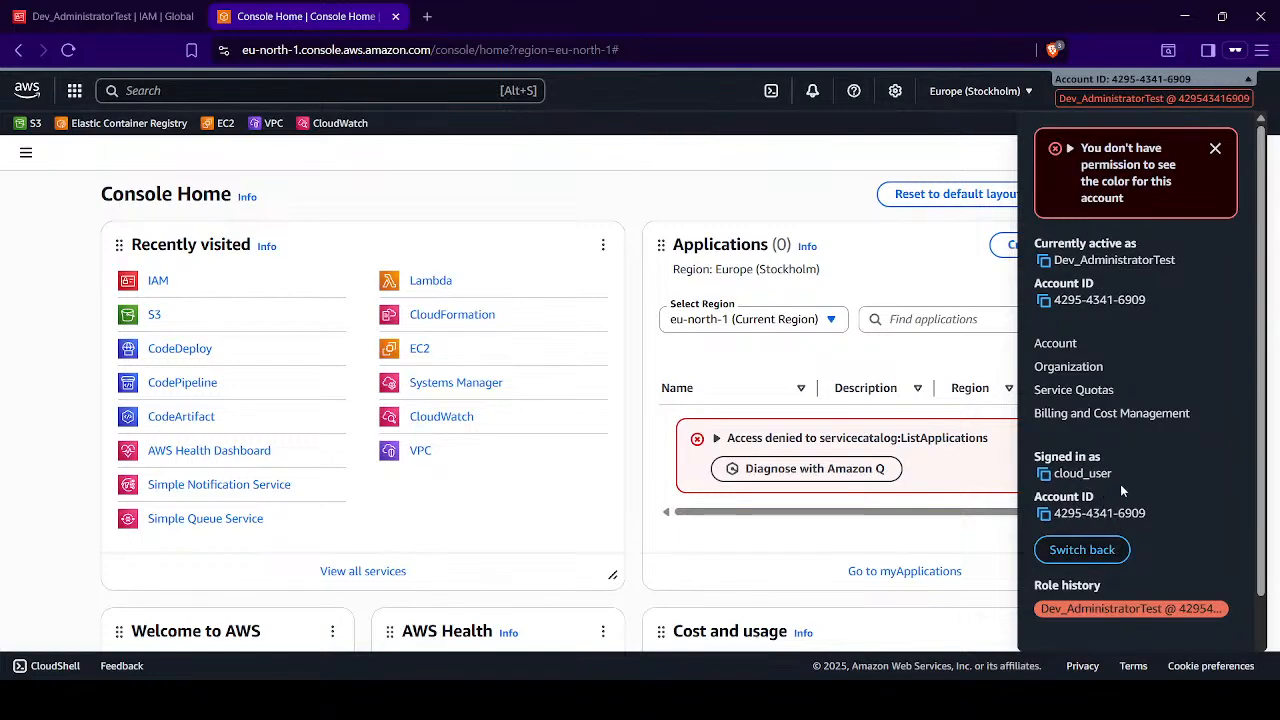
double_click(1098, 474)
scroll(1106, 566, down, 1)
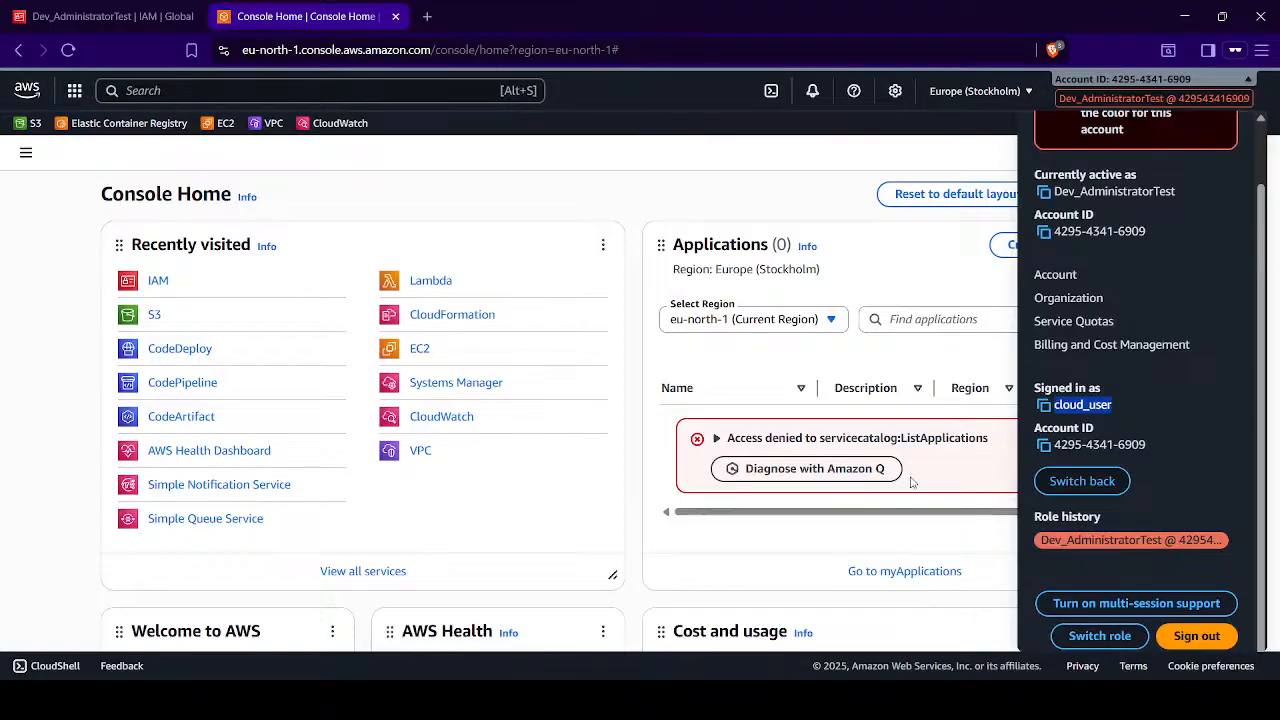
- Close the account details, search the console for CloudFormation and open the service
click(880, 438)
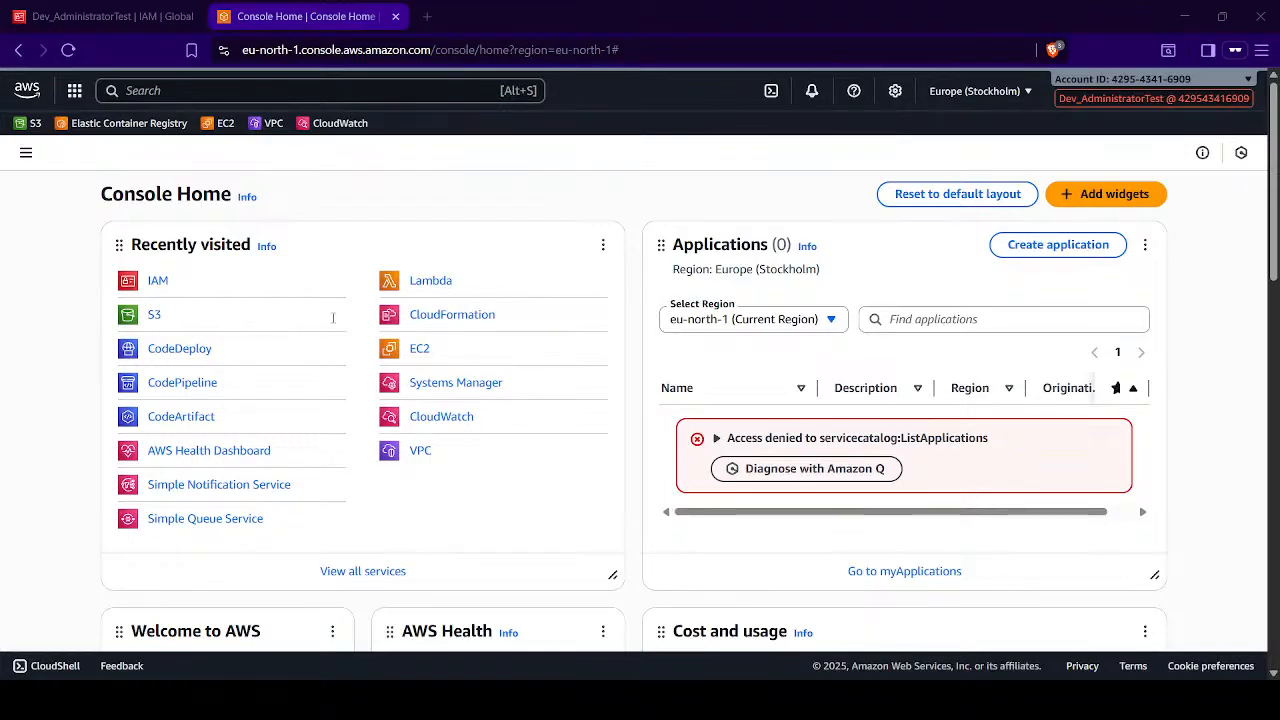
click(613, 373)
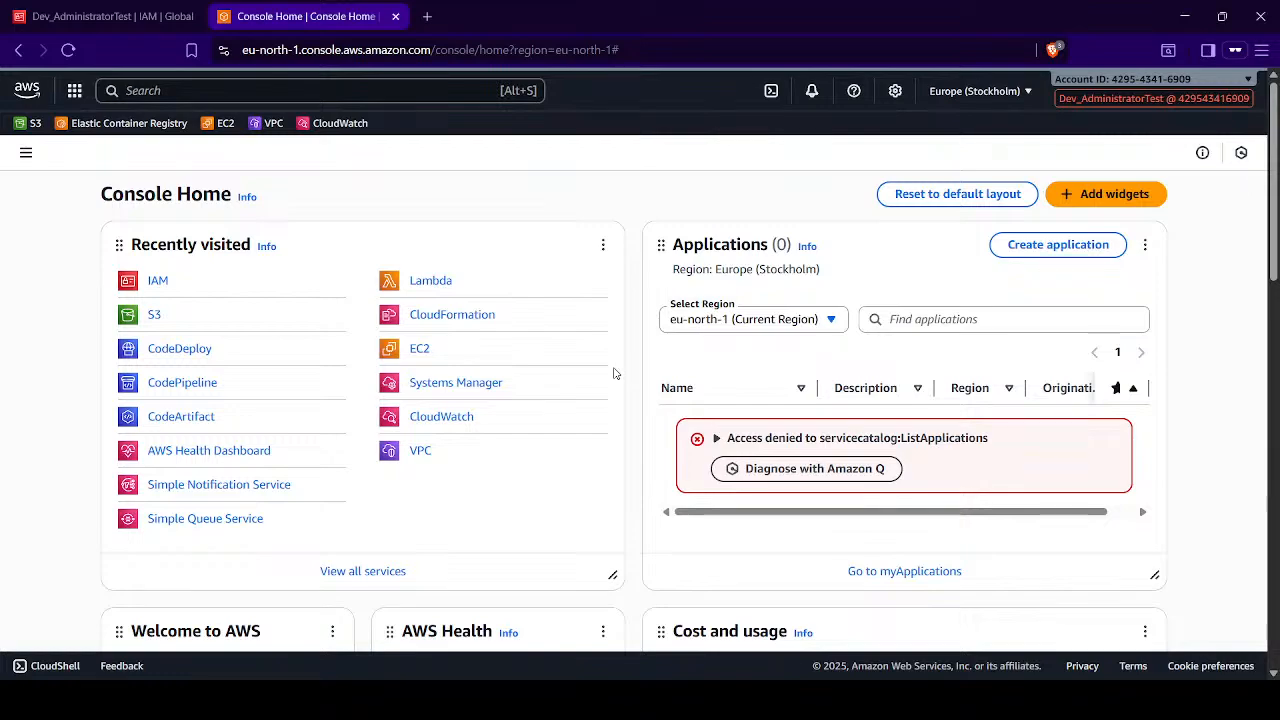
click(159, 91)
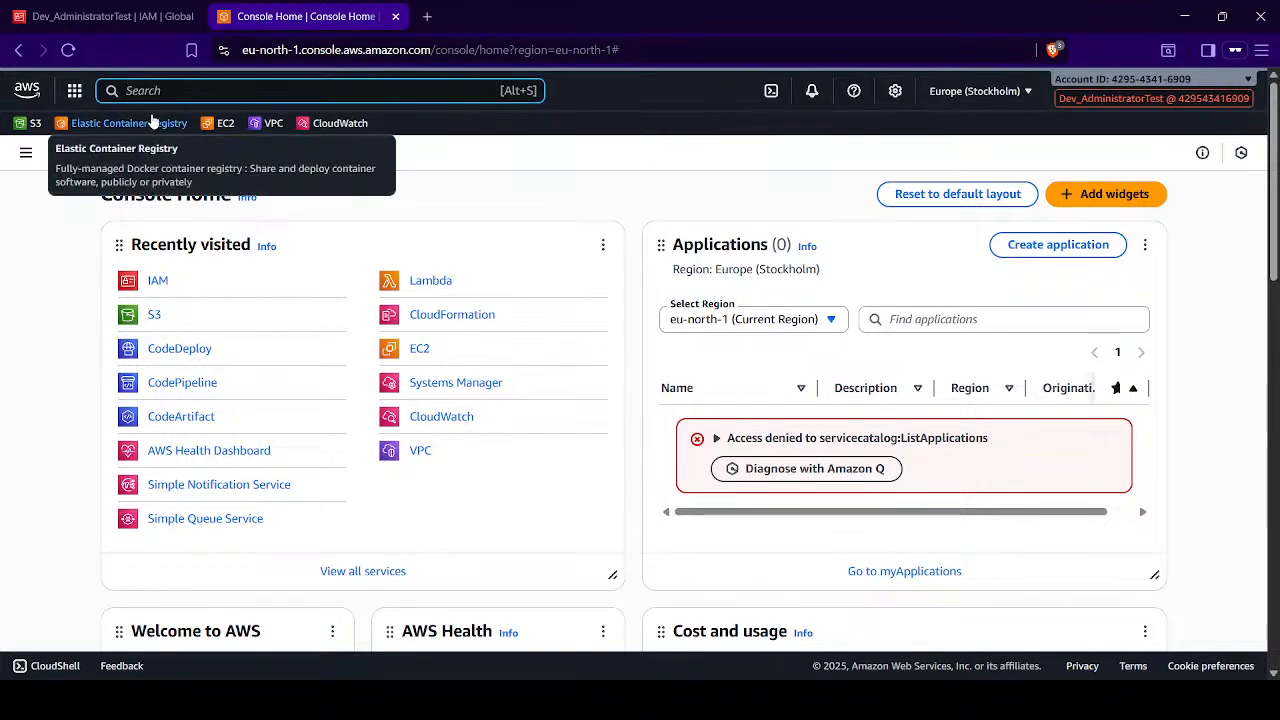
text(CloudFormation)
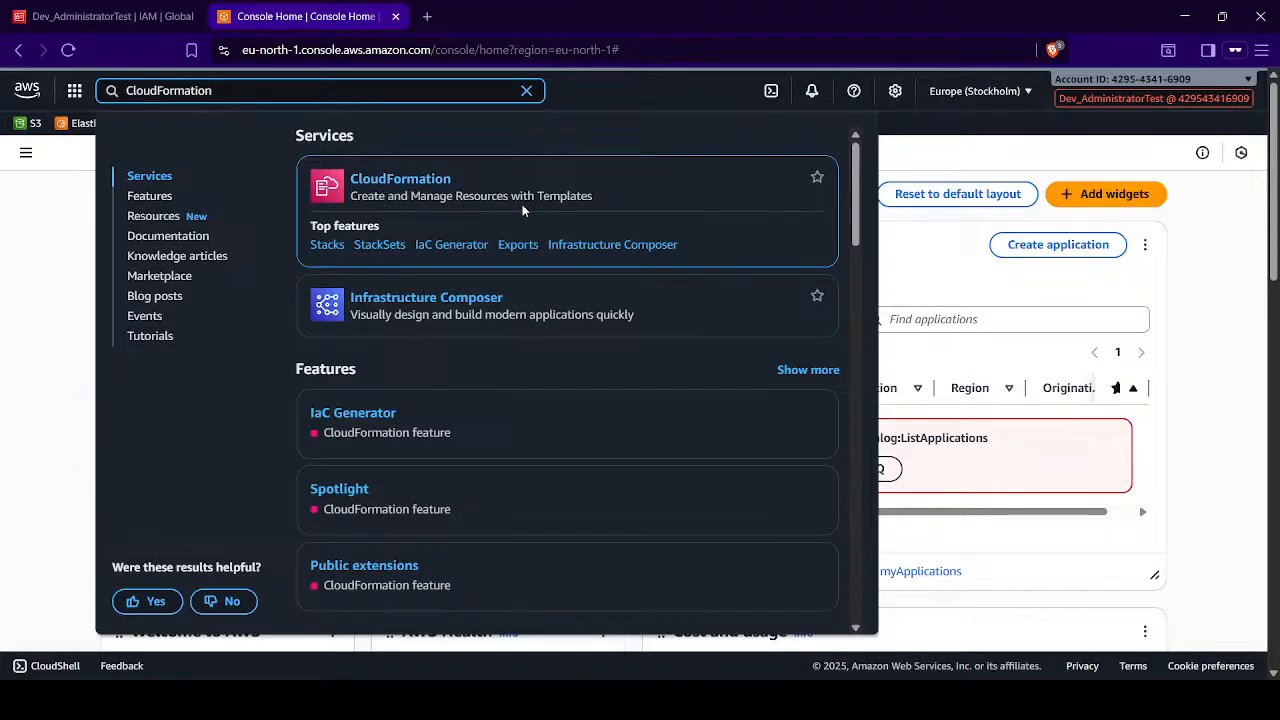
click(449, 187)
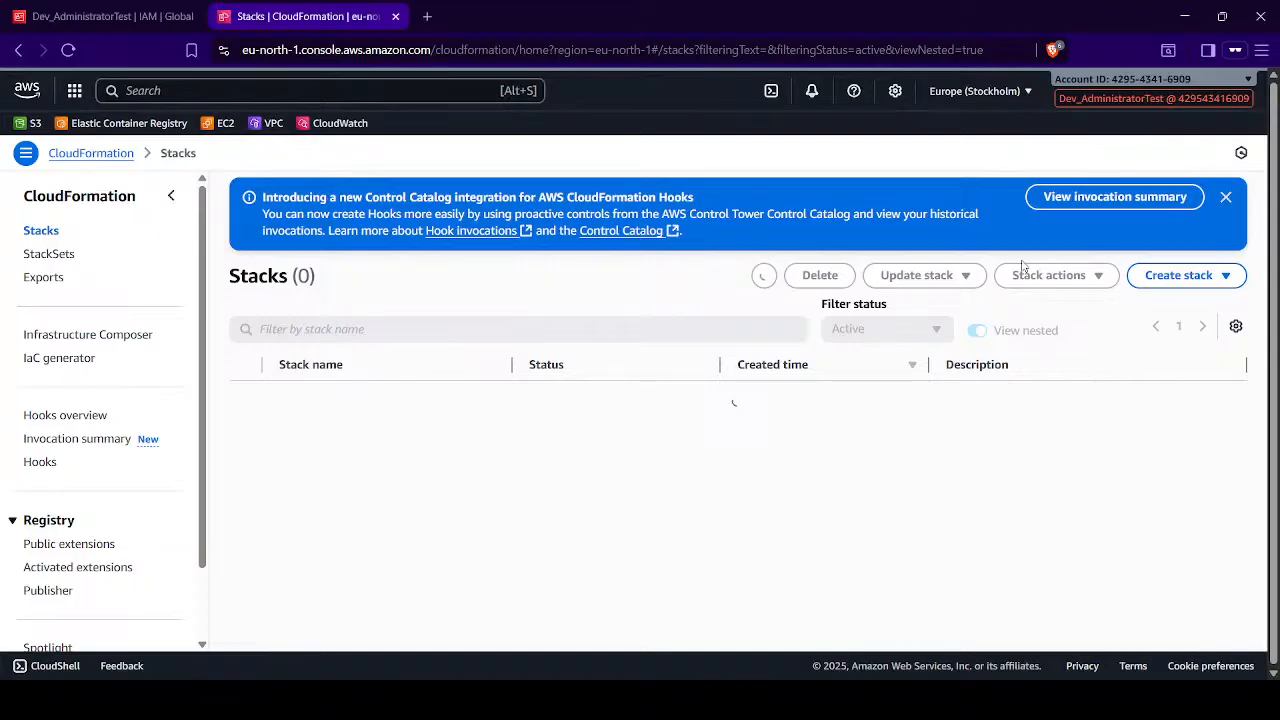
- Start a CloudFormation stack with new resources (standard) and choose to build its template in Infrastructure Composer
click(1157, 318)
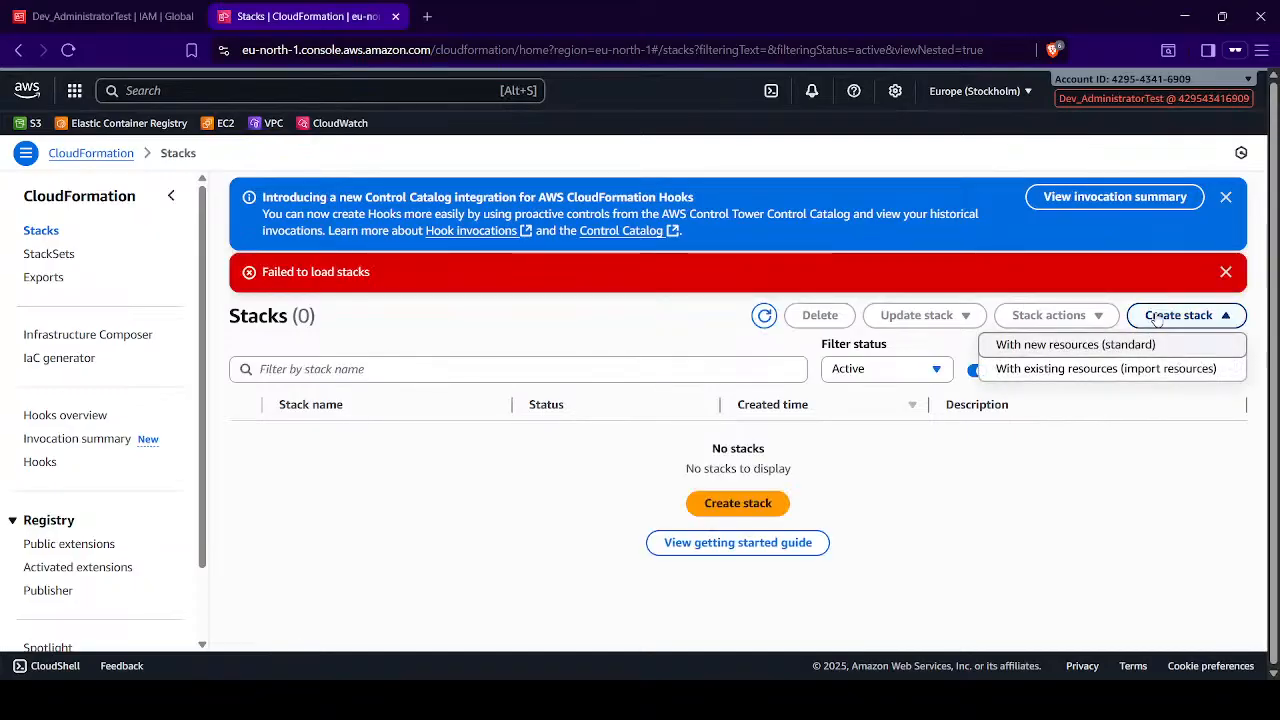
click(1062, 345)
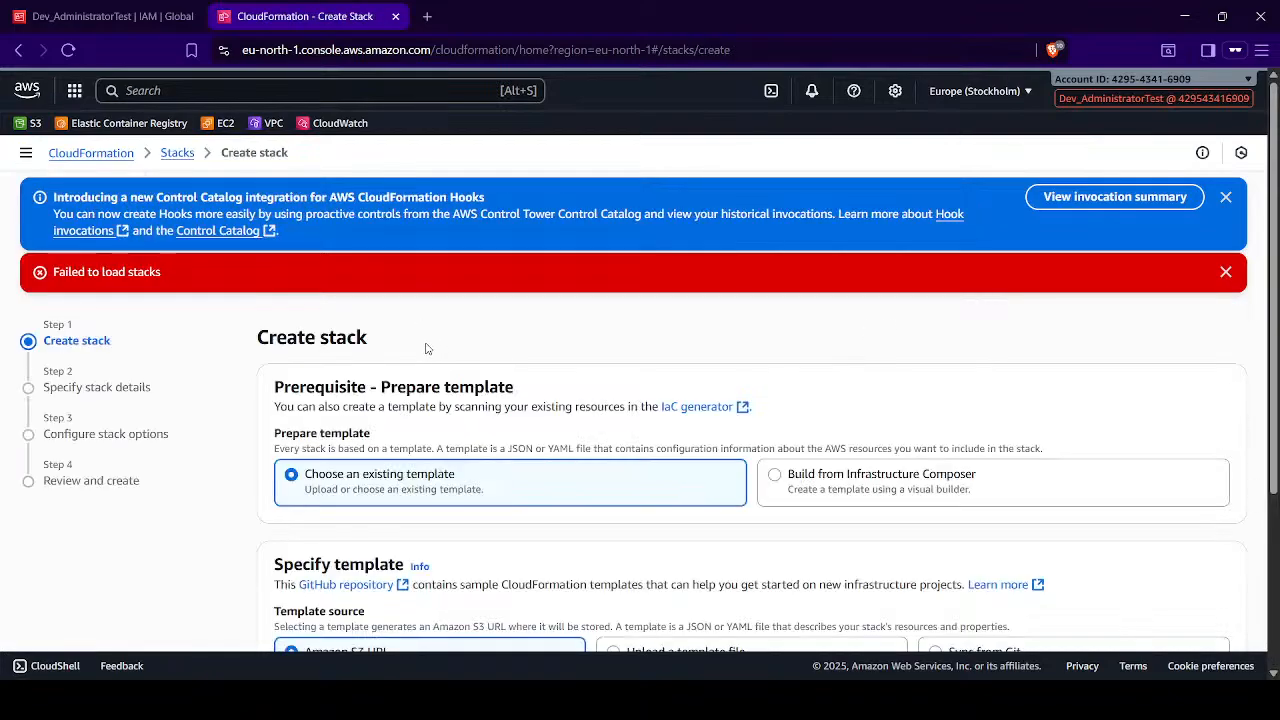
scroll(427, 347, down, 2)
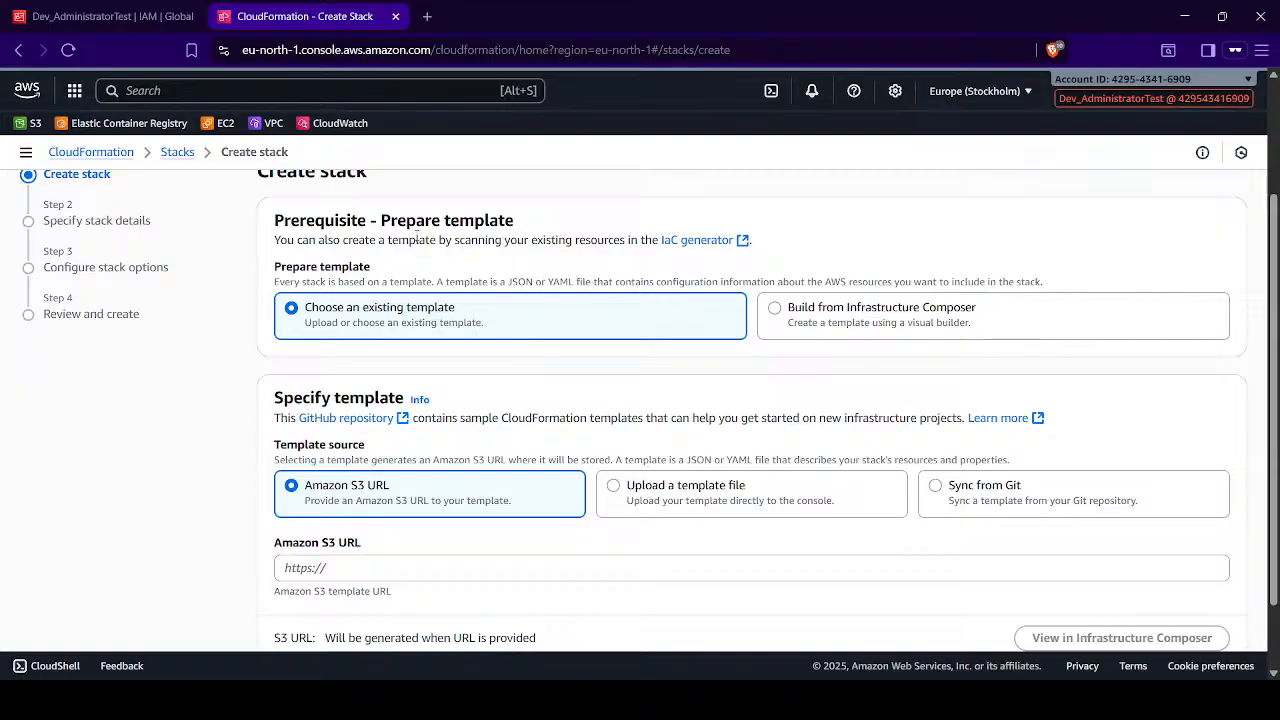
drag(388, 222, 566, 230)
click(830, 305)
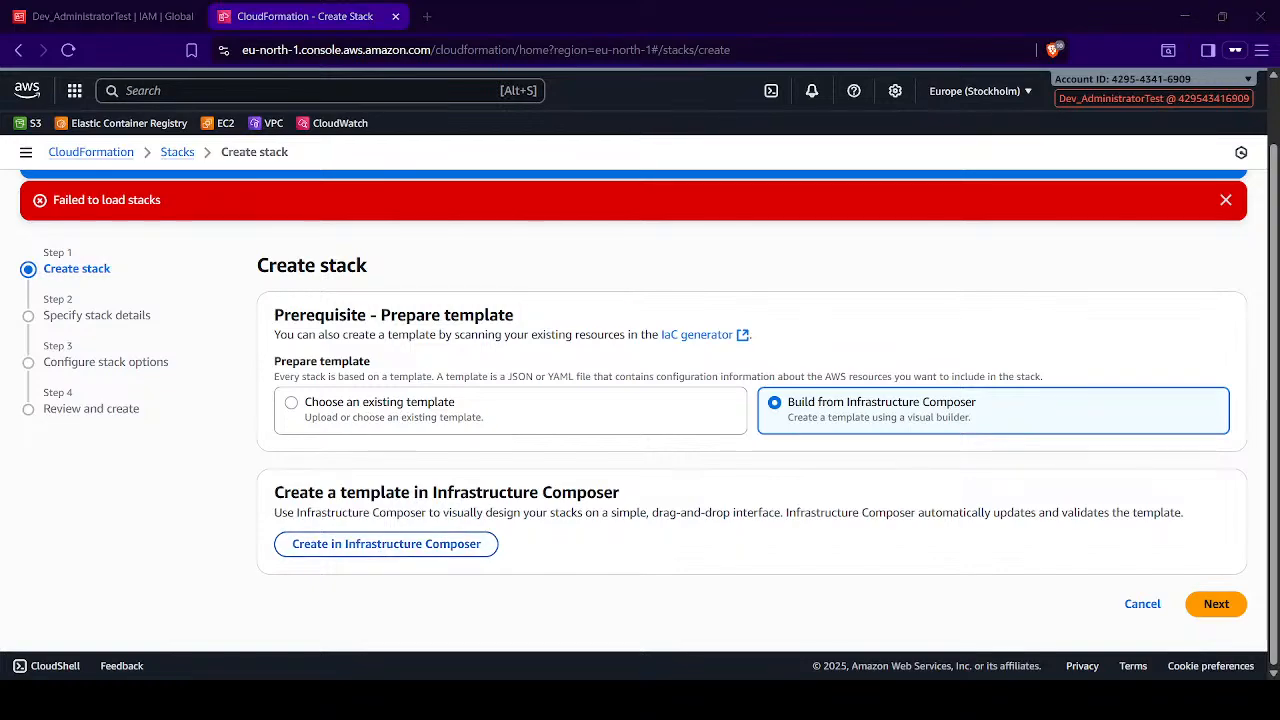
click(416, 548)
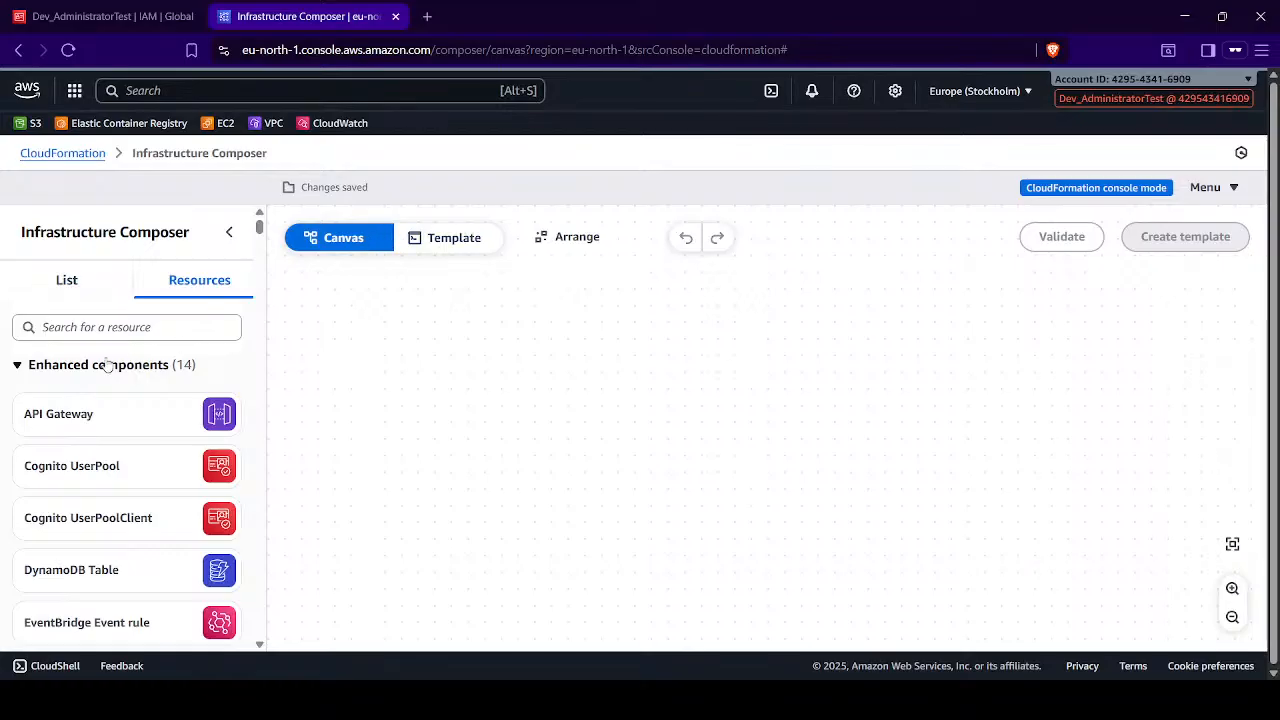
- Browse the enhanced components and standard IaC resources available in Infrastructure Composer
scroll(113, 536, down, 4)
scroll(113, 536, up, 4)
scroll(113, 536, down, 2)
scroll(114, 534, up, 2)
scroll(114, 534, down, 1)
scroll(129, 463, up, 1)
scroll(71, 445, down, 1)
scroll(84, 452, down, 1)
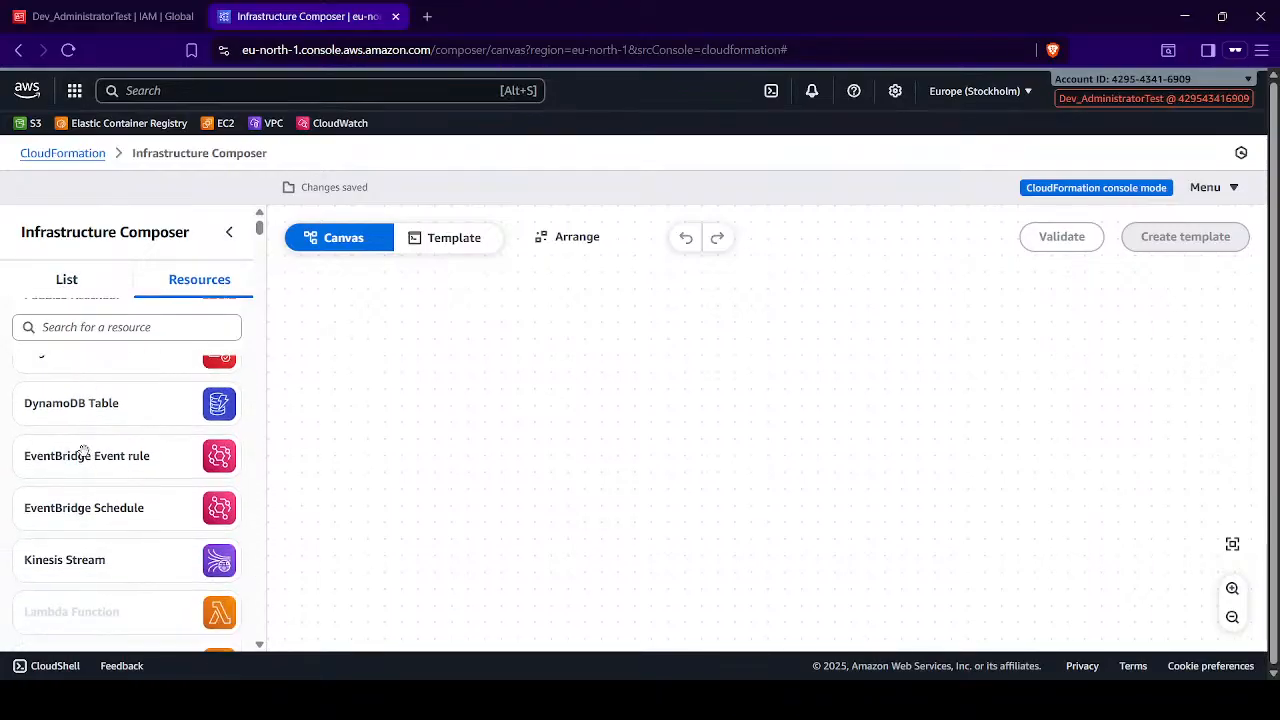
scroll(86, 535, down, 4)
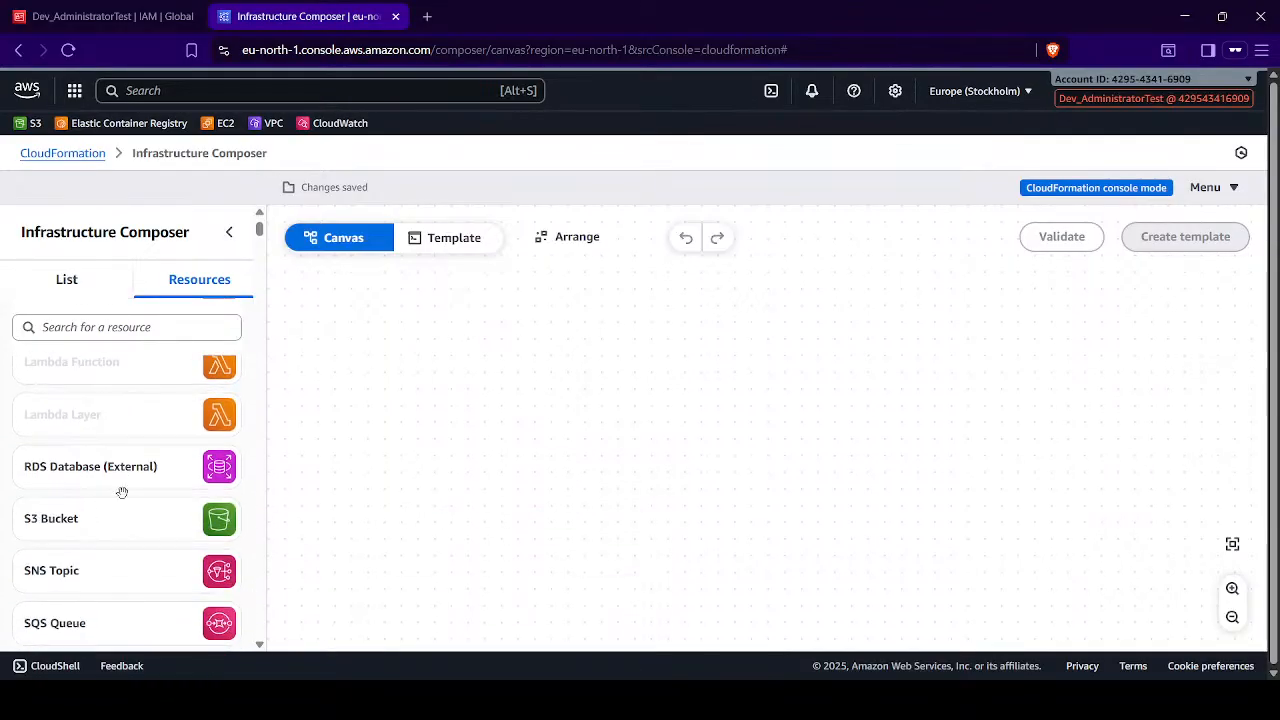
scroll(111, 443, down, 5)
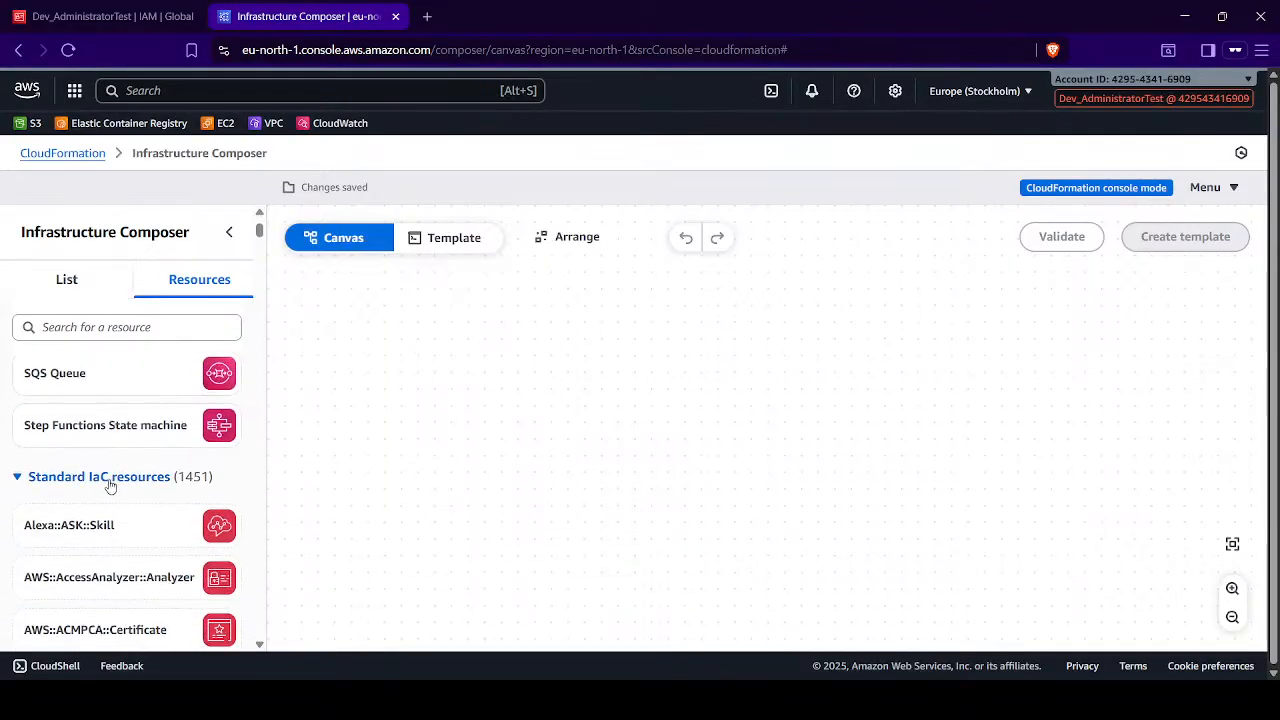
scroll(59, 391, up, 2)
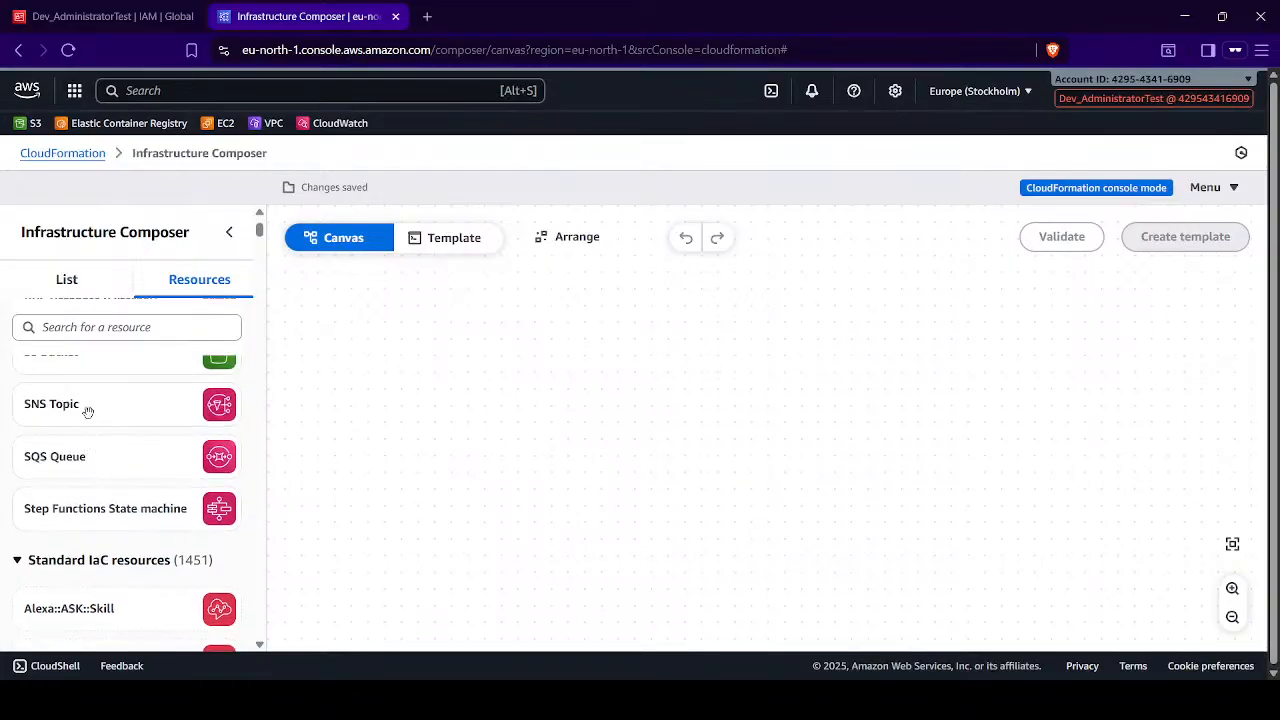
scroll(100, 430, down, 3)
scroll(105, 515, down, 3)
scroll(105, 515, down, 15)
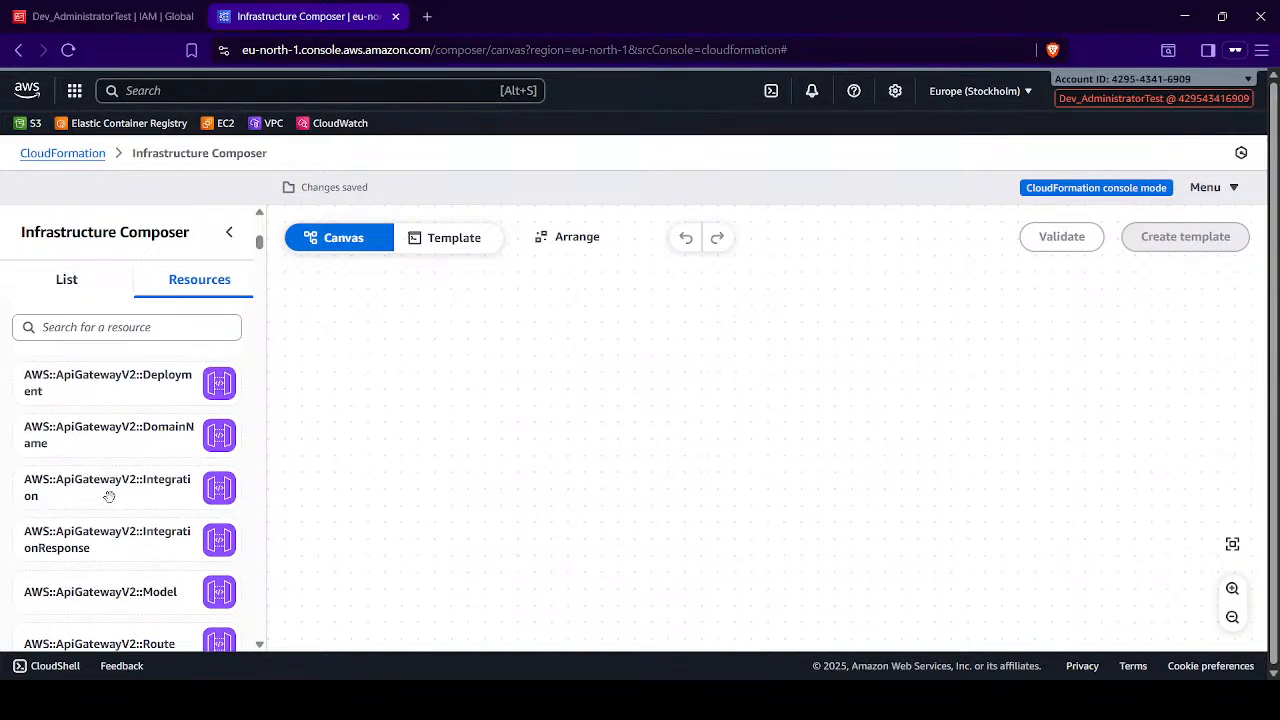
scroll(110, 495, down, 10)
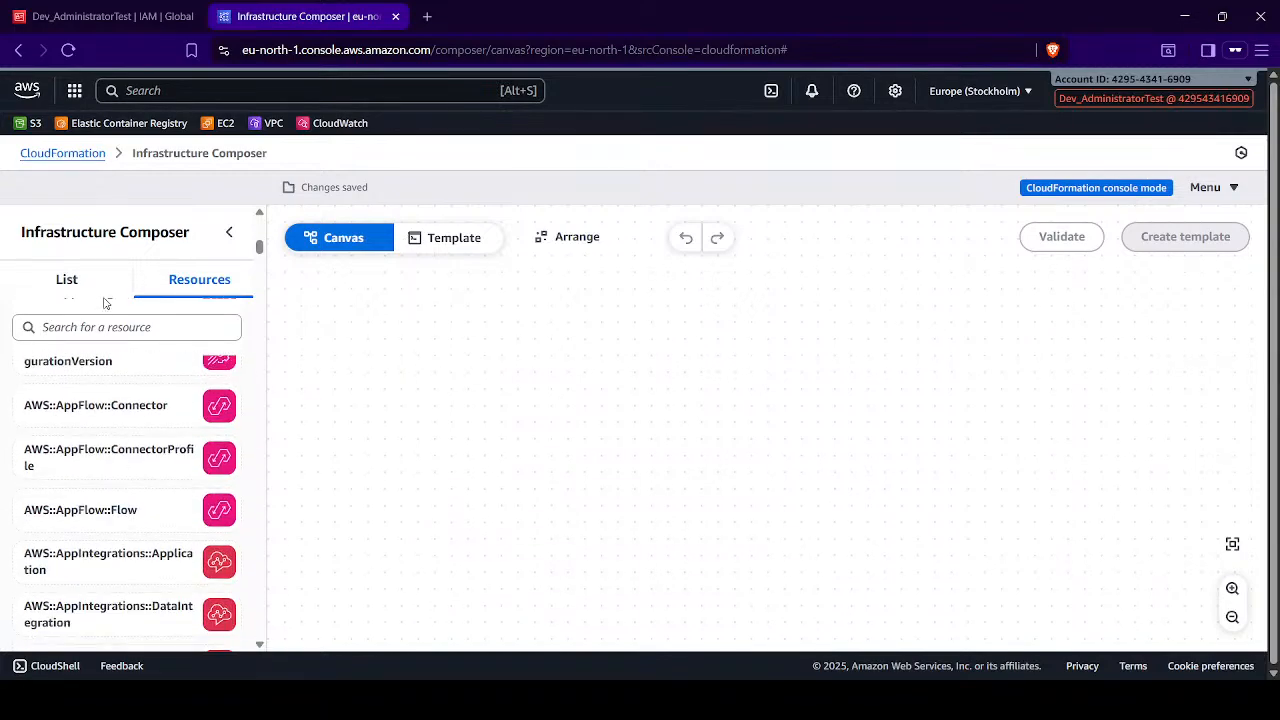
scroll(106, 388, up, 10)
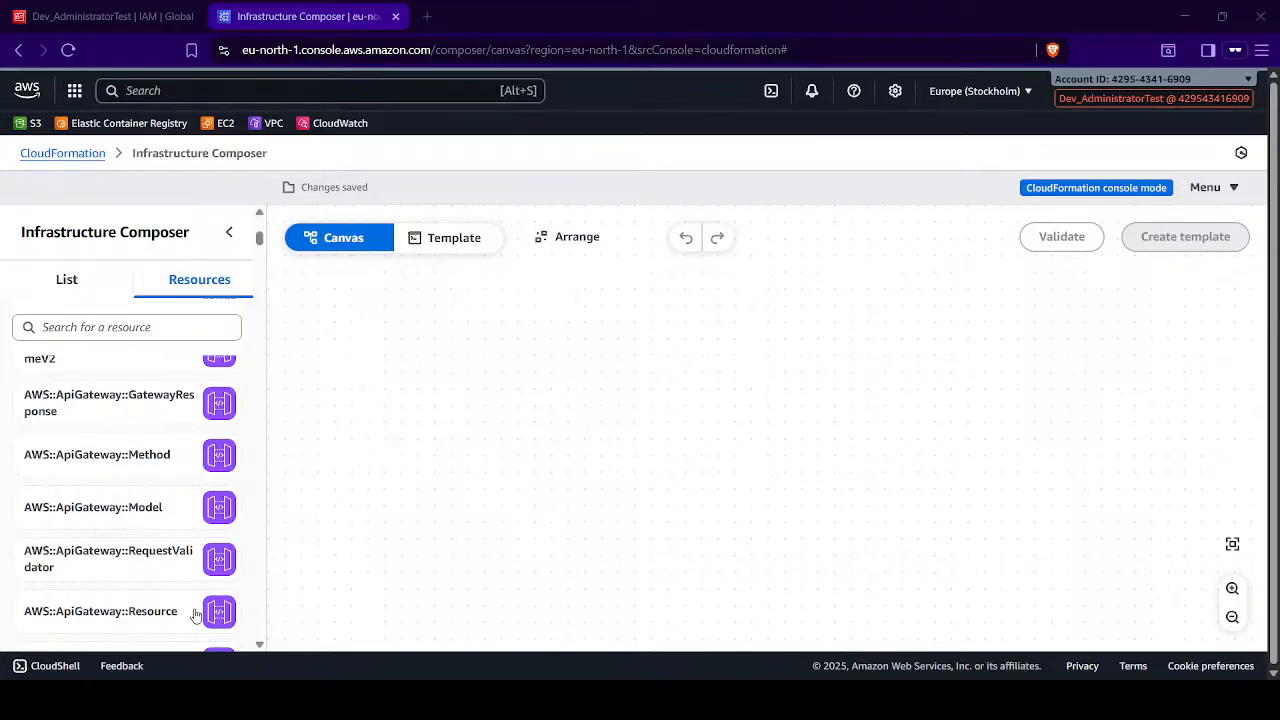
click(270, 317)
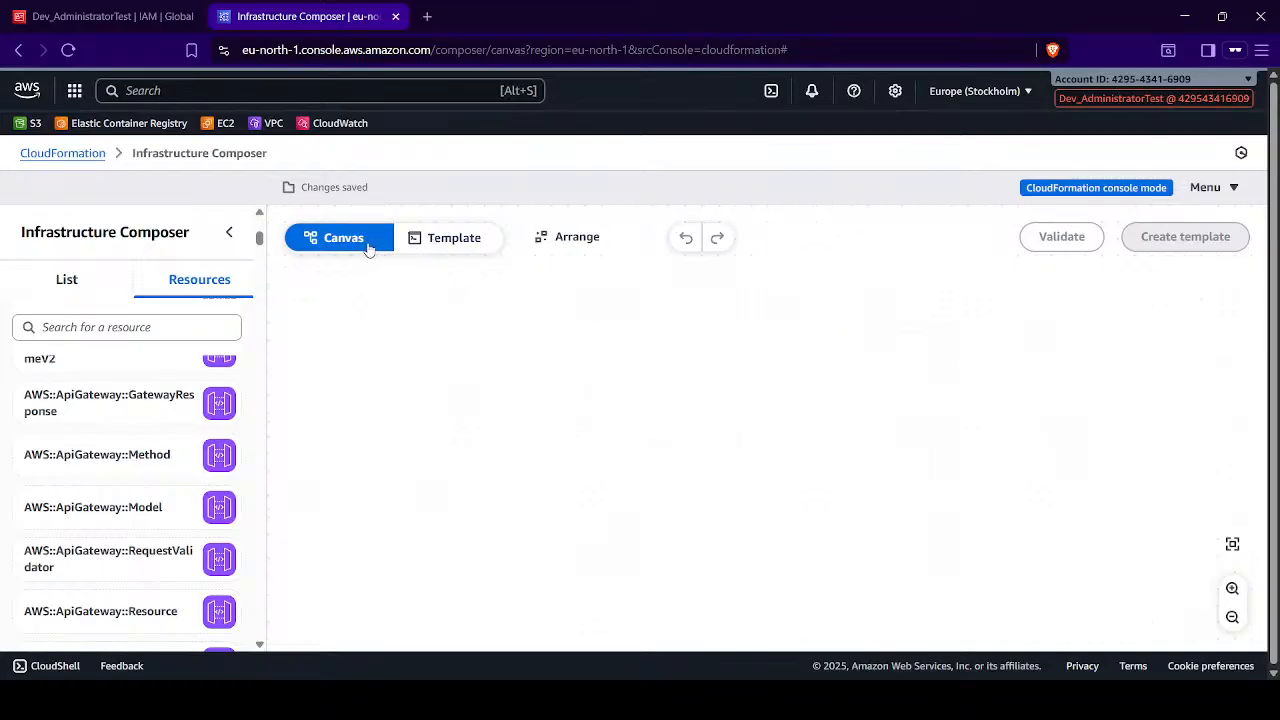
- Switch Infrastructure Composer to the template code view and close the browser tab with the IAM role details
click(452, 244)
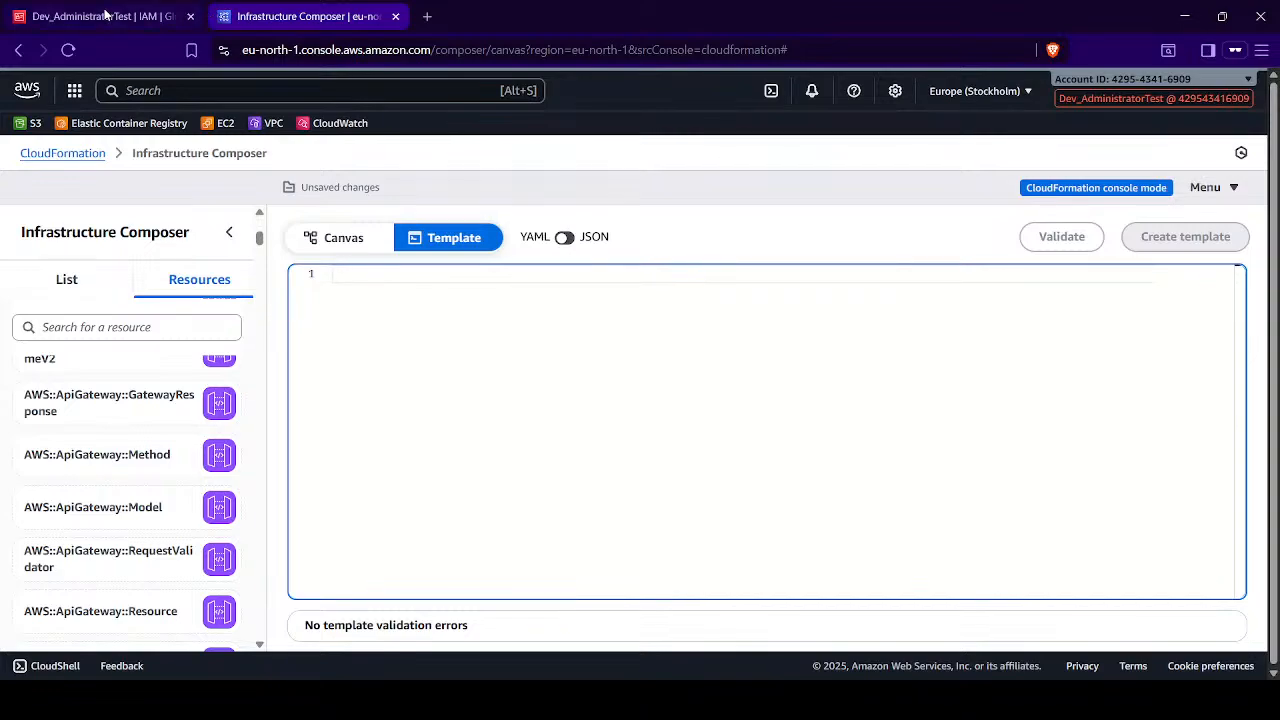
click(102, 16)
click(313, 18)
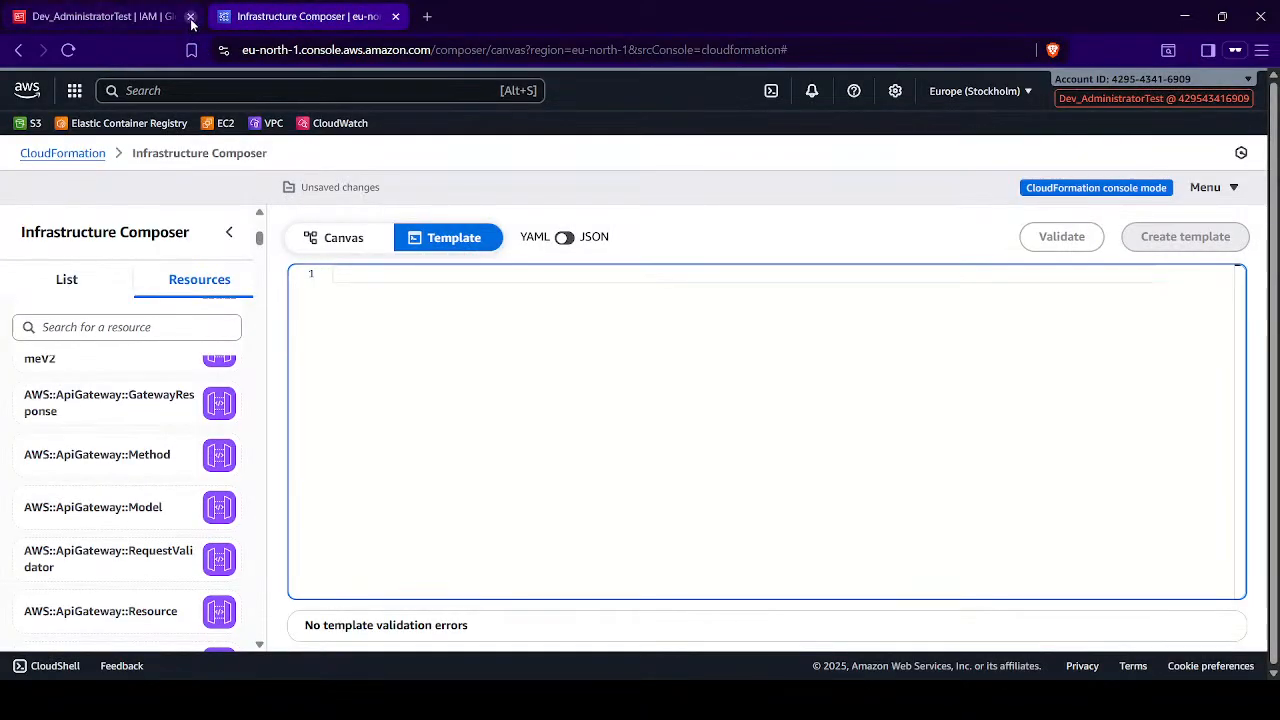
click(190, 17)
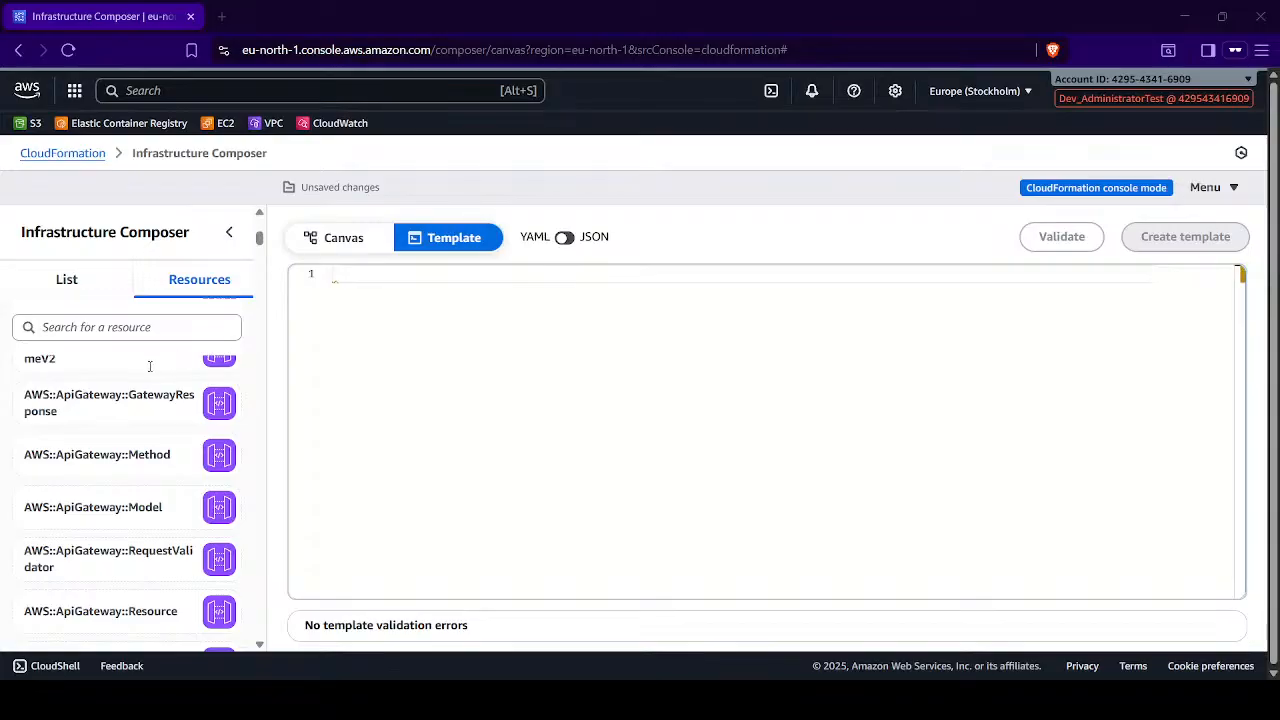
click(363, 286)
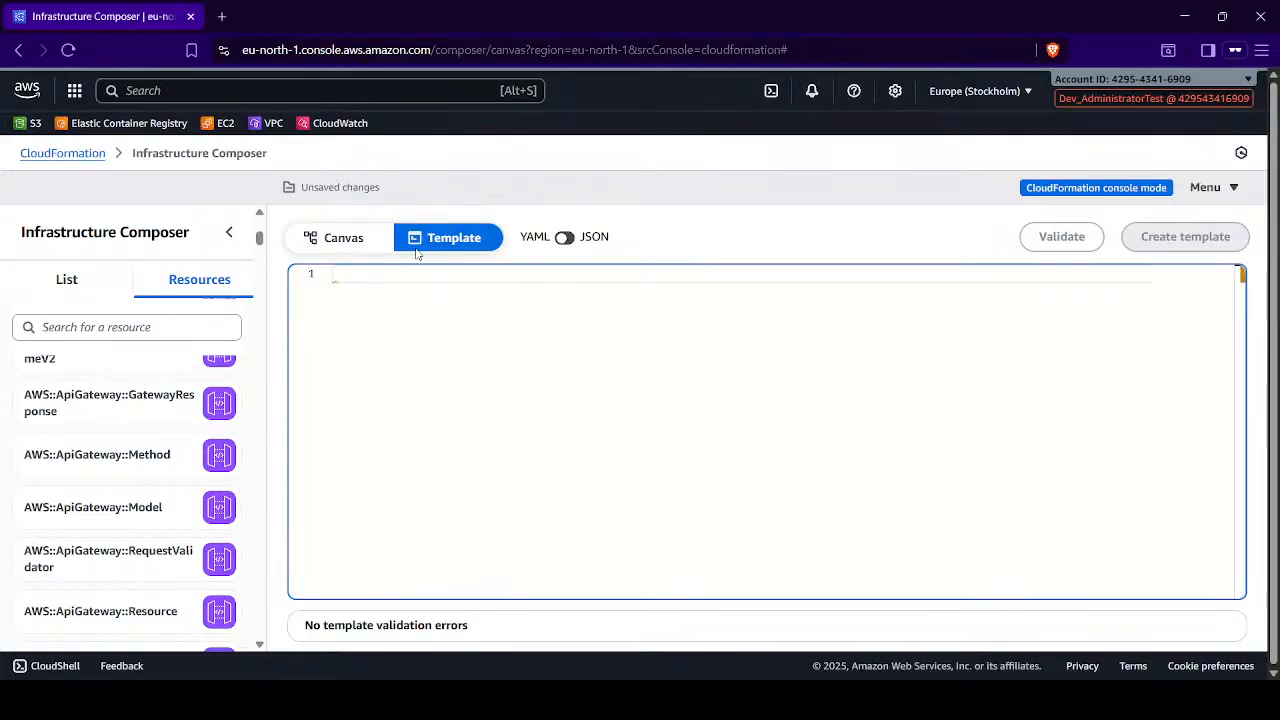
click(563, 241)
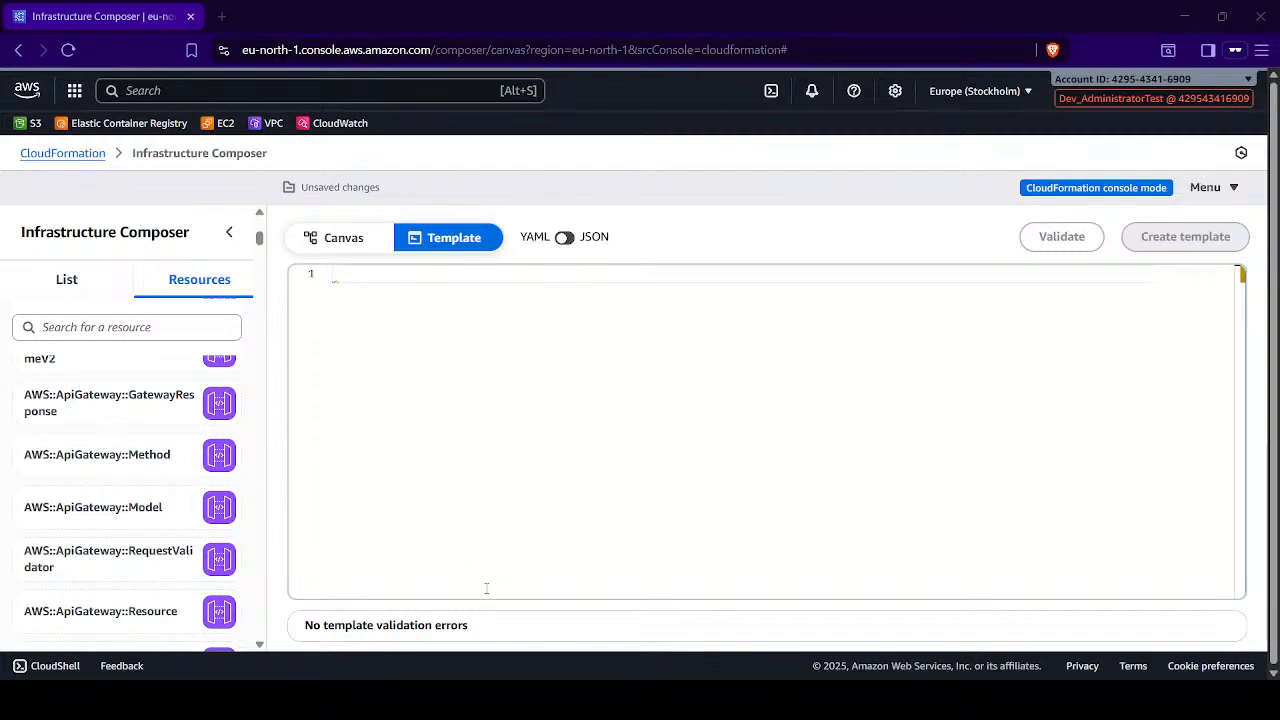
click(437, 360)
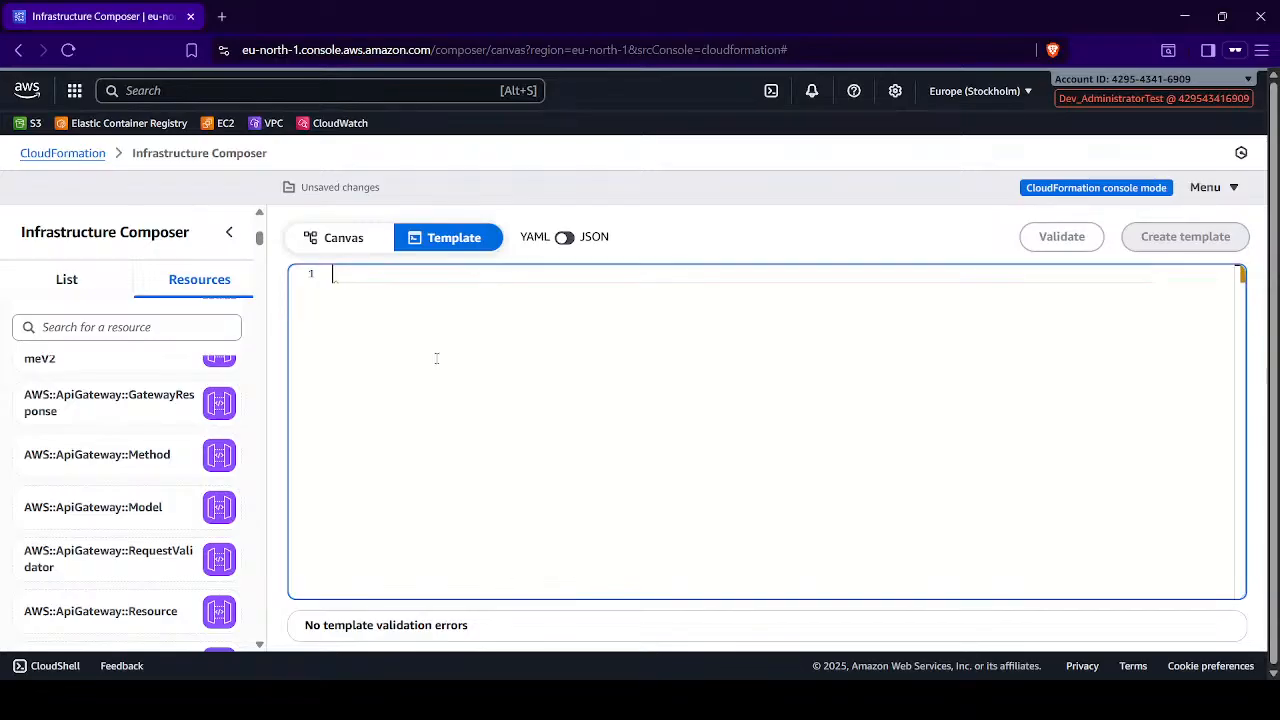
key(ctrl+v)
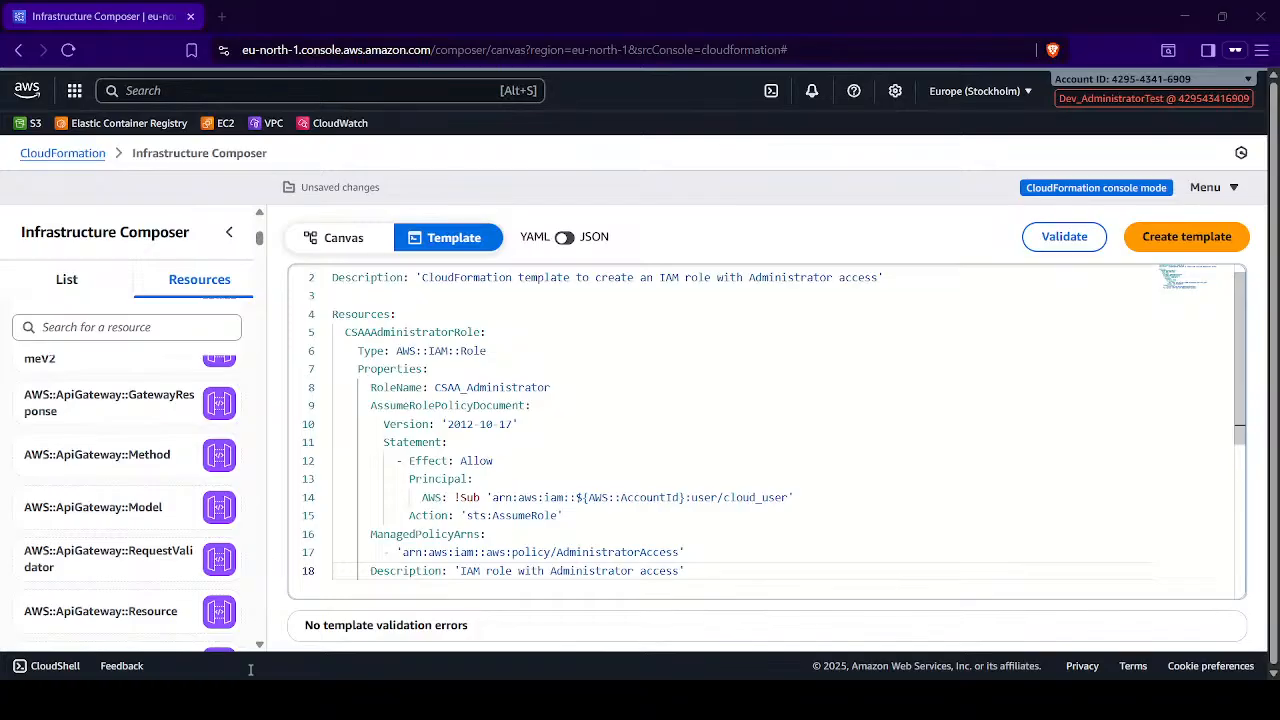
click(554, 331)
key(ctrl+a)
key(BackSpace)
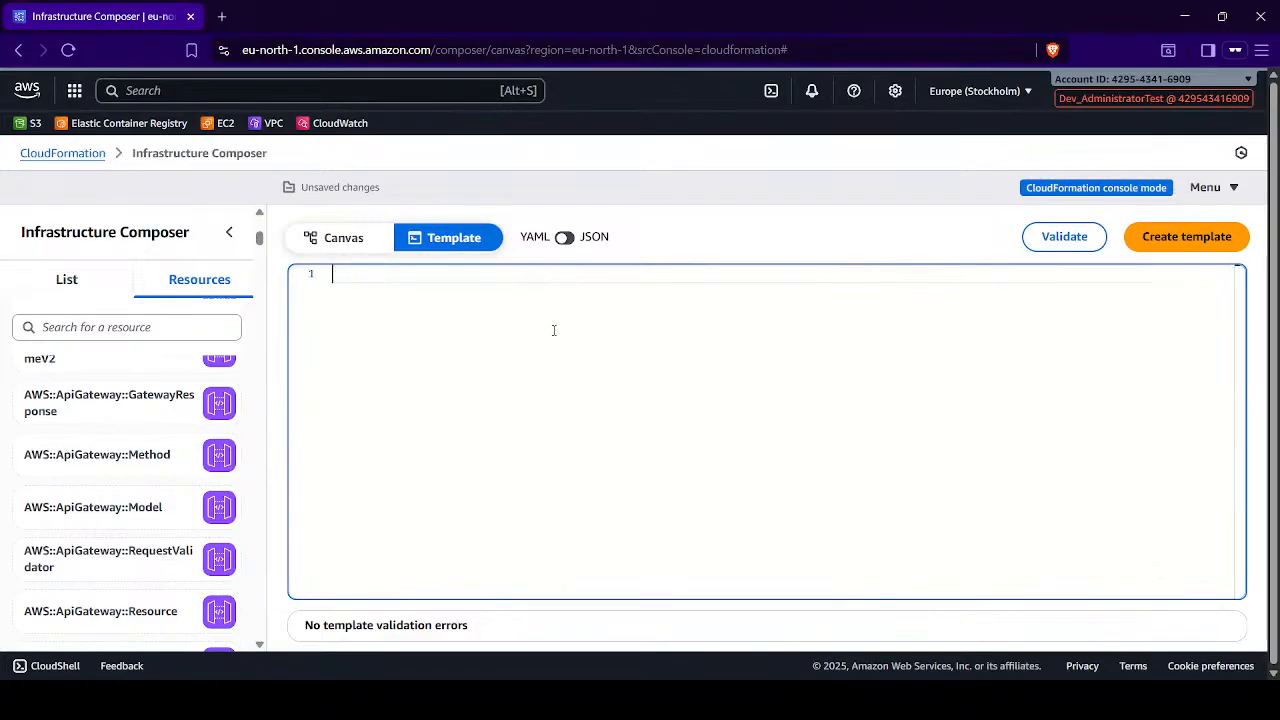
- Set the template format to JSON and paste the CloudFormation template that creates an IAM role with Administrator access
click(566, 240)
click(528, 289)
key(ctrl+v)
scroll(717, 490, up, 5)
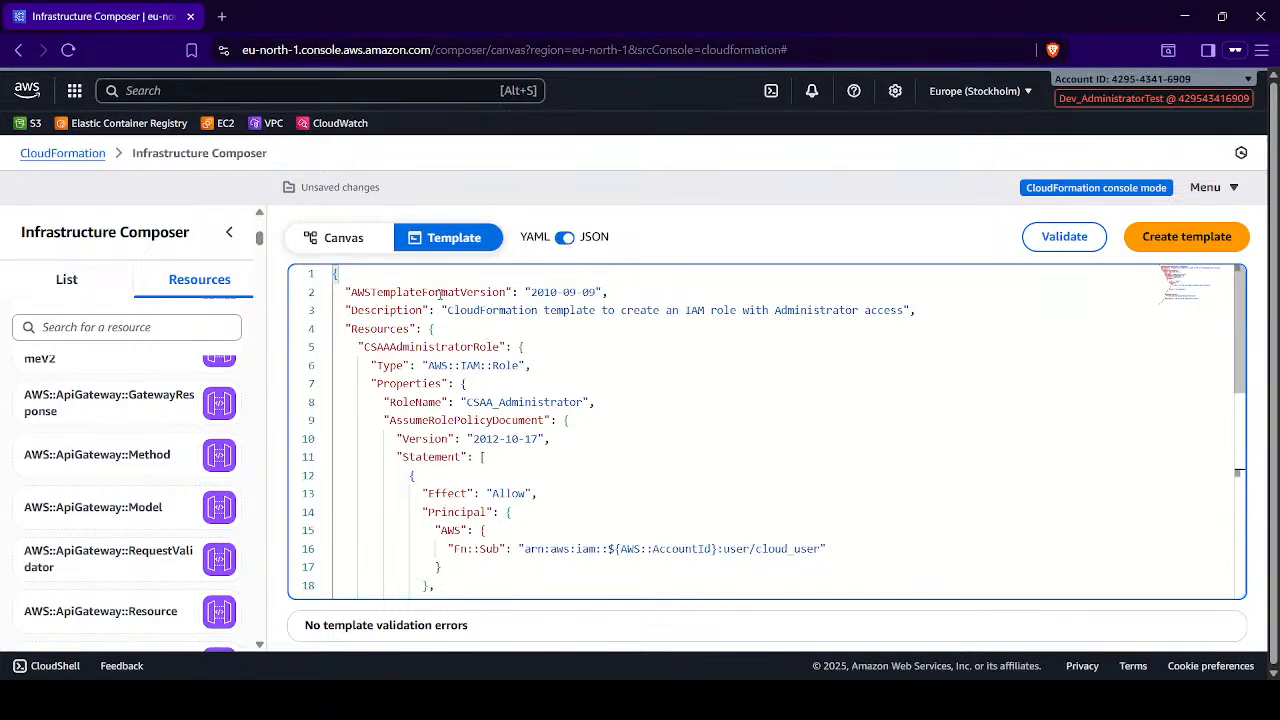
drag(447, 310, 905, 310)
click(603, 310)
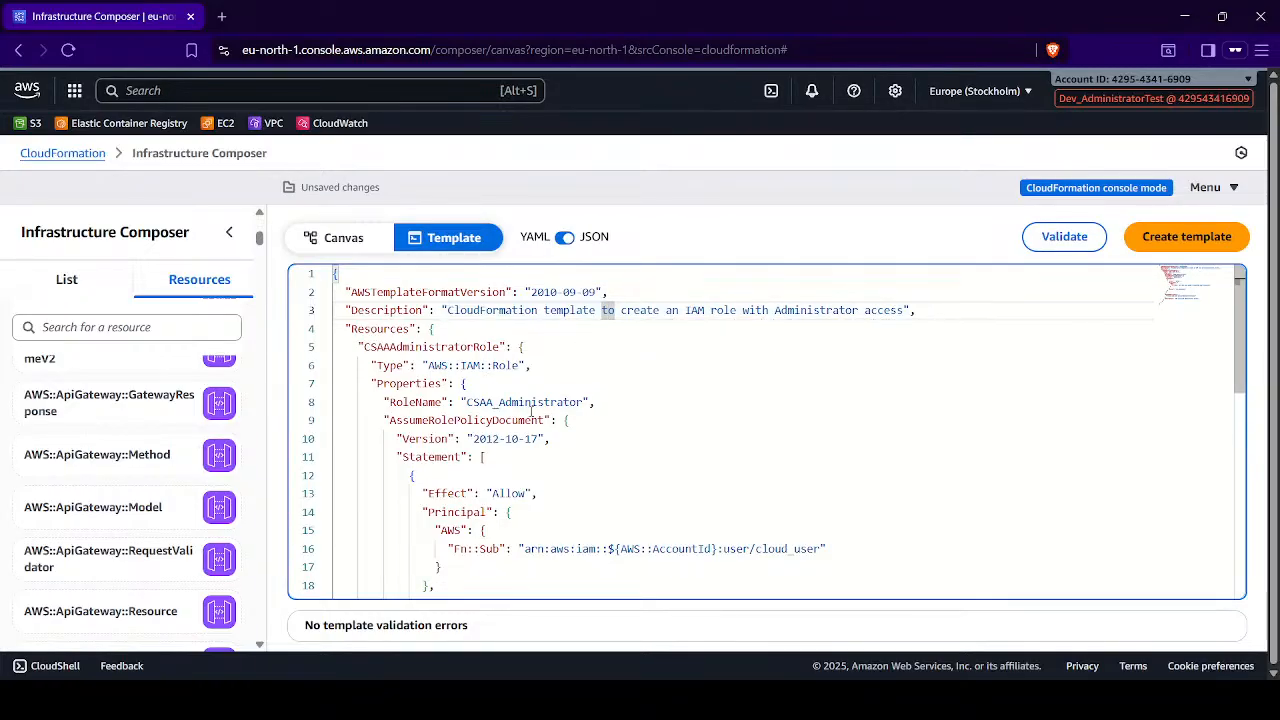
- Change the RoleName value in the JSON template to Dev_Administrator
drag(467, 402, 584, 402)
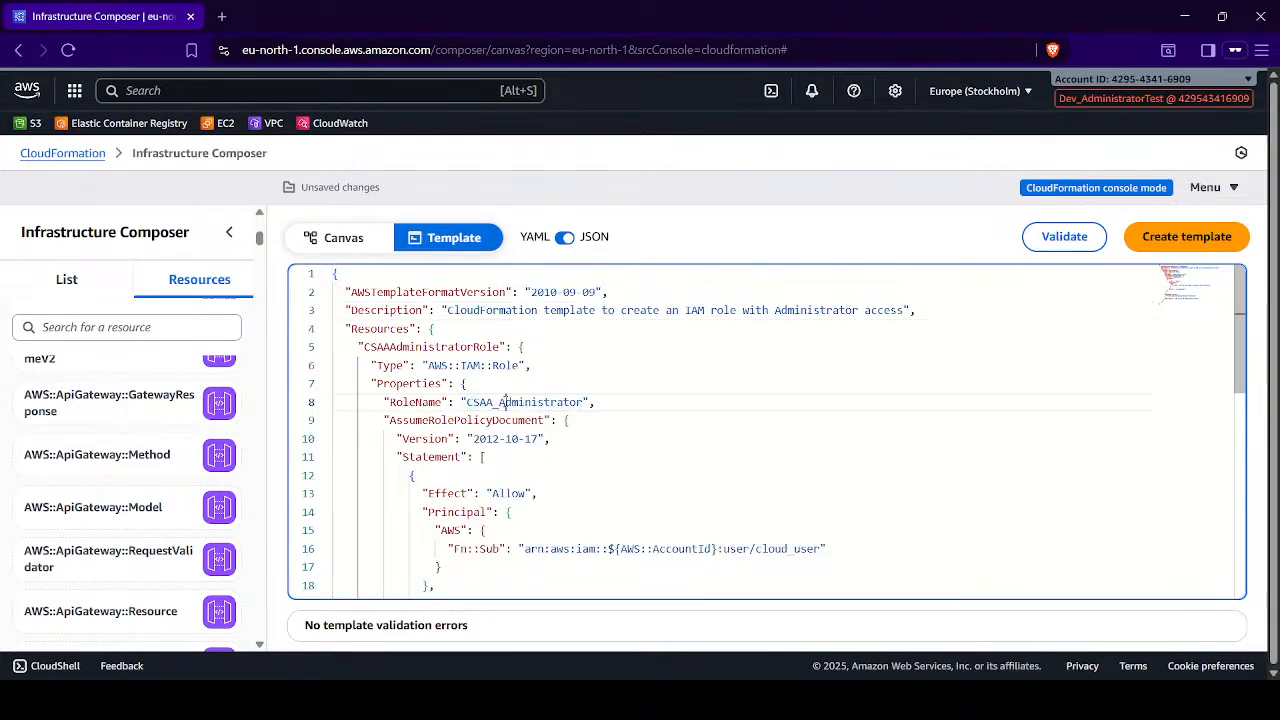
drag(497, 402, 467, 402)
text(Dev)
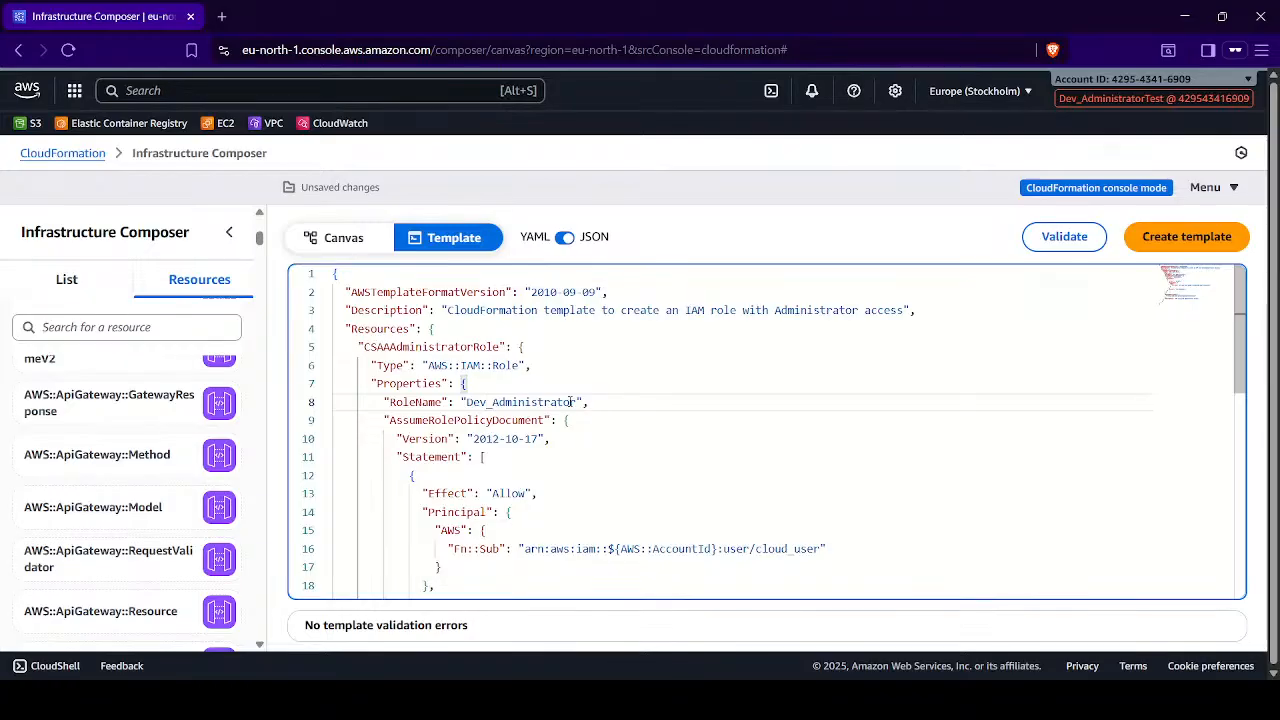
double_click(572, 402)
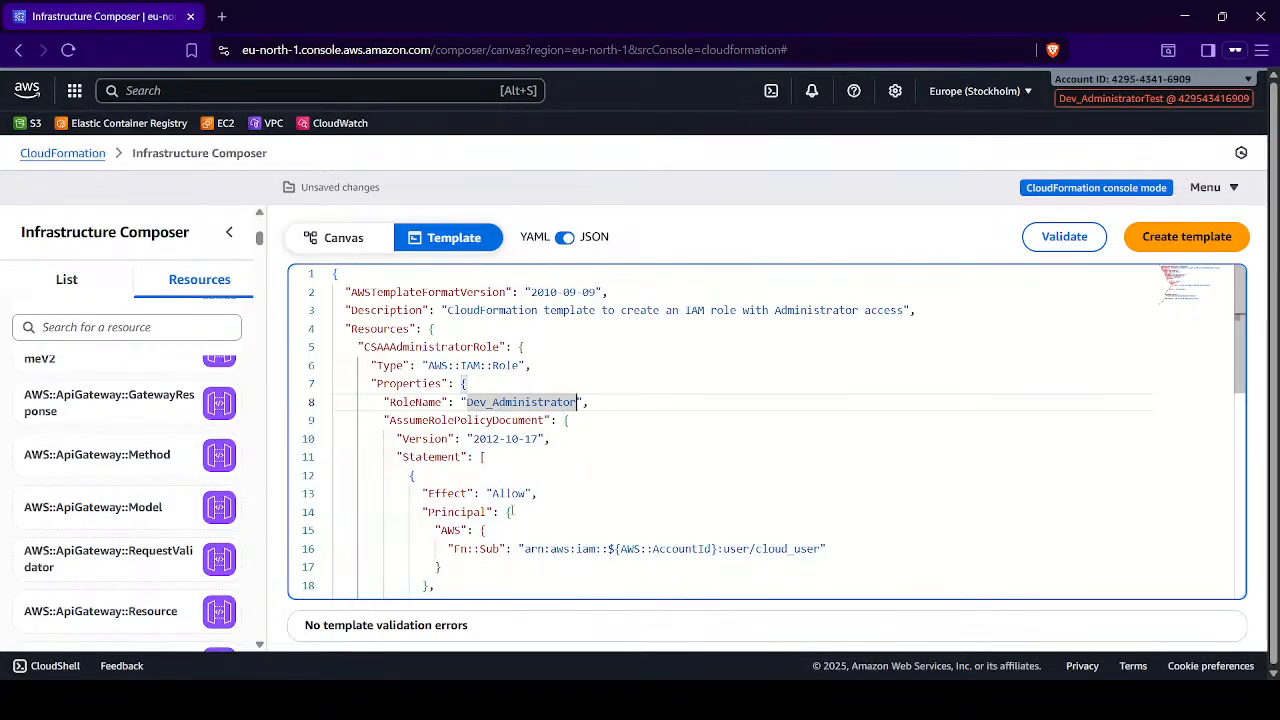
- Review the template's AssumeRolePolicyDocument statement and view the role resource on the canvas
scroll(526, 518, down, 1)
scroll(576, 482, down, 2)
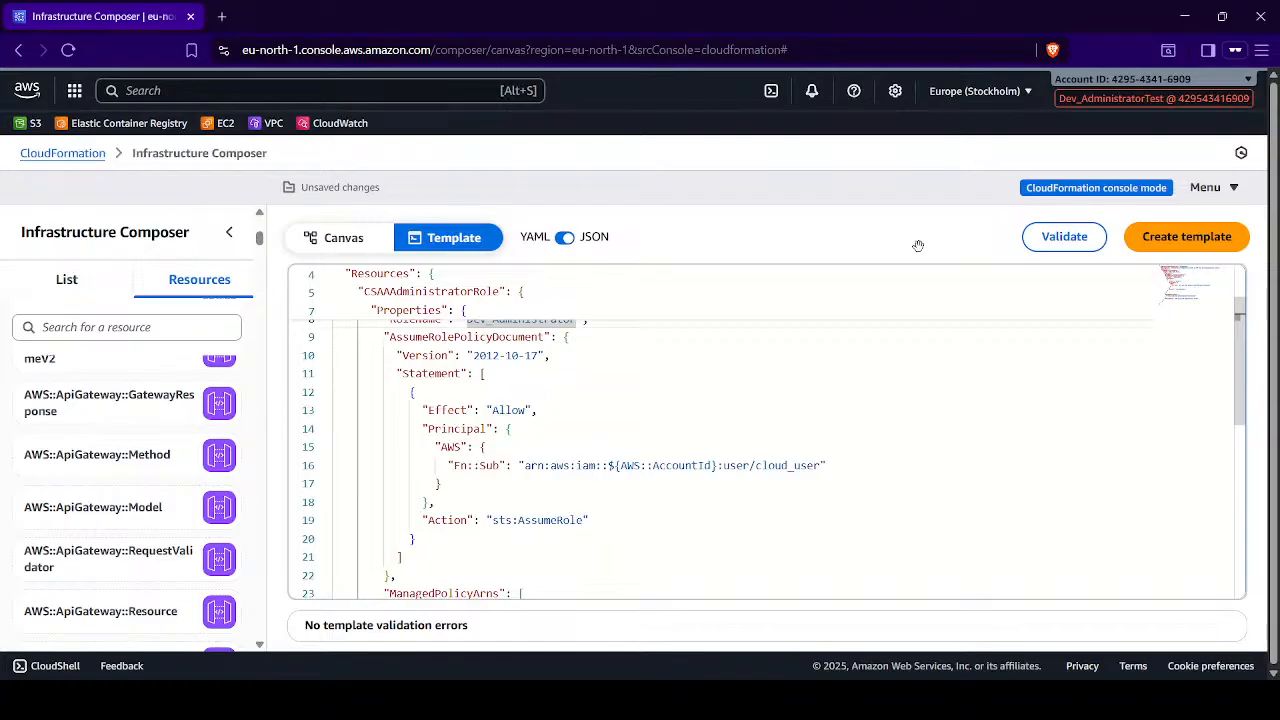
click(329, 240)
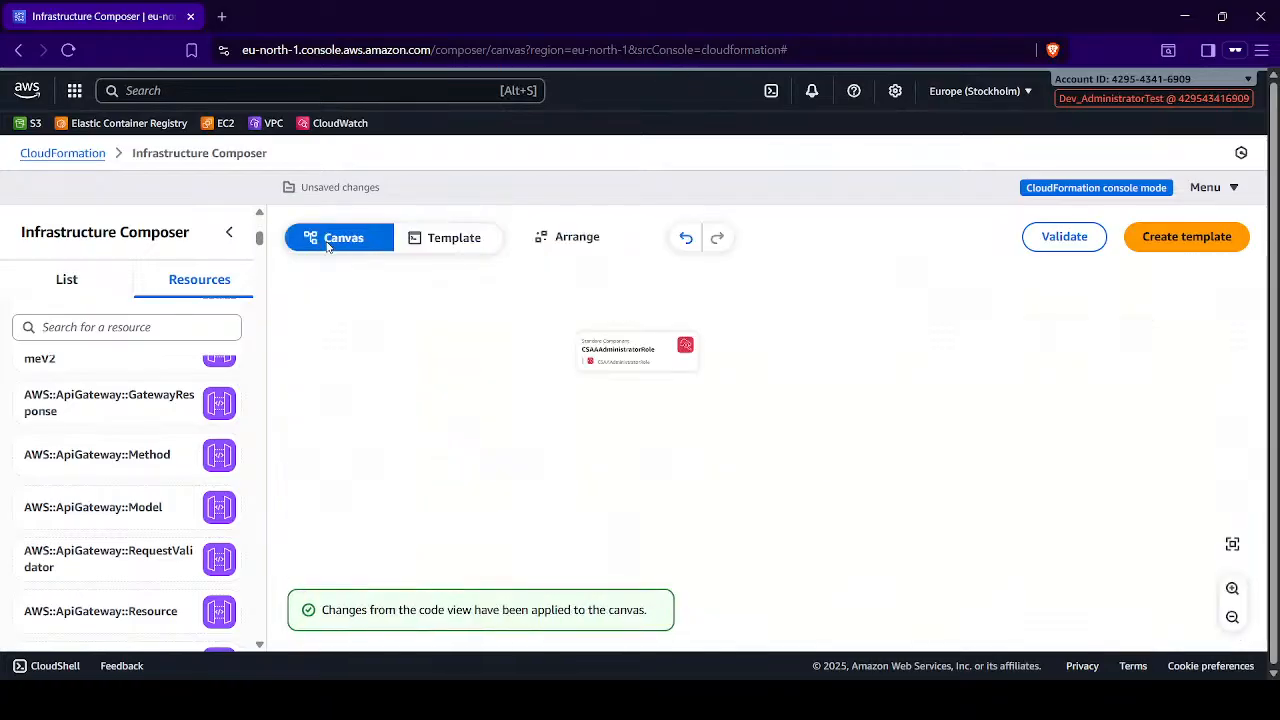
- Return to the template code and rename the role resource's logical ID to DevAdministratorRole
click(443, 239)
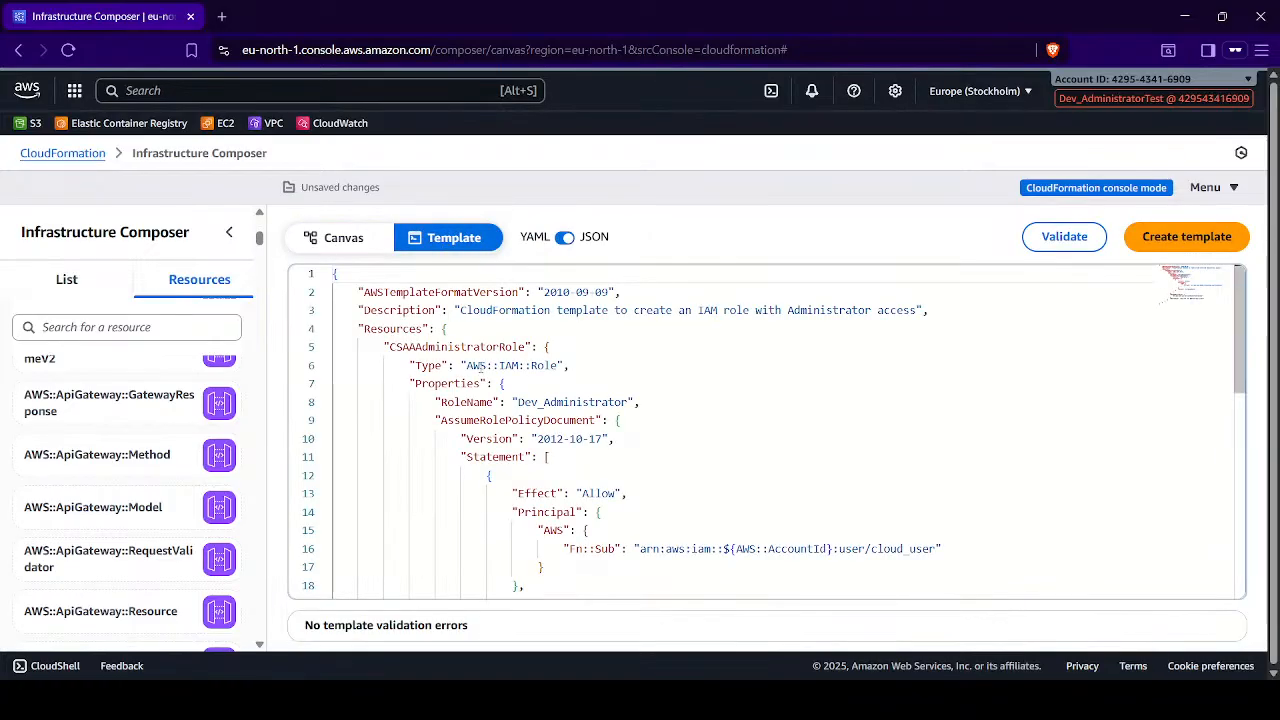
click(415, 347)
double_click(415, 347)
click(415, 347)
drag(415, 347, 389, 347)
text(Dev)
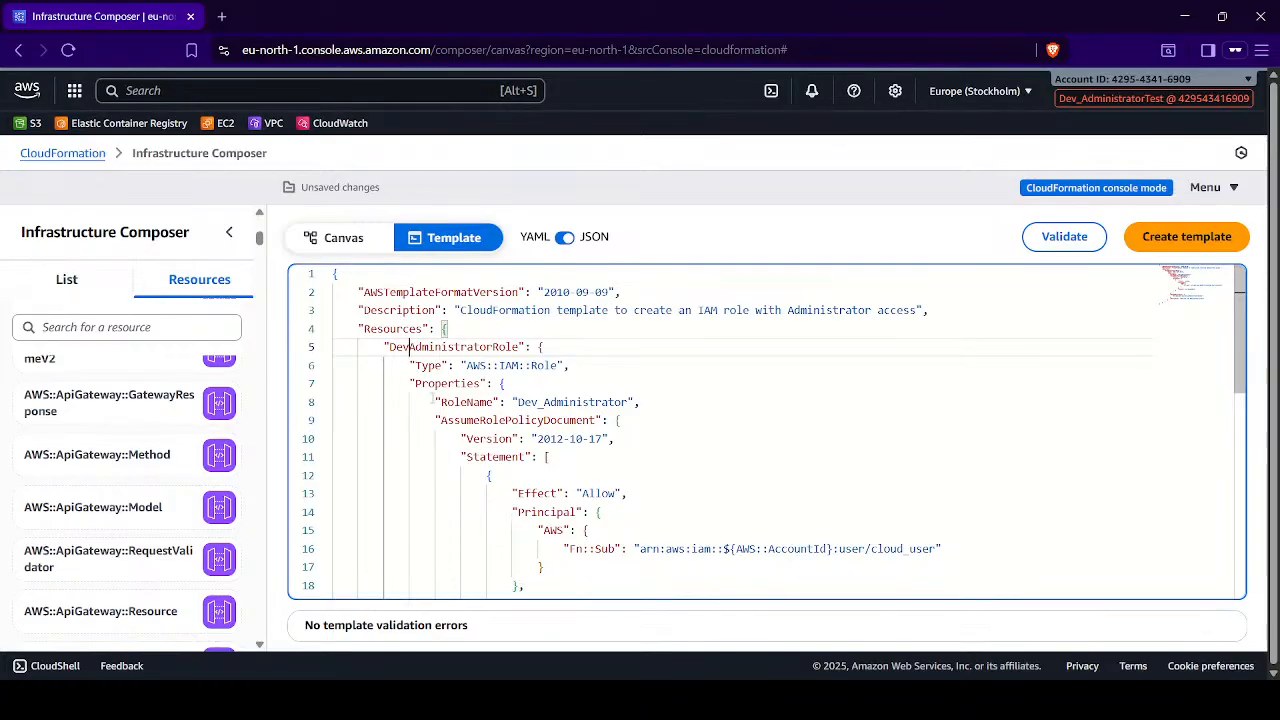
key(Left)
key(Left)
key(Left)
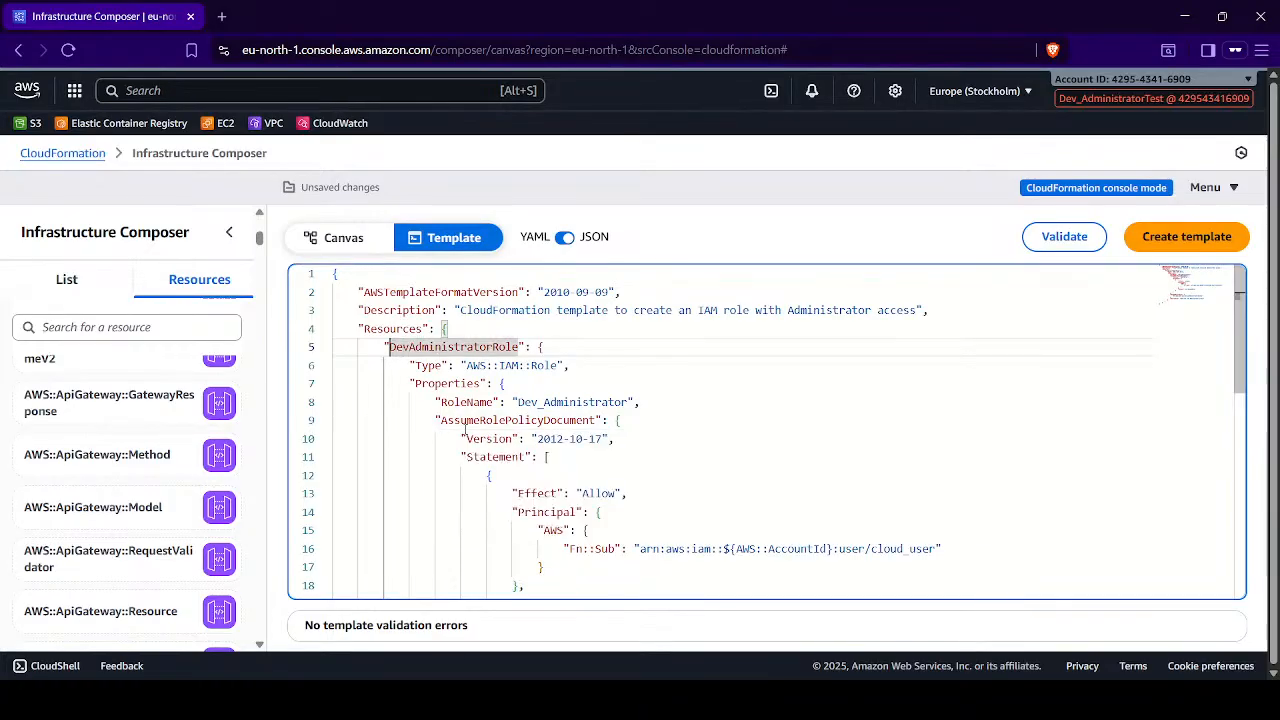
text(Proj-)
key(BackSpace)
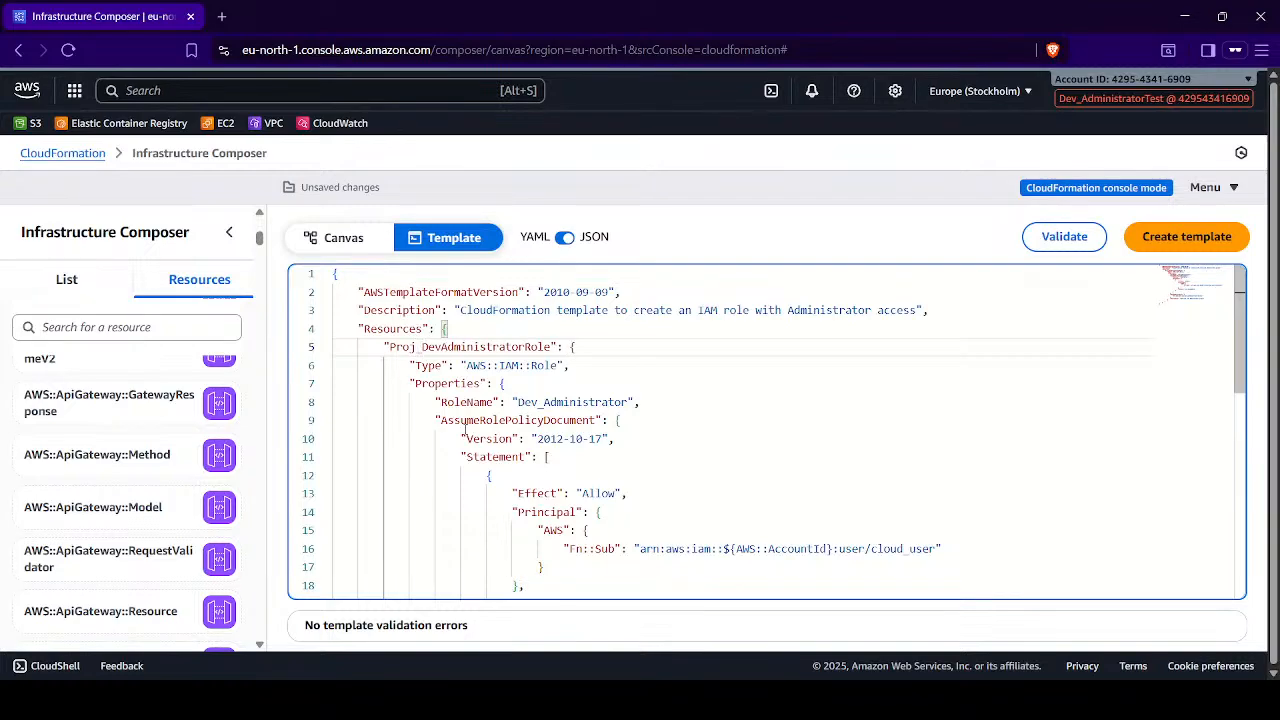
key(BackSpace)
key(BackSpace)
key(BackSpace)
key(BackSpace)
key(BackSpace)
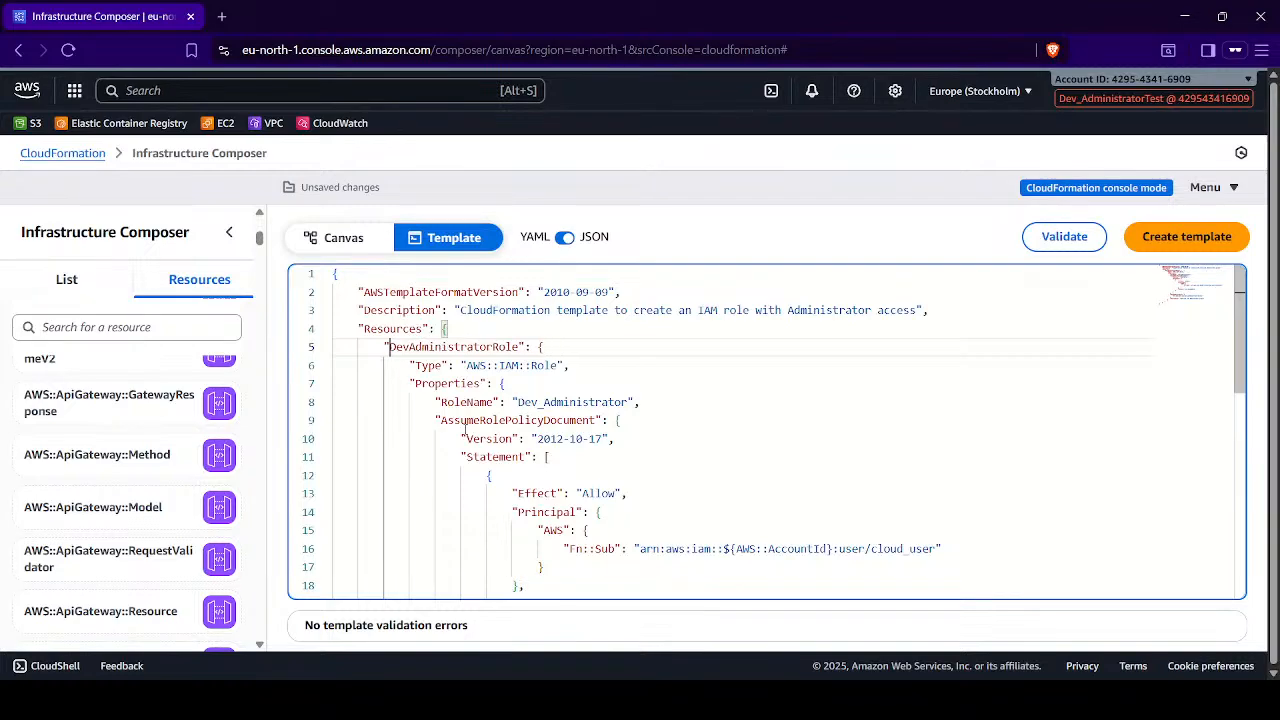
- Inspect the DevAdministratorRole component on the canvas and review its resource configuration, including the managed policy and description
click(343, 238)
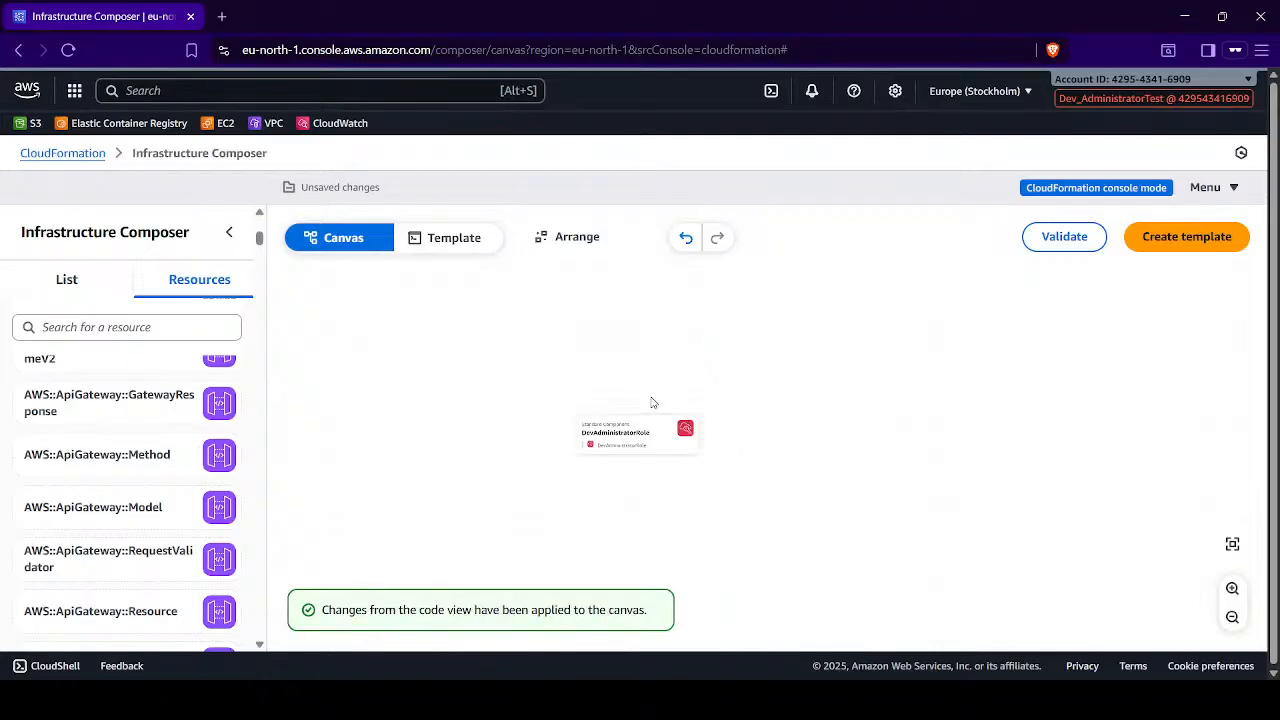
click(1232, 588)
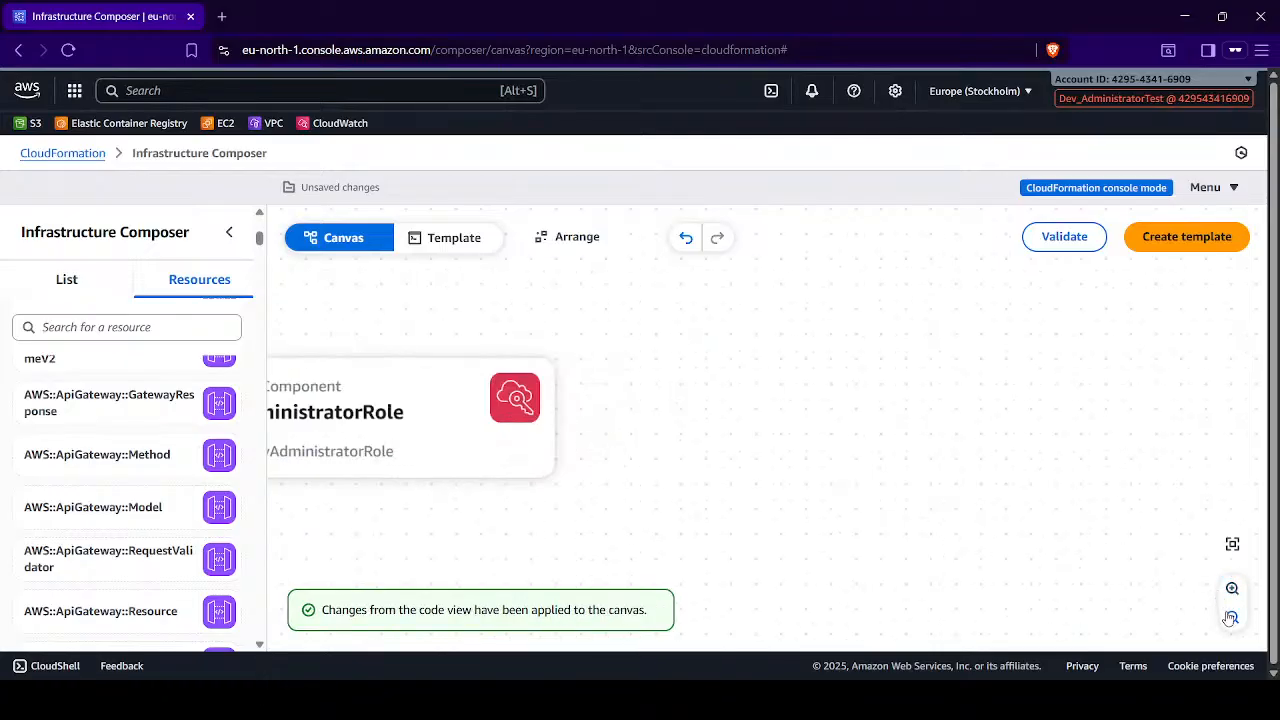
click(1232, 617)
click(512, 456)
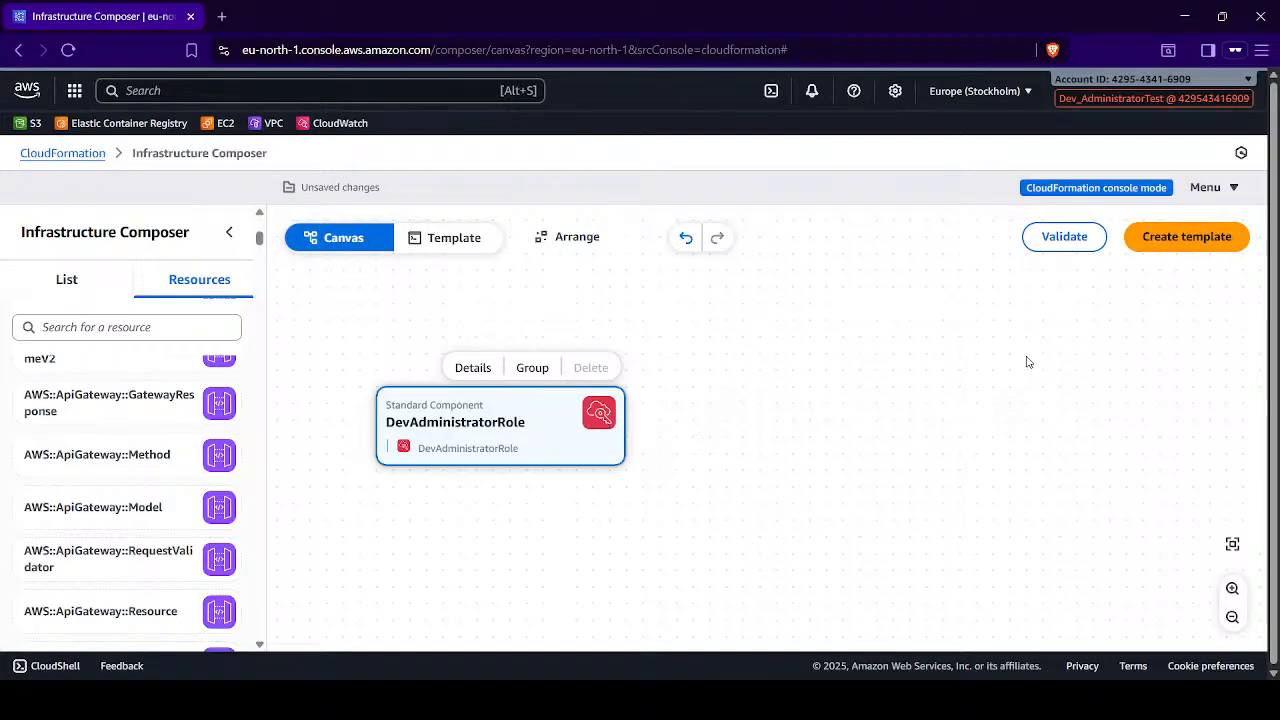
double_click(420, 423)
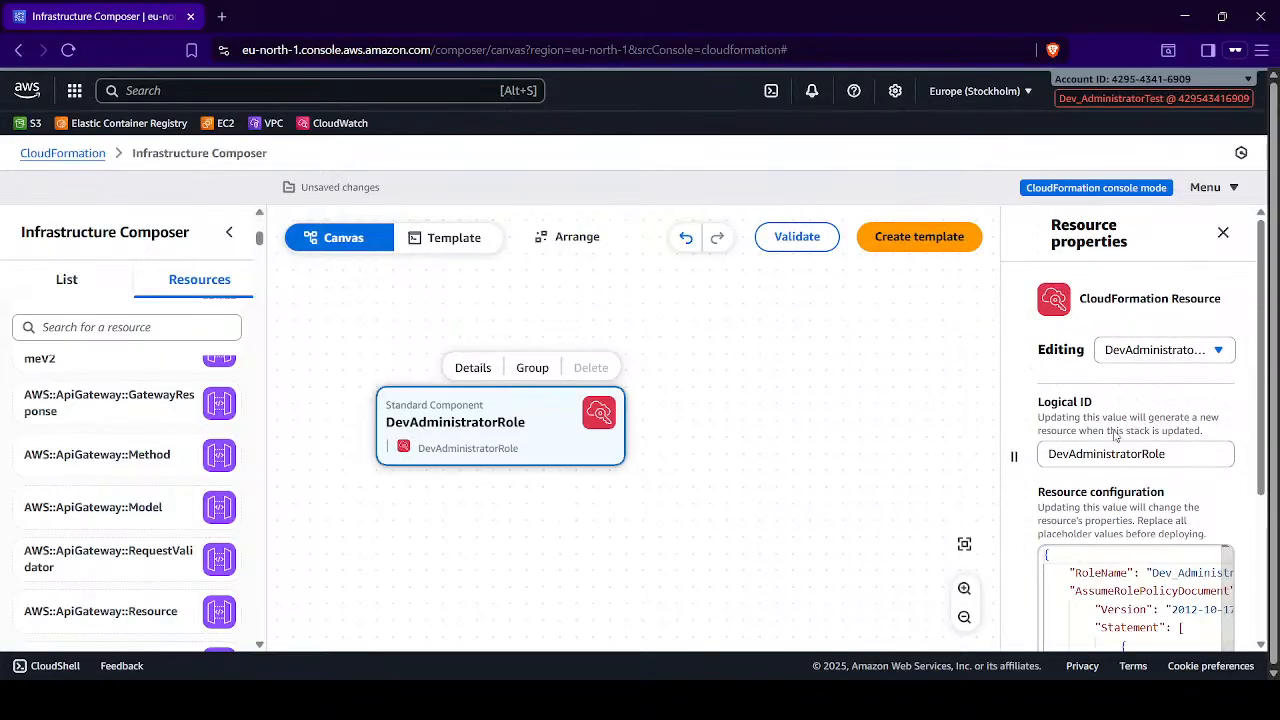
scroll(1115, 434, down, 5)
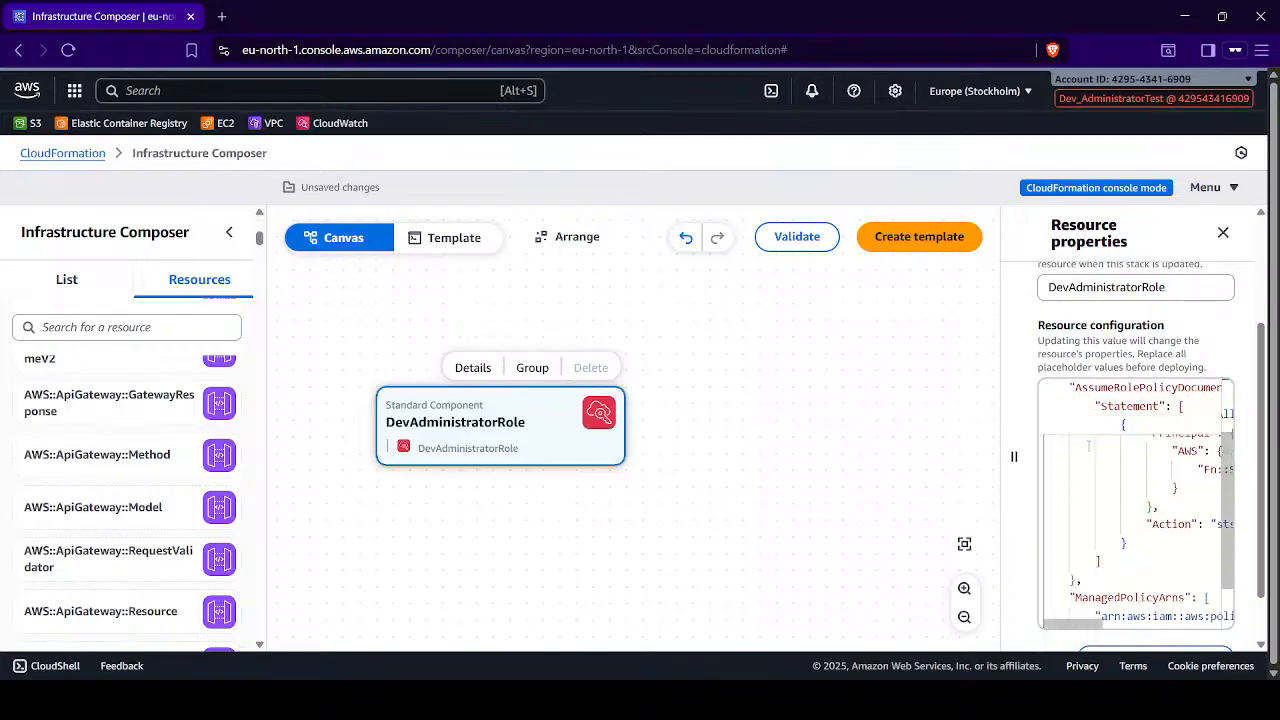
scroll(1088, 446, down, 2)
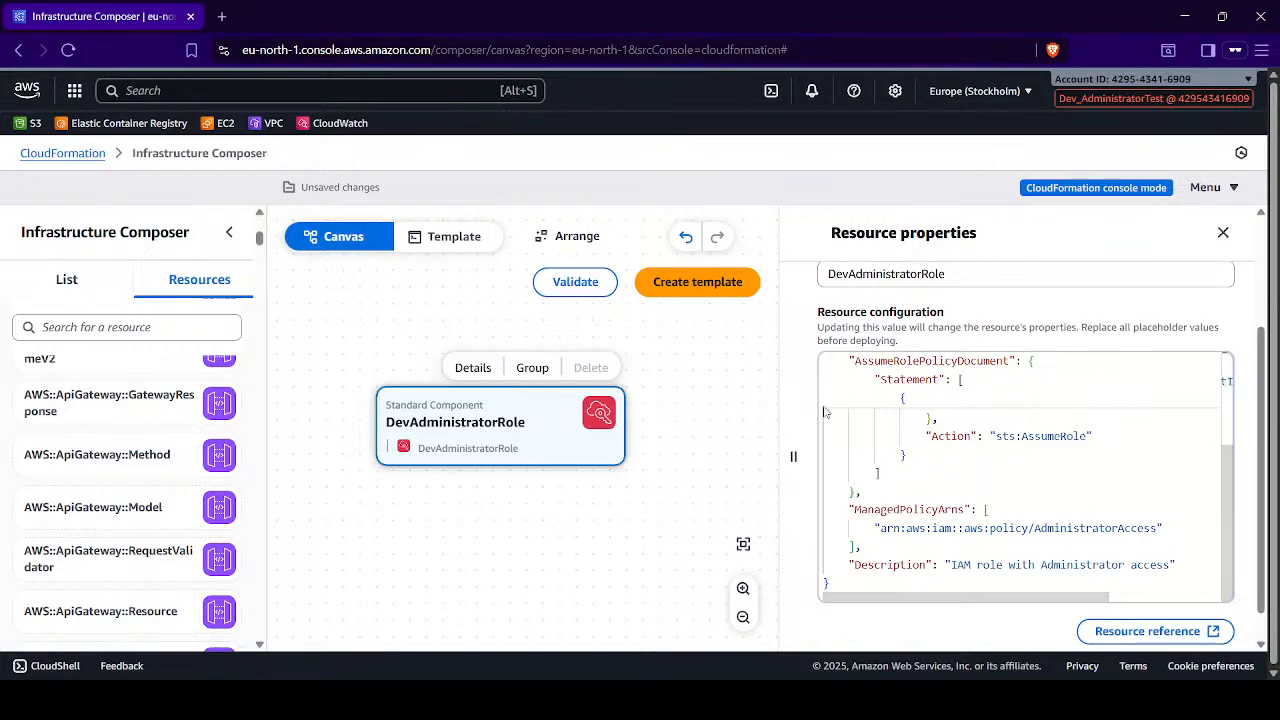
scroll(975, 441, up, 5)
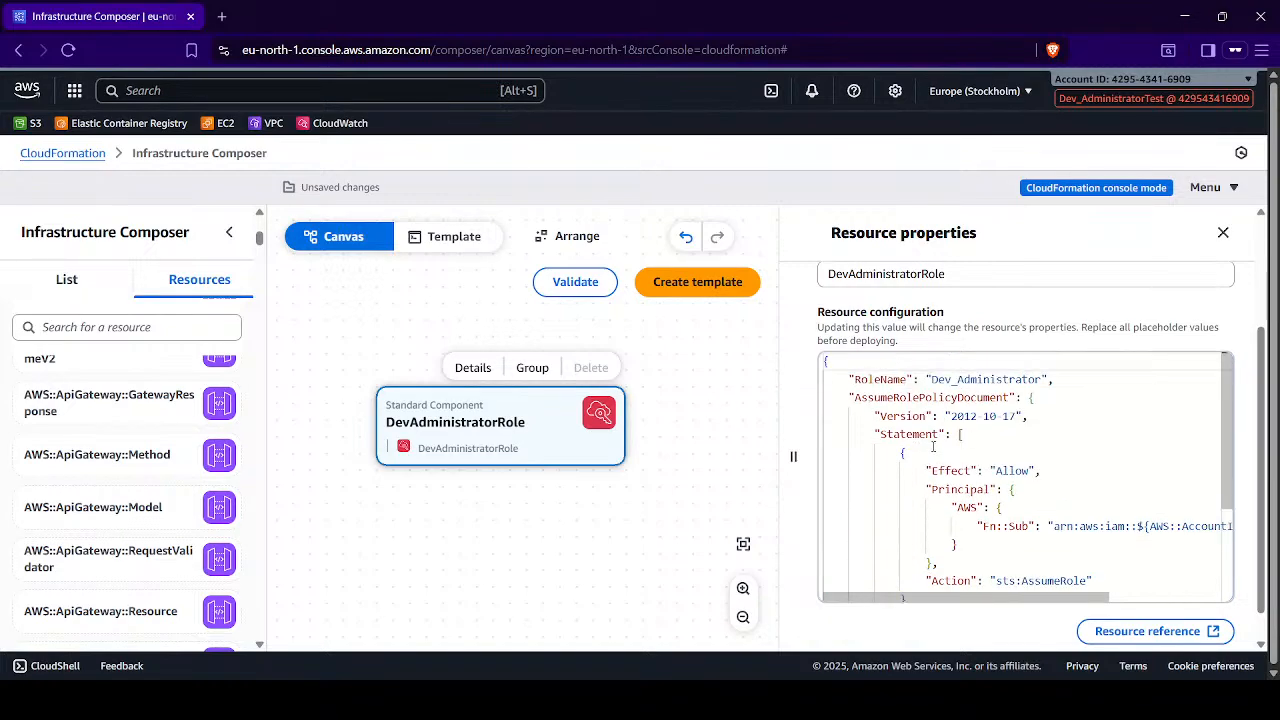
scroll(1000, 503, down, 5)
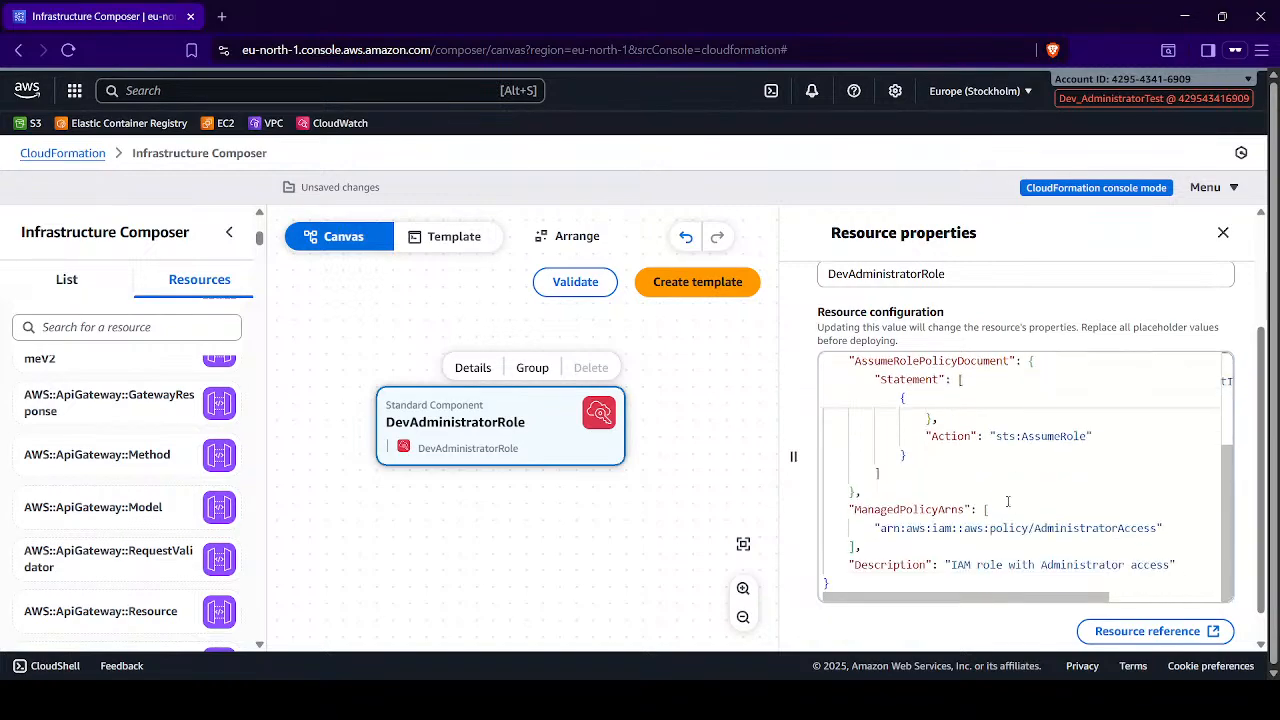
drag(951, 565, 1172, 565)
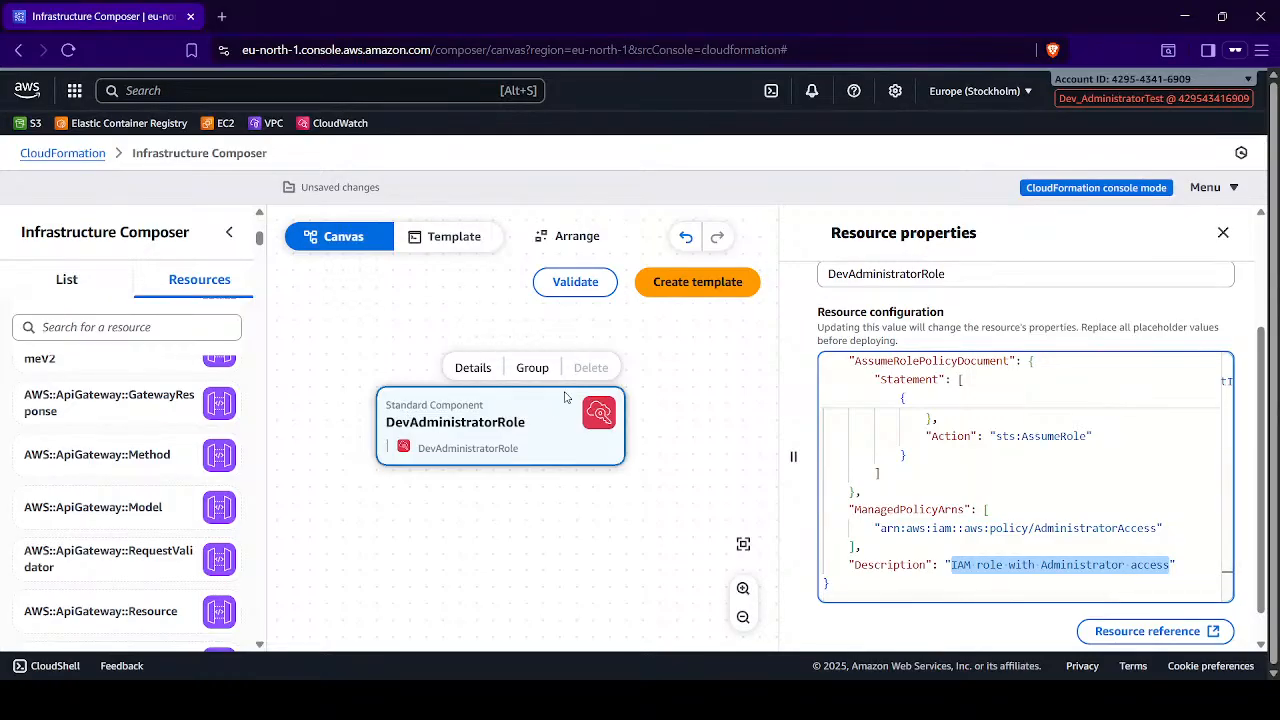
click(433, 366)
- Try grouping the DevAdministratorRole component on the canvas, and ungroup it again
click(484, 412)
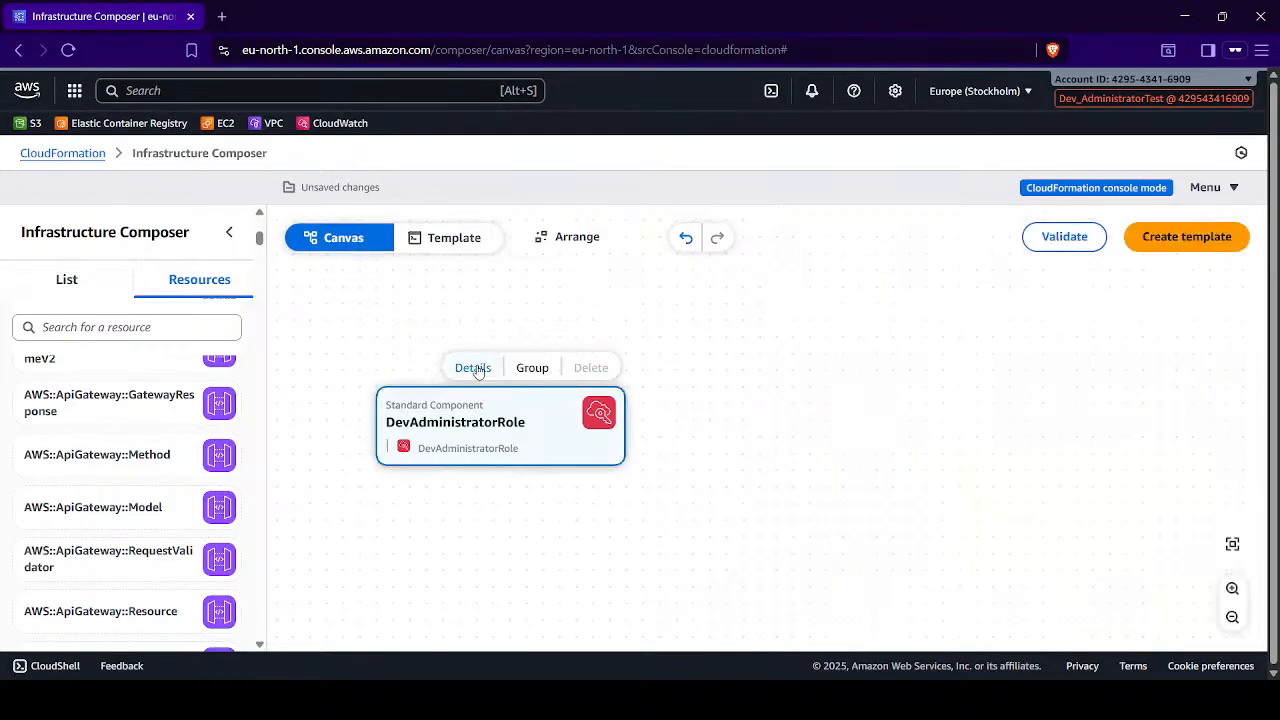
click(530, 367)
click(520, 429)
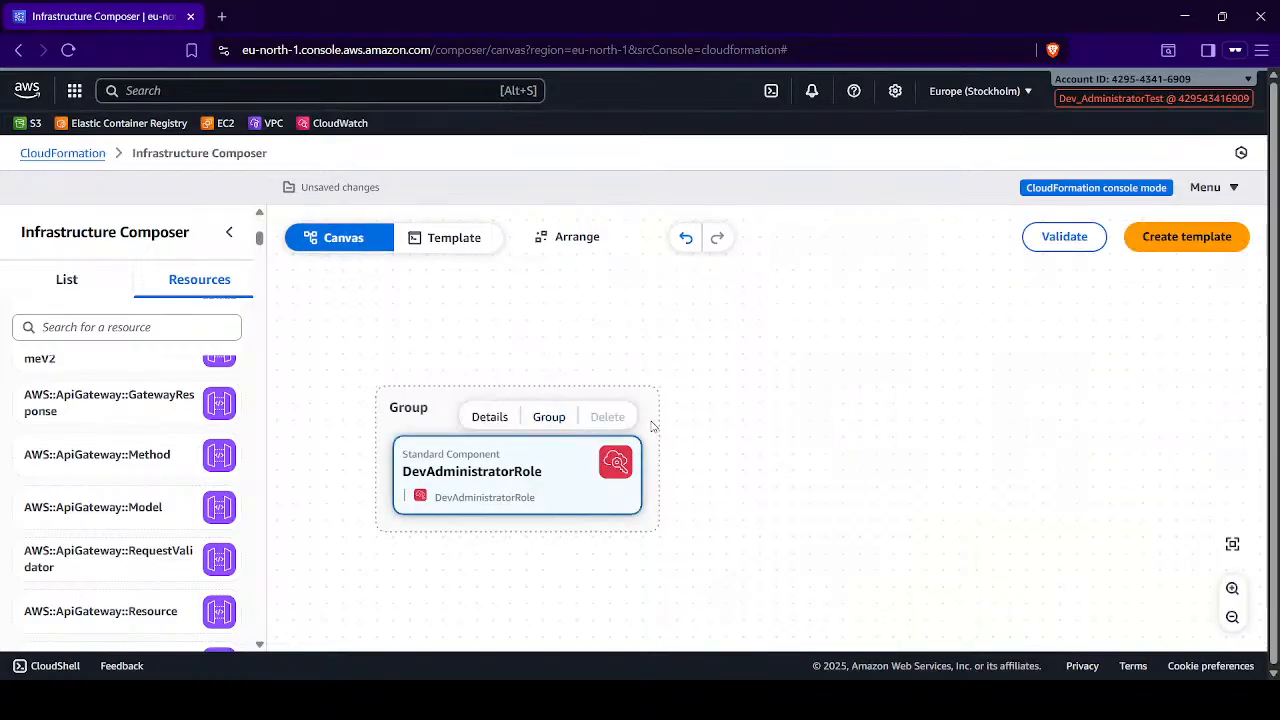
key(ctrl+z)
click(441, 420)
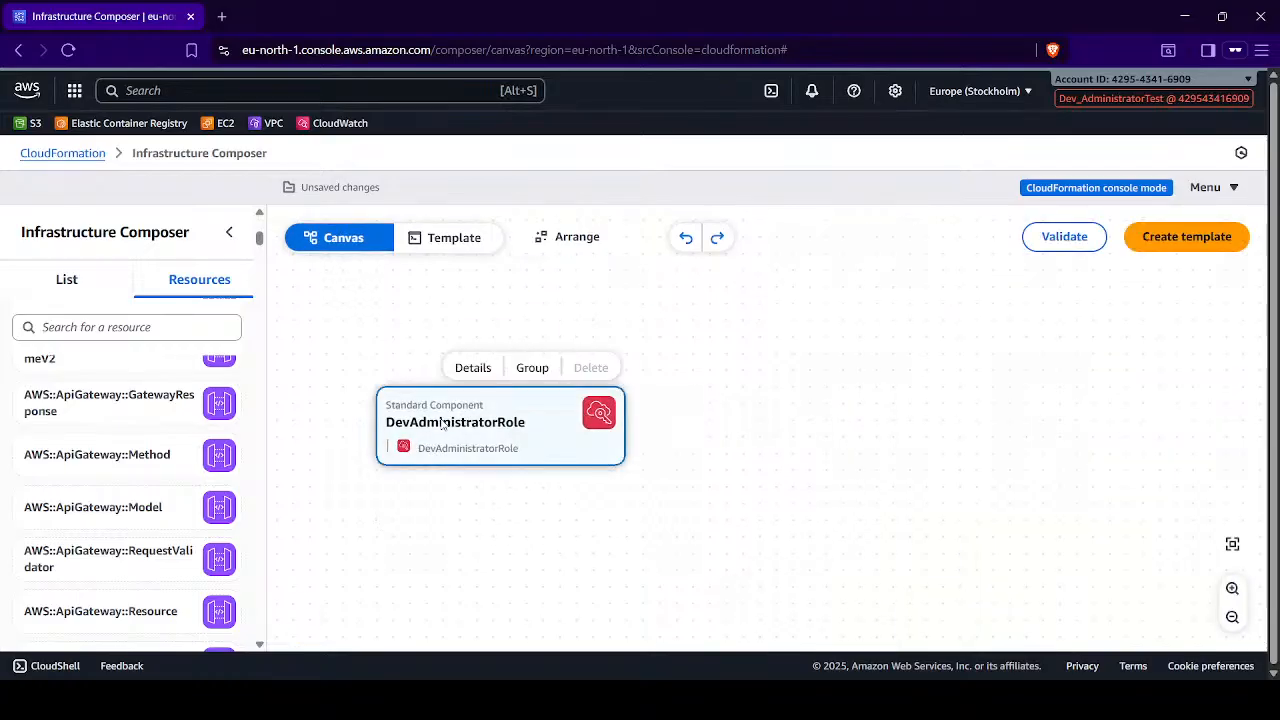
click(714, 434)
click(586, 431)
click(528, 368)
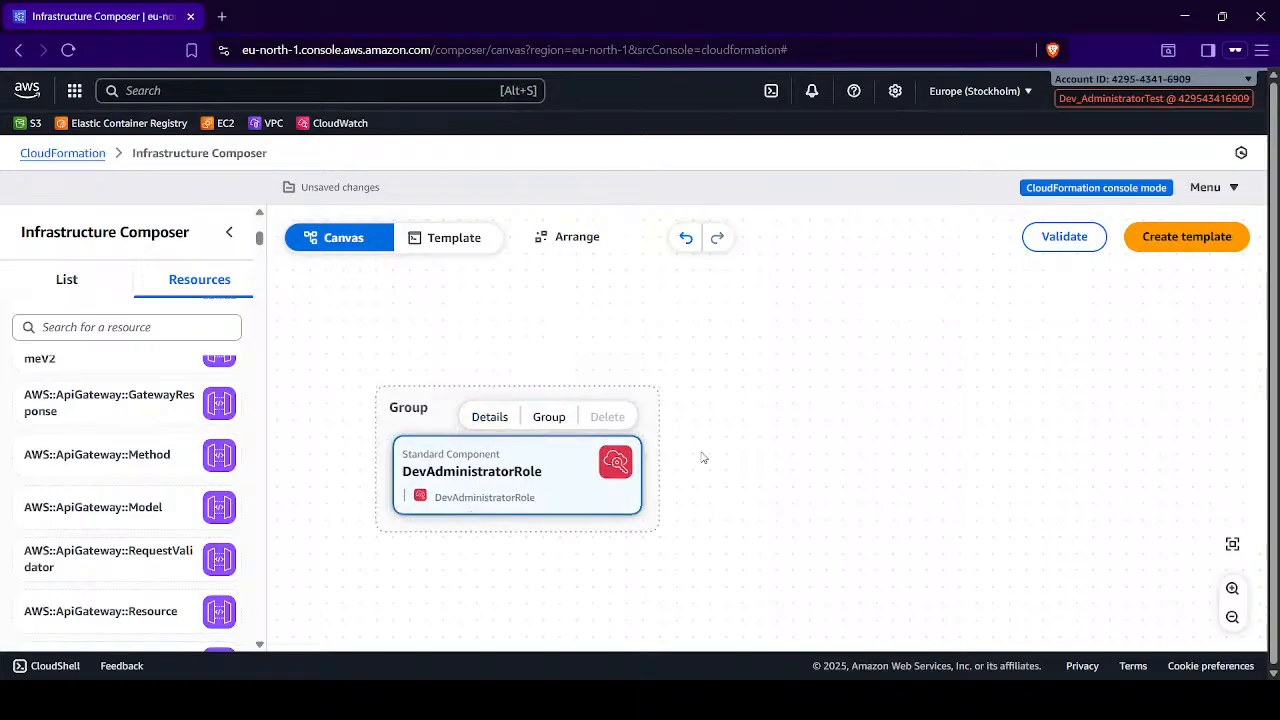
click(404, 416)
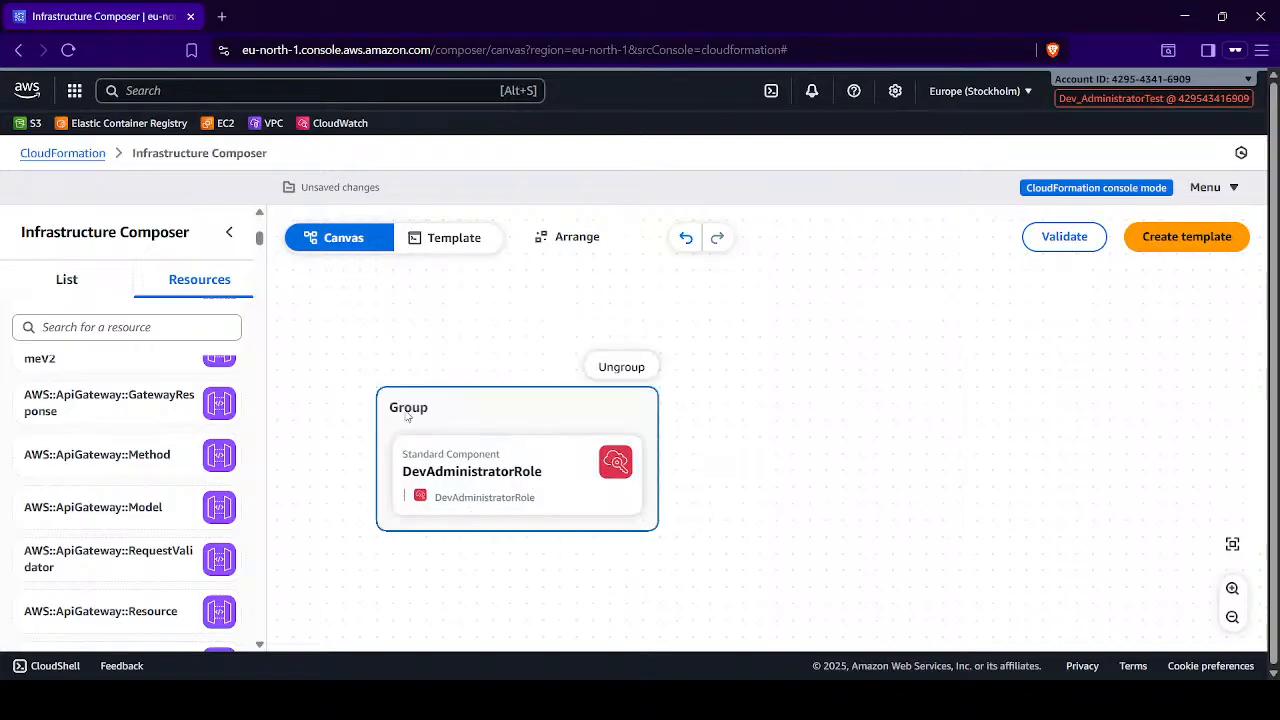
click(616, 366)
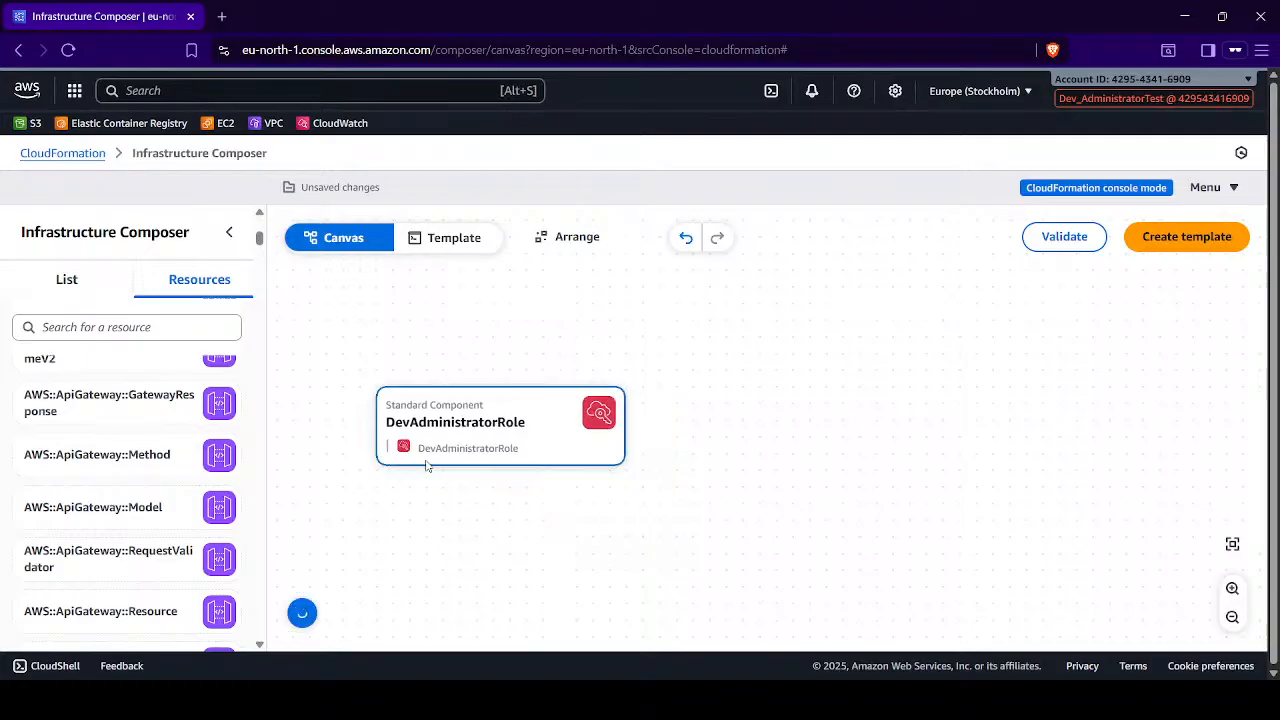
- Return to the template code and review the role's trust statement and ManagedPolicyArns
click(431, 242)
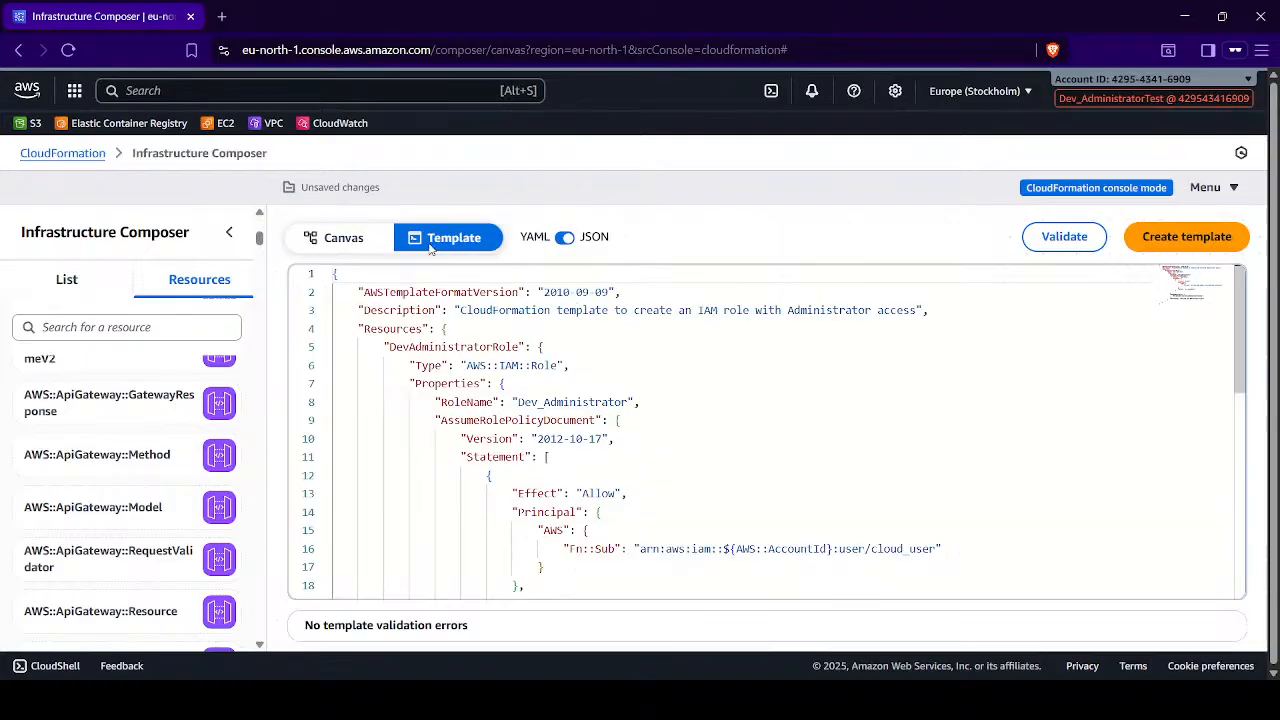
click(362, 248)
click(455, 242)
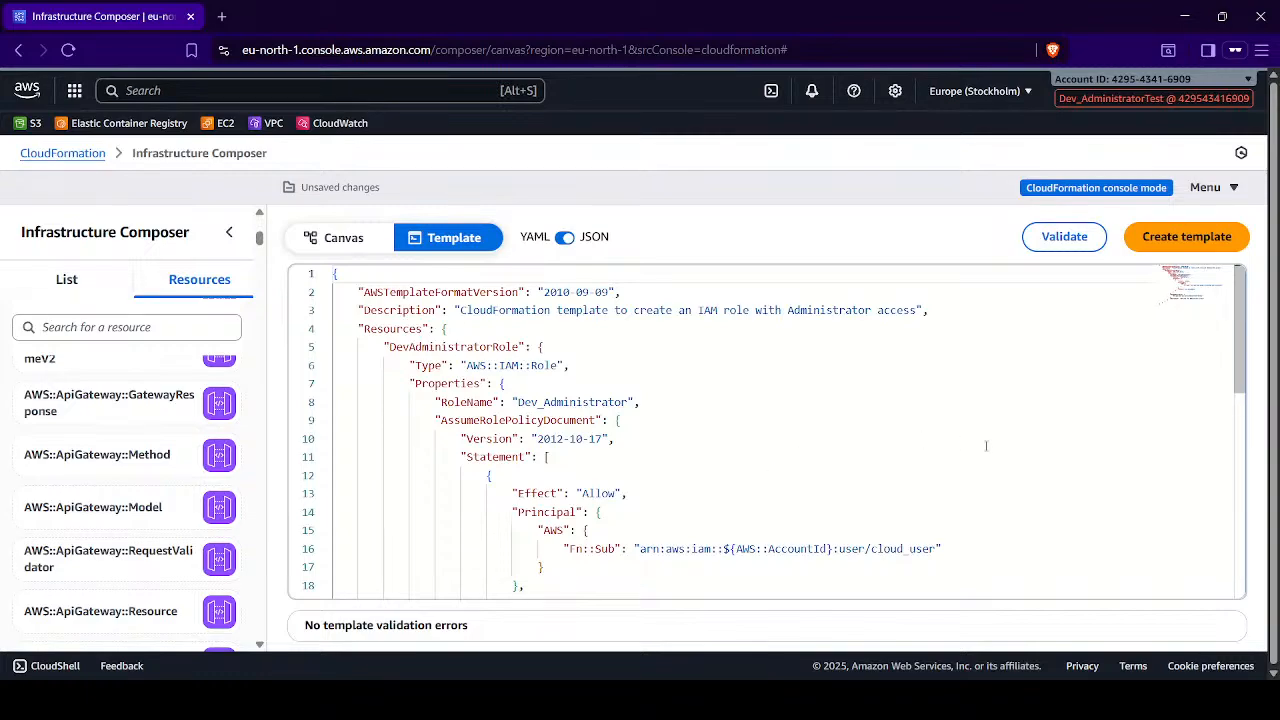
scroll(987, 446, down, 2)
scroll(987, 446, up, 1)
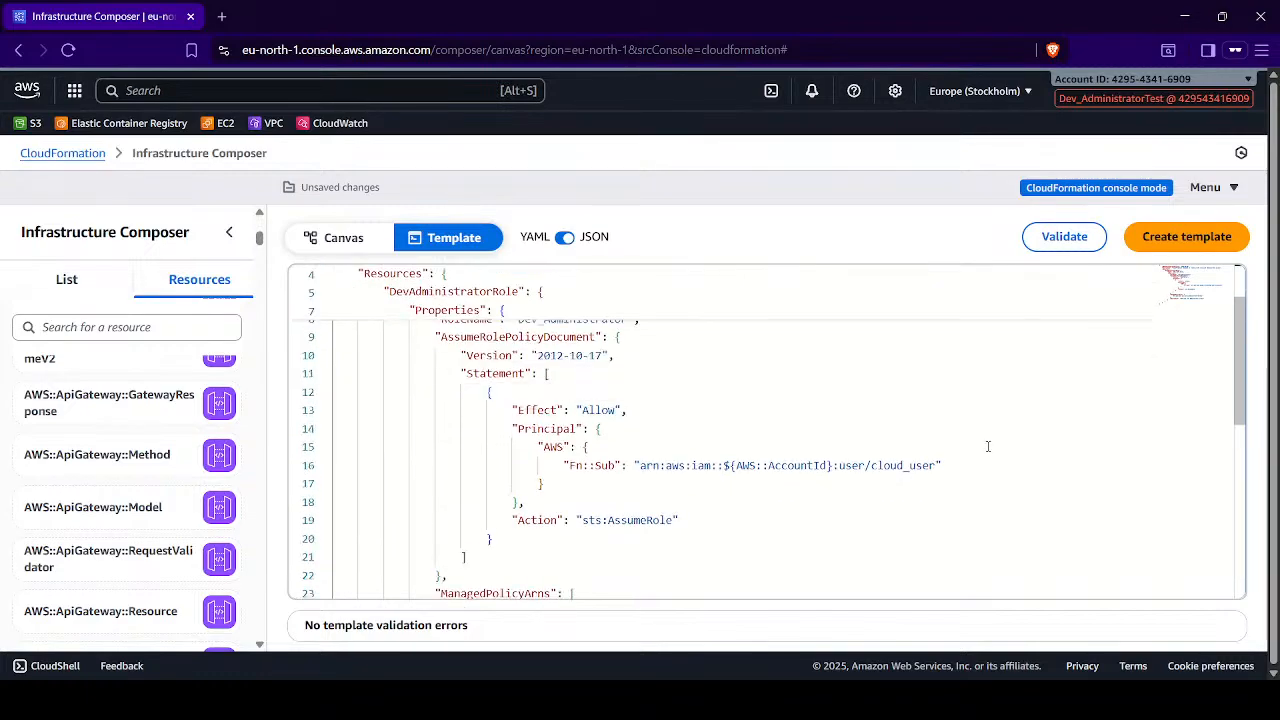
scroll(987, 446, down, 2)
scroll(983, 442, up, 1)
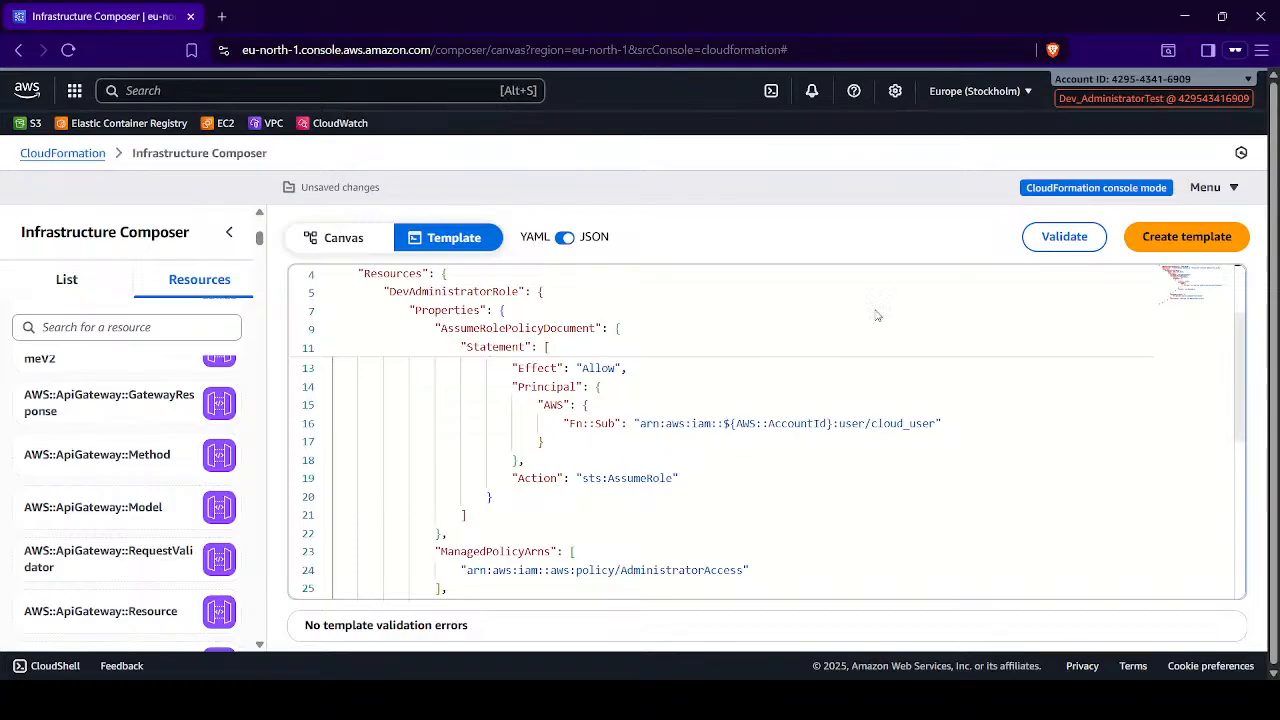
- Start creating the template, examine the transfer bucket name under the different-bucket option, and cancel without continuing to CloudFormation
click(1150, 231)
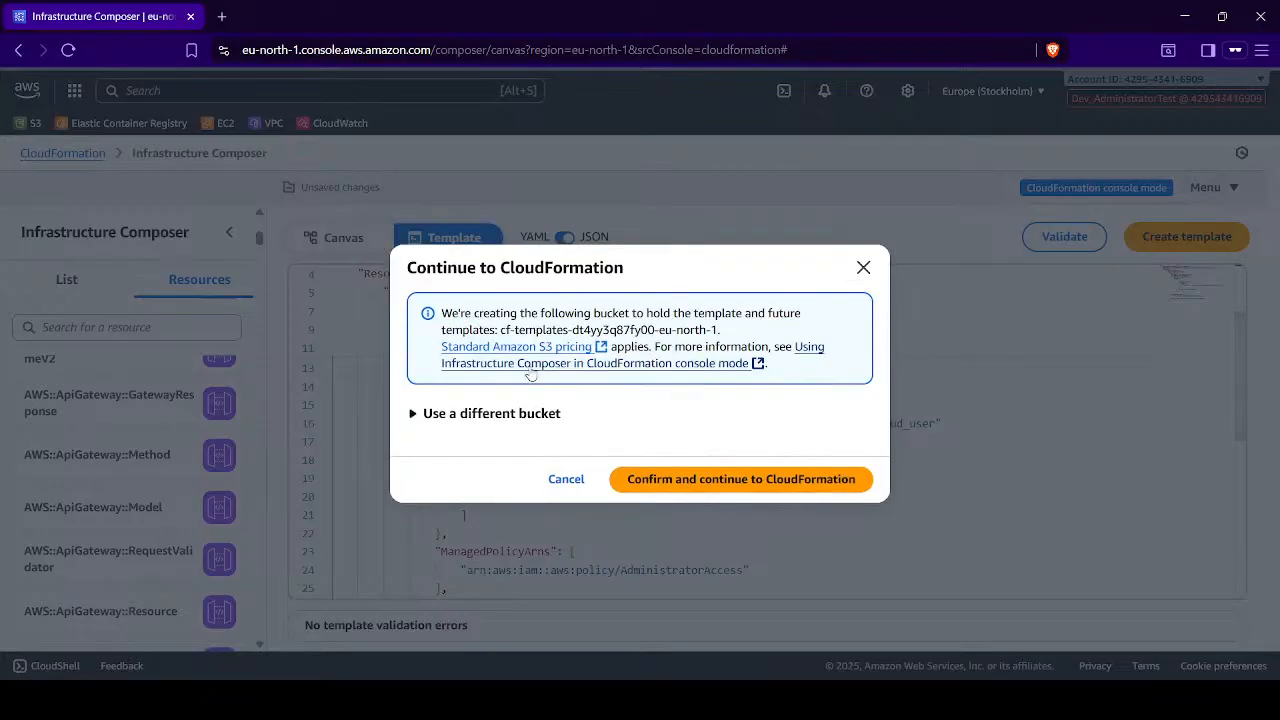
click(440, 414)
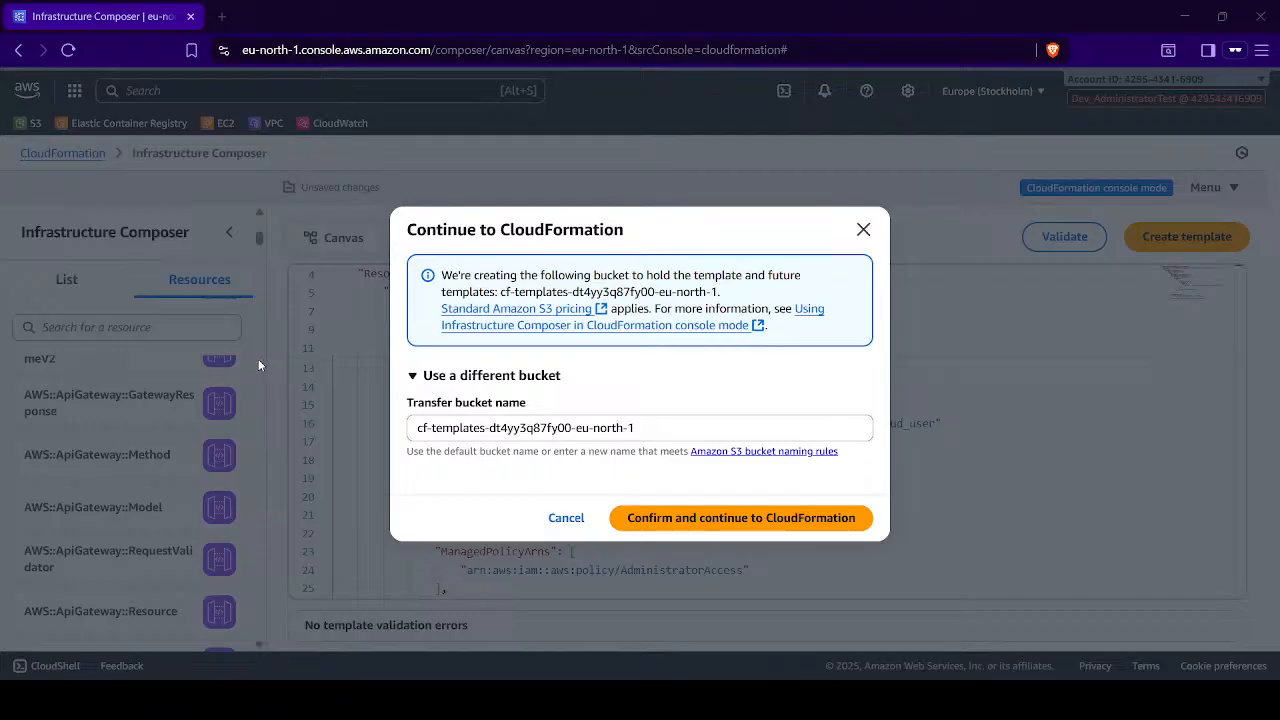
click(473, 424)
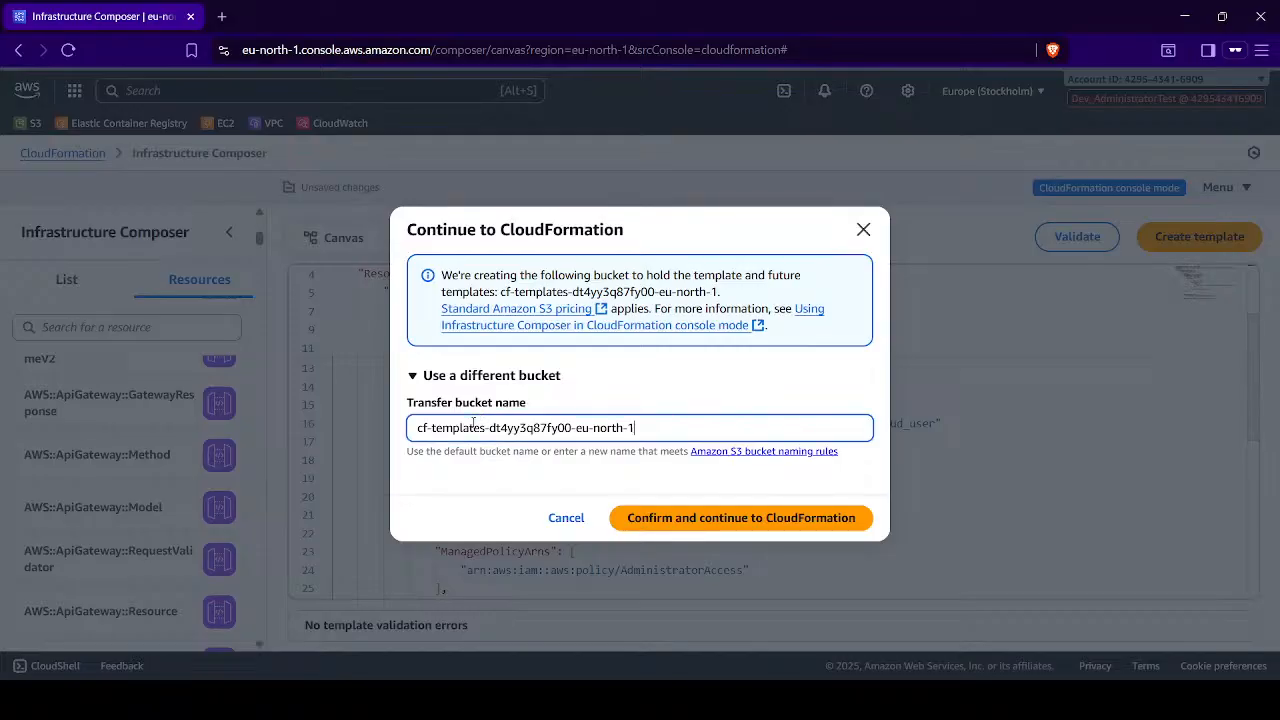
drag(413, 427, 668, 429)
click(669, 429)
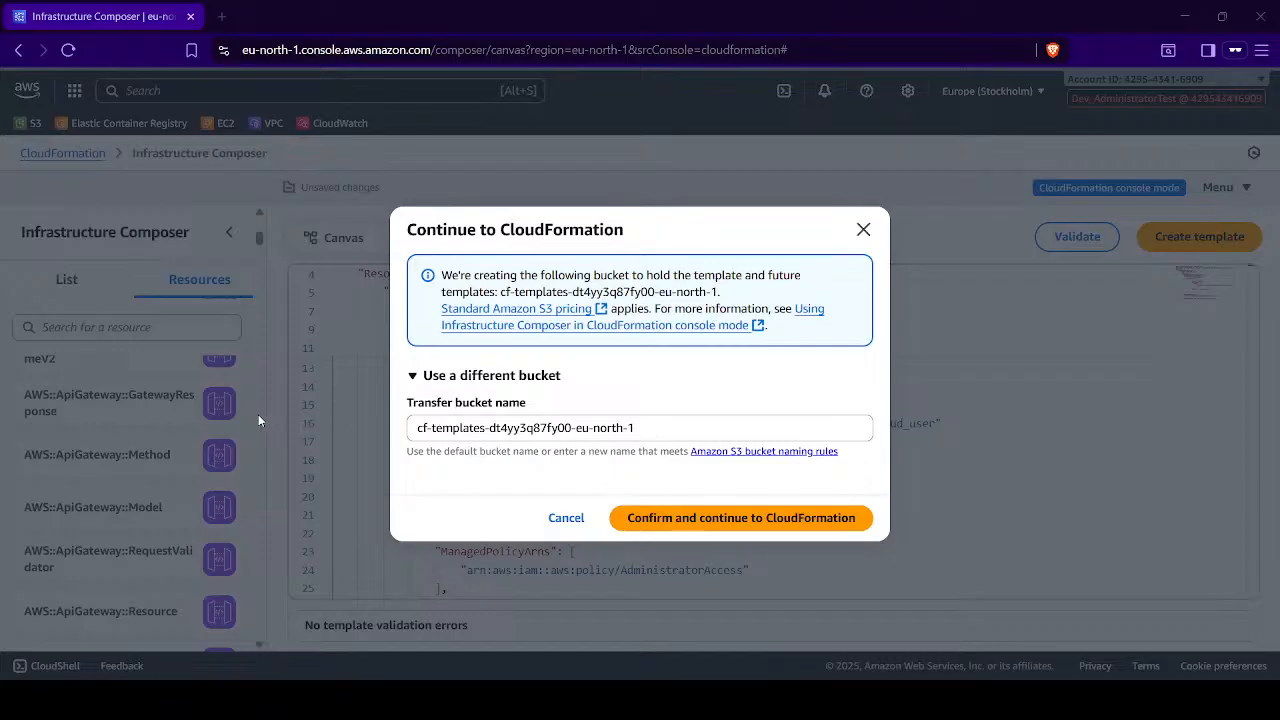
click(700, 428)
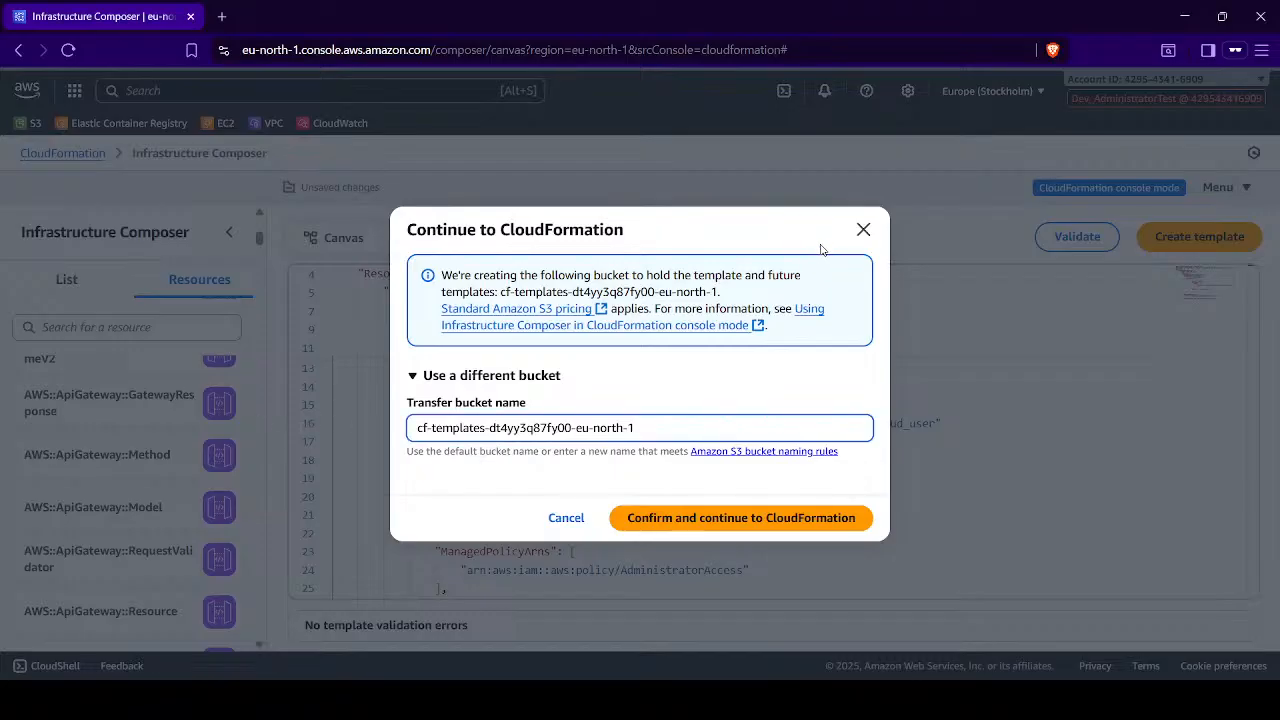
double_click(553, 430)
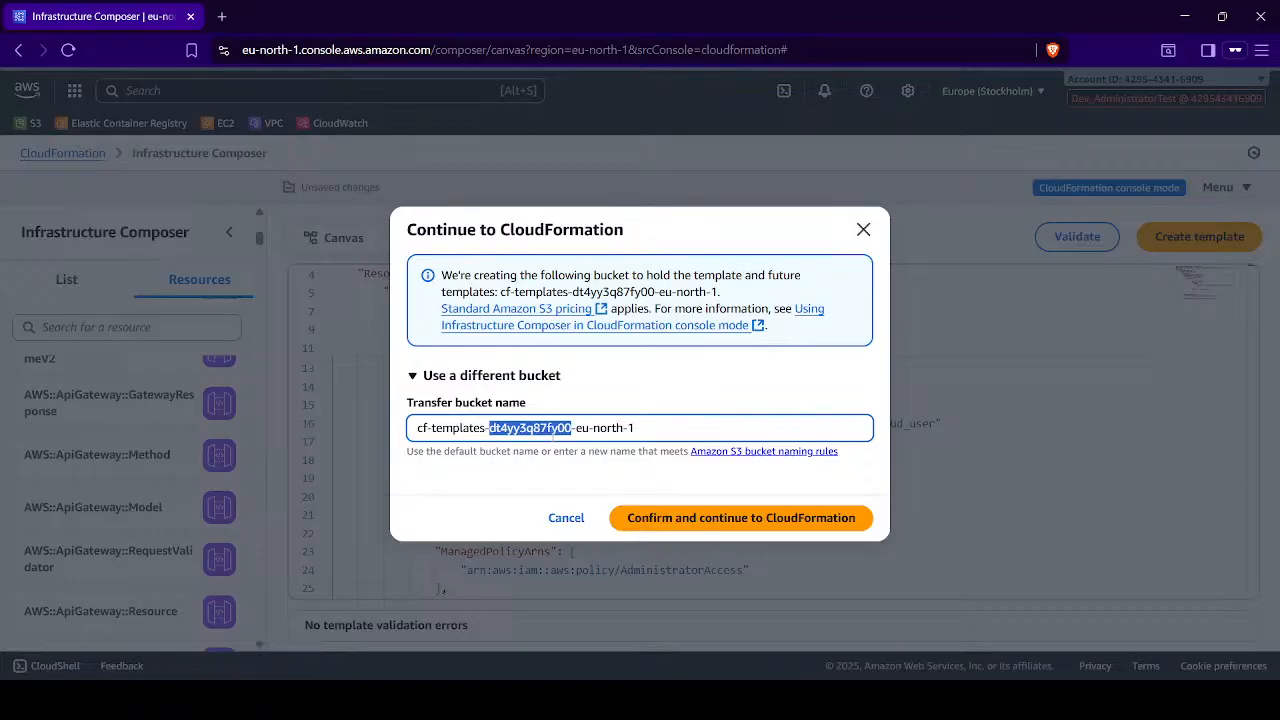
click(590, 430)
double_click(584, 429)
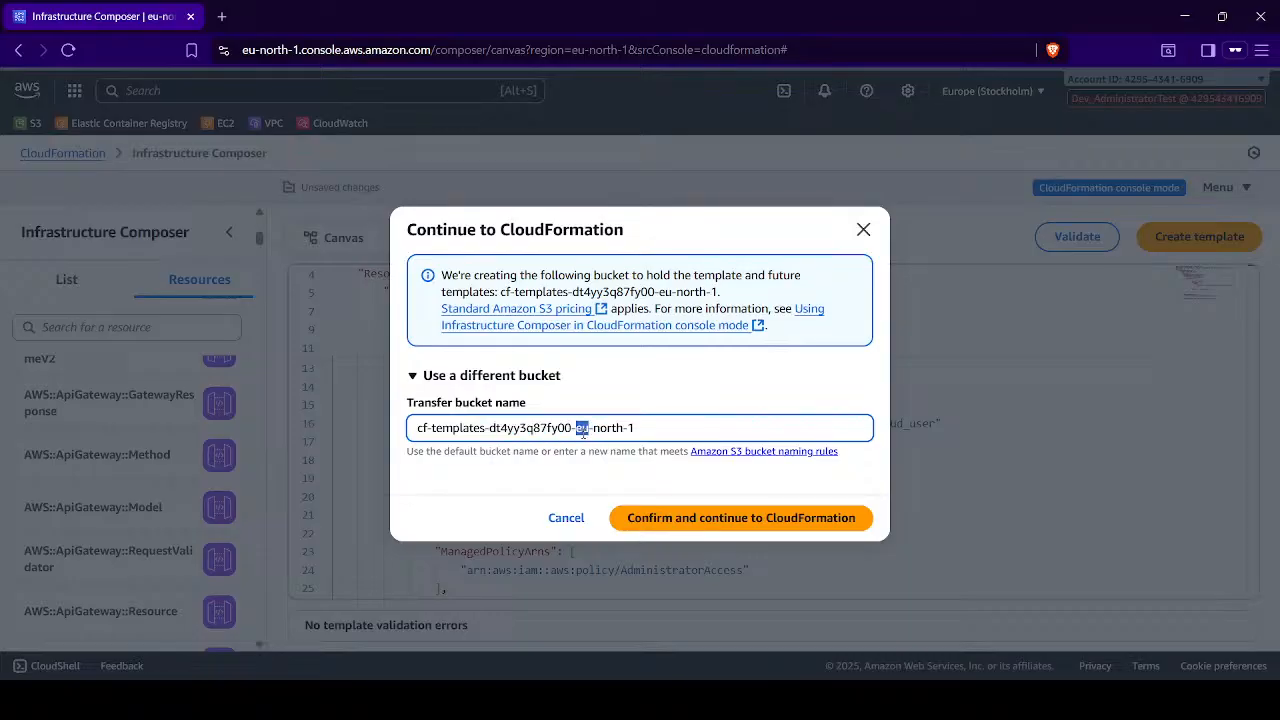
drag(577, 430, 702, 432)
click(675, 428)
drag(675, 428, 349, 443)
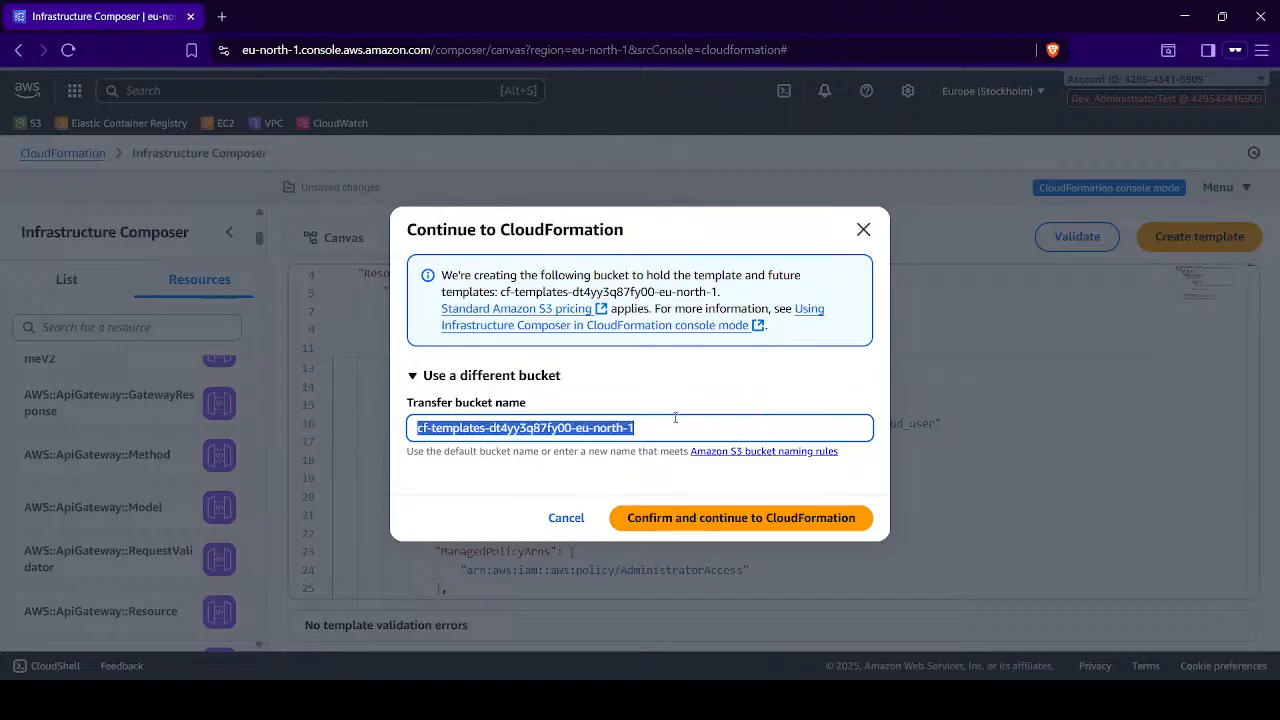
drag(652, 430, 462, 428)
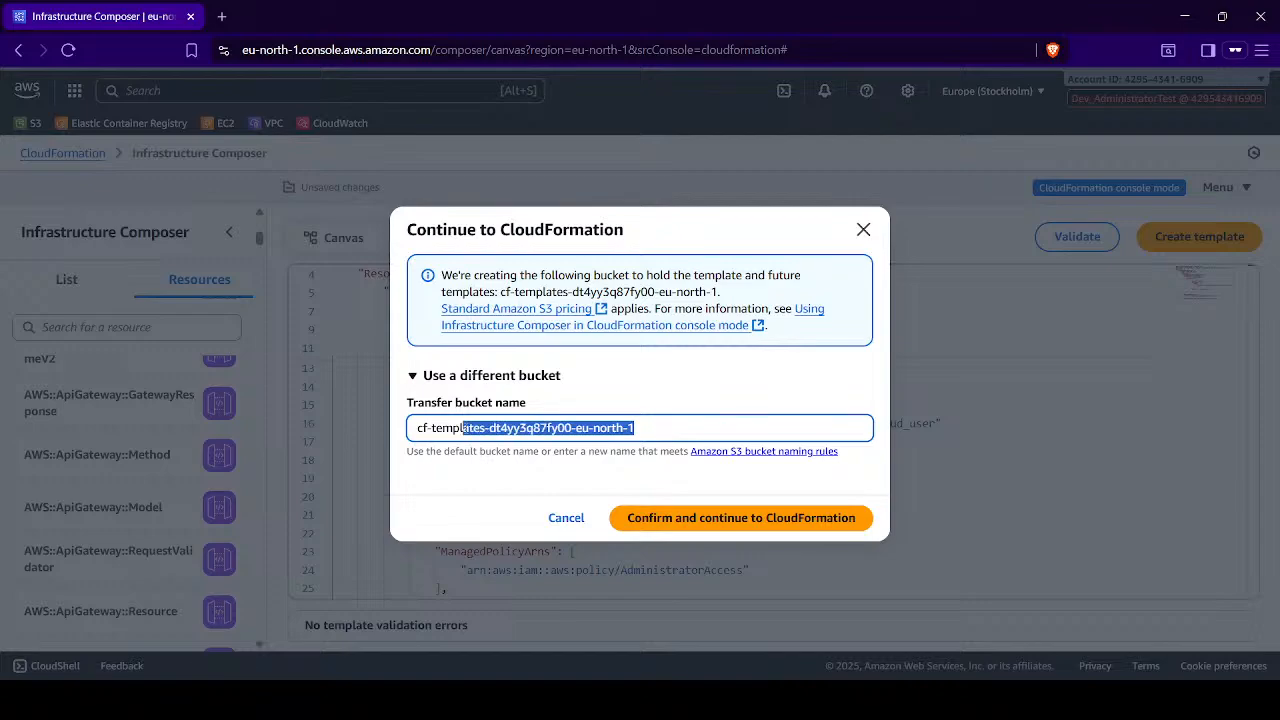
click(568, 519)
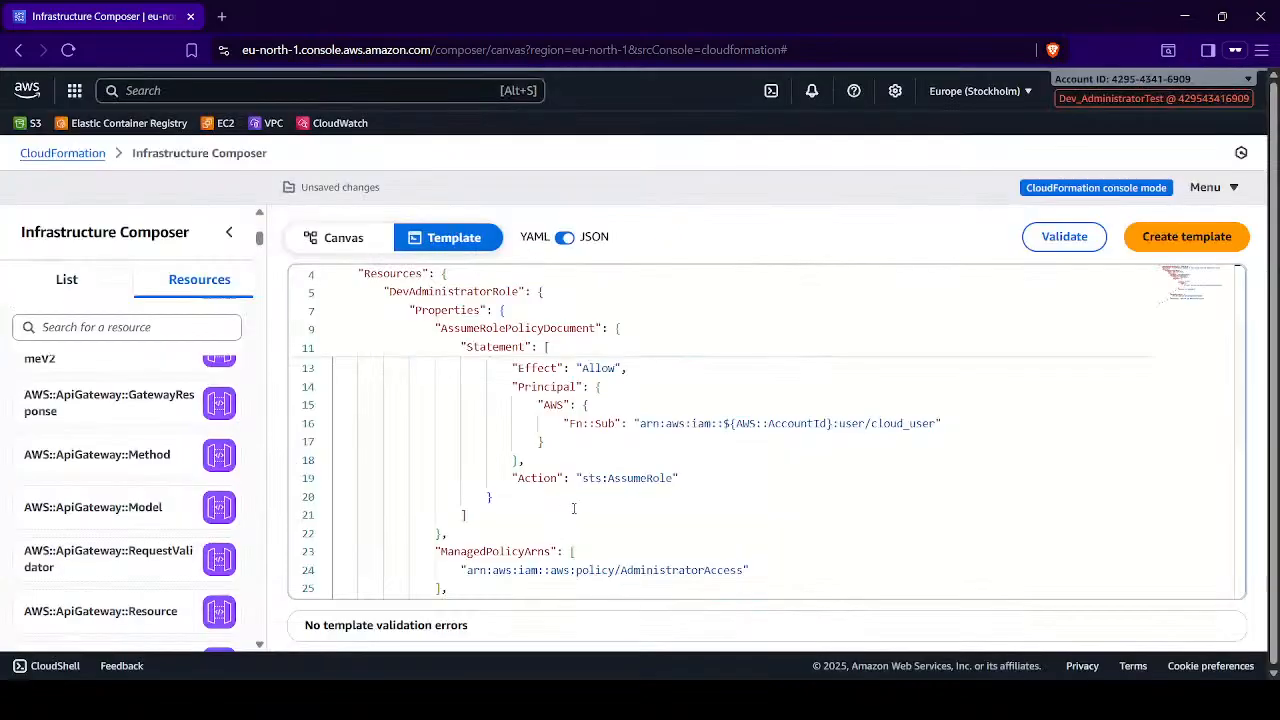
- Look through the available AWS regions, keep the current region, and return to the start of the template code
click(983, 92)
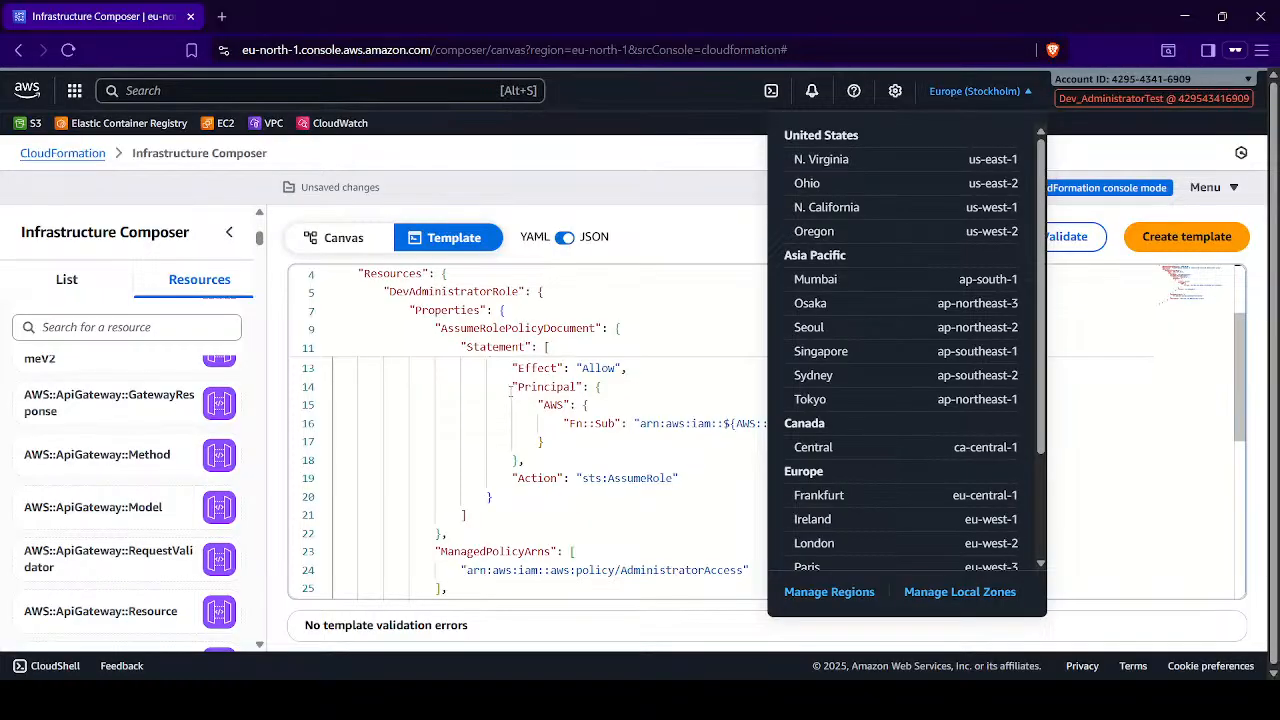
scroll(512, 390, up, 4)
click(505, 385)
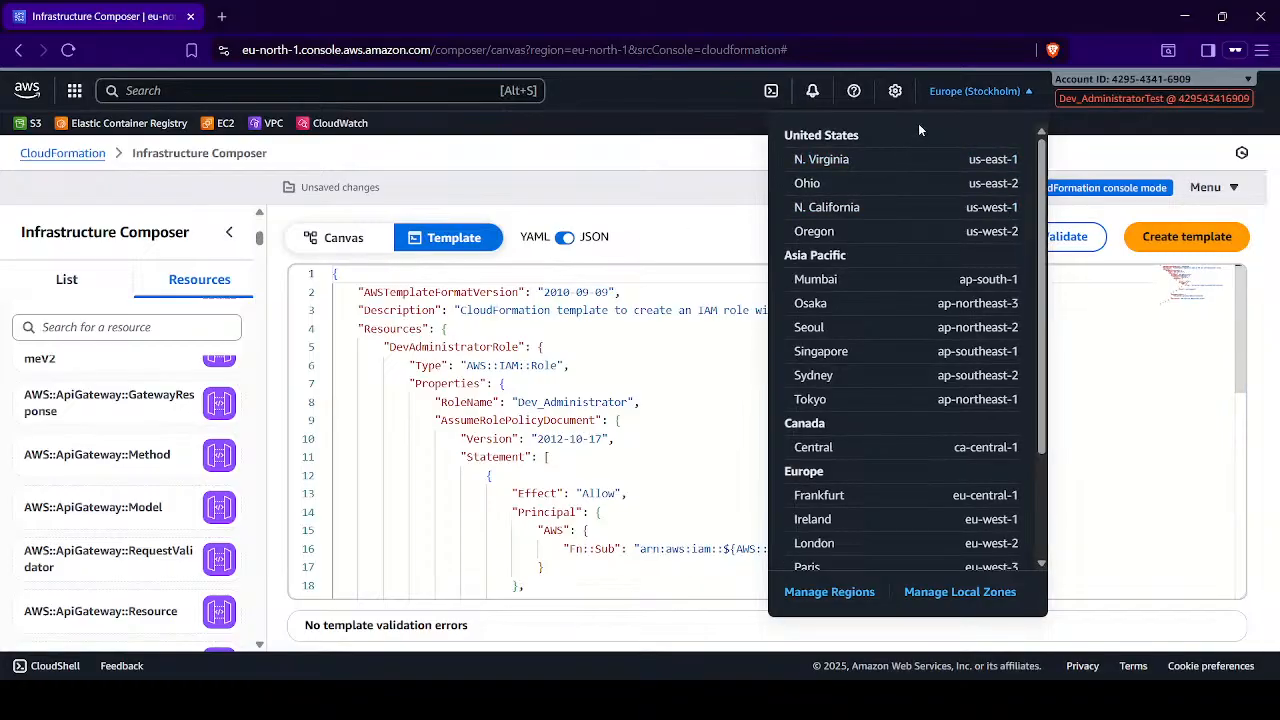
click(602, 367)
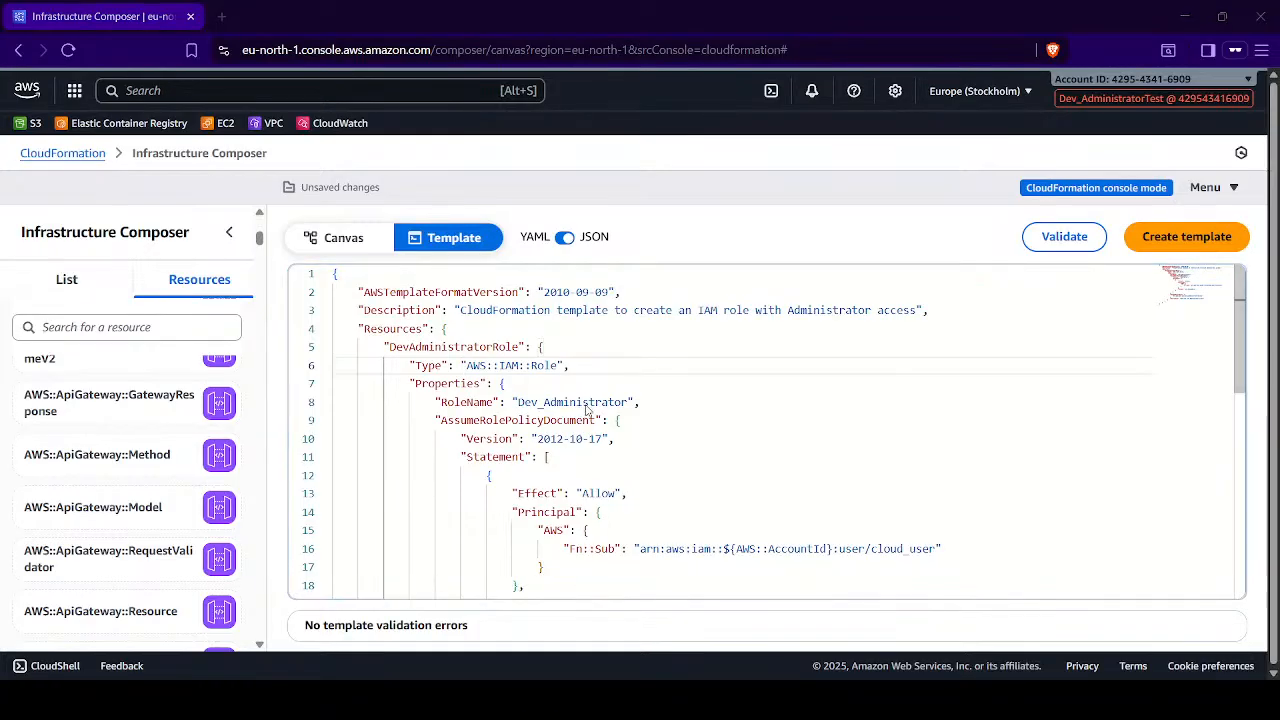
click(951, 94)
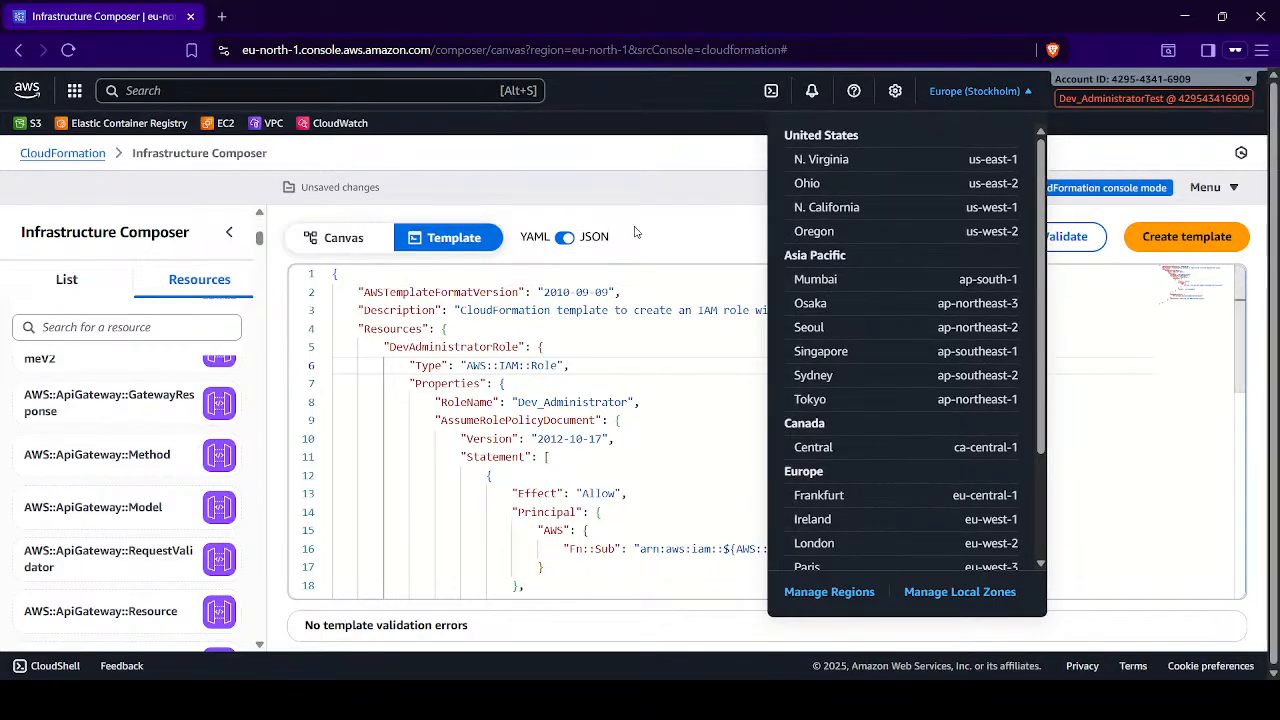
click(634, 234)
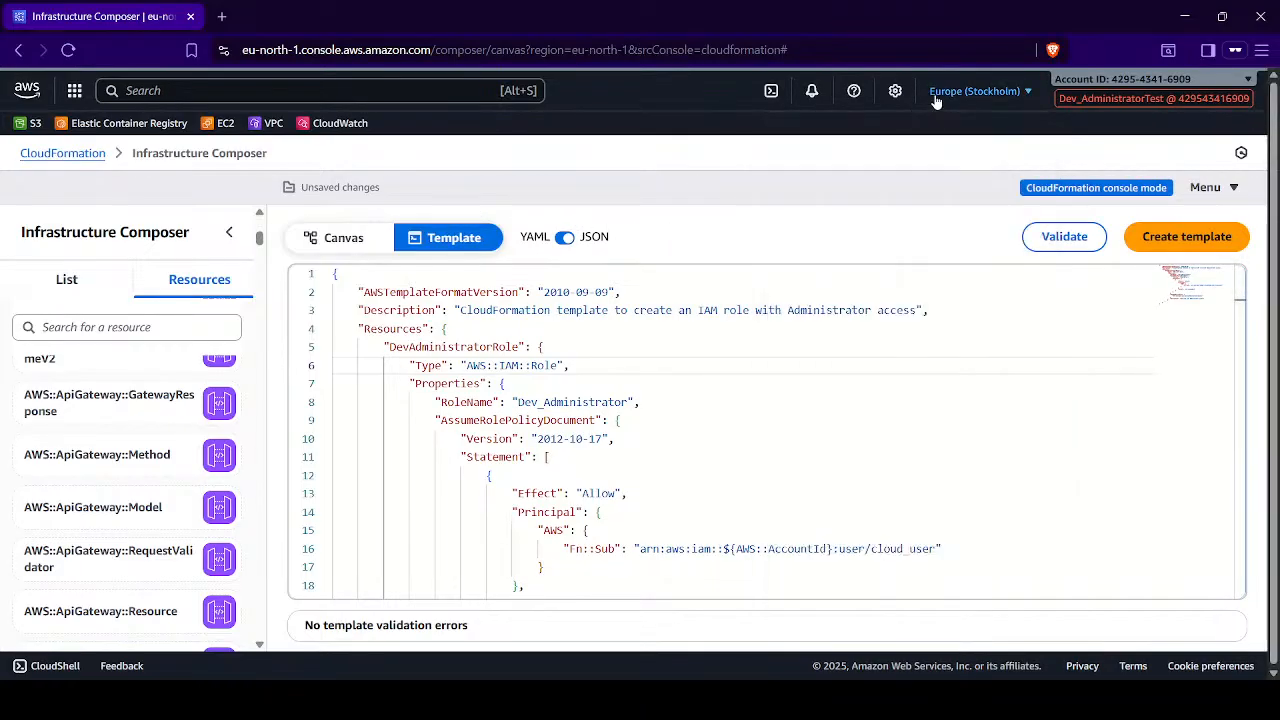
click(942, 96)
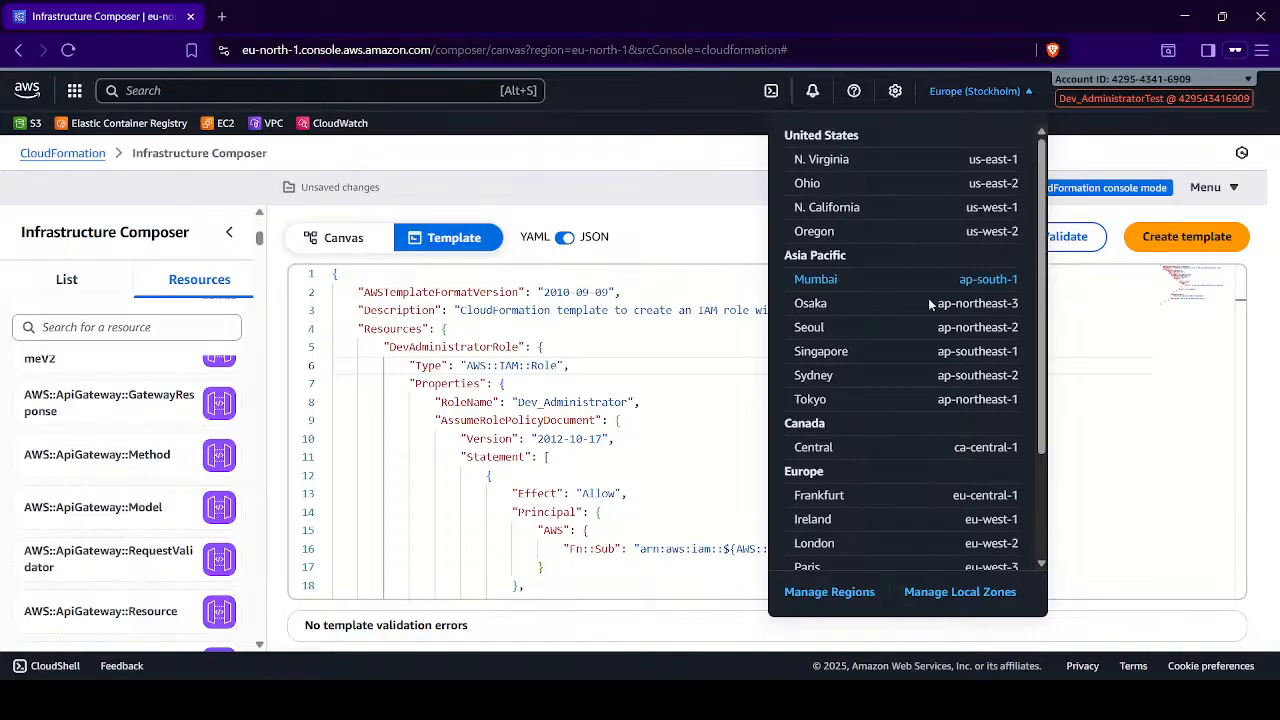
click(535, 329)
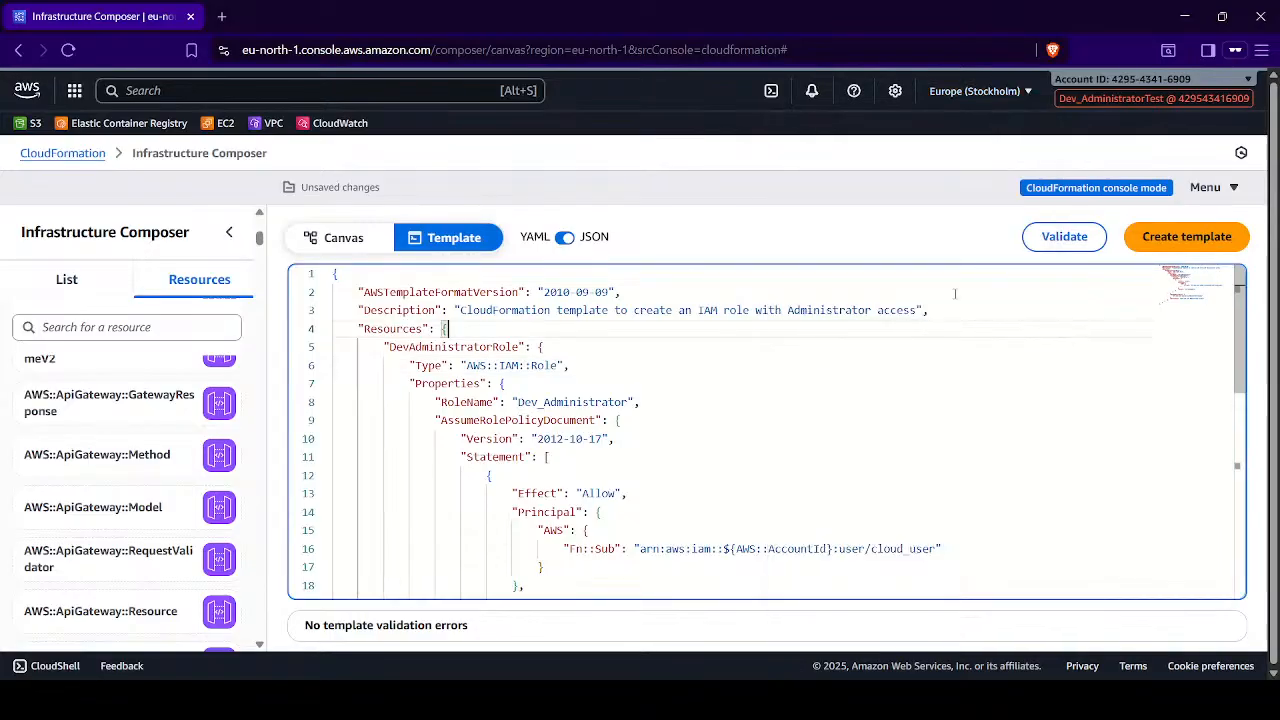
click(988, 97)
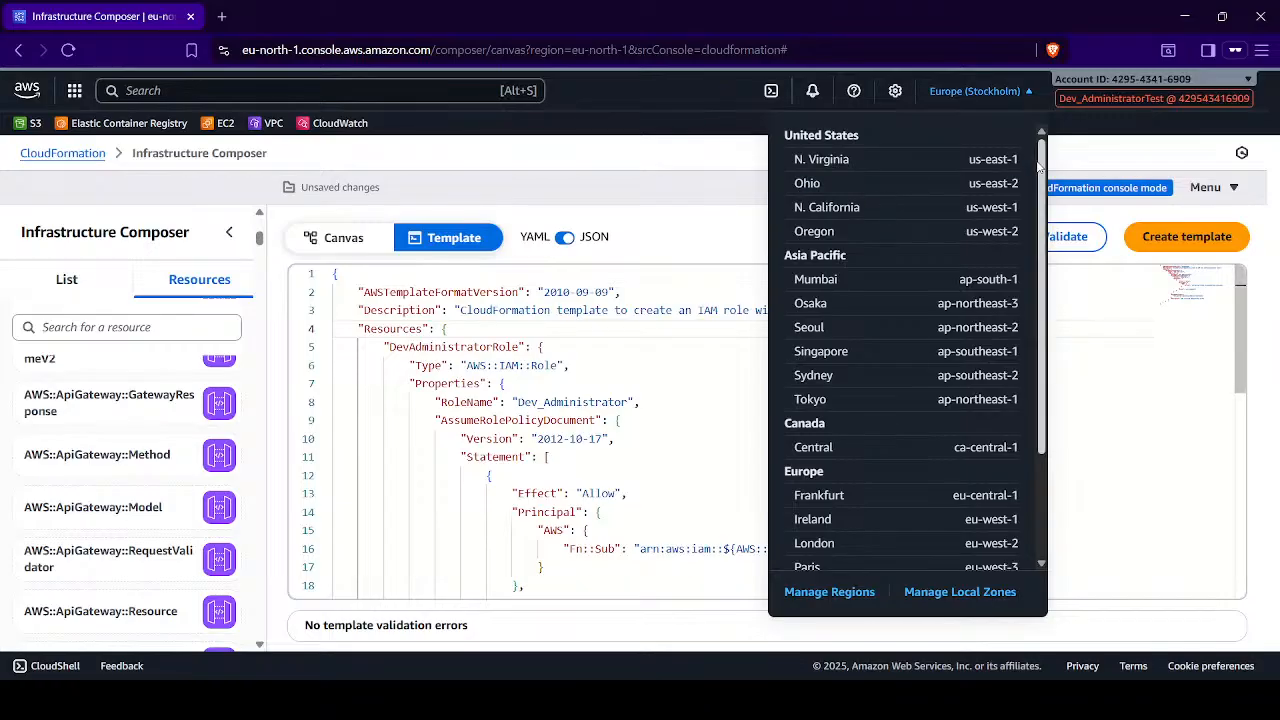
click(705, 386)
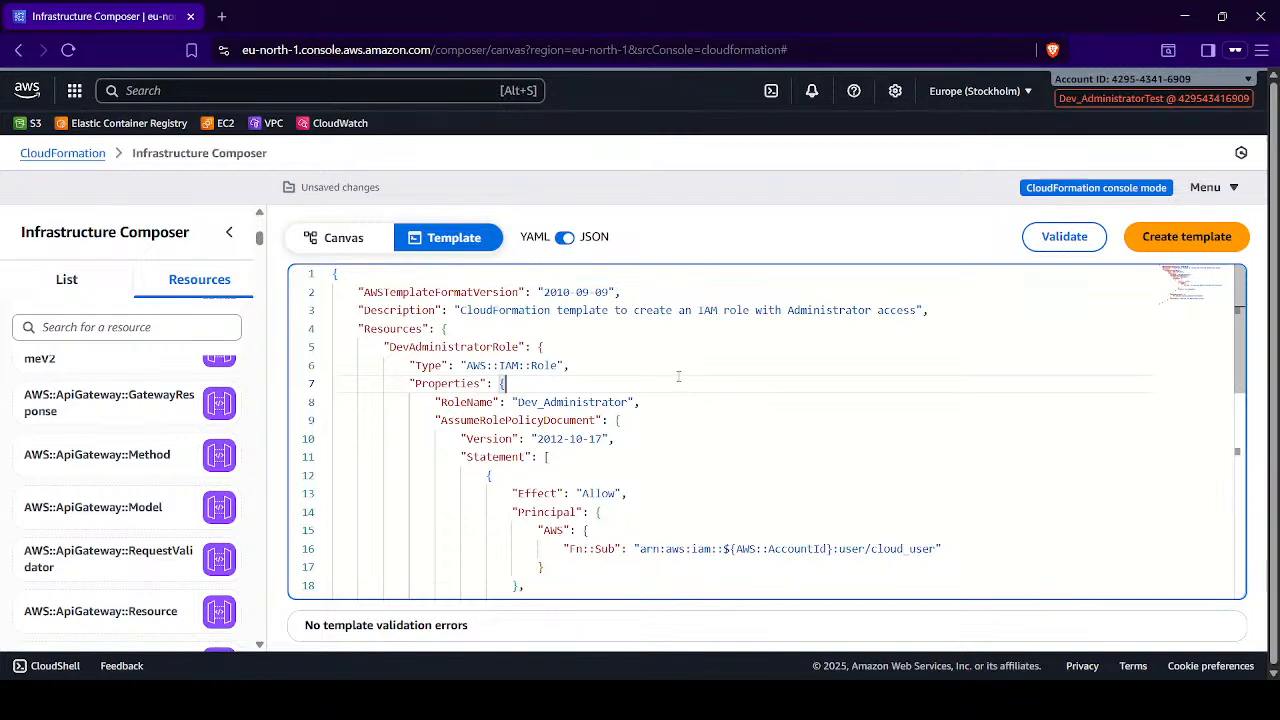
- Copy the entire JSON template code and switch the AWS region to United States (N. Virginia), us-east-1
key(ctrl+a)
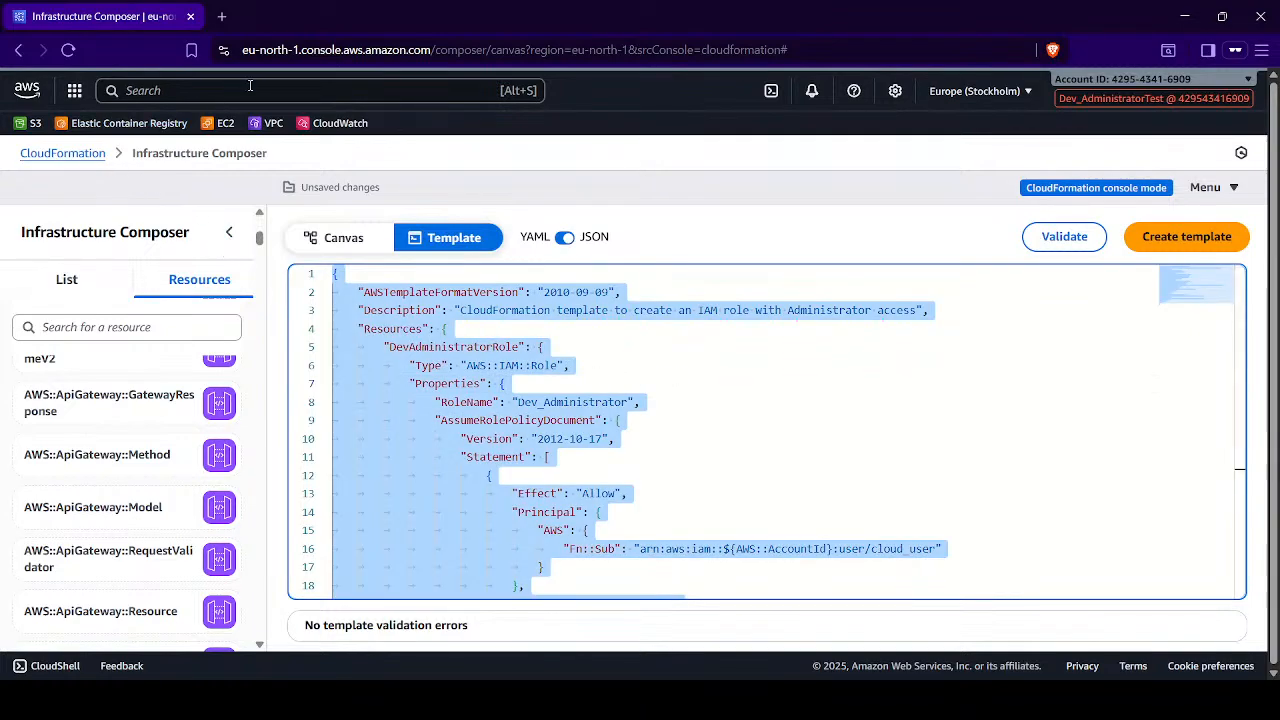
click(975, 91)
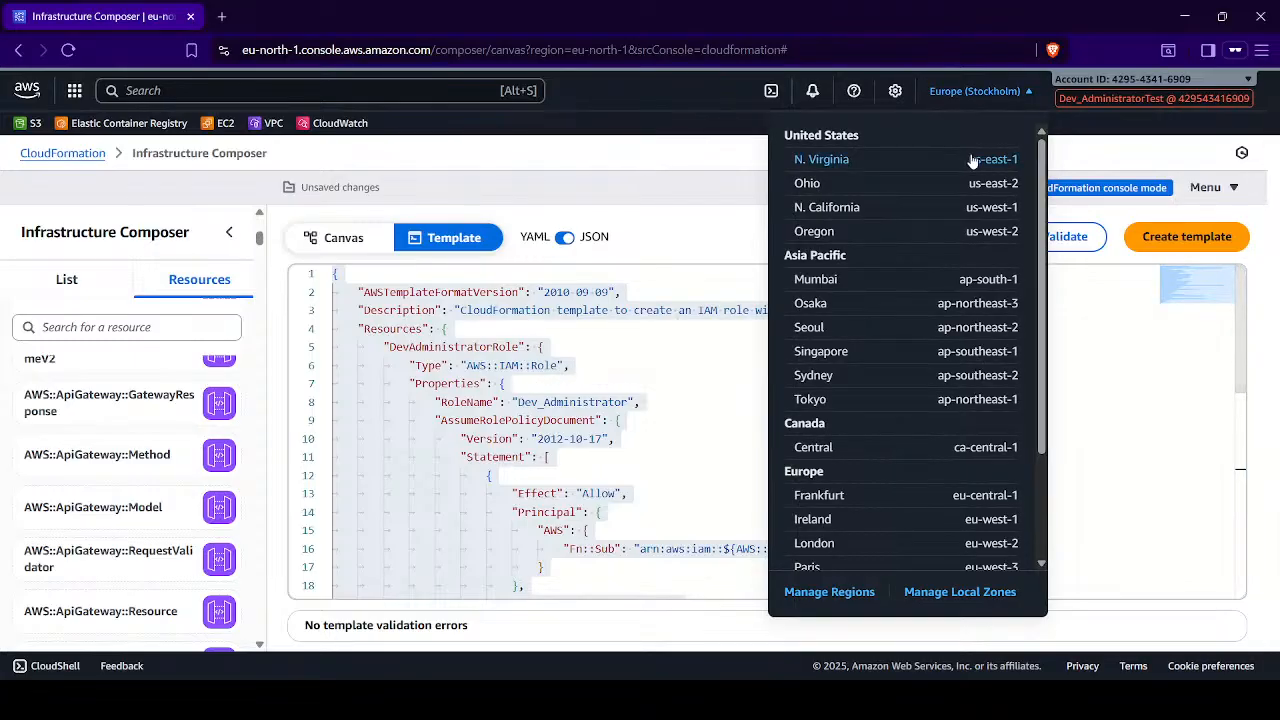
click(788, 163)
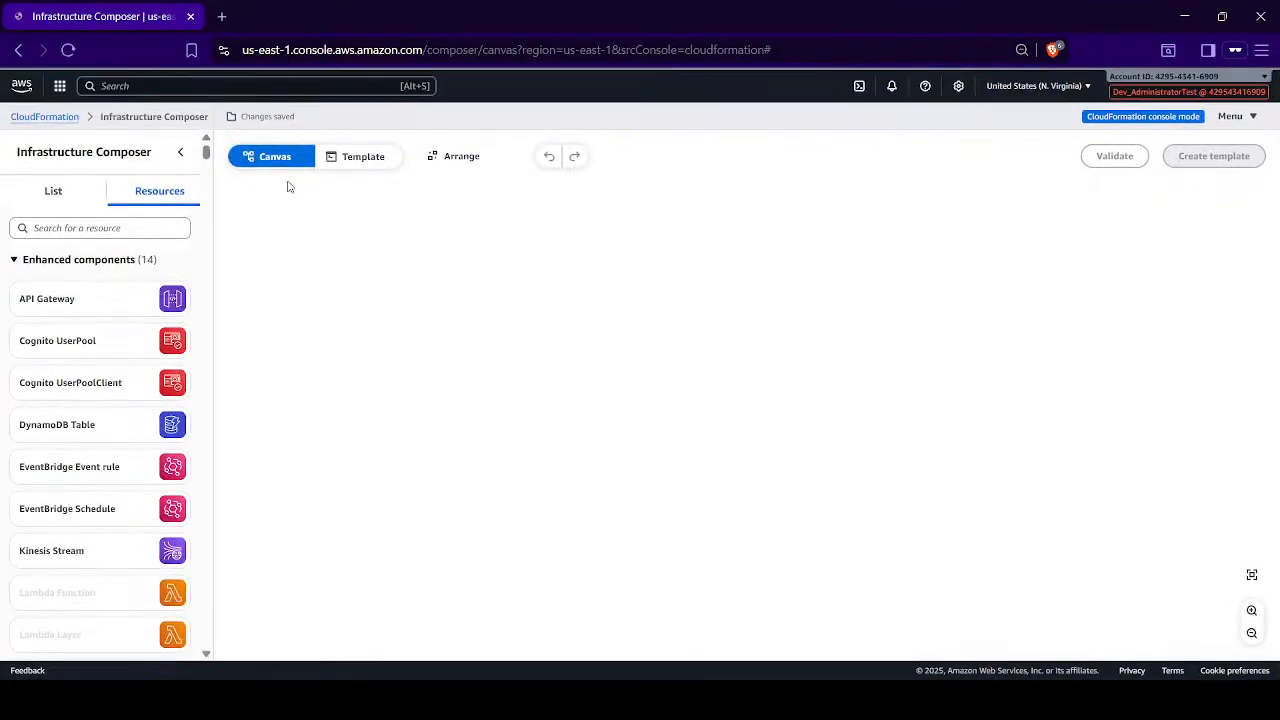
click(1005, 86)
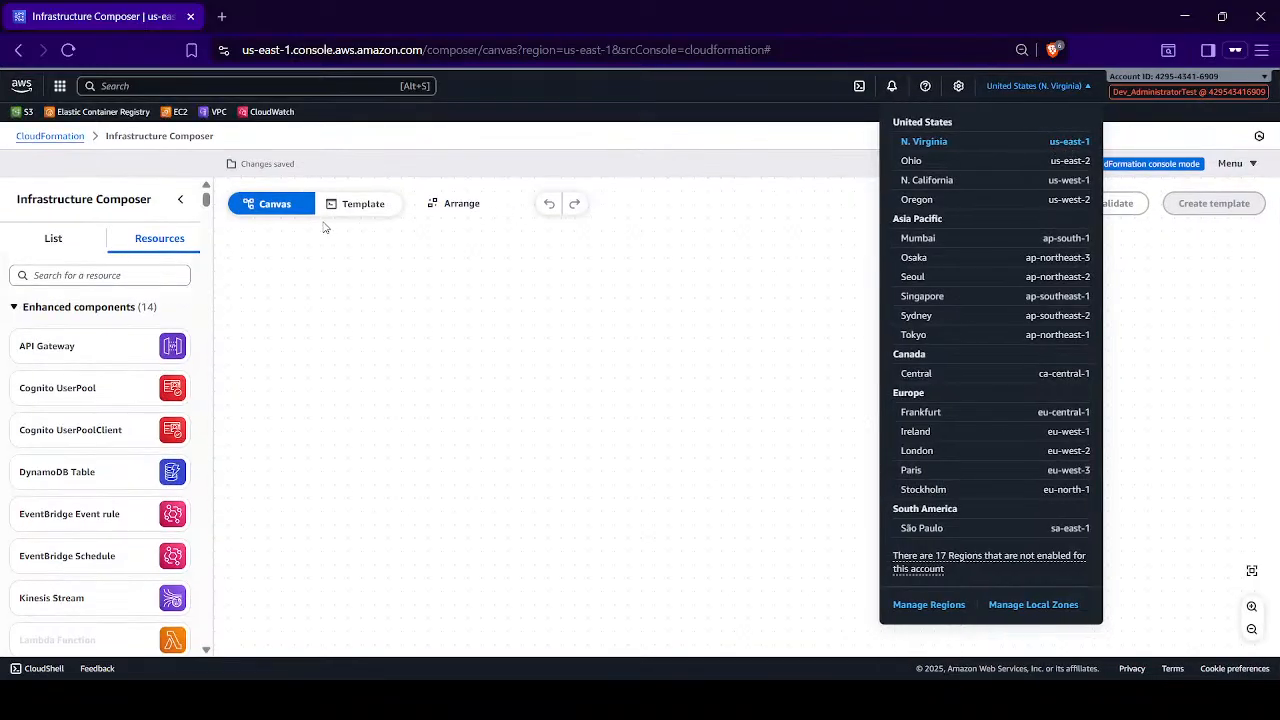
- Paste the copied JSON template into the empty template code editor for the N. Virginia region and check it from start to end
click(370, 206)
key(ctrl+v)
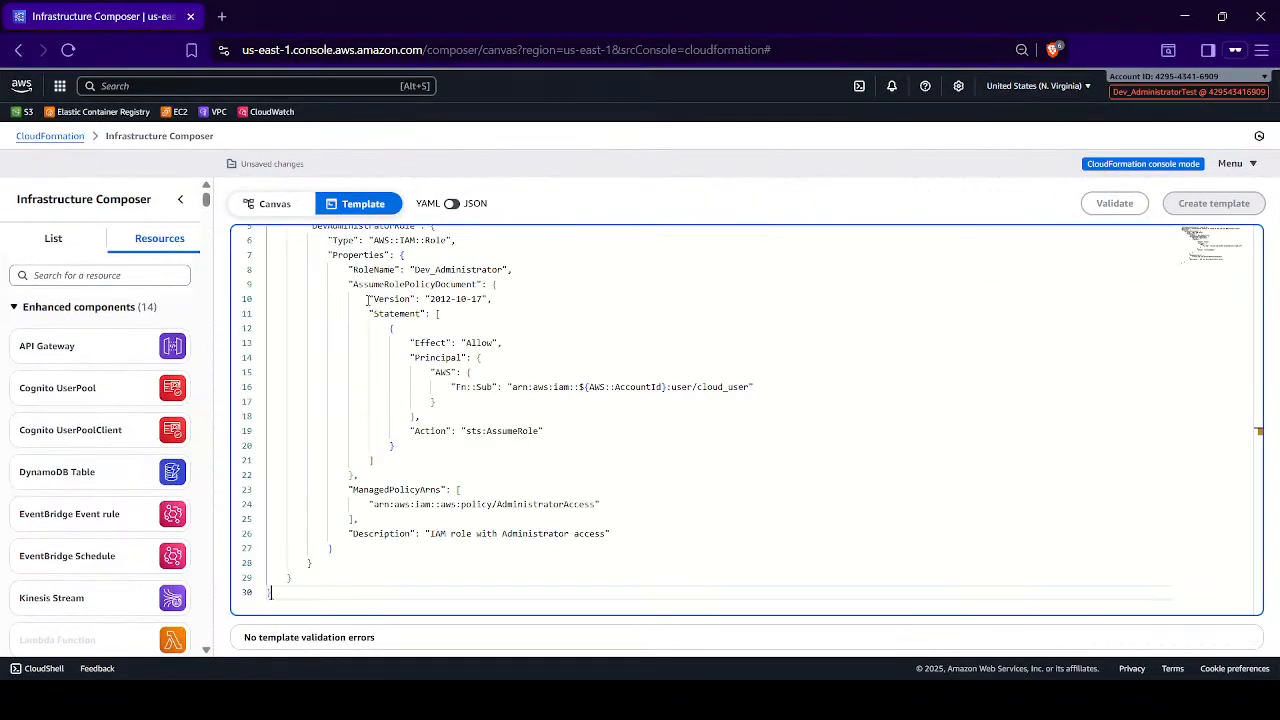
scroll(401, 364, up, 2)
scroll(401, 364, down, 3)
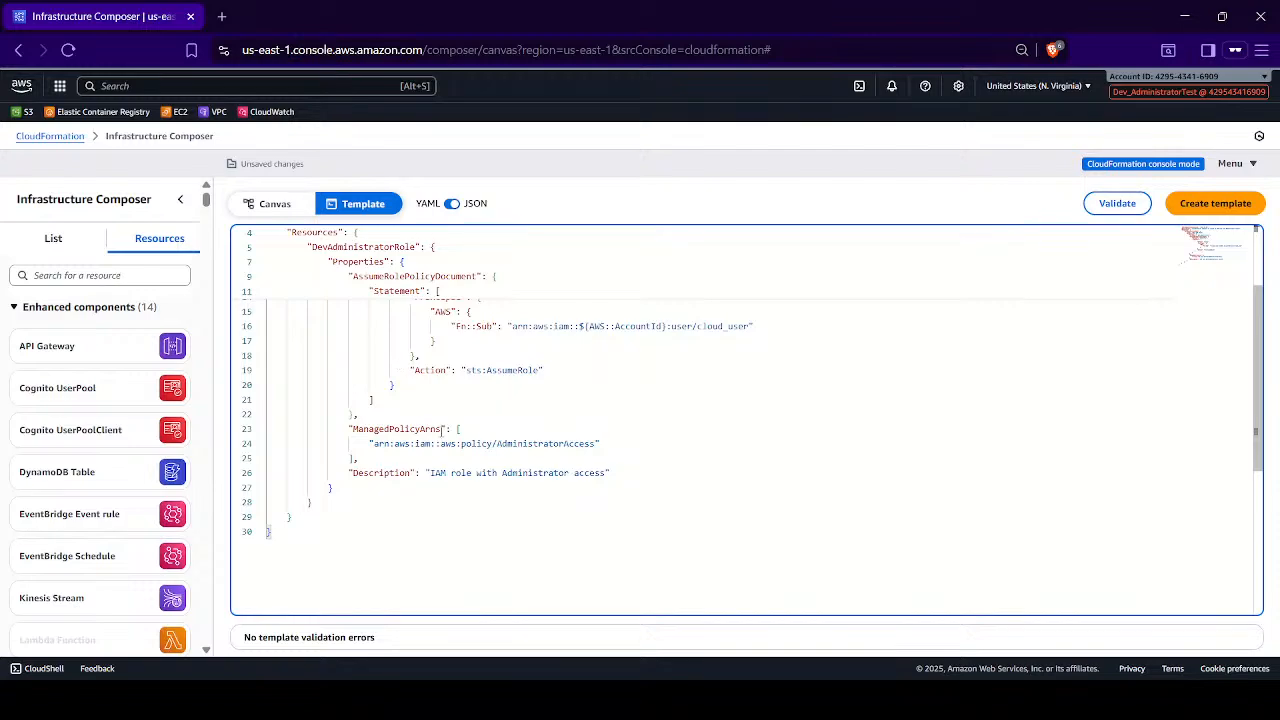
scroll(442, 430, up, 3)
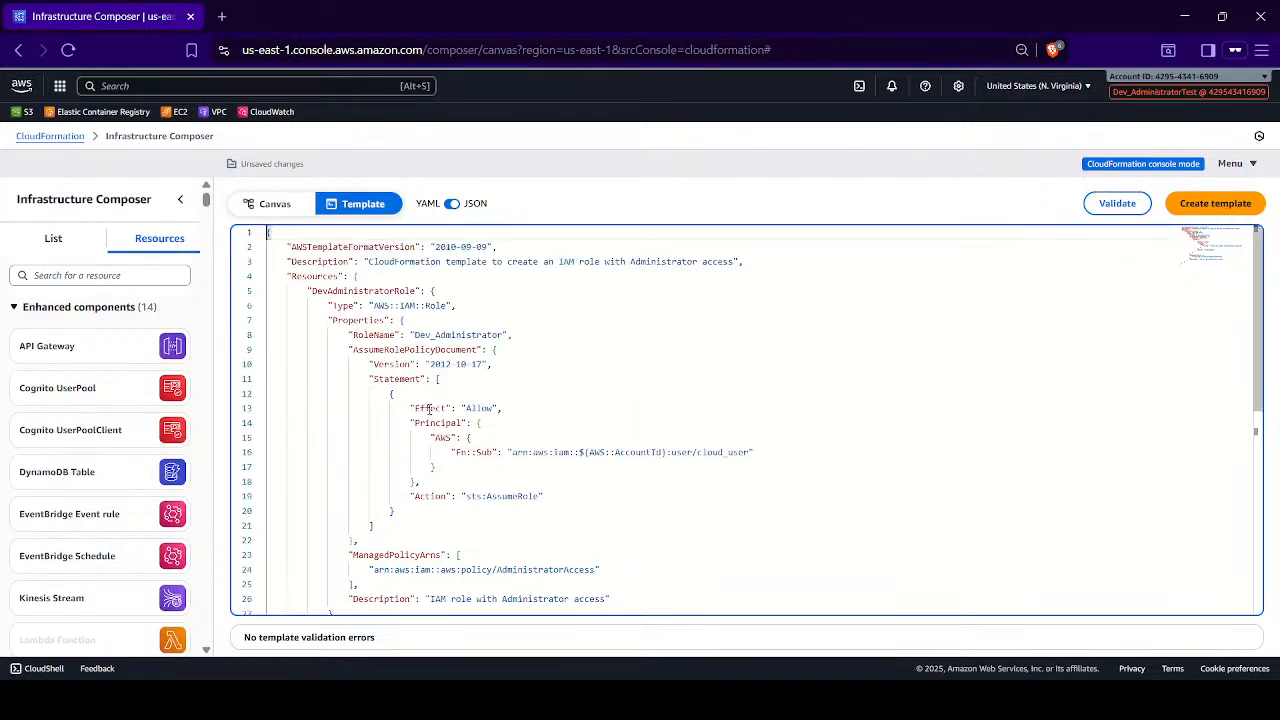
- Review the template's format version, policy version, DevAdministratorRole under Resources, and the AWS principal in the trust statement
drag(289, 247, 603, 242)
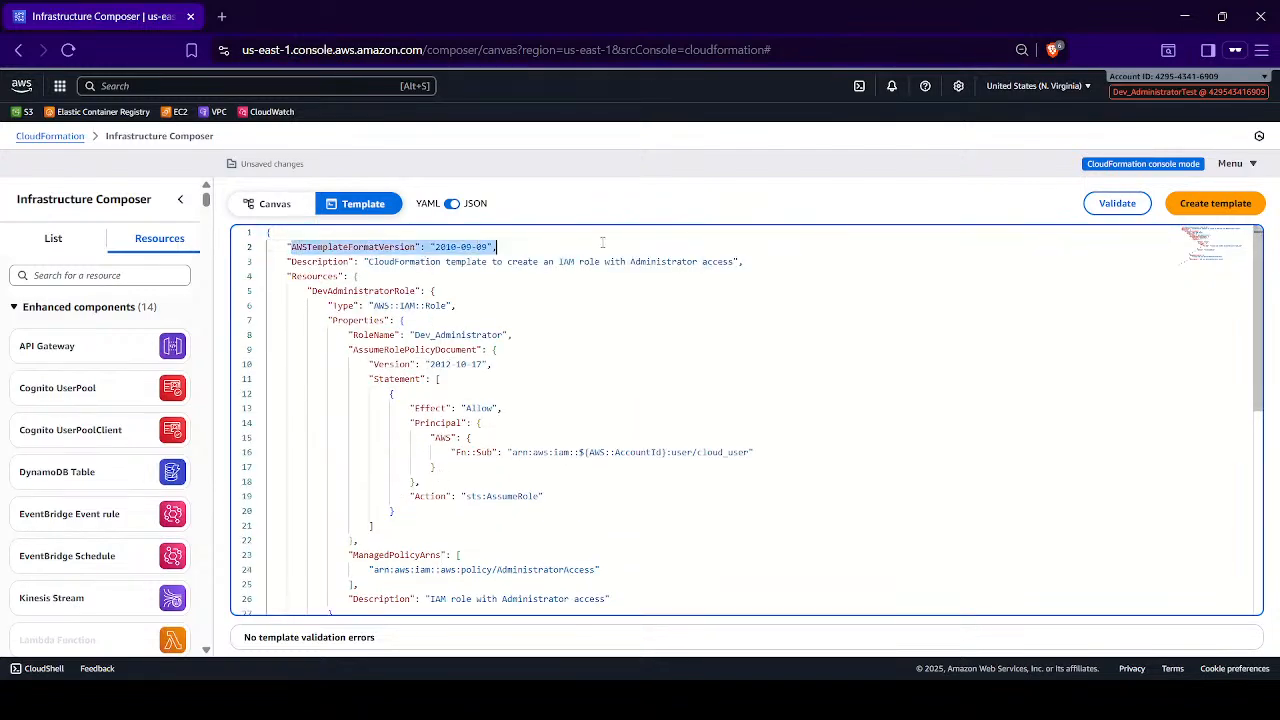
drag(430, 247, 492, 247)
drag(424, 364, 492, 364)
click(531, 423)
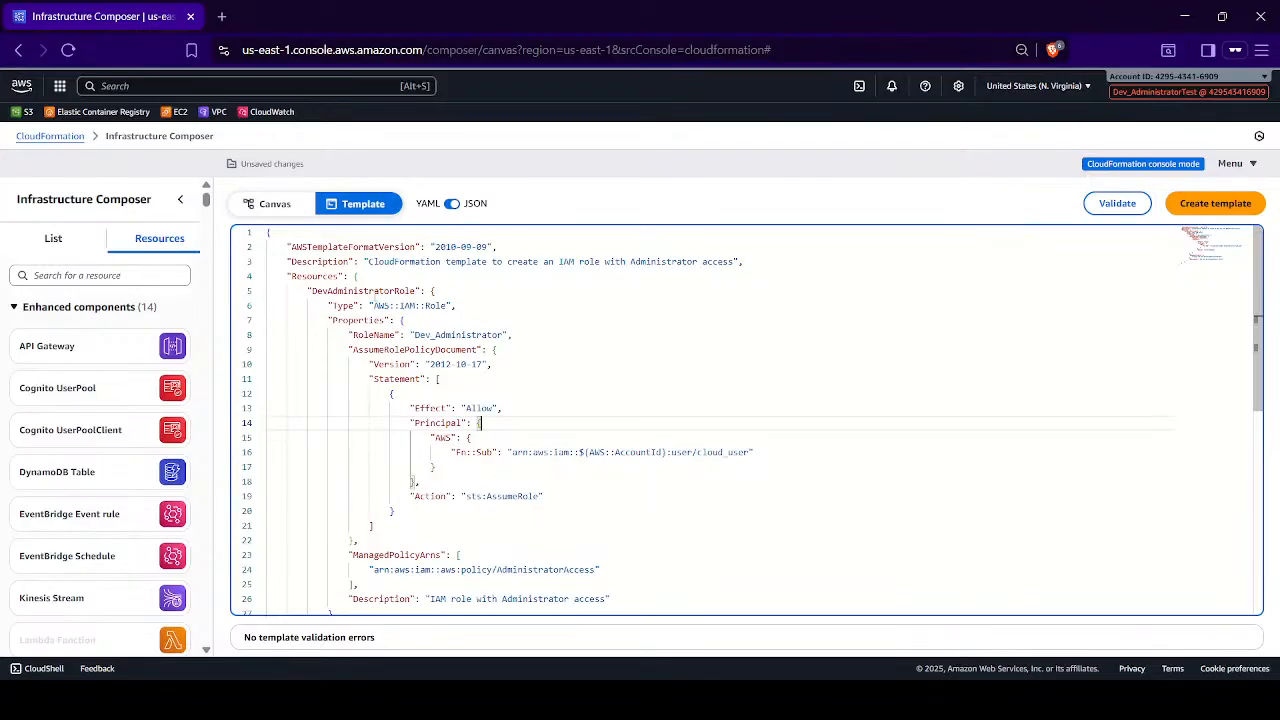
double_click(372, 292)
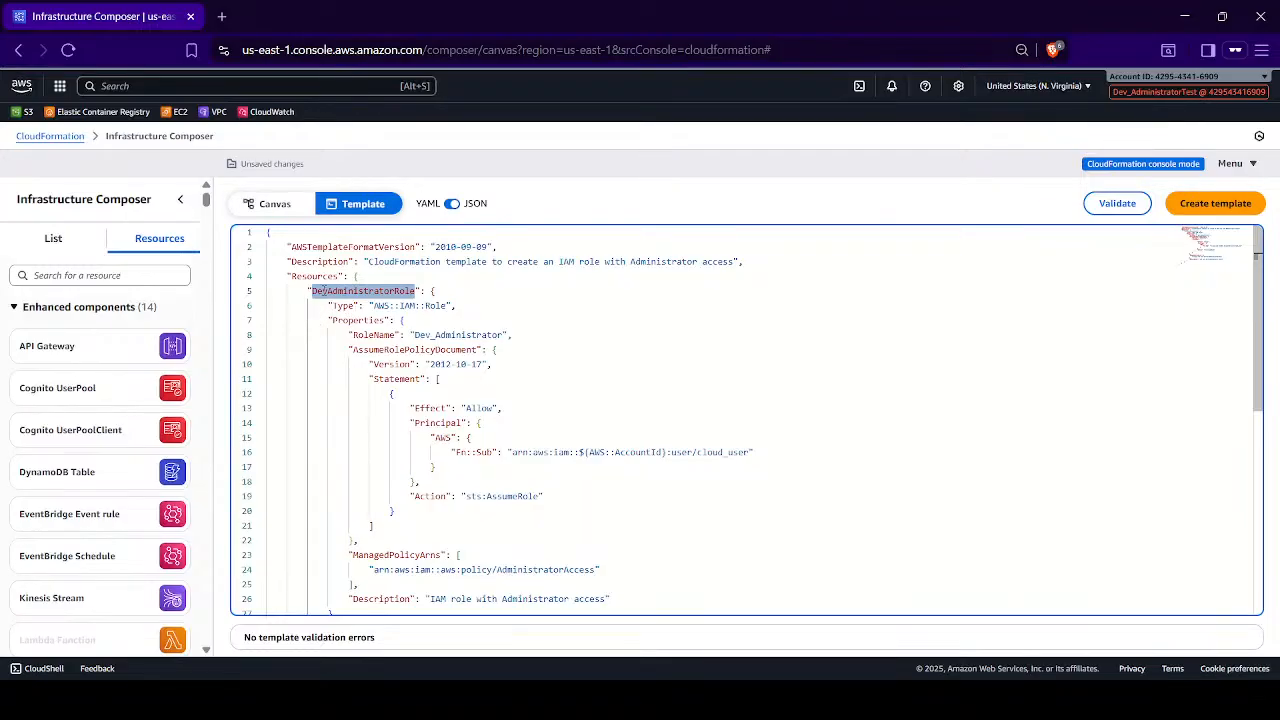
double_click(314, 276)
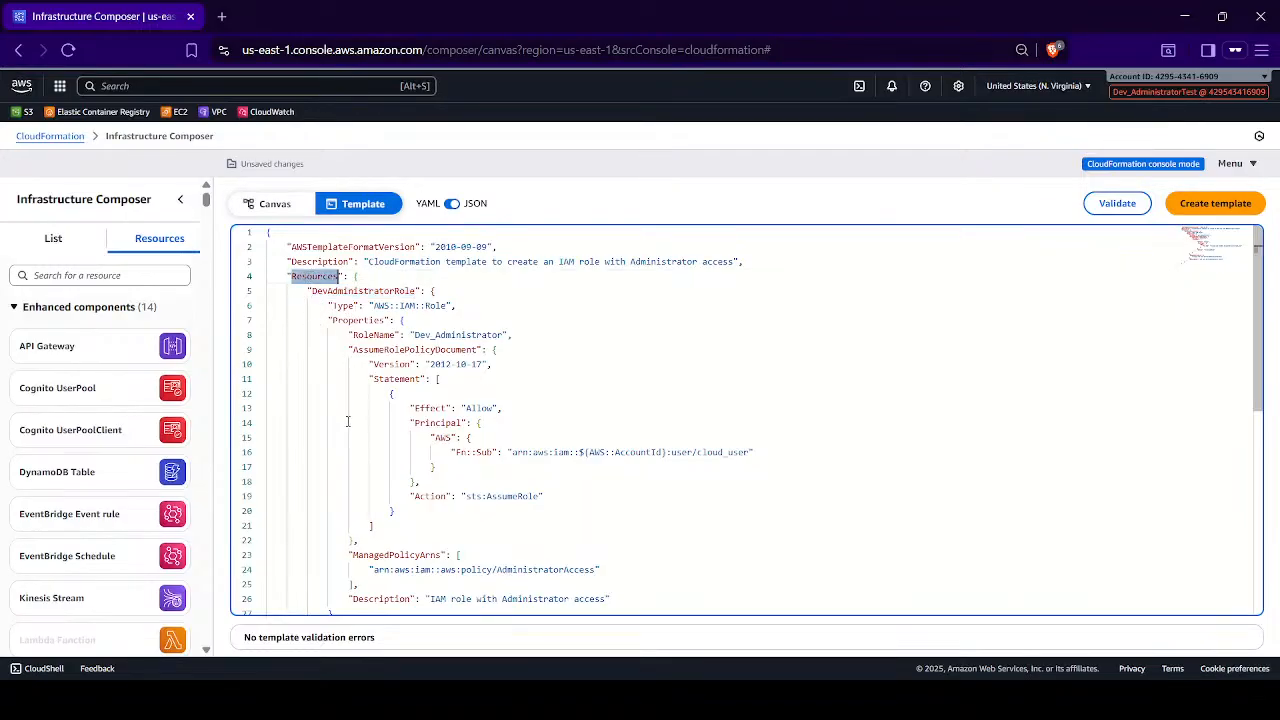
scroll(357, 445, down, 1)
scroll(460, 465, up, 1)
click(507, 512)
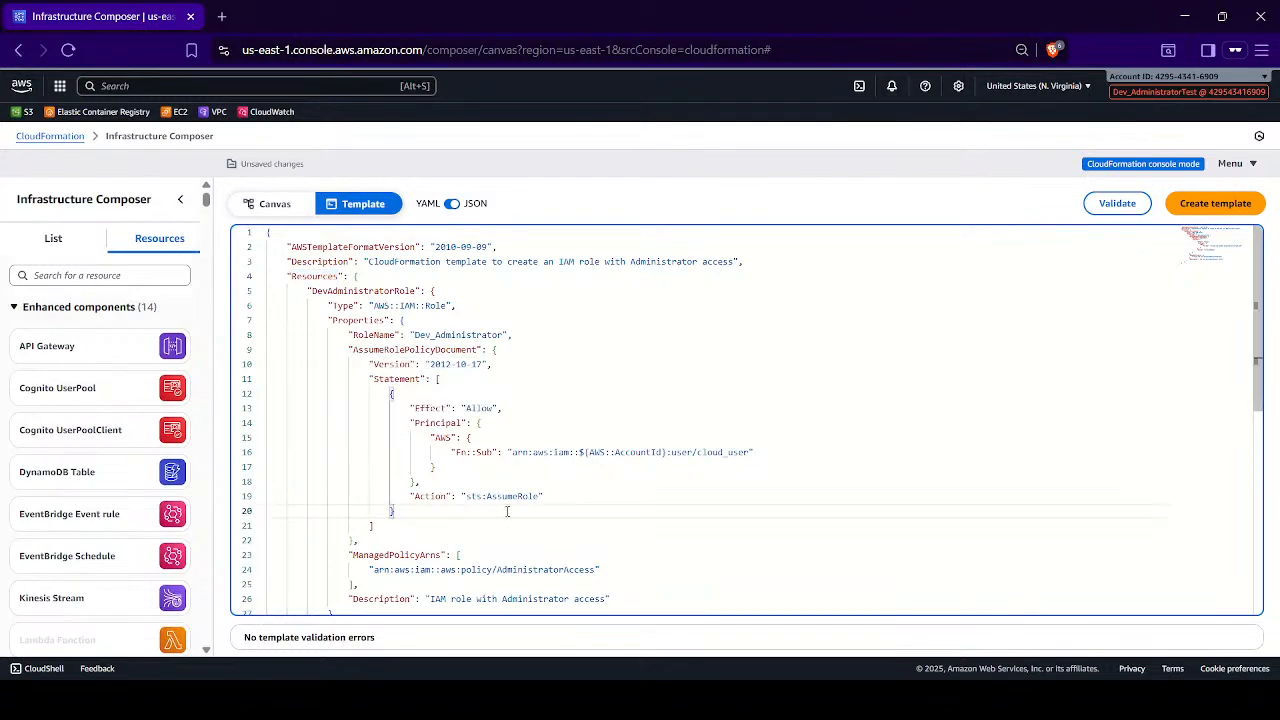
drag(452, 452, 754, 452)
drag(432, 437, 437, 467)
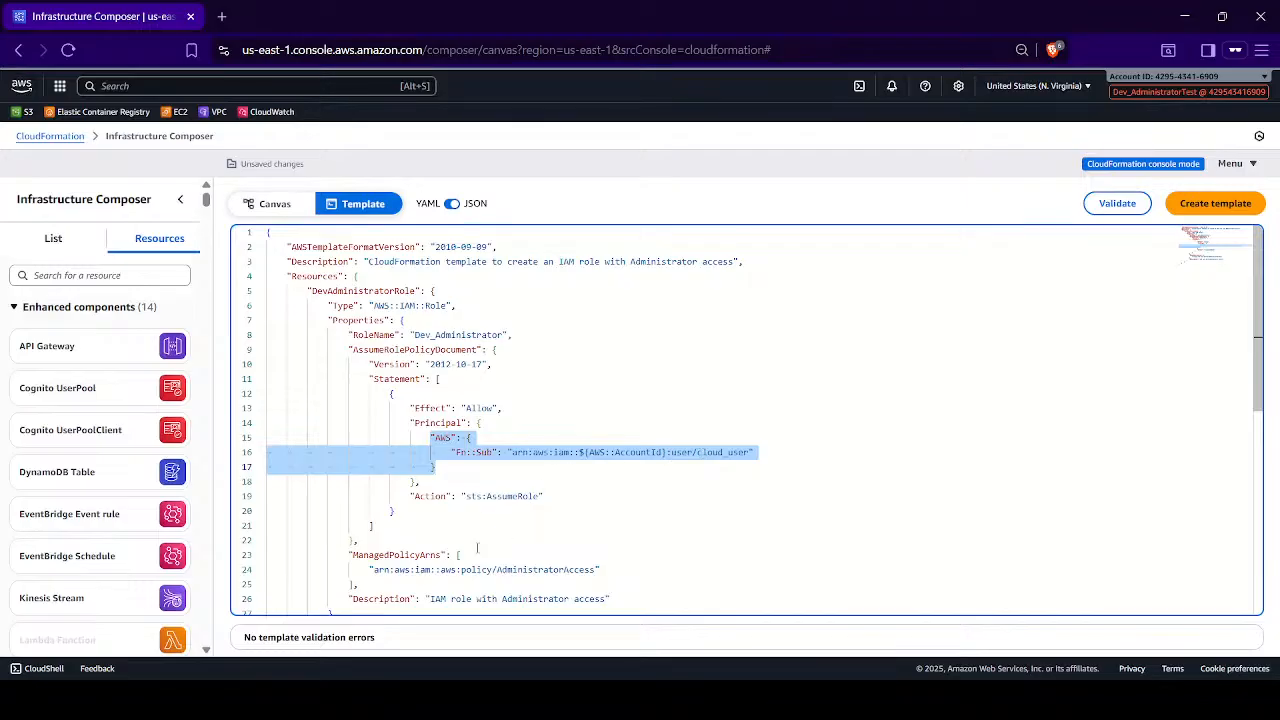
mouse_move(359, 564)
click(595, 340)
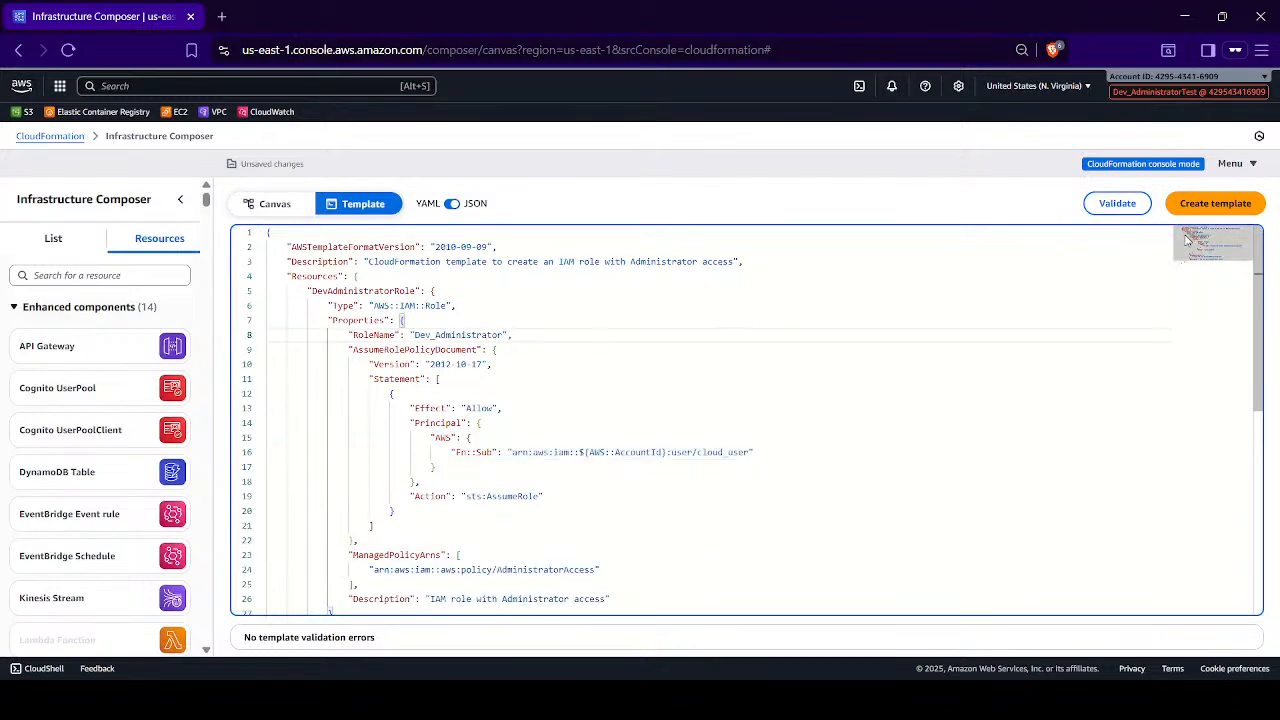
- Create the template, check the transfer bucket name under the different-bucket option, and confirm continuing to CloudFormation with the default bucket
click(1197, 205)
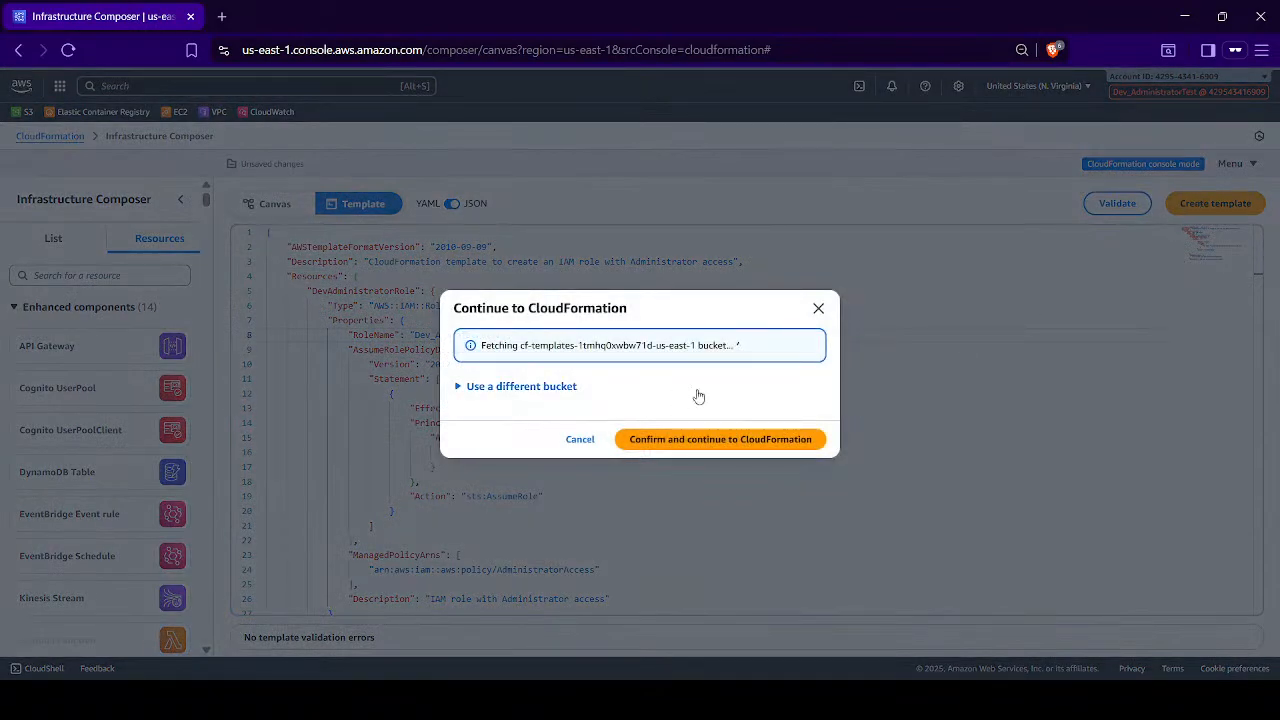
click(499, 409)
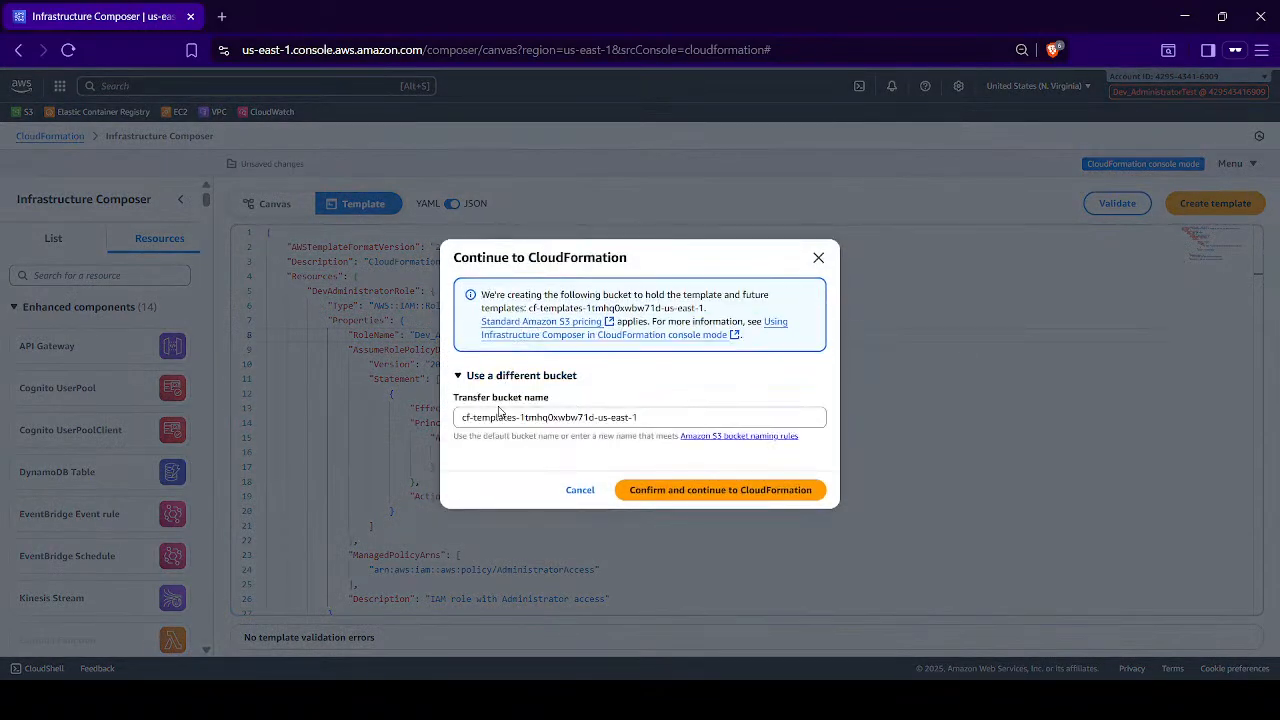
drag(599, 416, 658, 414)
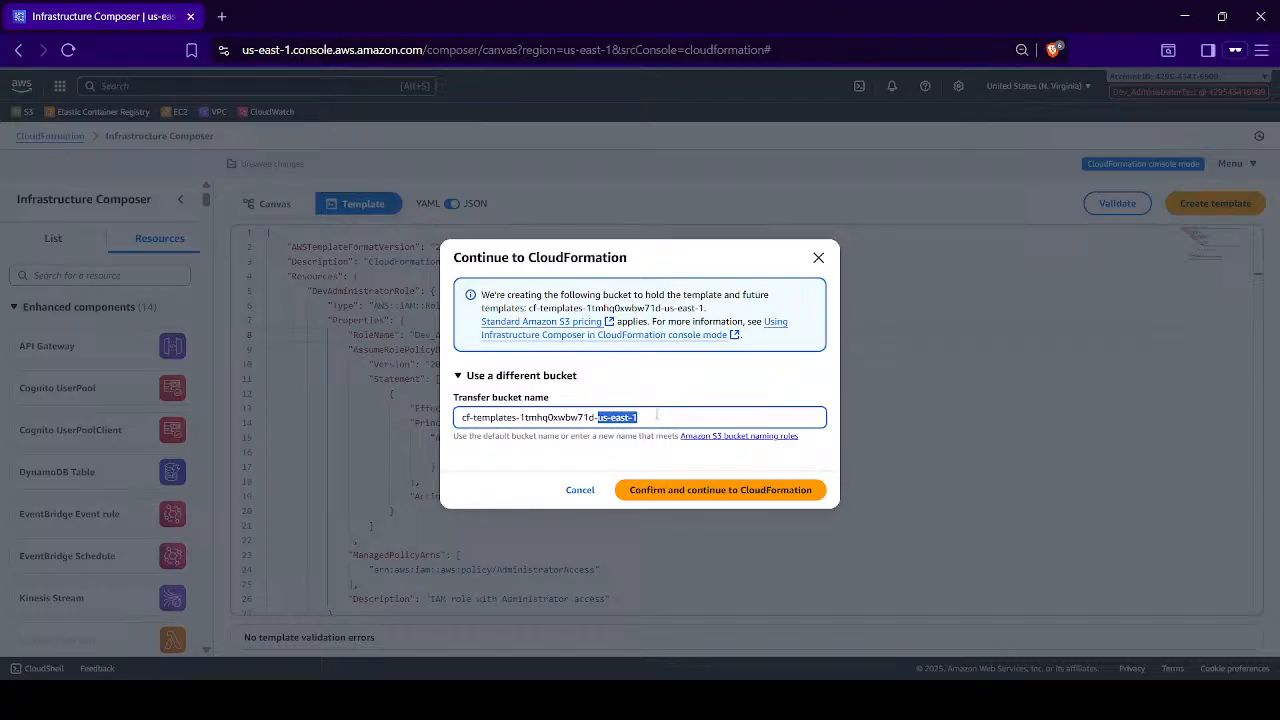
click(666, 490)
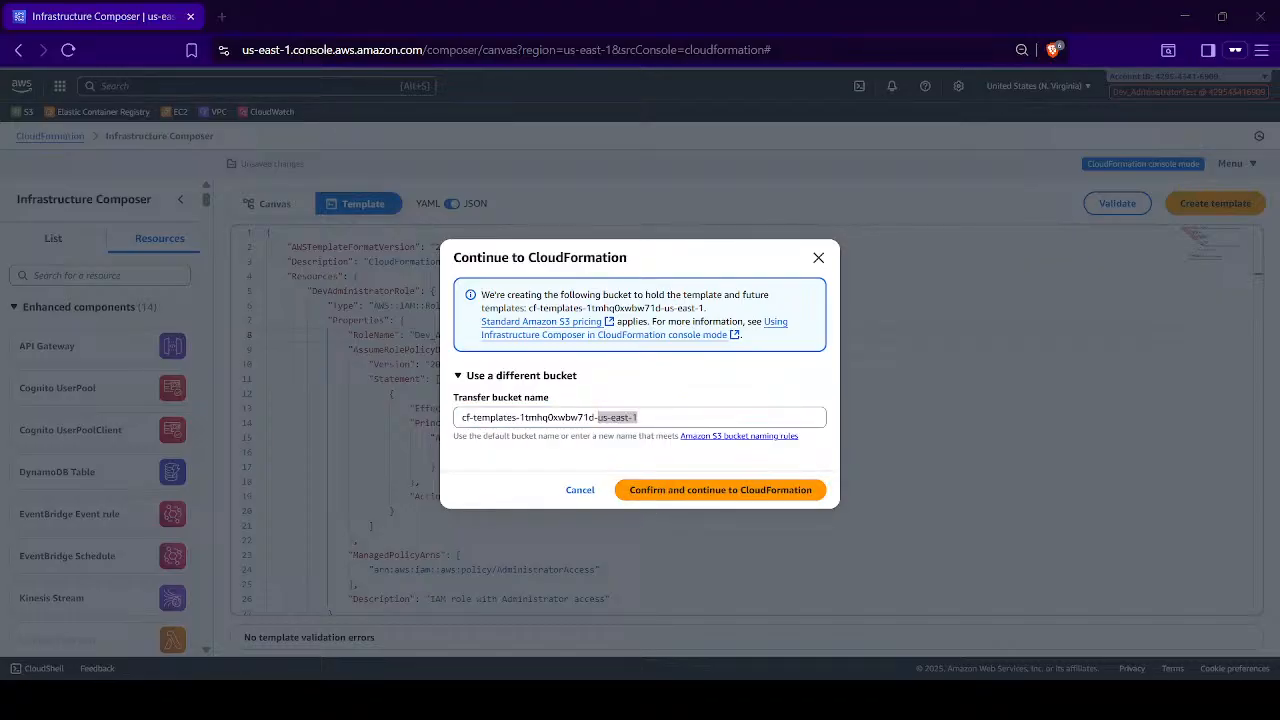
click(668, 490)
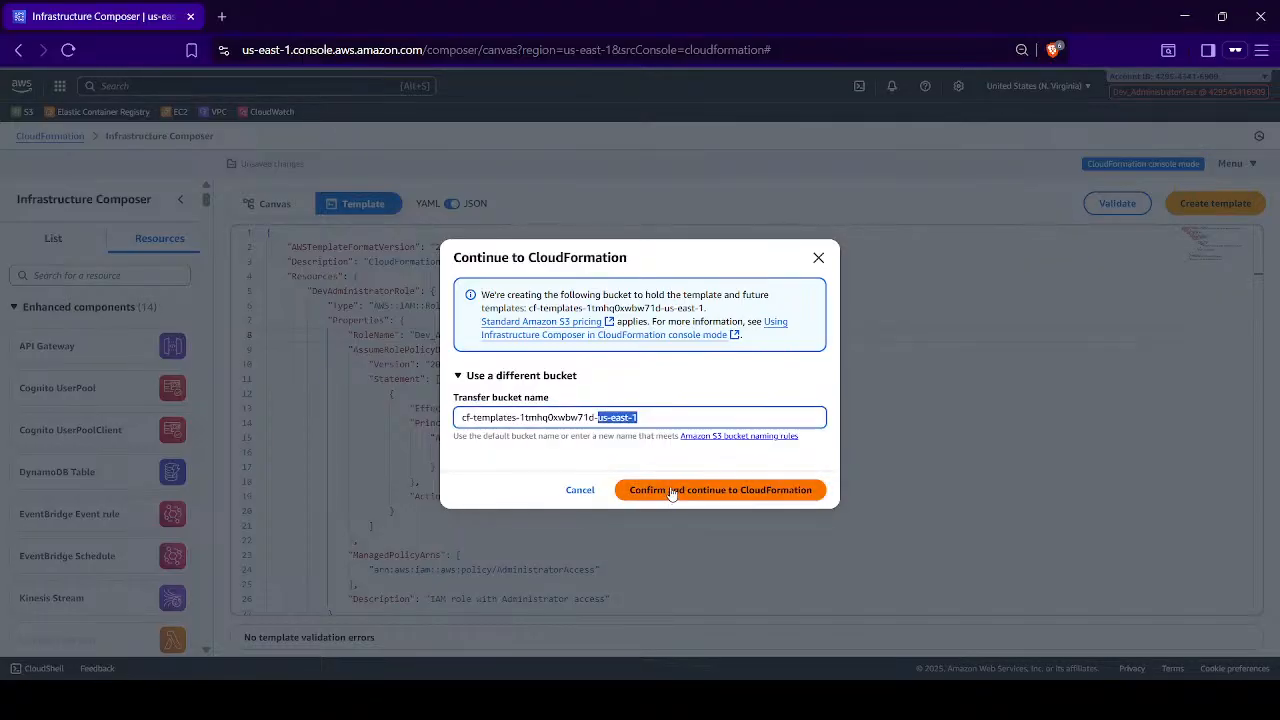
click(679, 494)
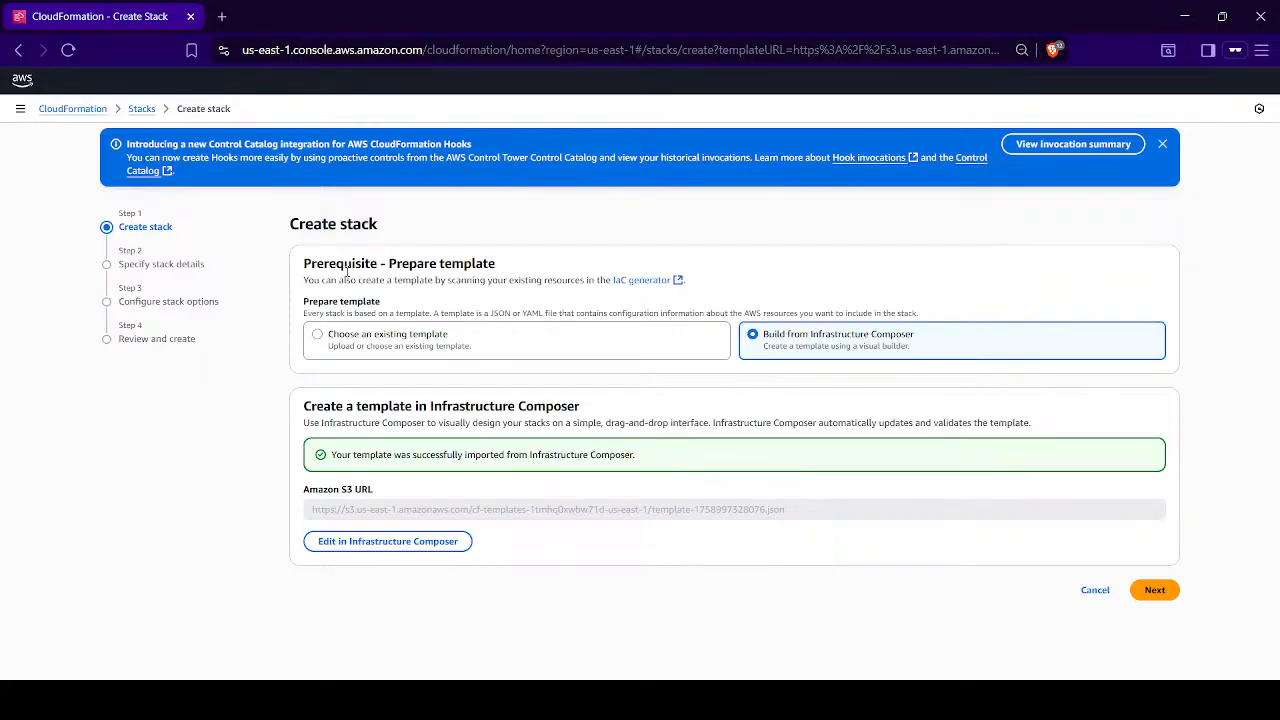
- Copy the imported template's Amazon S3 URL, try opening it in a new browser tab, and return to the Create stack page
drag(304, 497, 376, 507)
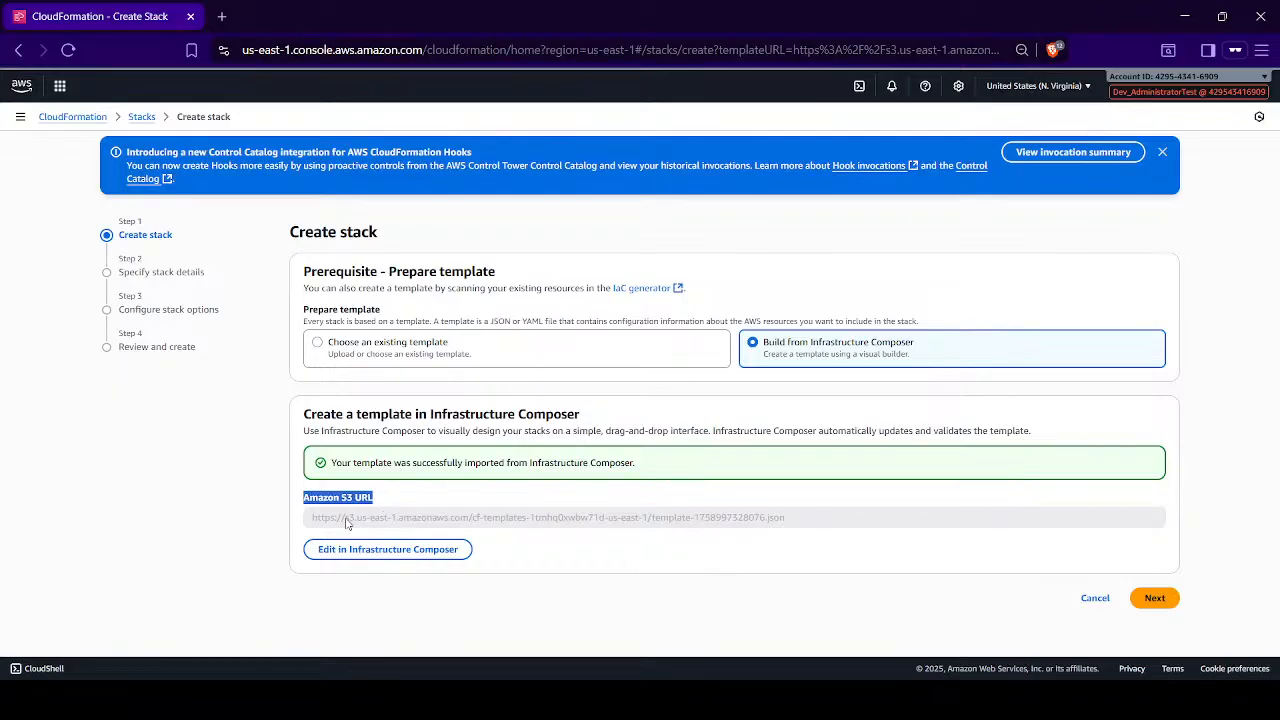
drag(313, 542, 800, 541)
key(ctrl+c)
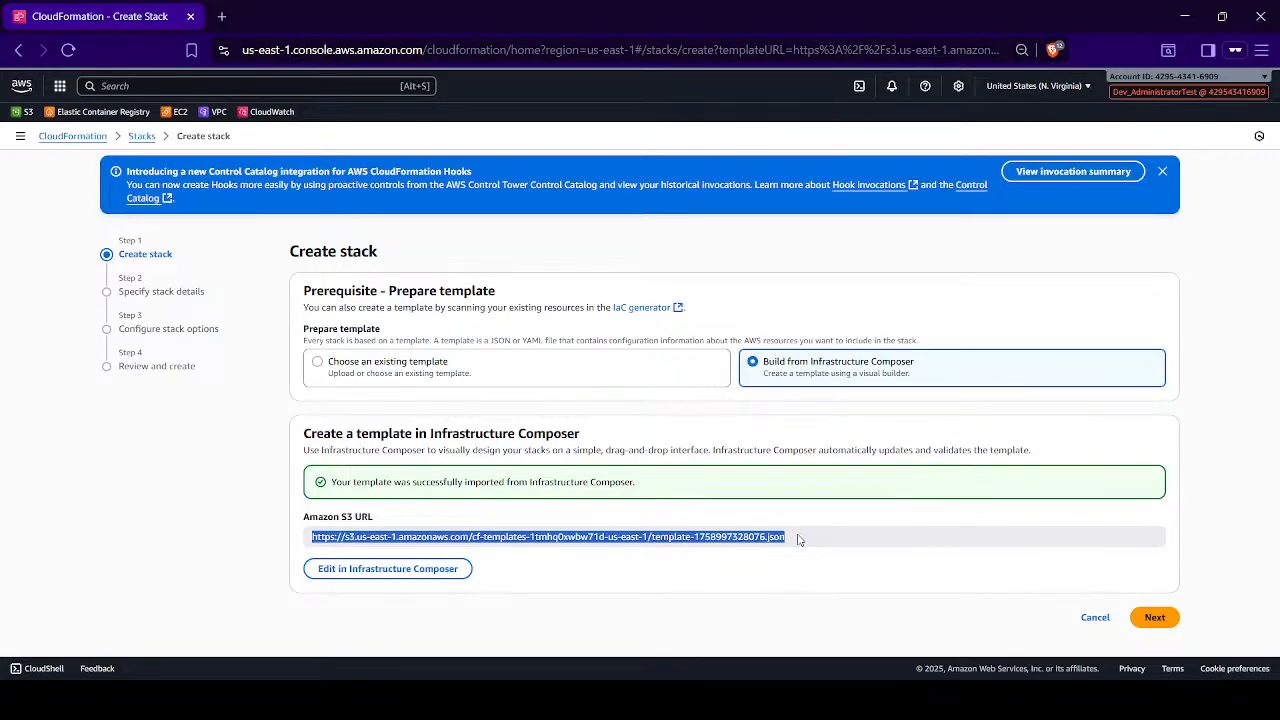
click(221, 16)
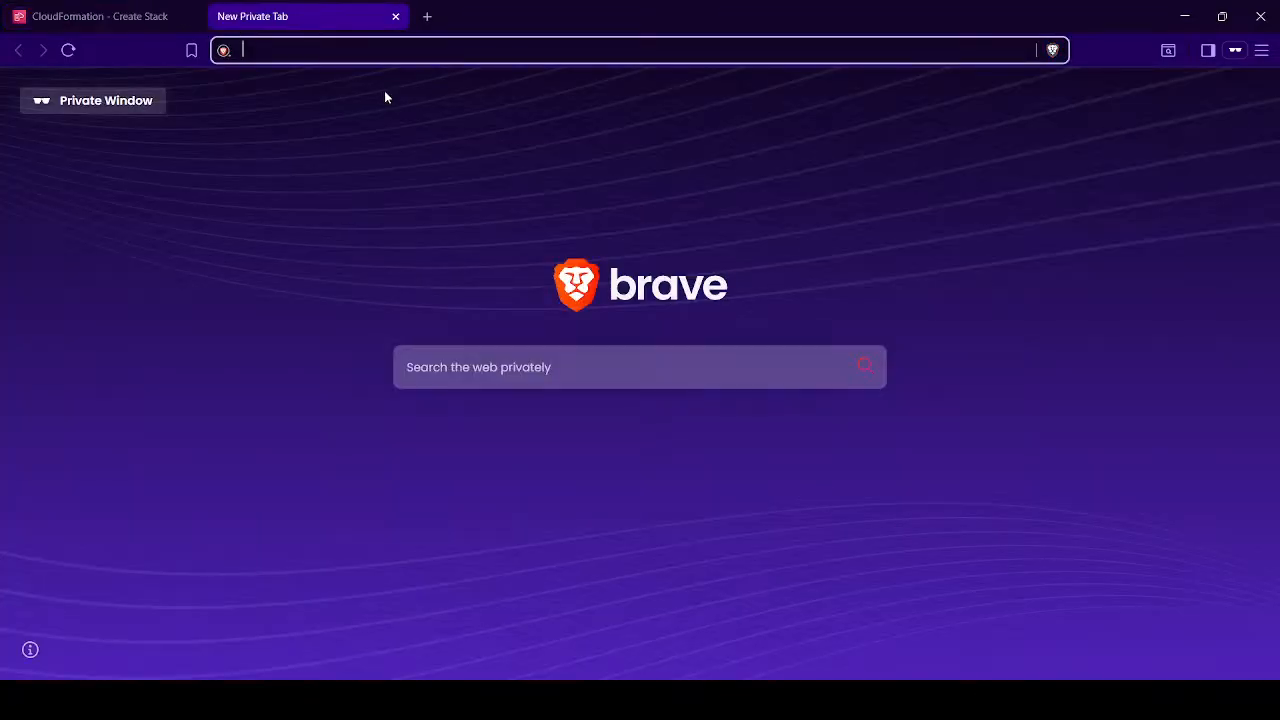
key(ctrl+v)
key(Return)
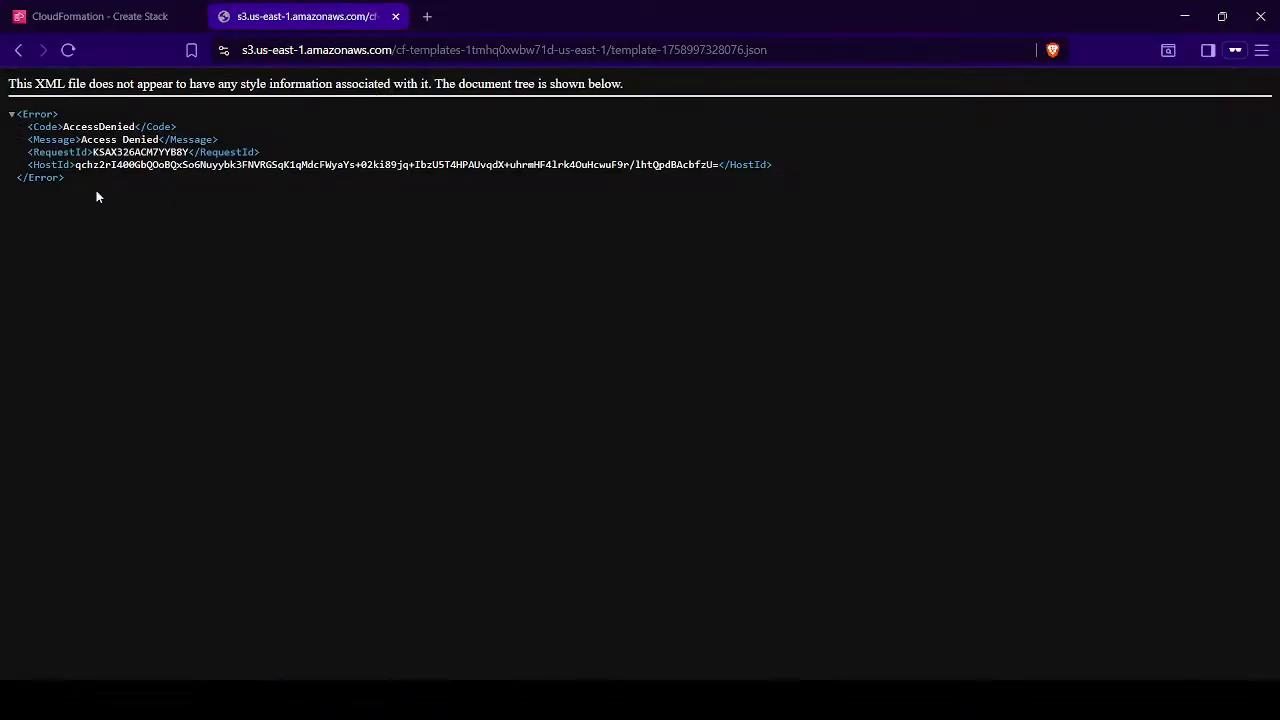
key(ctrl+plus)
key(ctrl+plus)
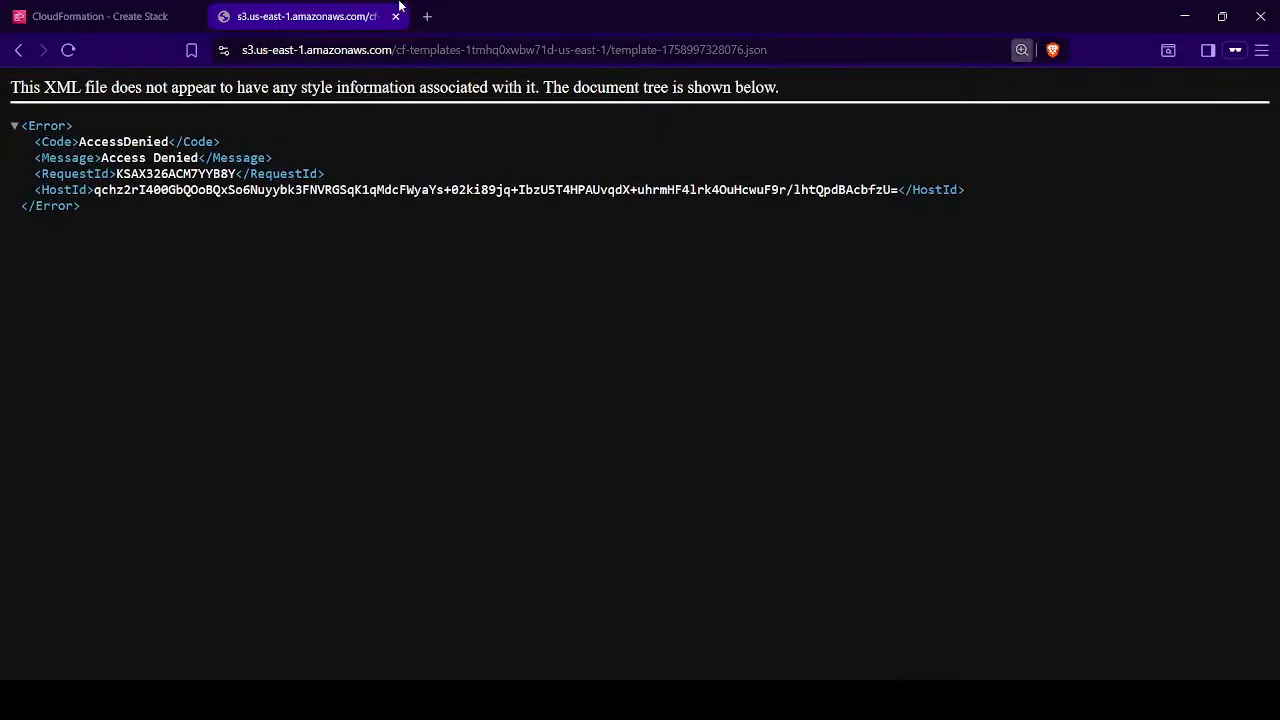
click(140, 18)
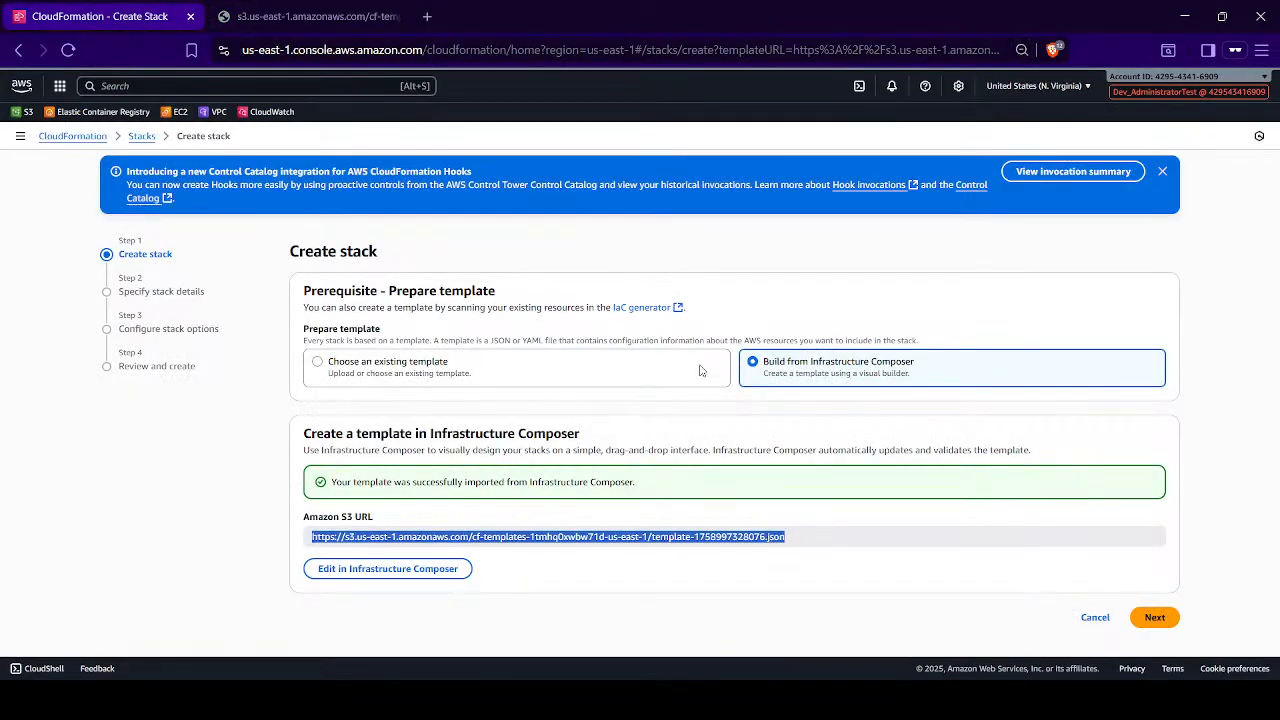
click(648, 436)
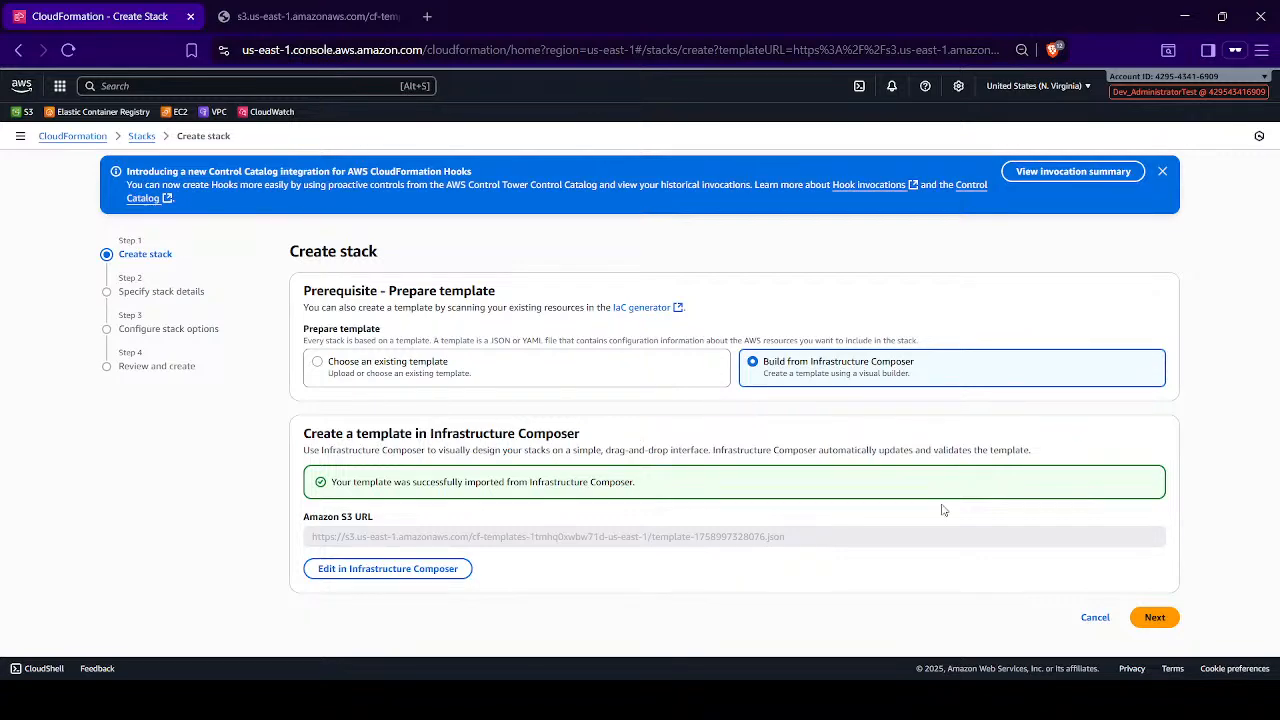
- Proceed to the stack details and name the stack AdministratorAccessRole
click(1150, 616)
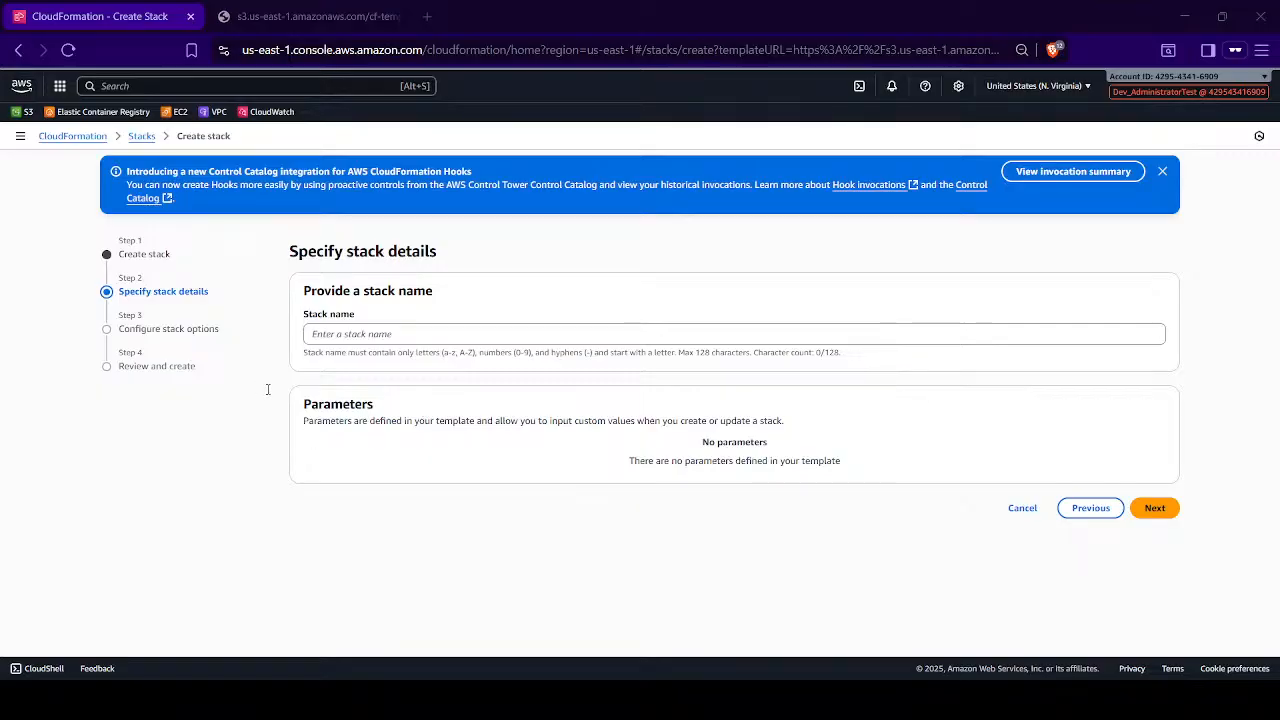
click(555, 334)
text(AdministratorAccessRole)
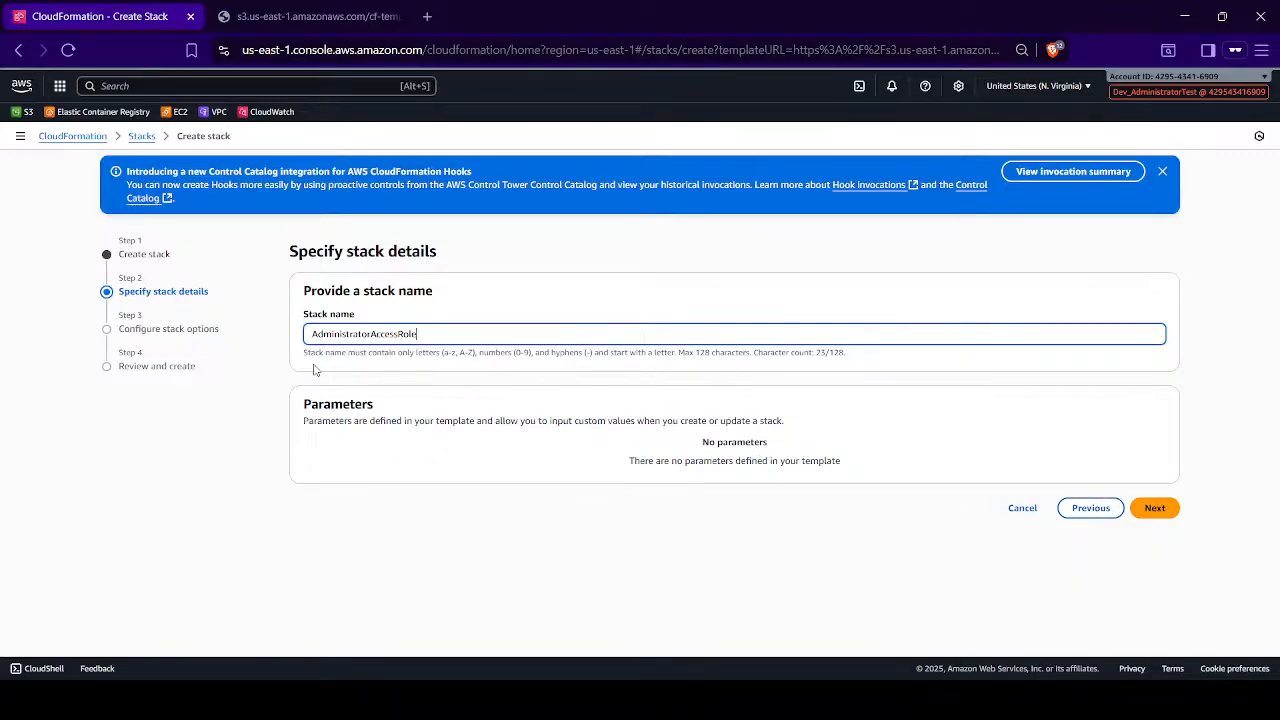
- Keep AdministratorAccessRole as the stack name and proceed to the stack options
triple_click(525, 336)
click(525, 336)
click(1160, 511)
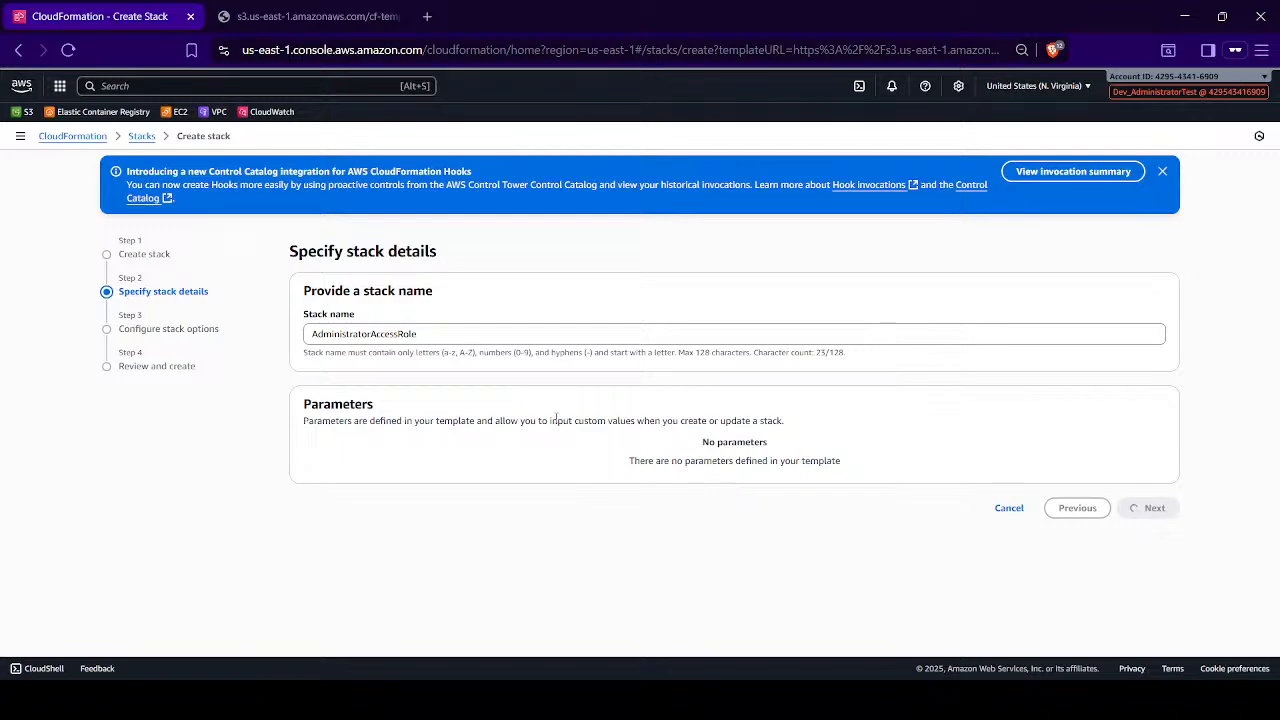
- Review the tags, permissions, stack failure options and additional settings, including the stack policy choices
scroll(370, 461, down, 1)
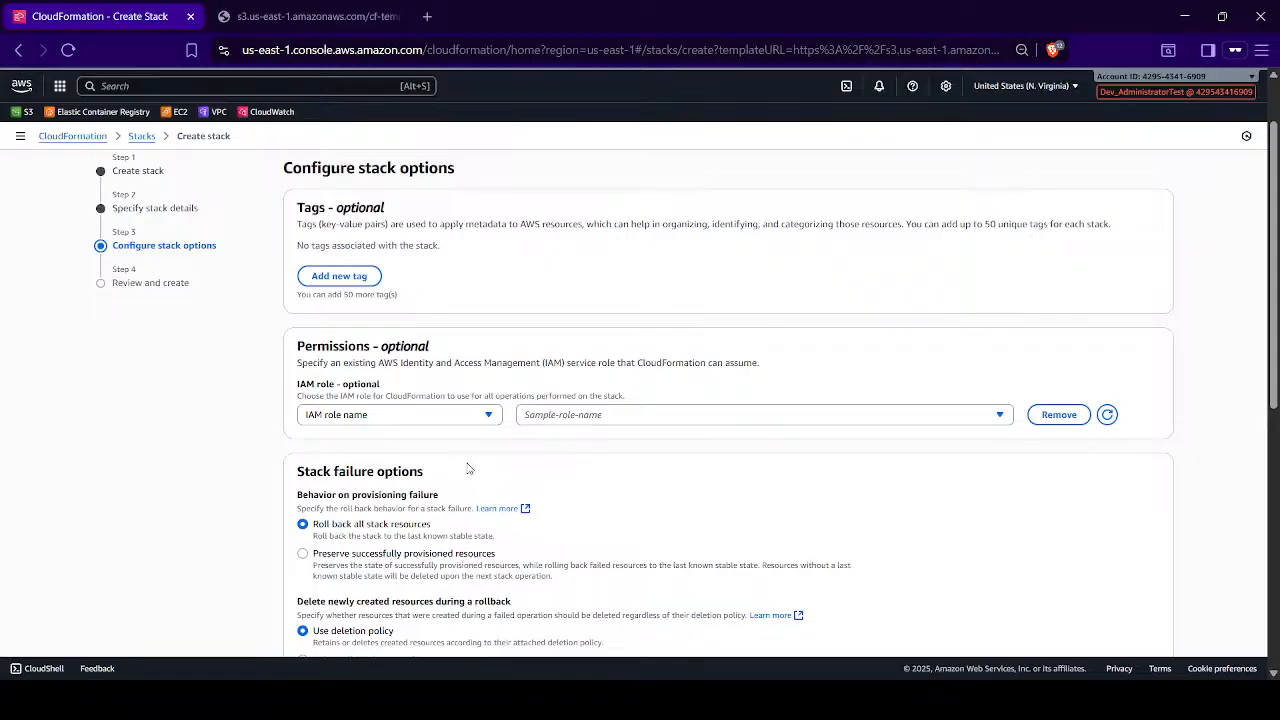
scroll(468, 469, down, 2)
scroll(418, 405, up, 1)
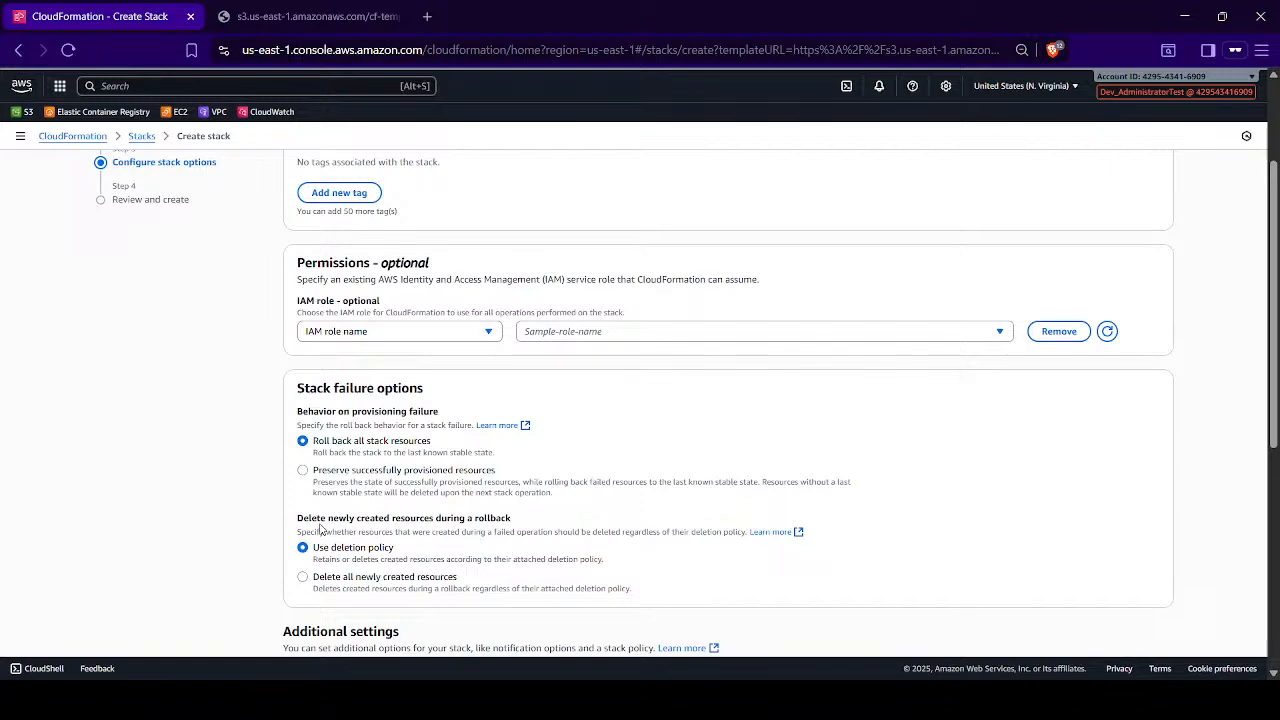
scroll(320, 530, down, 2)
drag(299, 222, 447, 231)
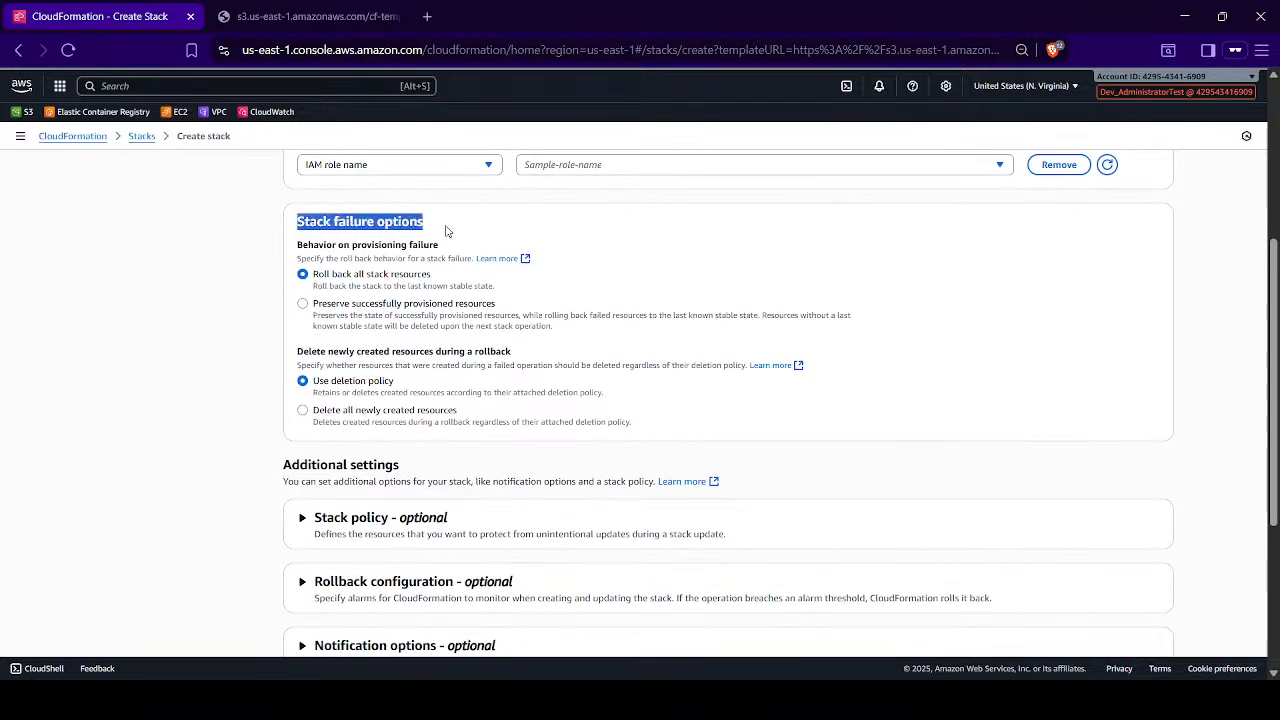
drag(309, 352, 532, 357)
click(532, 357)
scroll(531, 357, down, 2)
scroll(403, 405, up, 2)
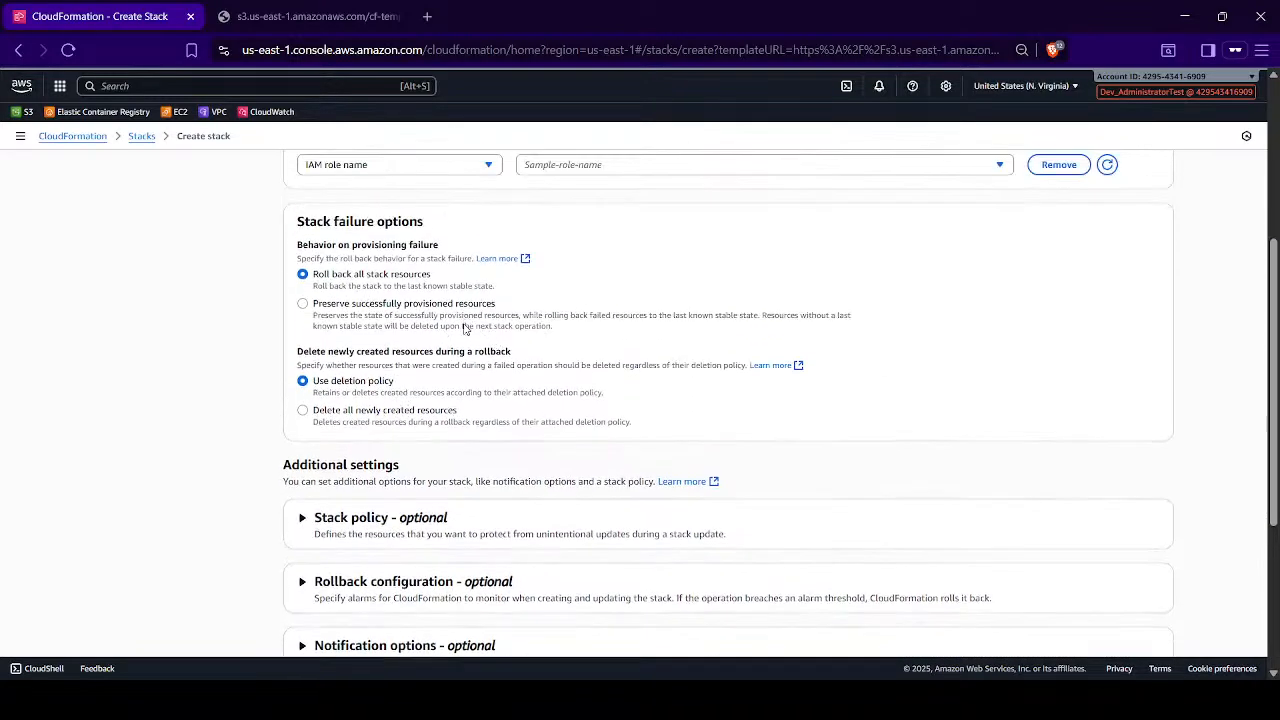
scroll(465, 323, down, 1)
scroll(414, 436, down, 2)
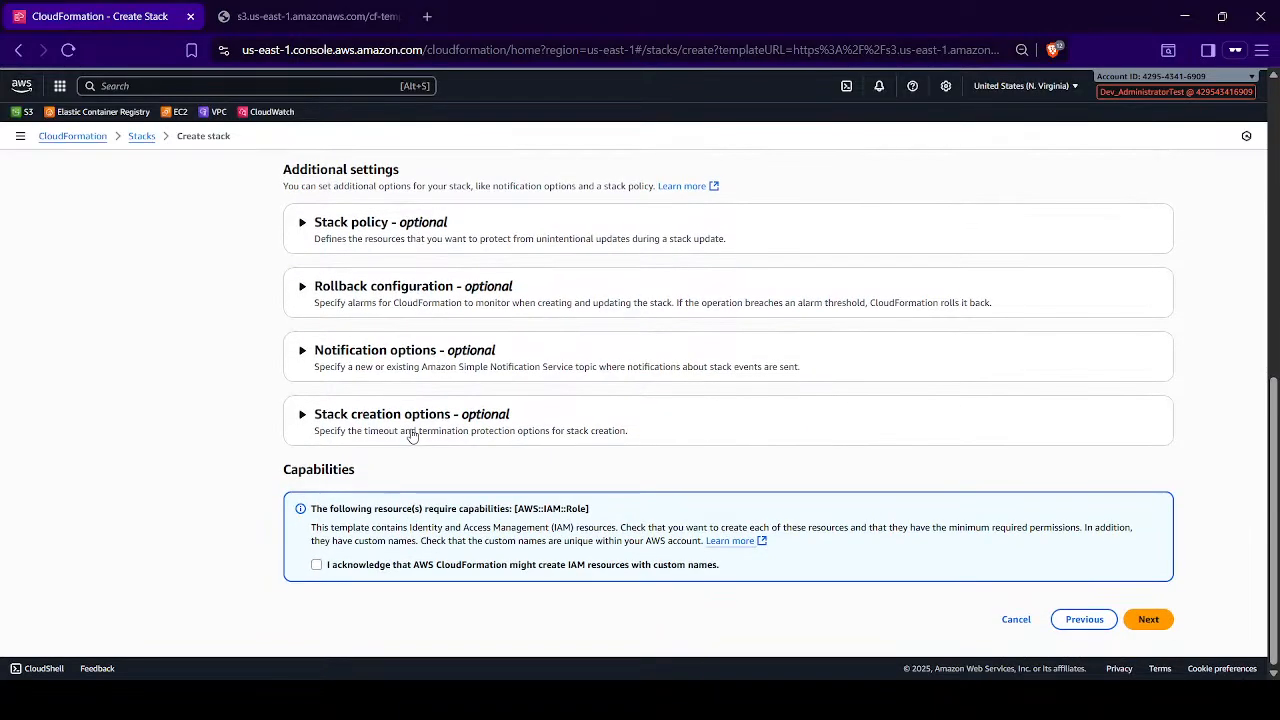
click(355, 226)
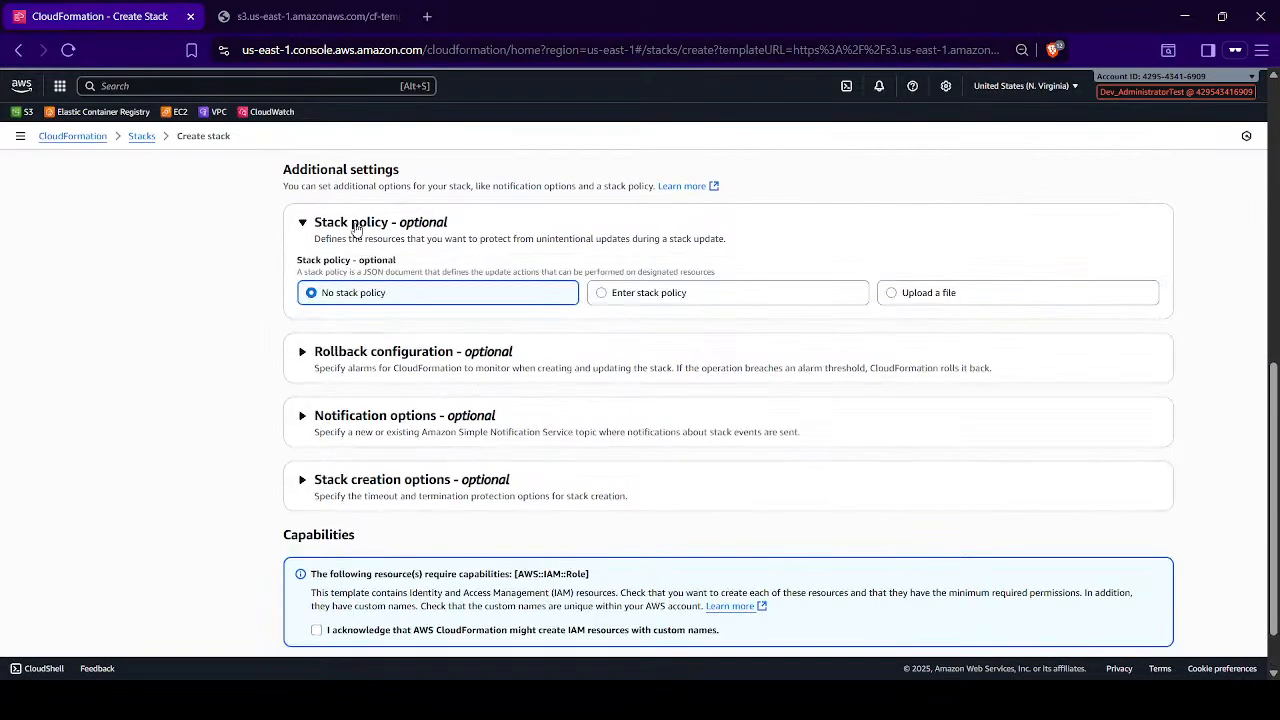
click(355, 224)
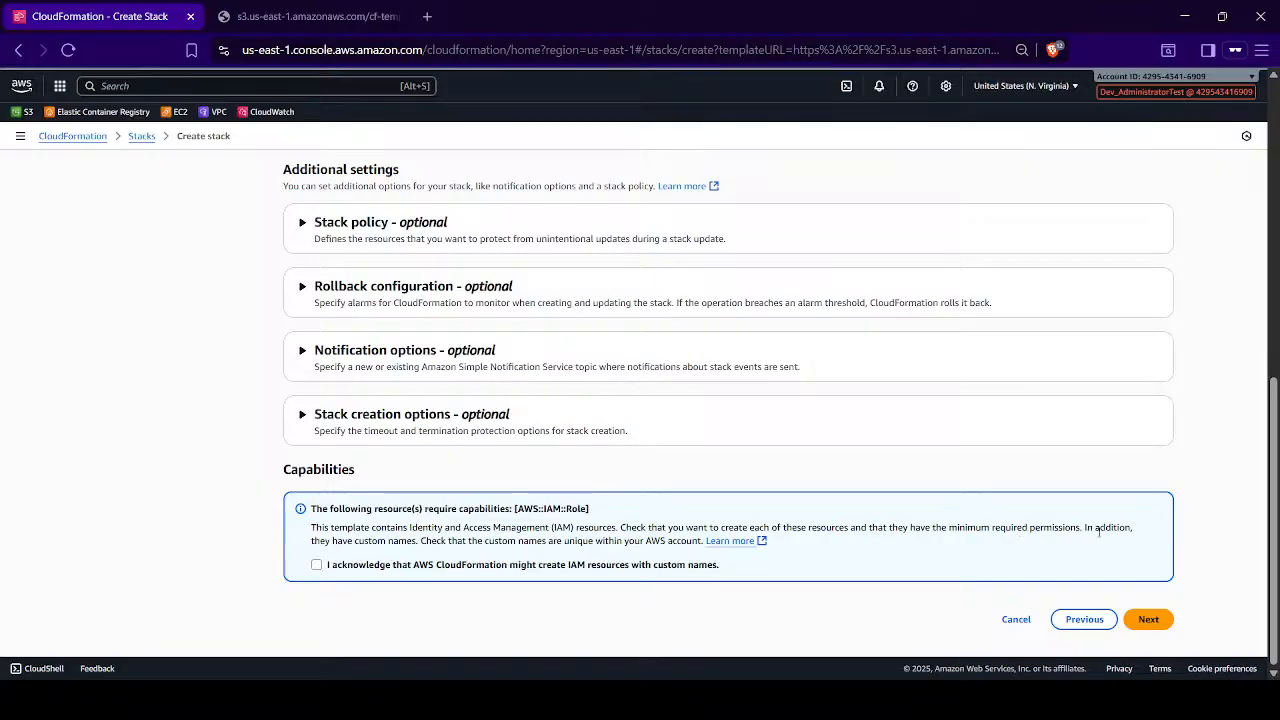
- Check the resource type that requires capabilities and the role currently active in the account
drag(588, 510, 512, 510)
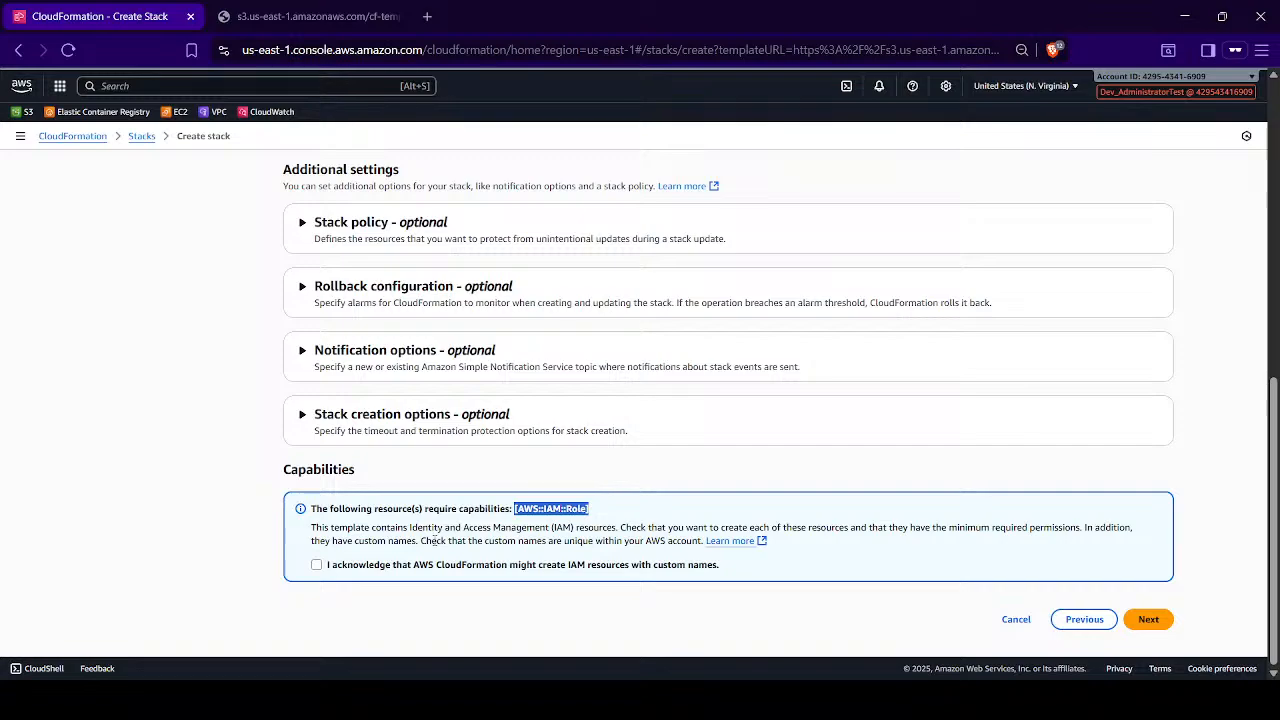
click(1168, 92)
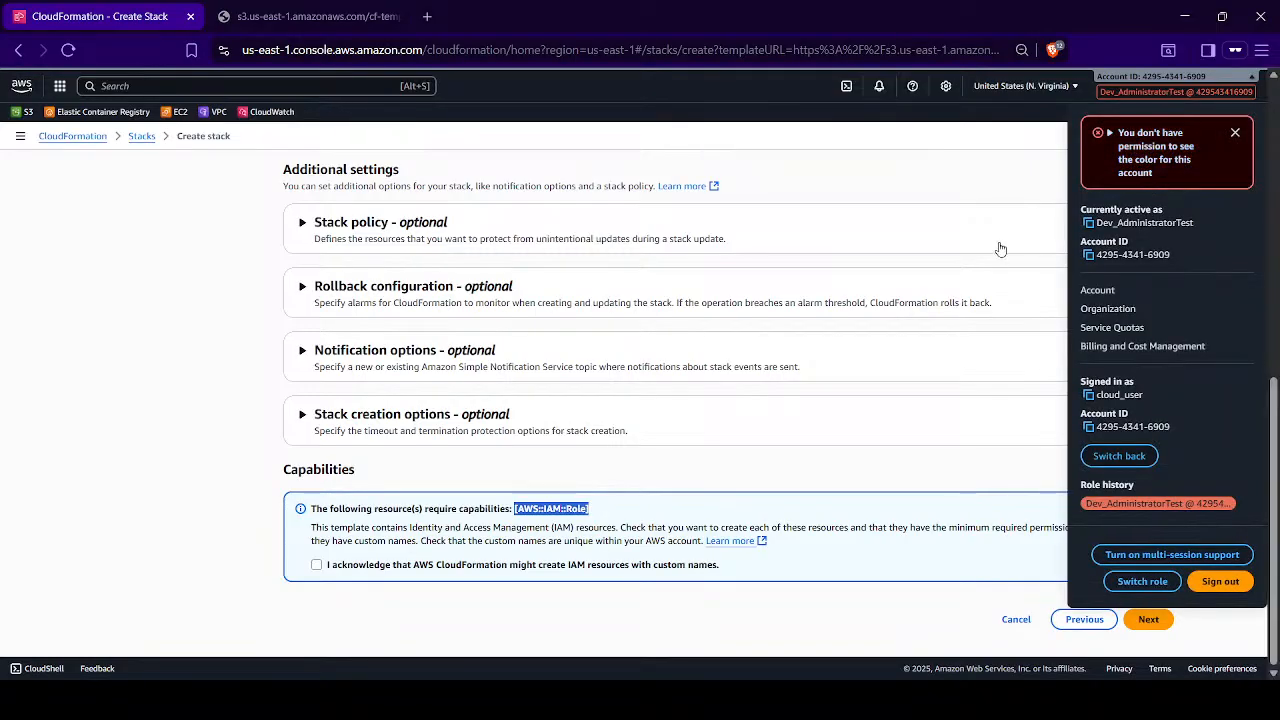
click(935, 268)
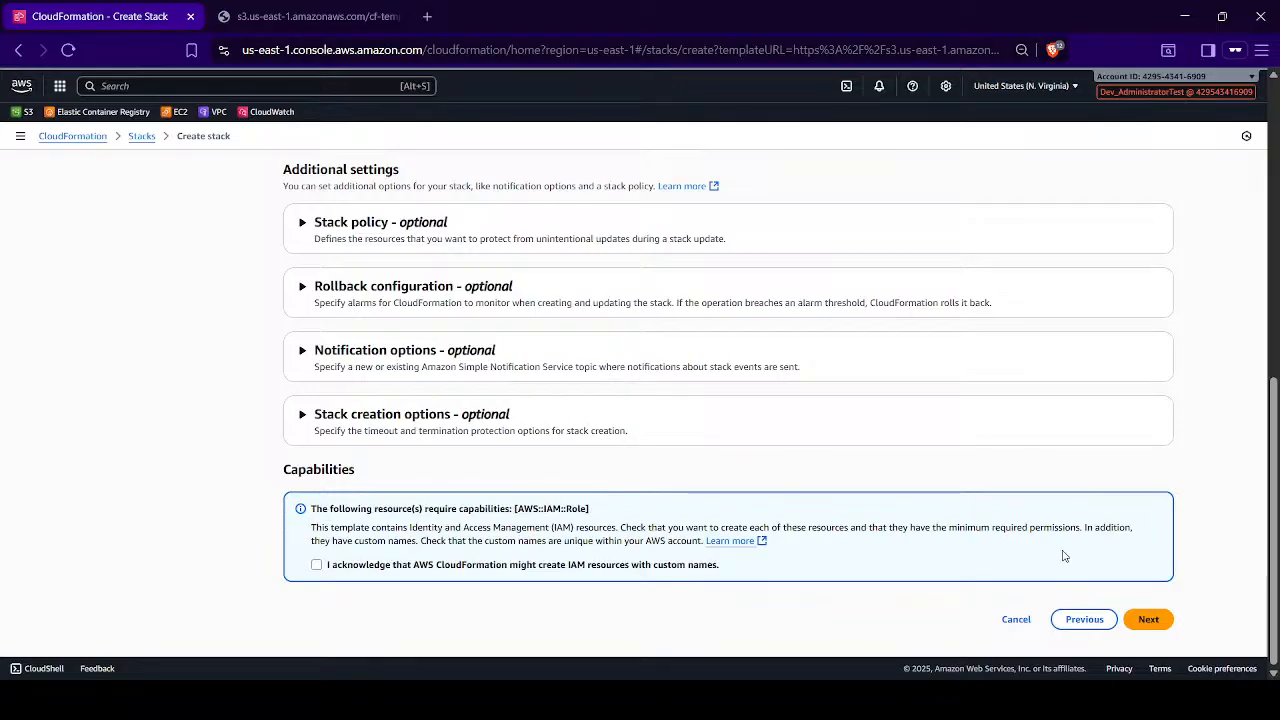
- Acknowledge that CloudFormation might create IAM resources with custom names and proceed to the final review
click(1148, 619)
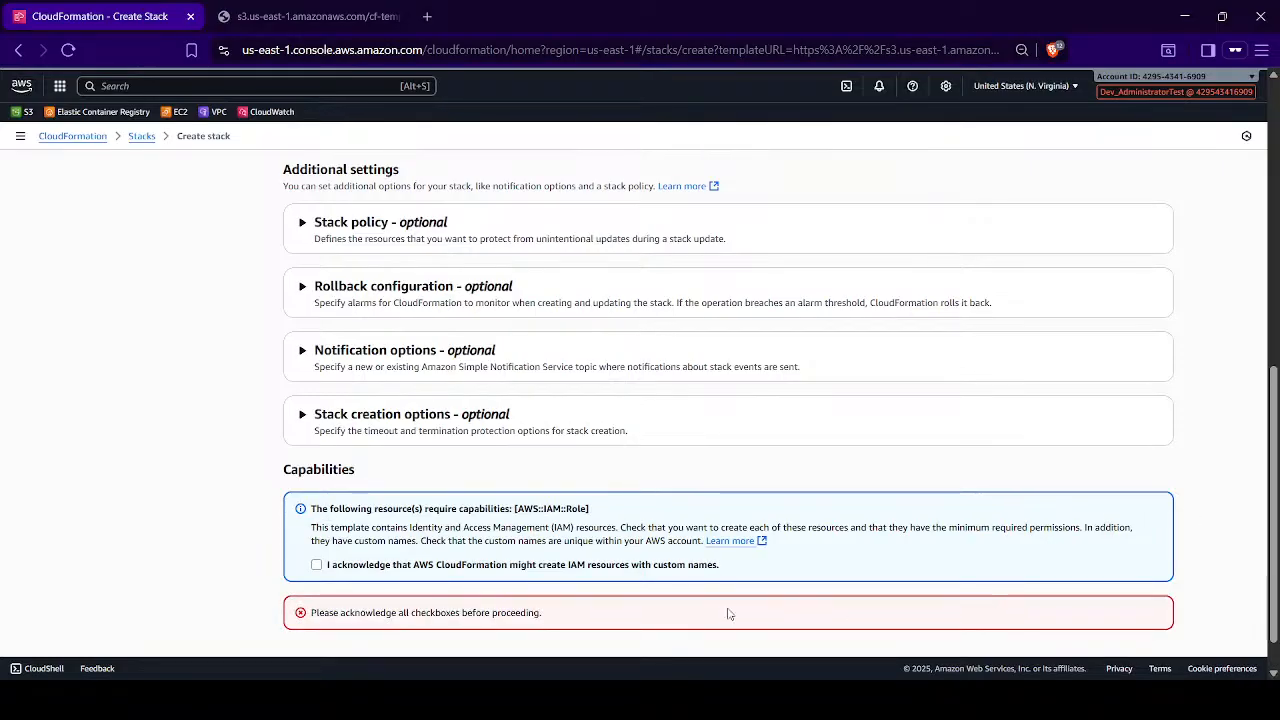
click(511, 566)
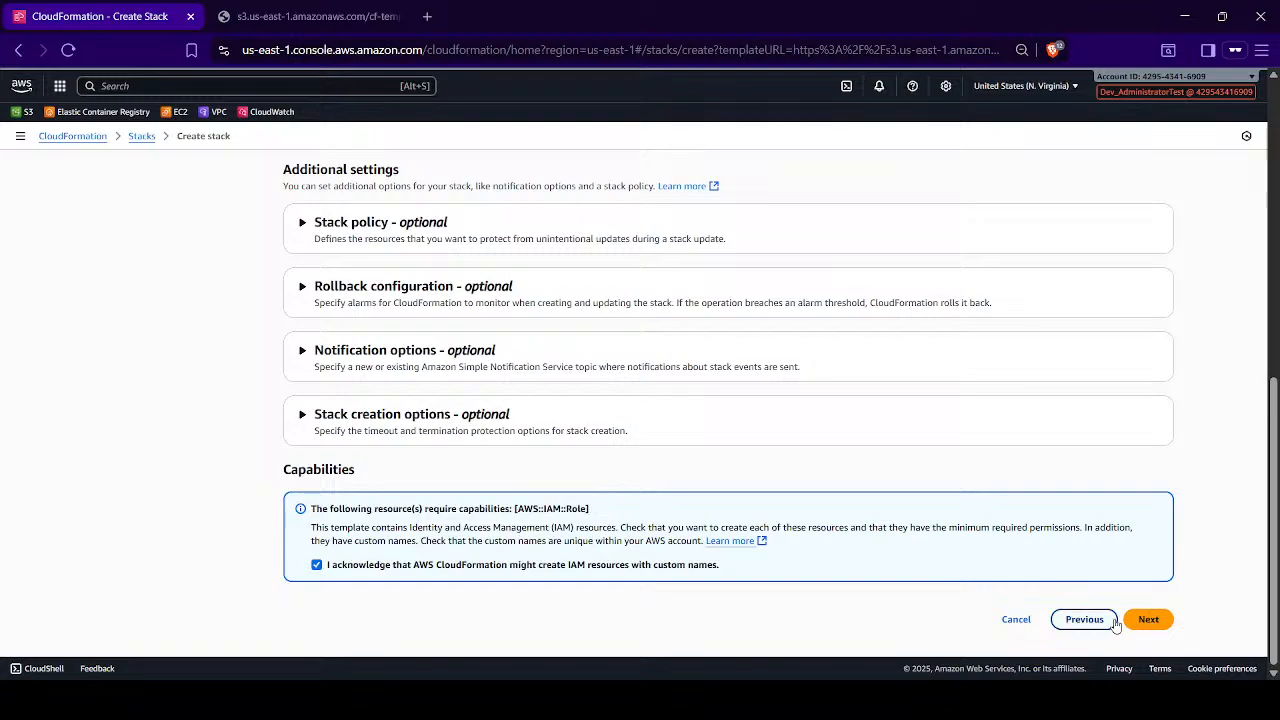
click(1170, 619)
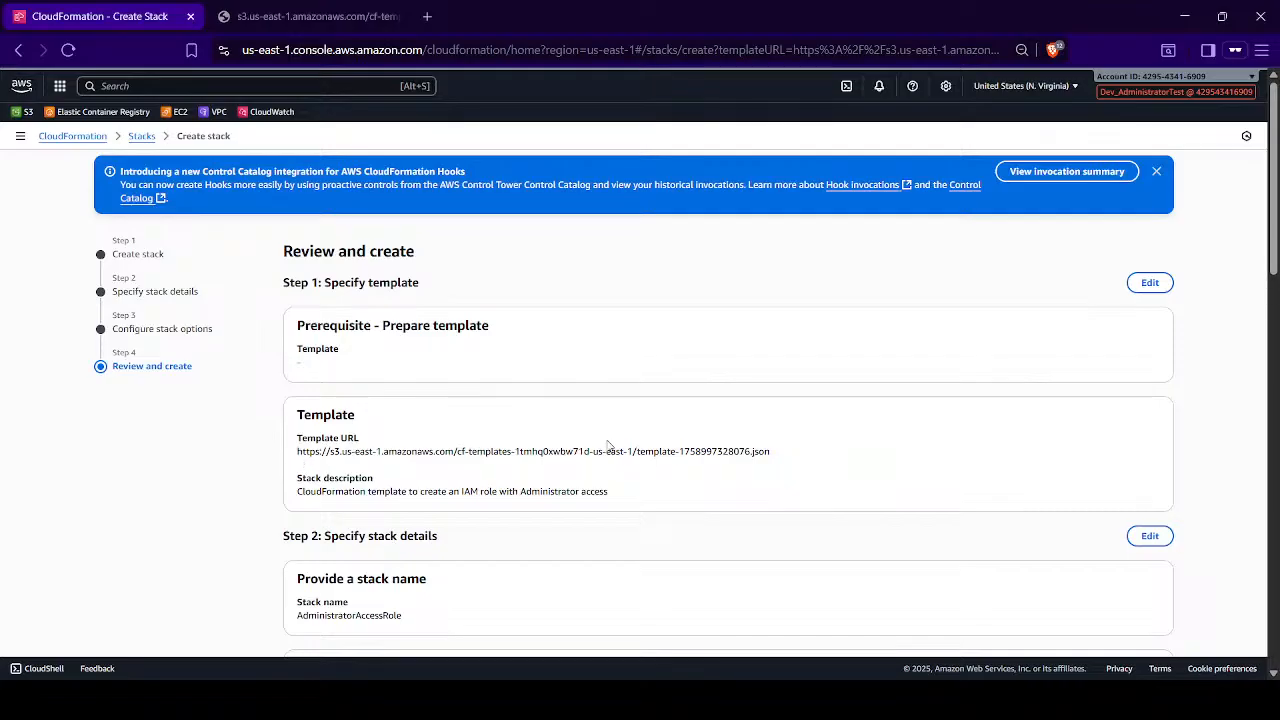
- Review the template URL, stack name and remaining settings, and submit the stack for creation
scroll(608, 441, down, 3)
scroll(608, 441, up, 2)
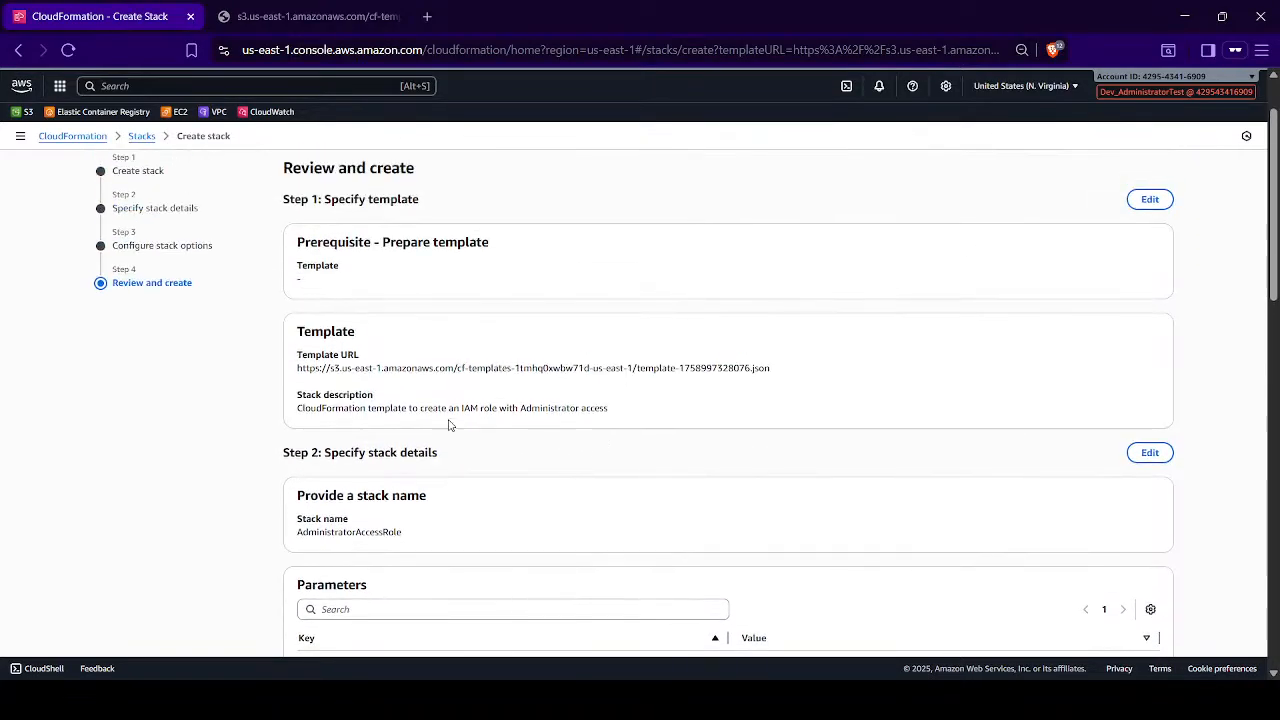
drag(298, 368, 831, 374)
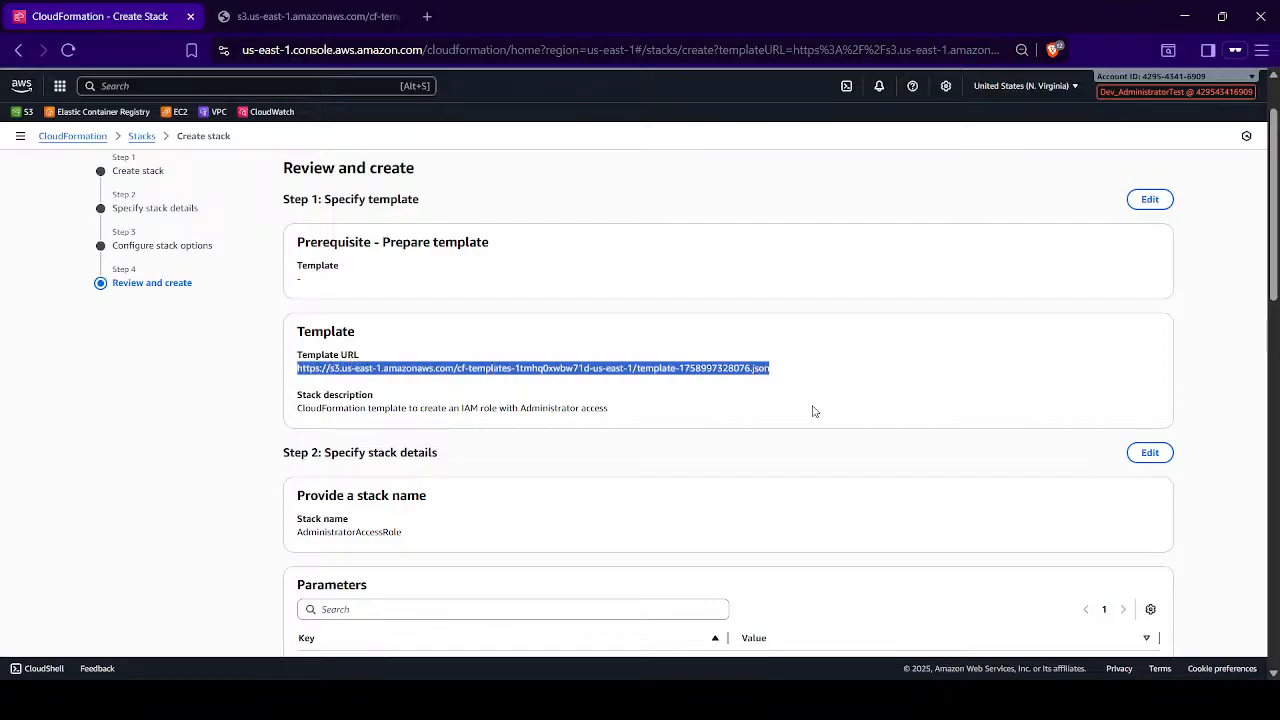
scroll(812, 410, down, 1)
scroll(812, 410, down, 1)
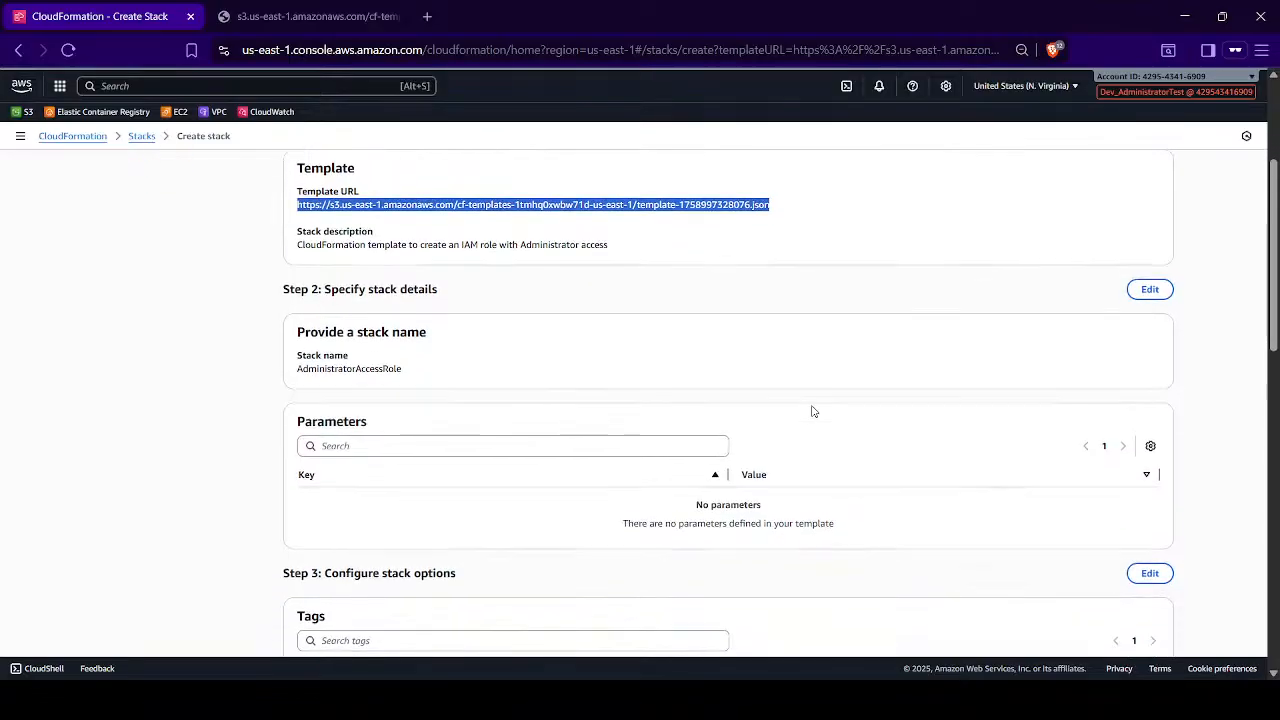
drag(301, 366, 627, 372)
click(627, 372)
scroll(797, 369, down, 8)
scroll(830, 424, down, 4)
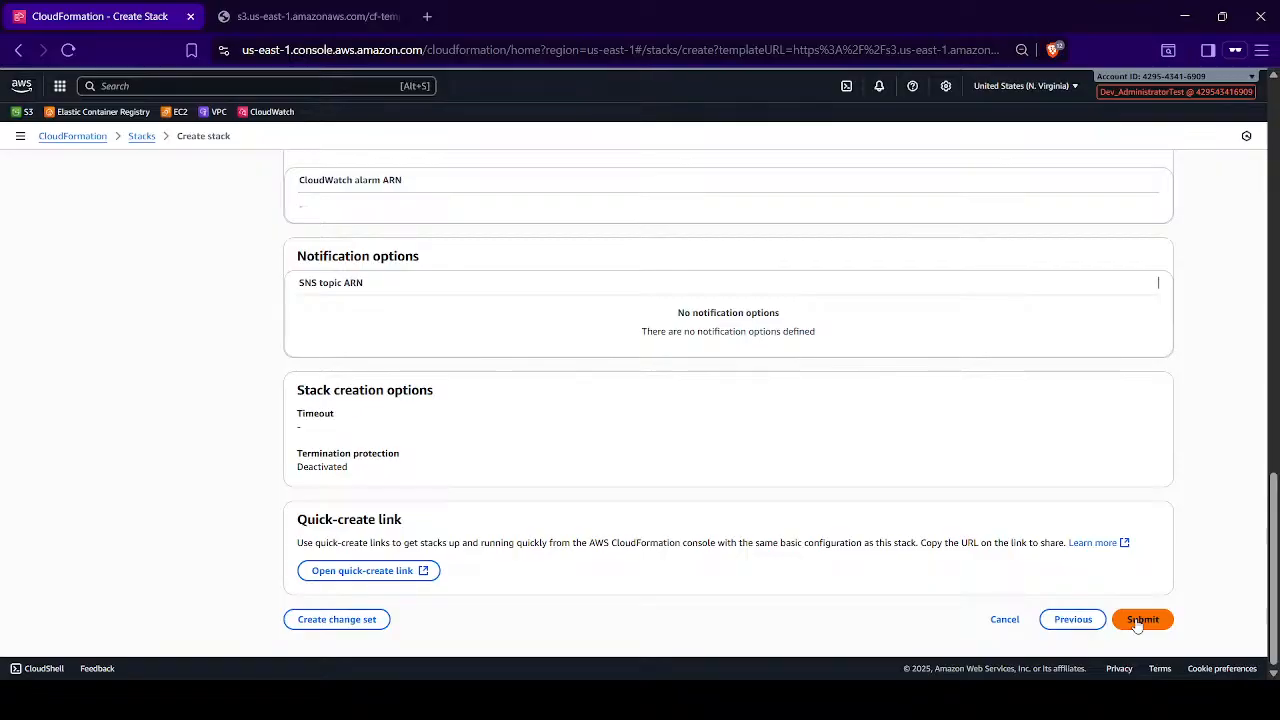
click(1137, 622)
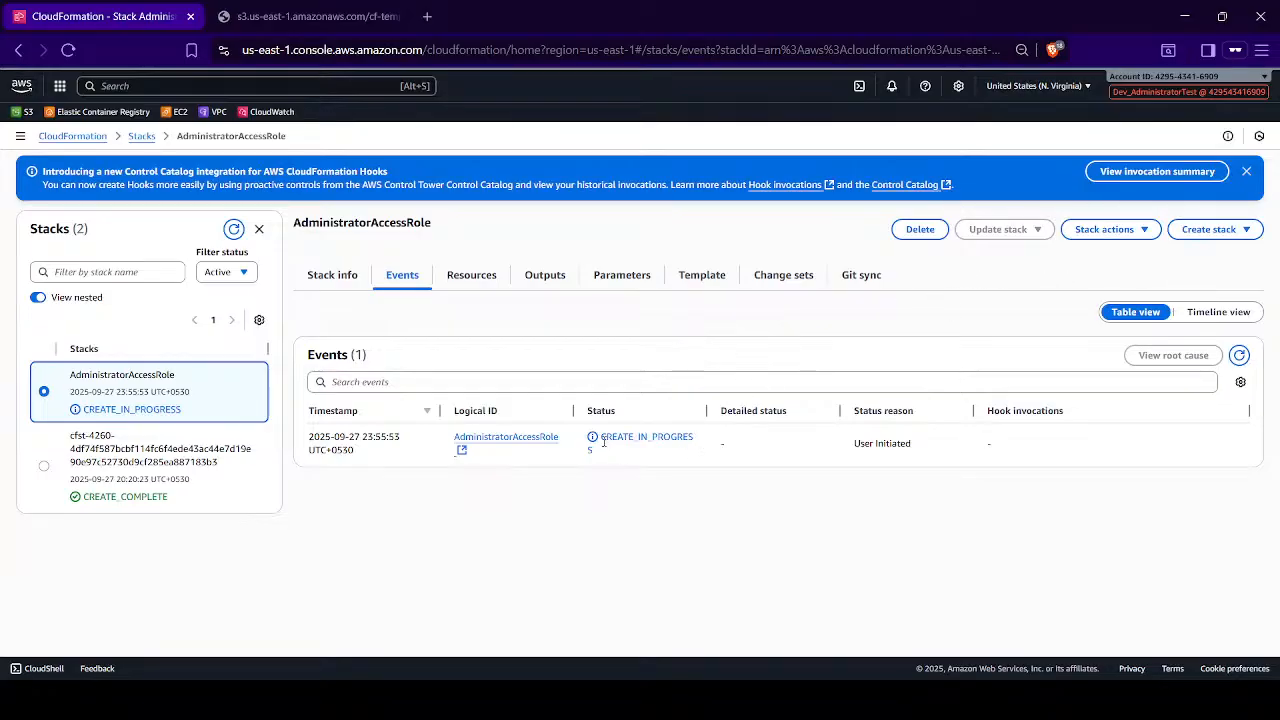
- Widen the Status column of the events list and check the AdministratorAccessRole stack's creation status
drag(601, 448, 660, 463)
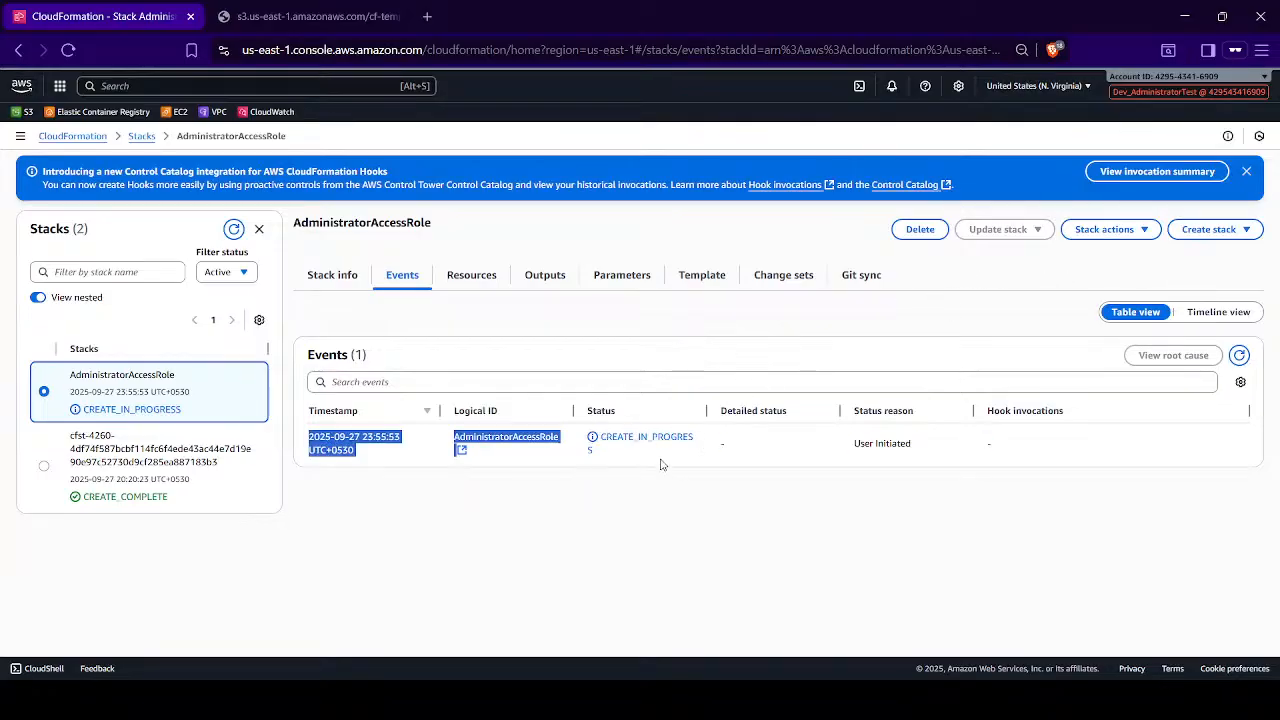
click(593, 445)
key(ctrl+minus)
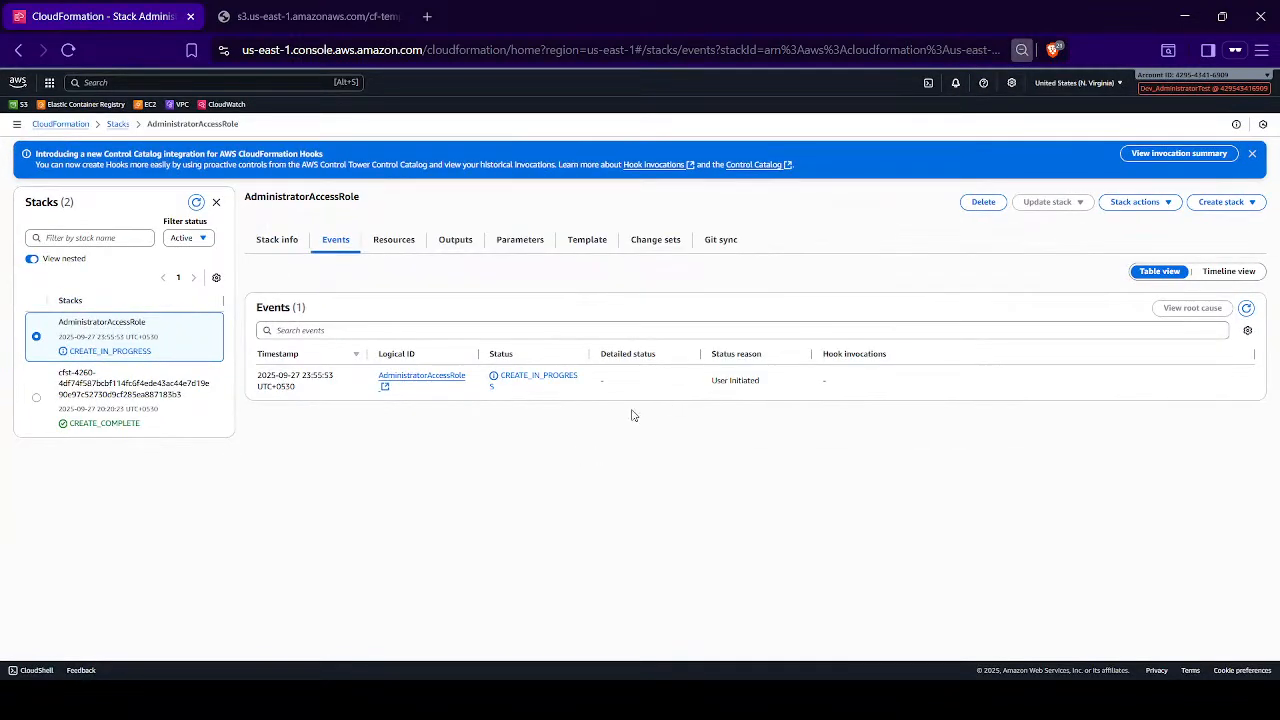
drag(658, 395, 692, 395)
key(ctrl+plus)
key(ctrl+minus)
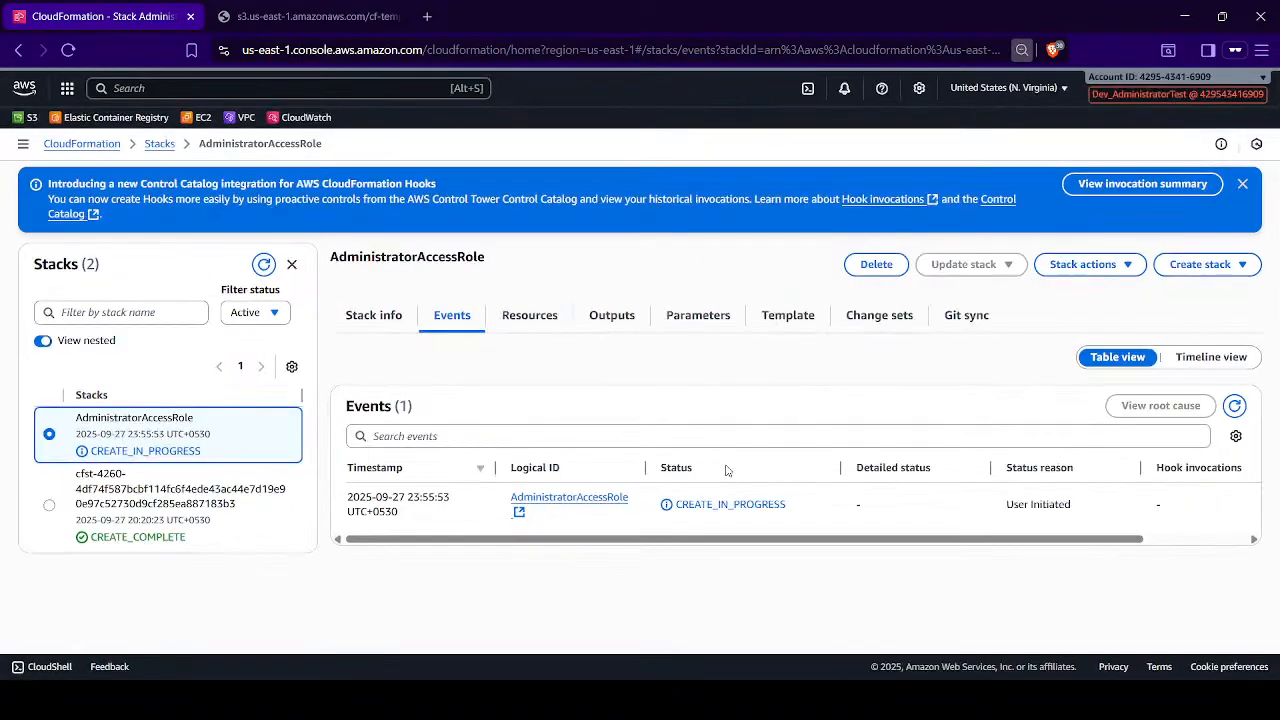
key(ctrl+plus)
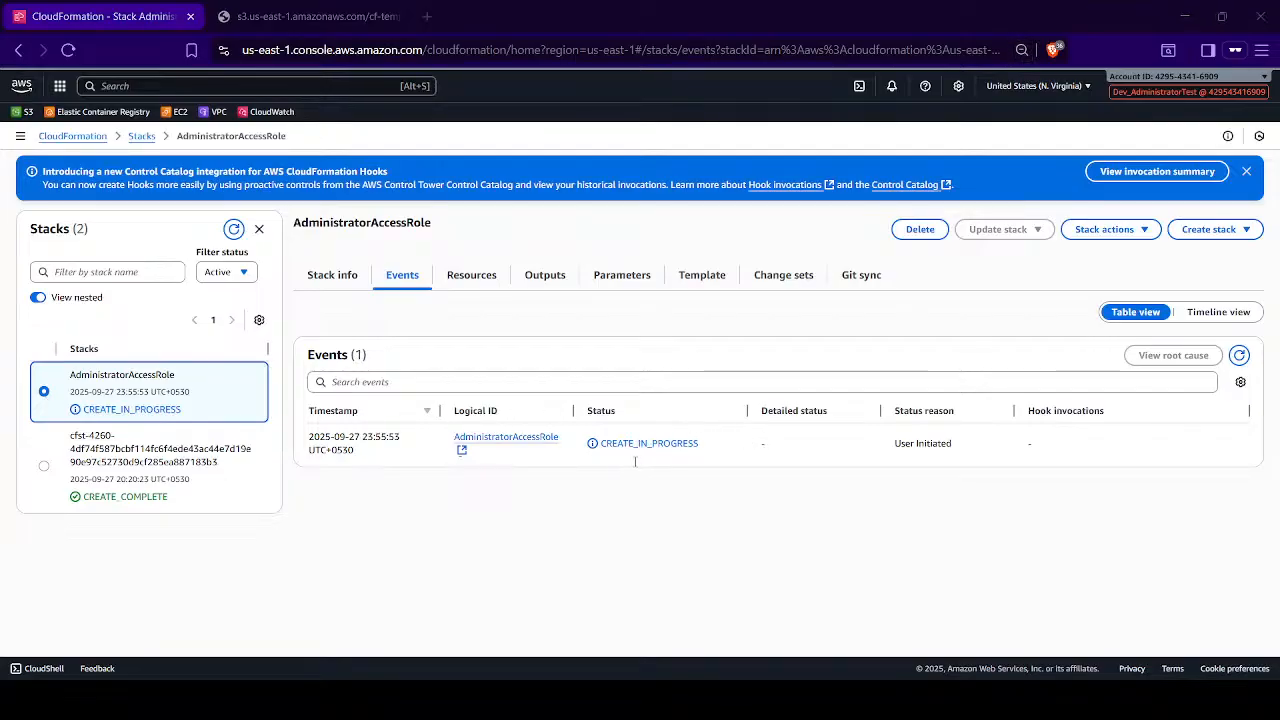
click(755, 418)
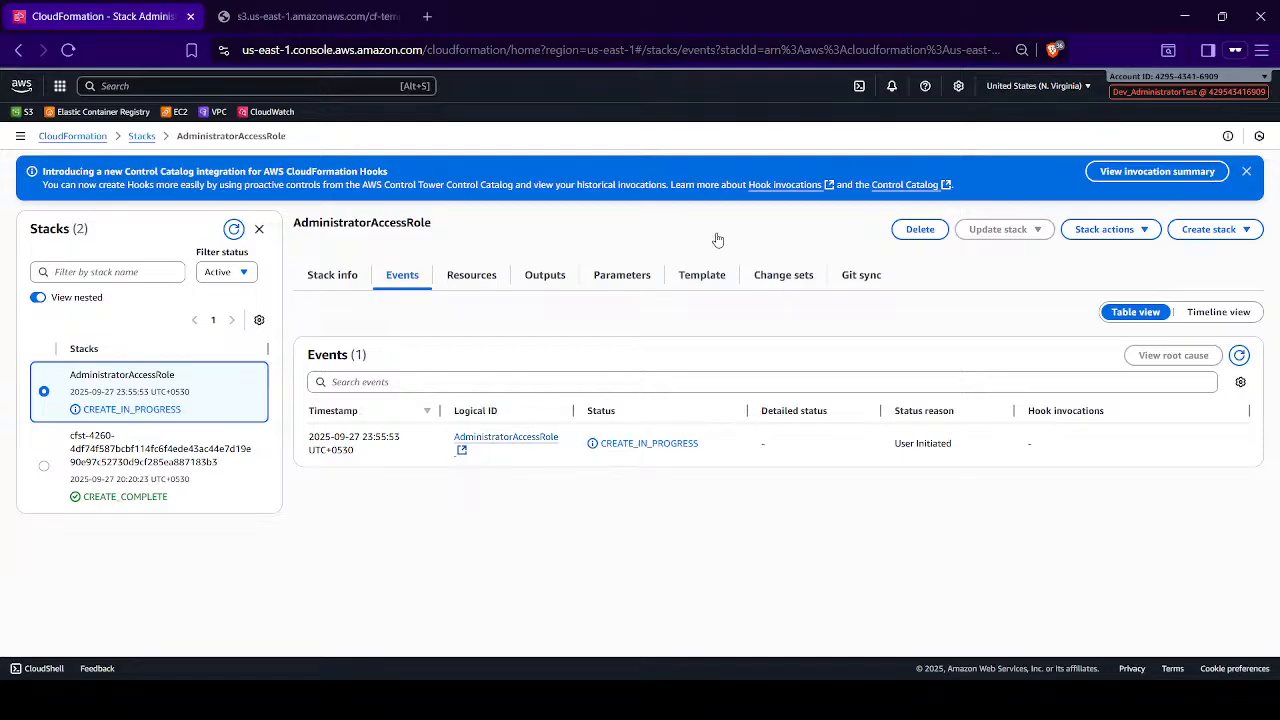
- Refresh the stack's events and widen the Logical ID column to follow the creation progress
click(1130, 235)
click(1220, 232)
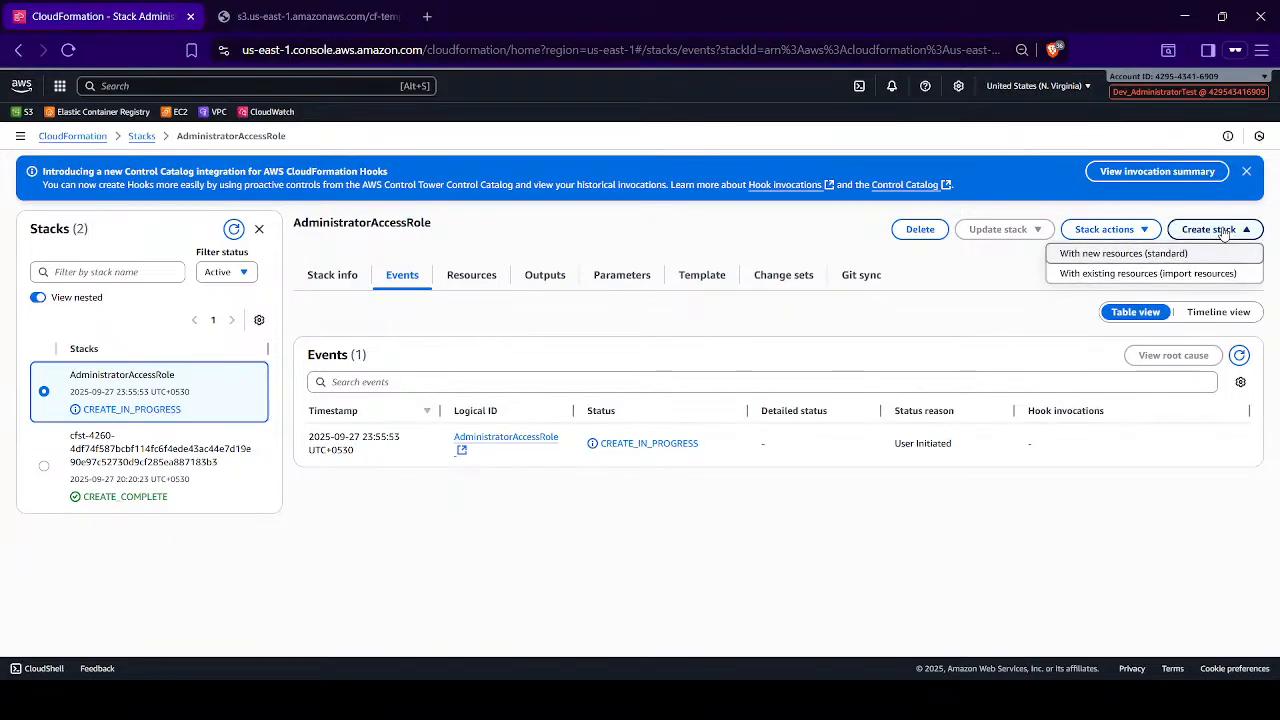
click(1239, 356)
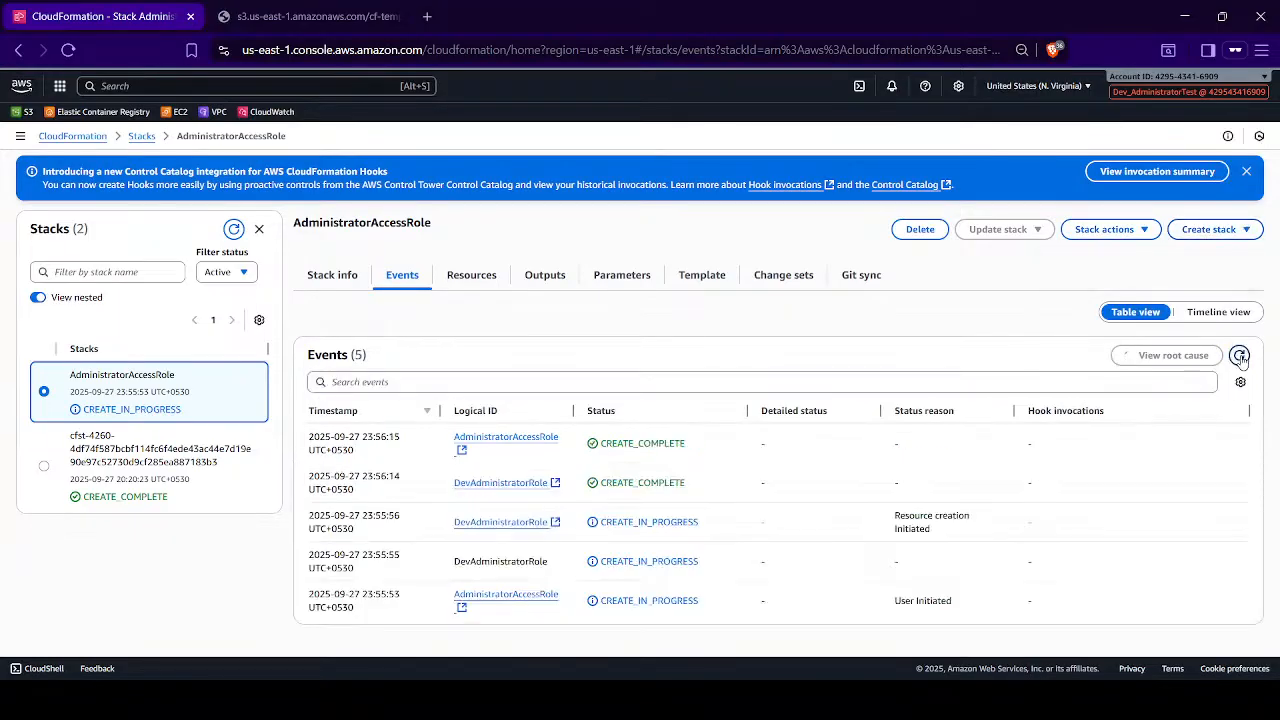
click(1239, 356)
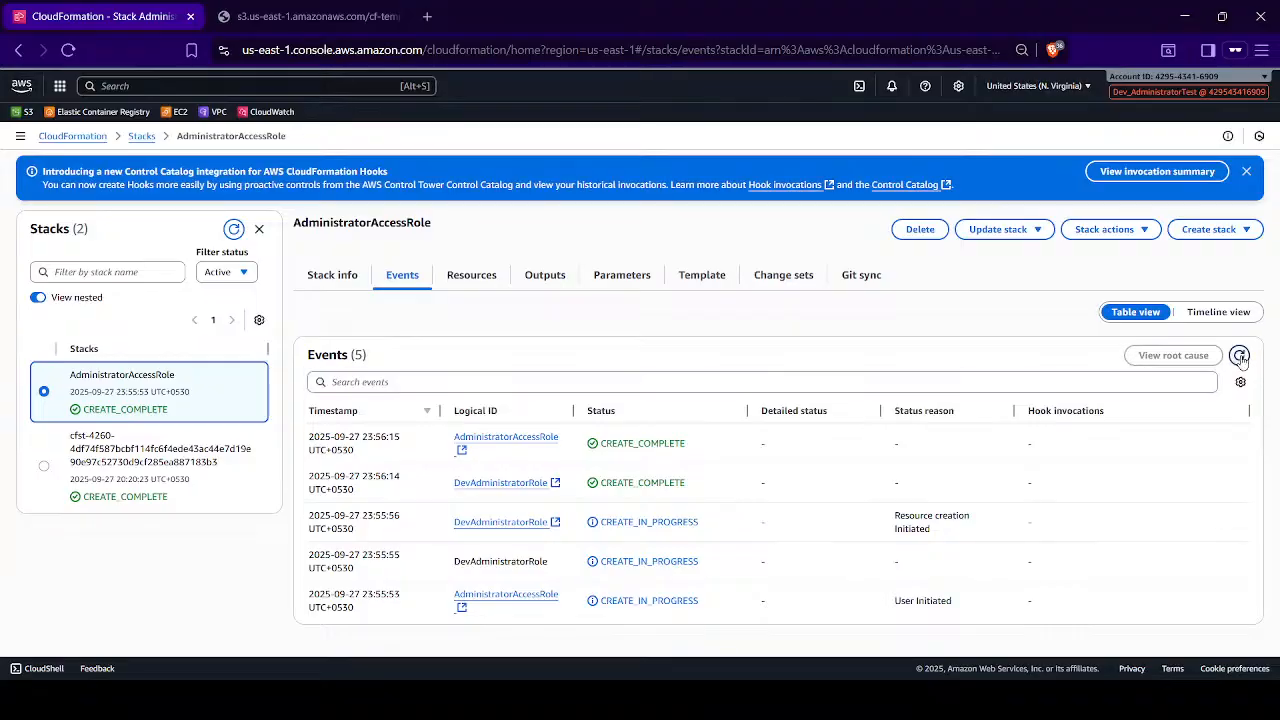
click(1239, 357)
drag(573, 410, 605, 410)
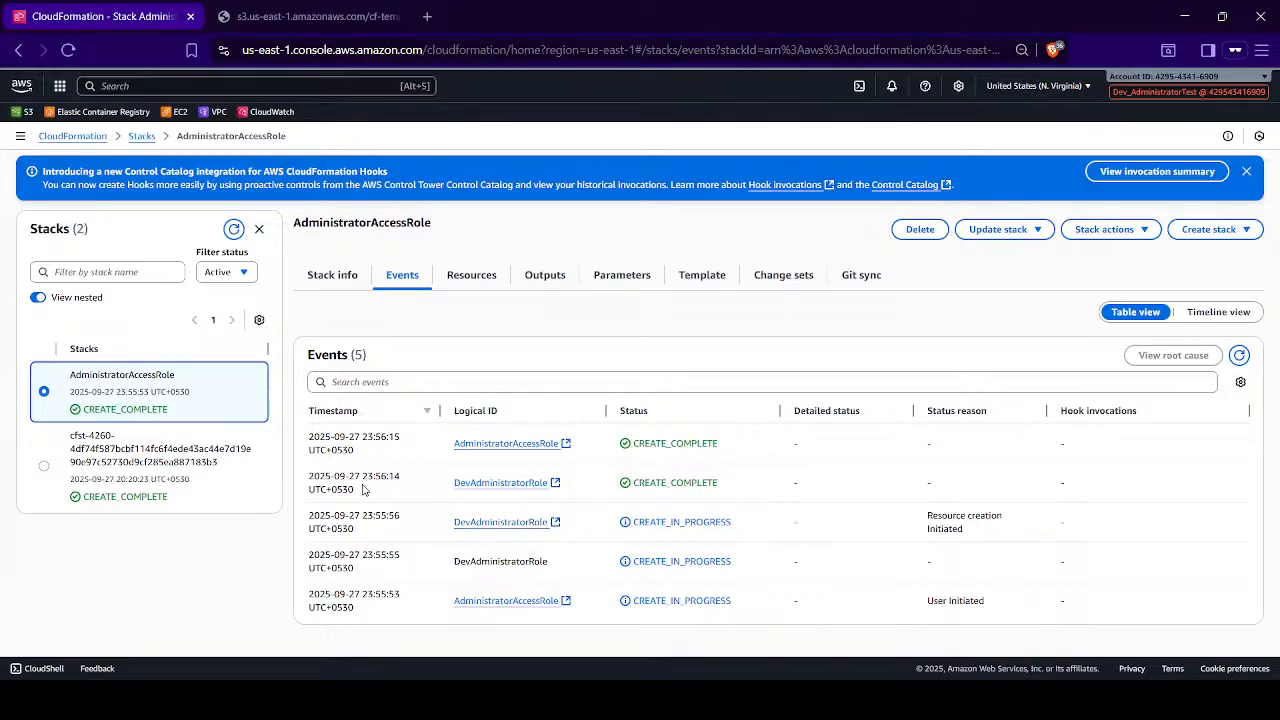
click(1239, 355)
click(1239, 355)
click(1239, 357)
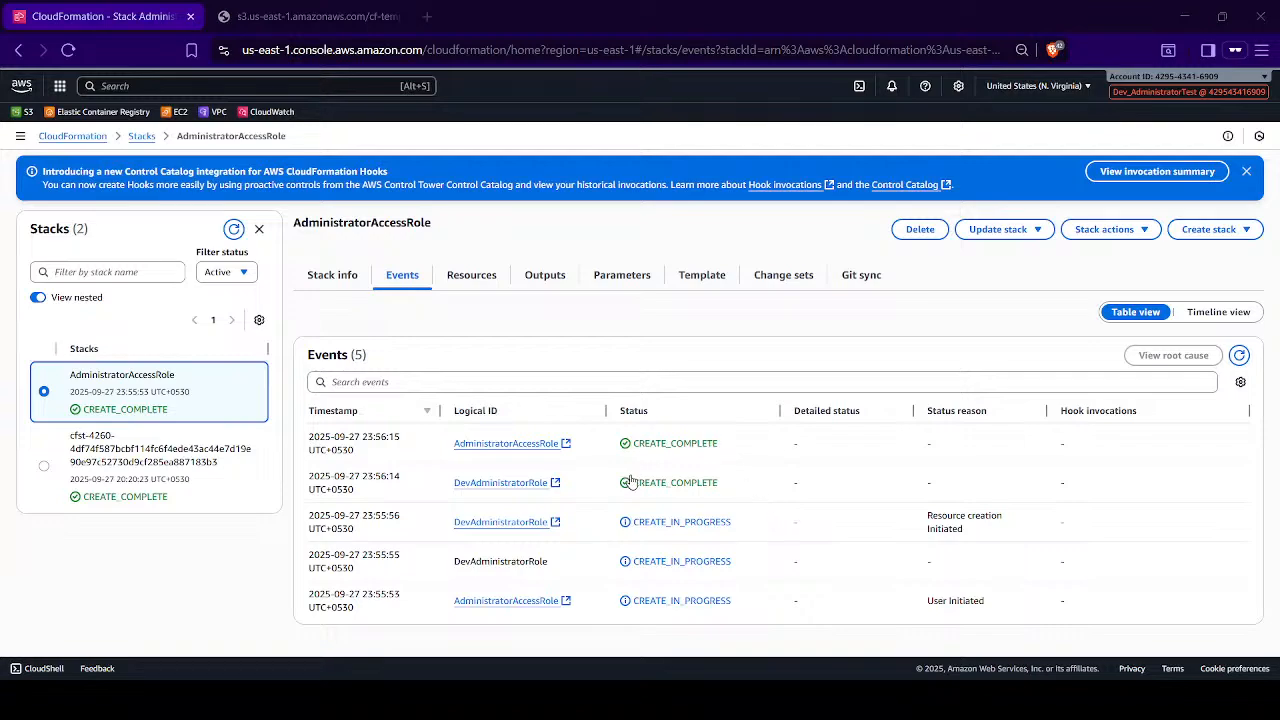
- Check the AdministratorAccessRole stack's overall status and view the logical ID among its resources
drag(76, 409, 190, 412)
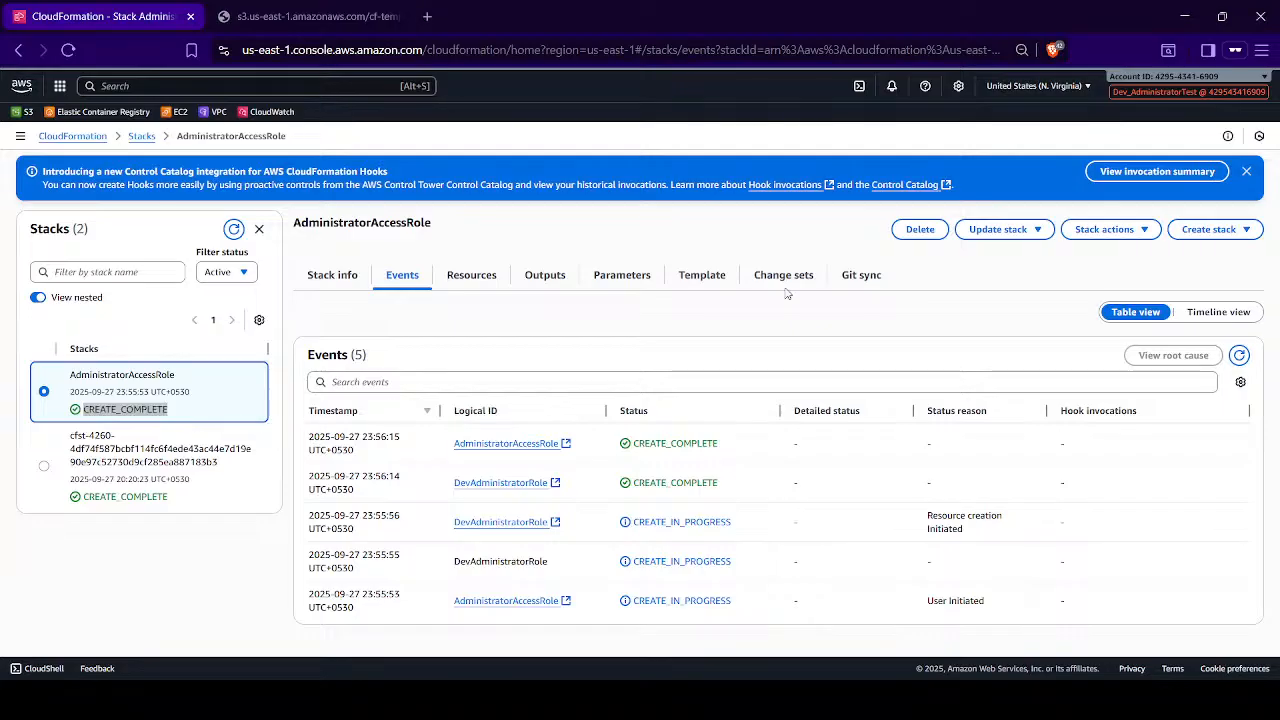
click(452, 277)
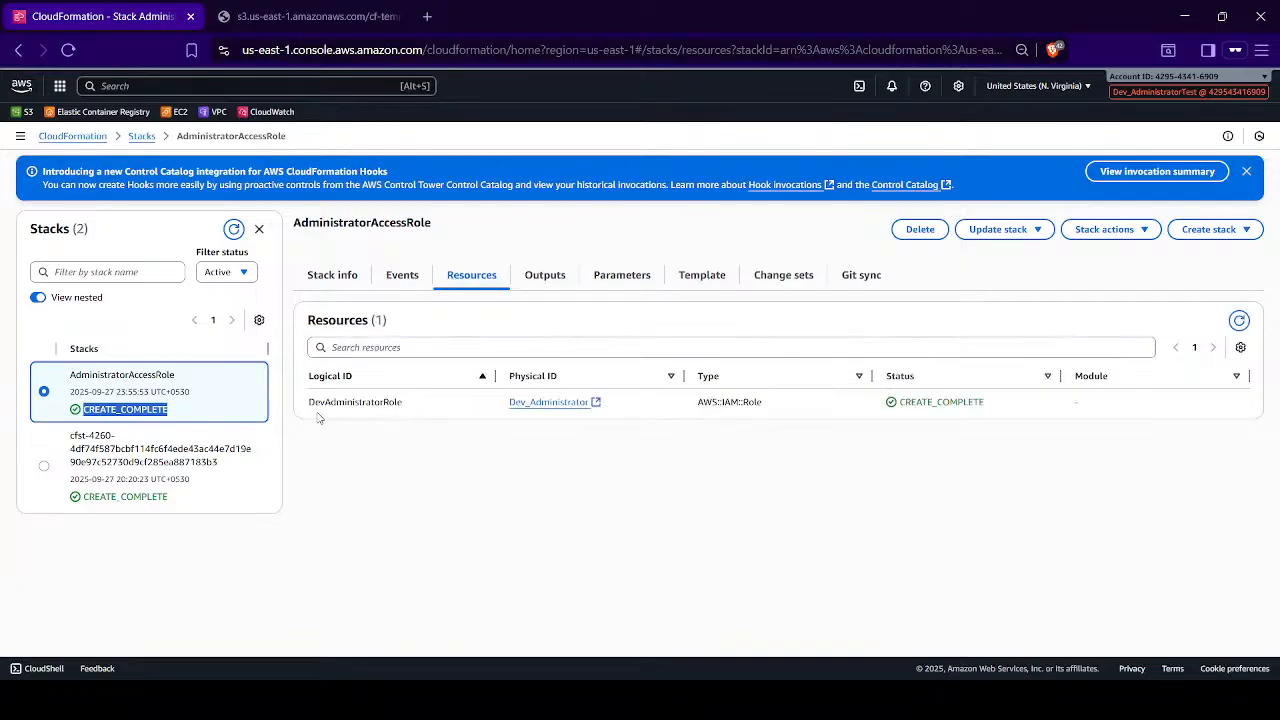
drag(306, 409, 407, 407)
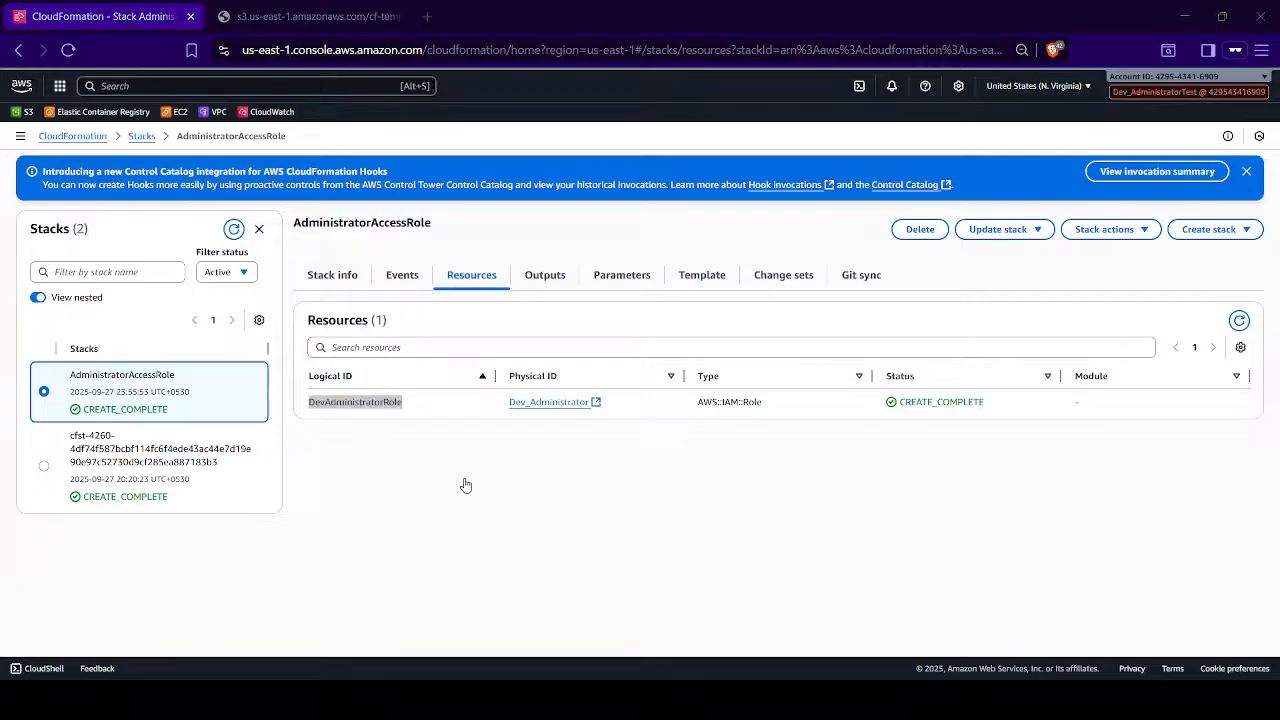
- Open the Dev_Administrator role in IAM from the stack's resources and check its summary and permissions policies
click(553, 402)
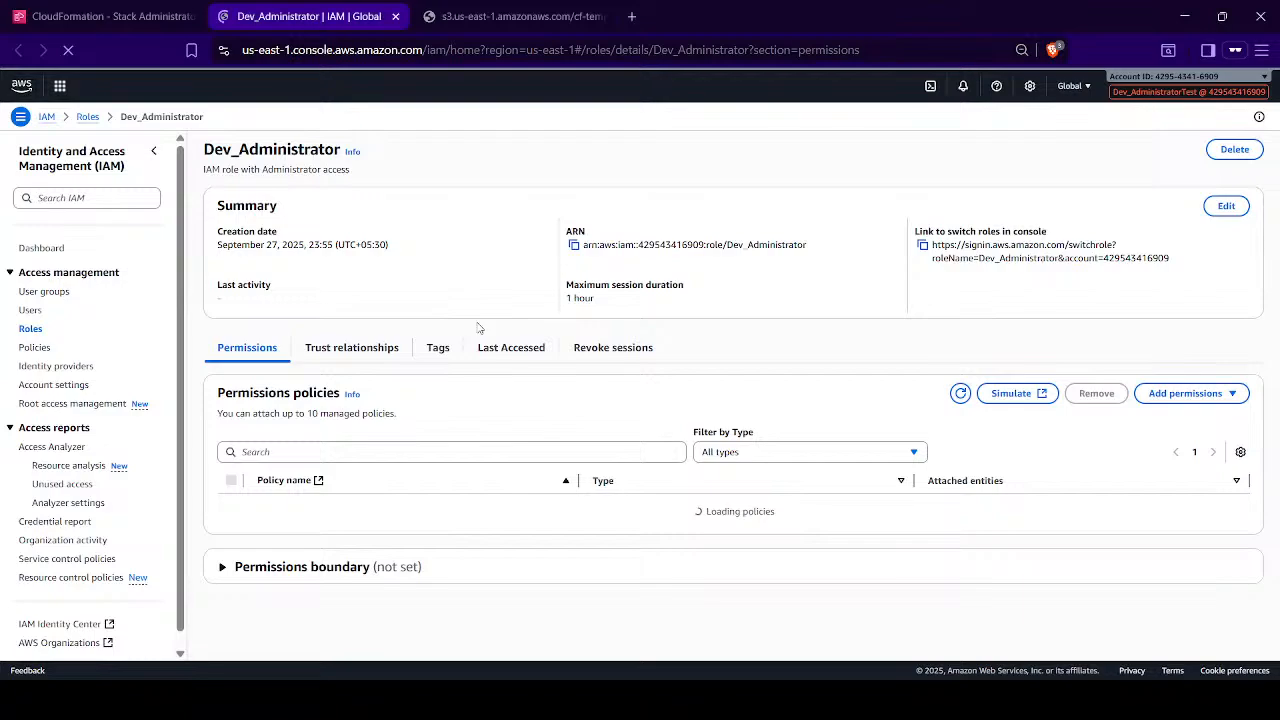
drag(204, 170, 355, 173)
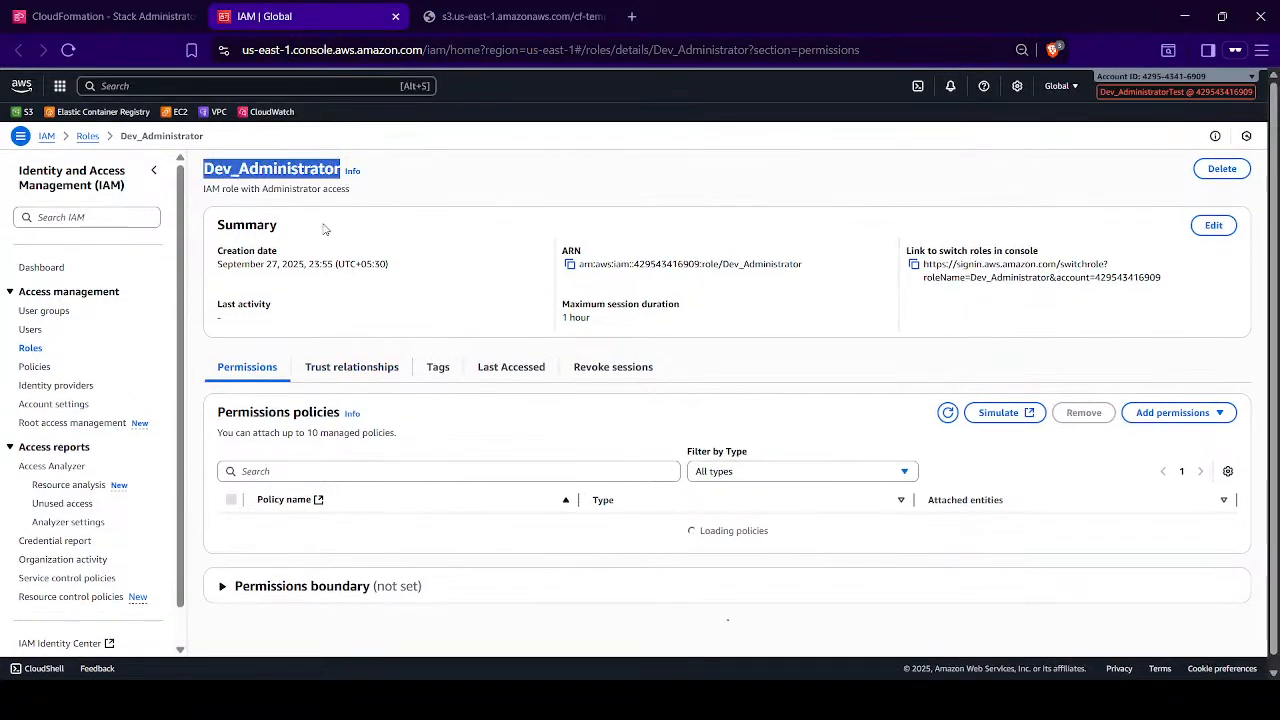
scroll(328, 300, down, 3)
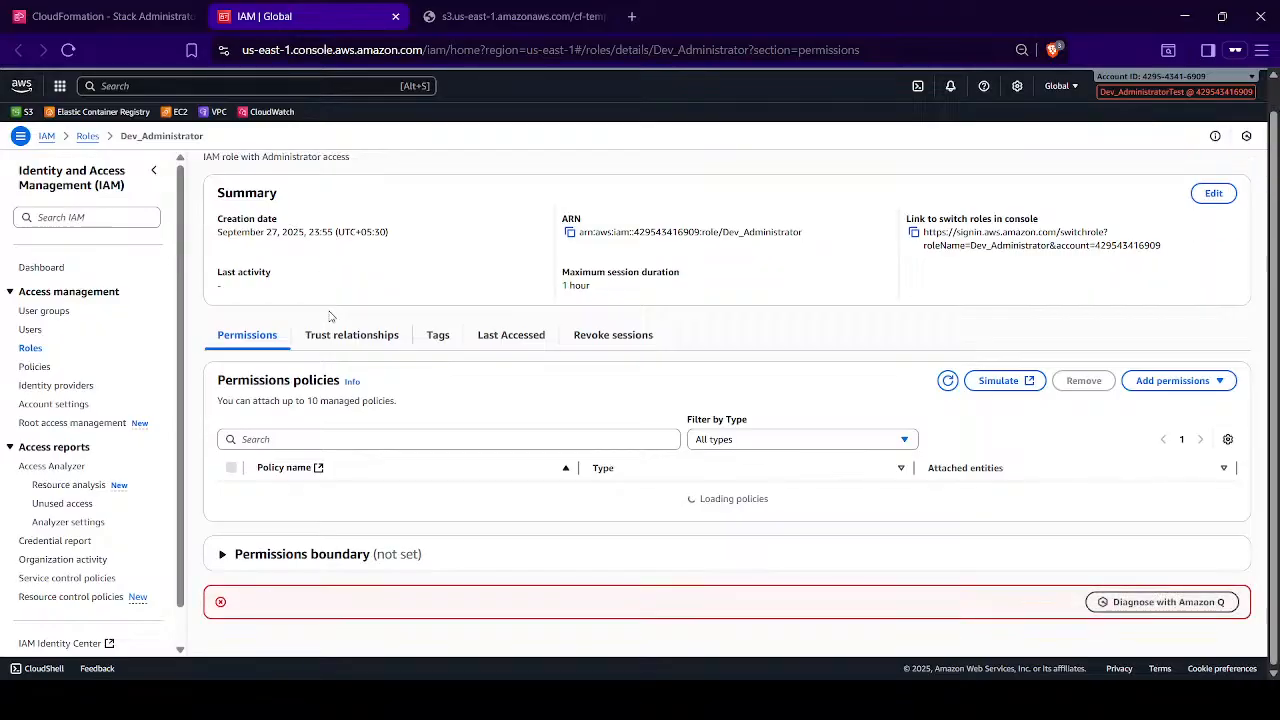
- Examine the trust policy of the Dev_Administrator role under its trust relationships
scroll(424, 372, up, 3)
click(378, 366)
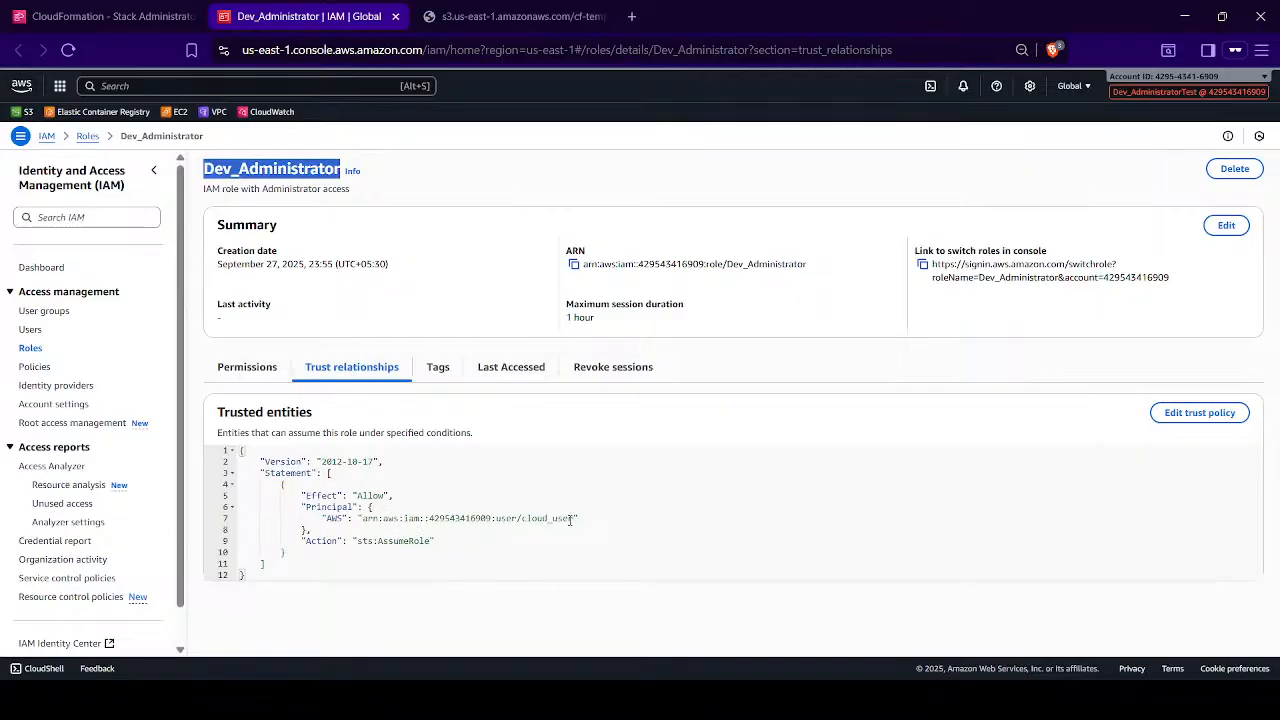
drag(360, 570, 254, 451)
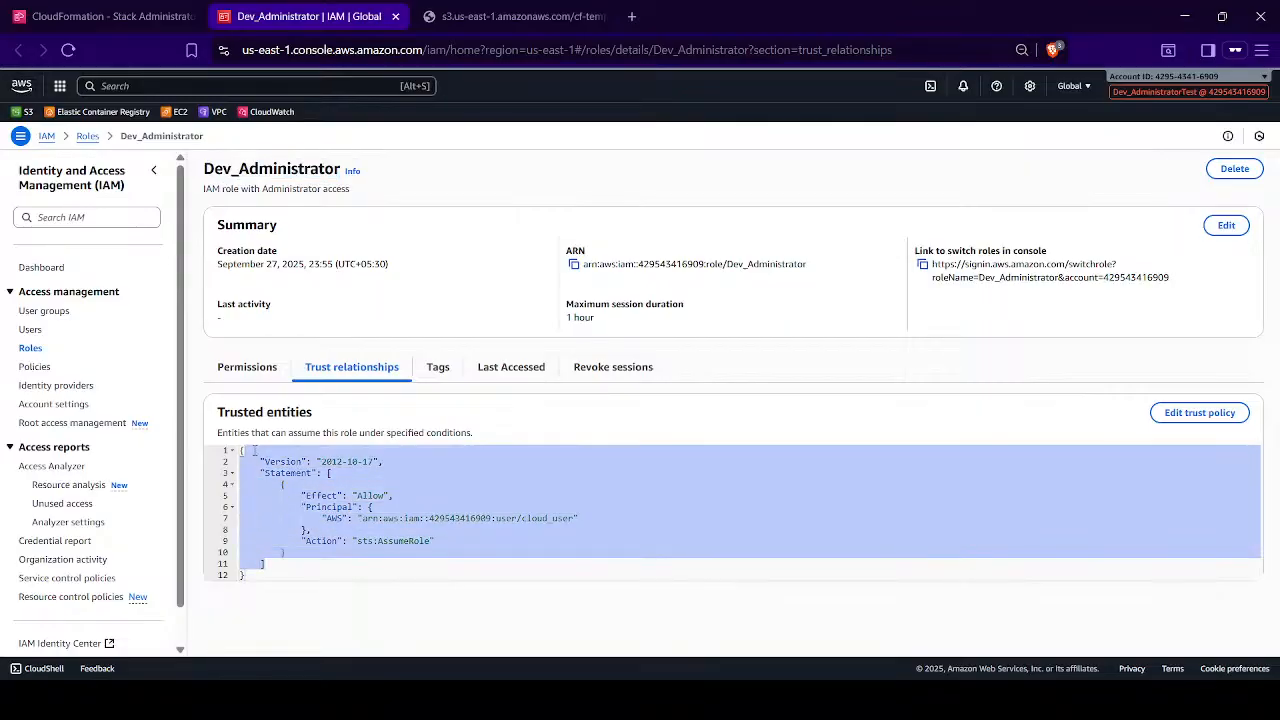
click(685, 458)
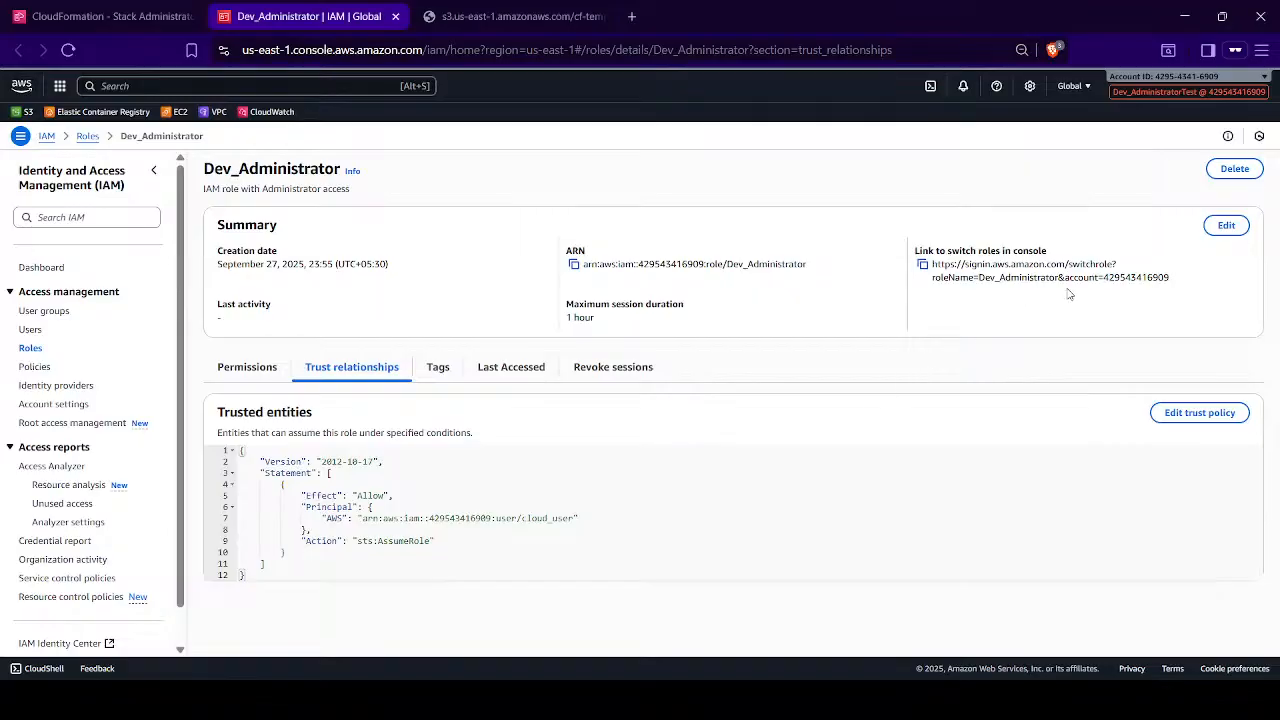
- Compare the role name in the console switch-role link with the currently active role in the account details
double_click(1021, 280)
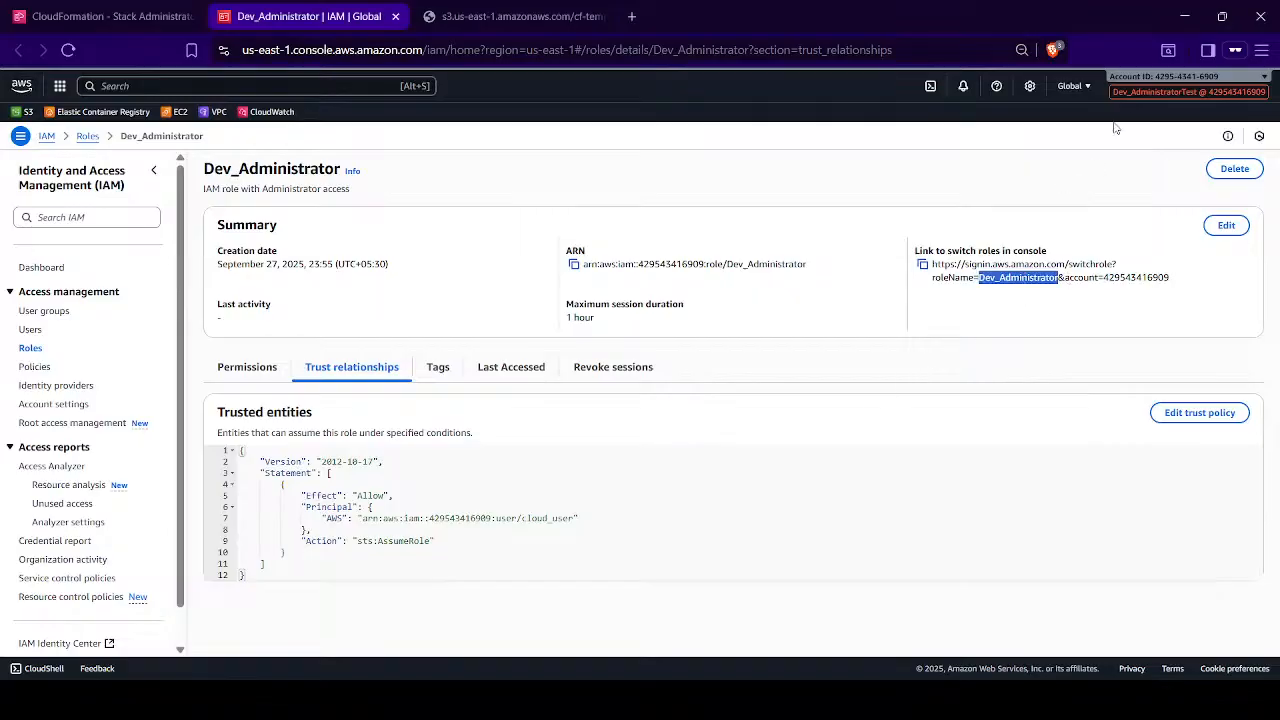
click(1176, 91)
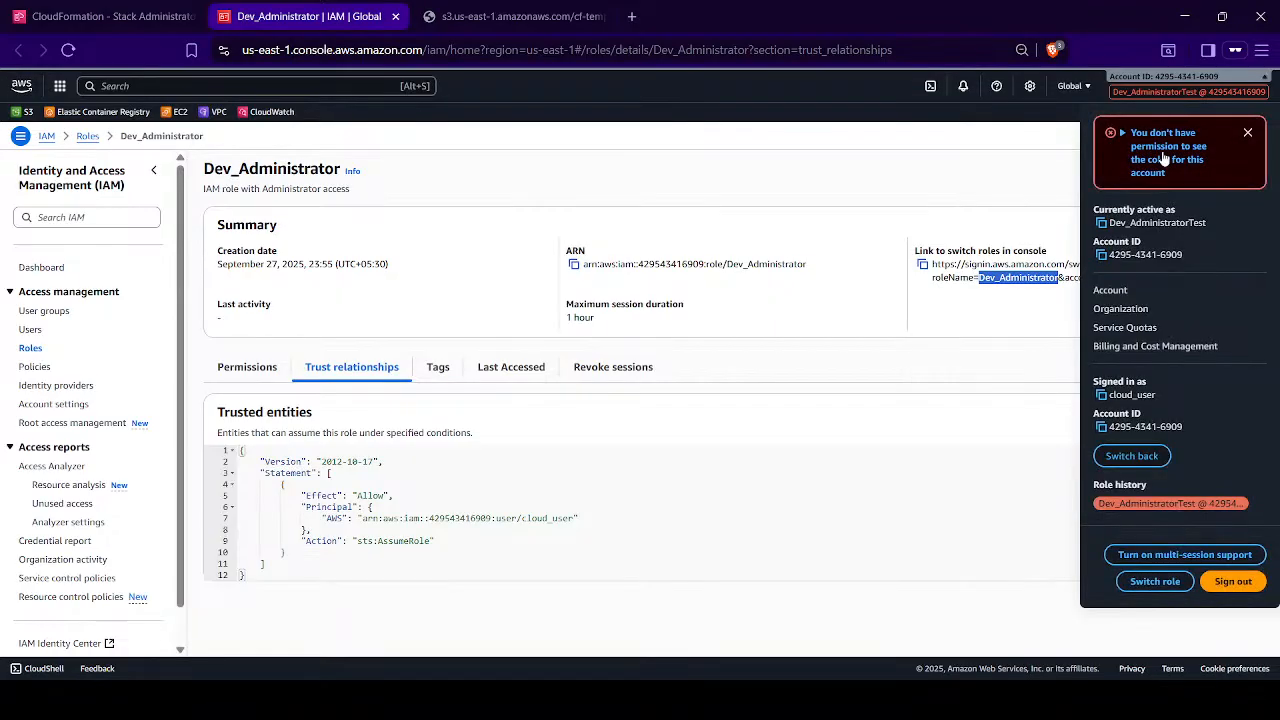
double_click(1174, 223)
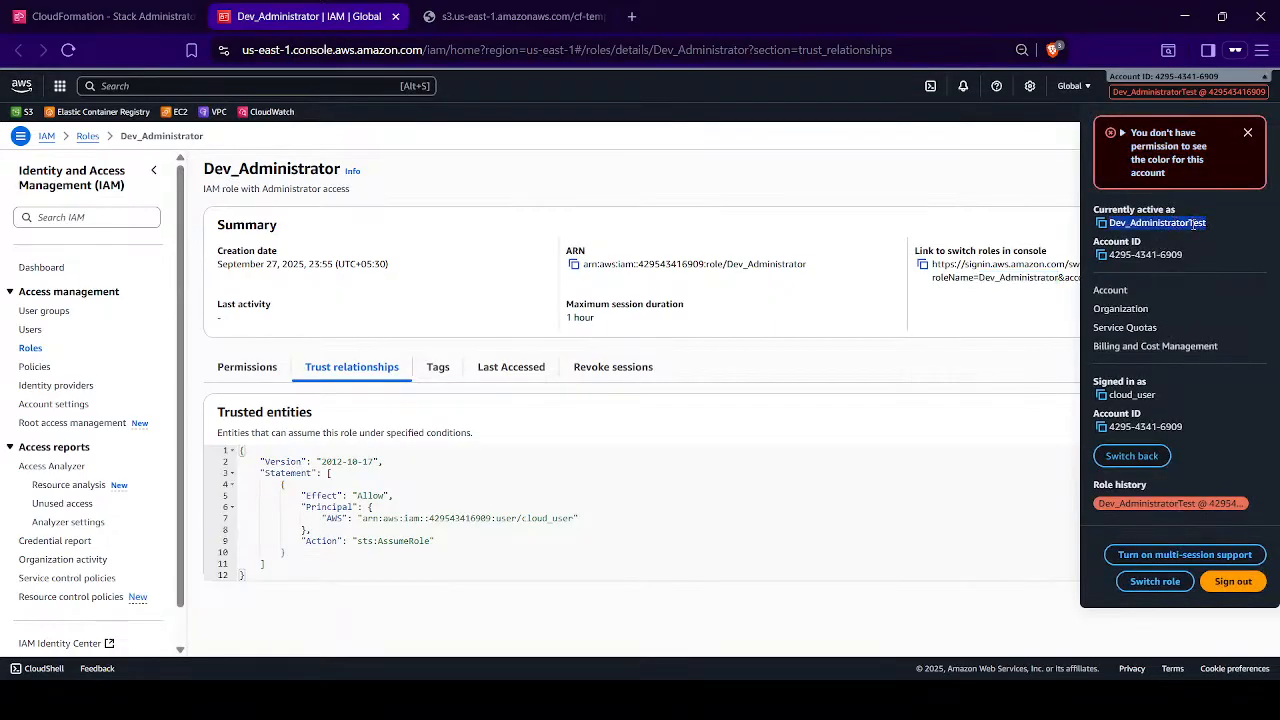
click(1033, 301)
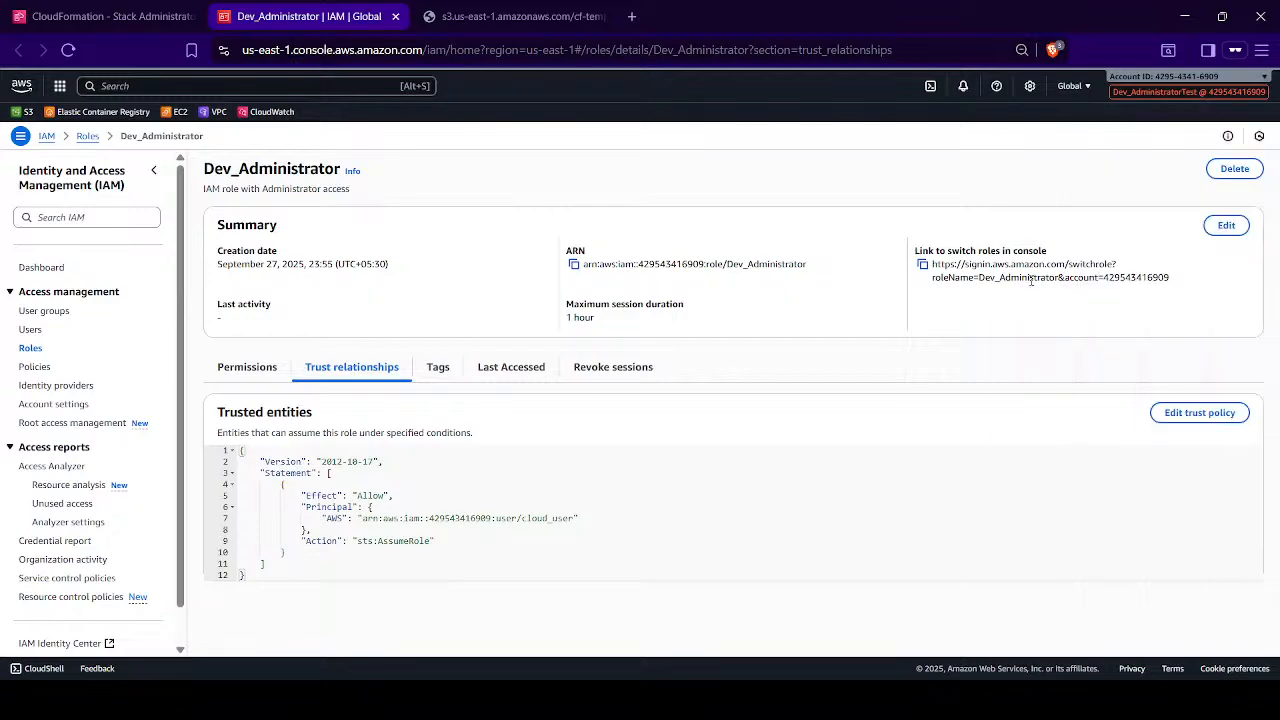
- Copy the Dev_Administrator role's console switch link and open it in the browser tab holding the S3 template error
click(922, 264)
click(498, 24)
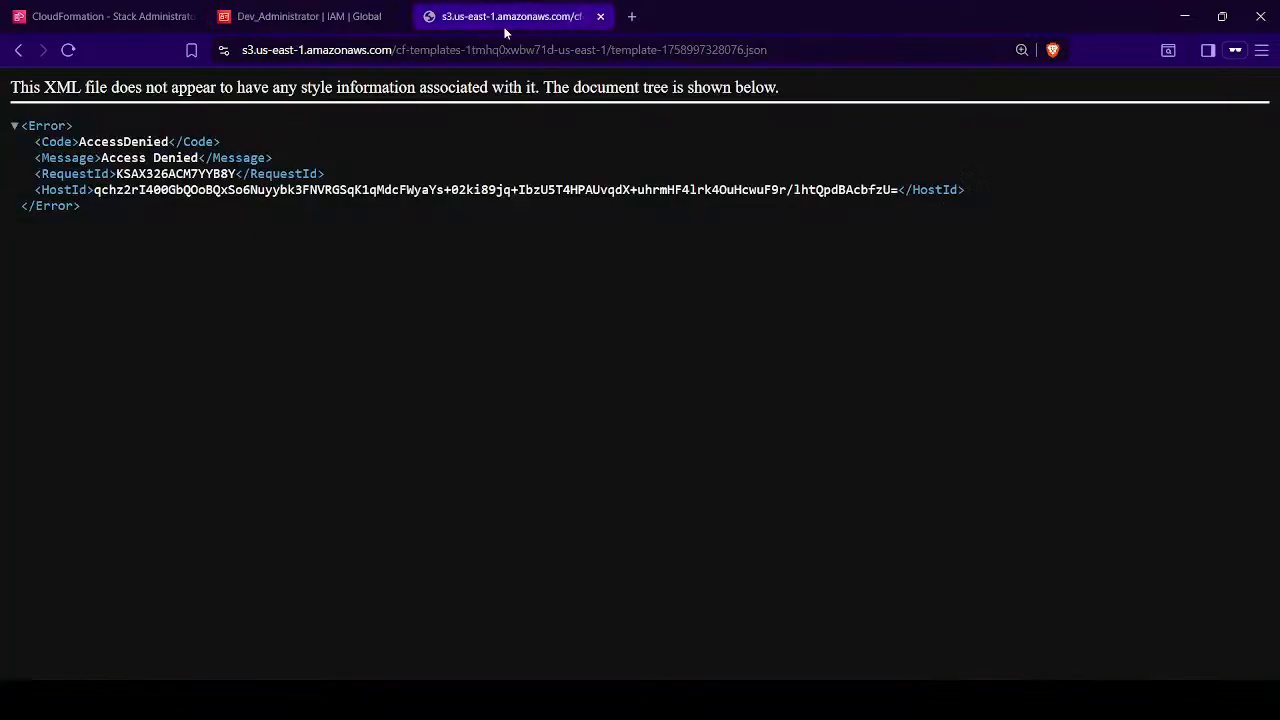
click(506, 50)
key(ctrl+v)
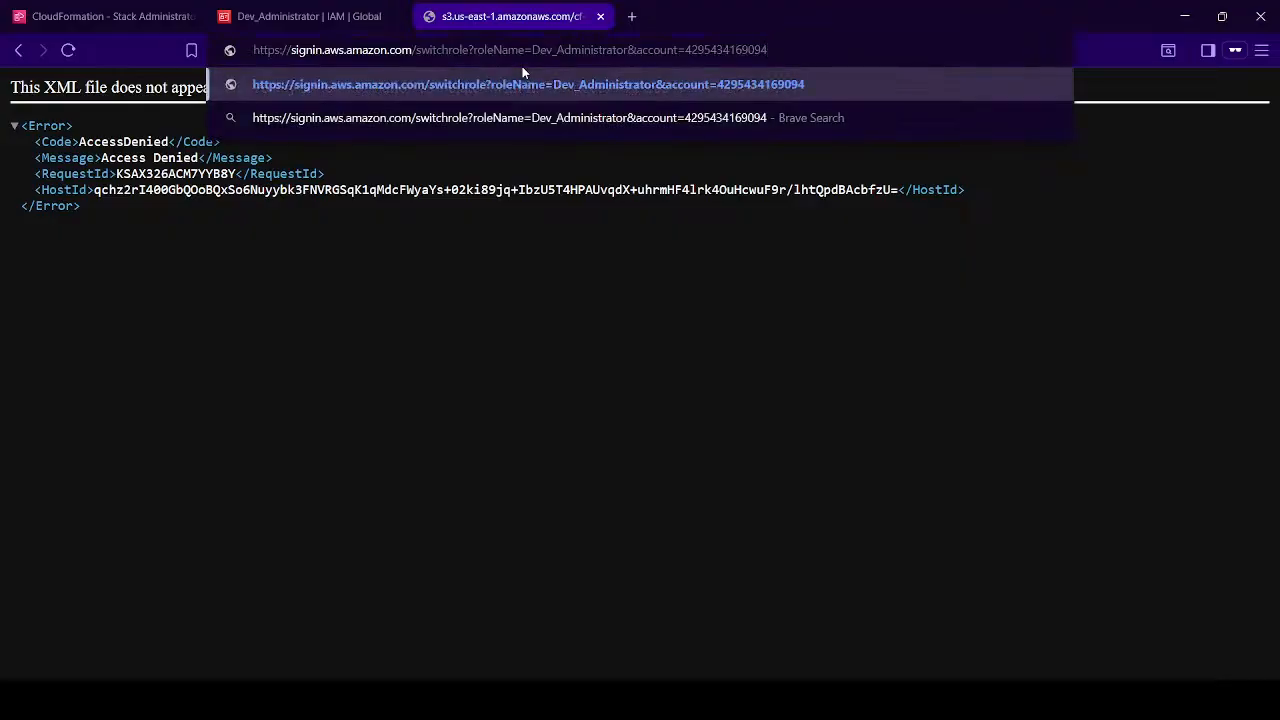
key(Return)
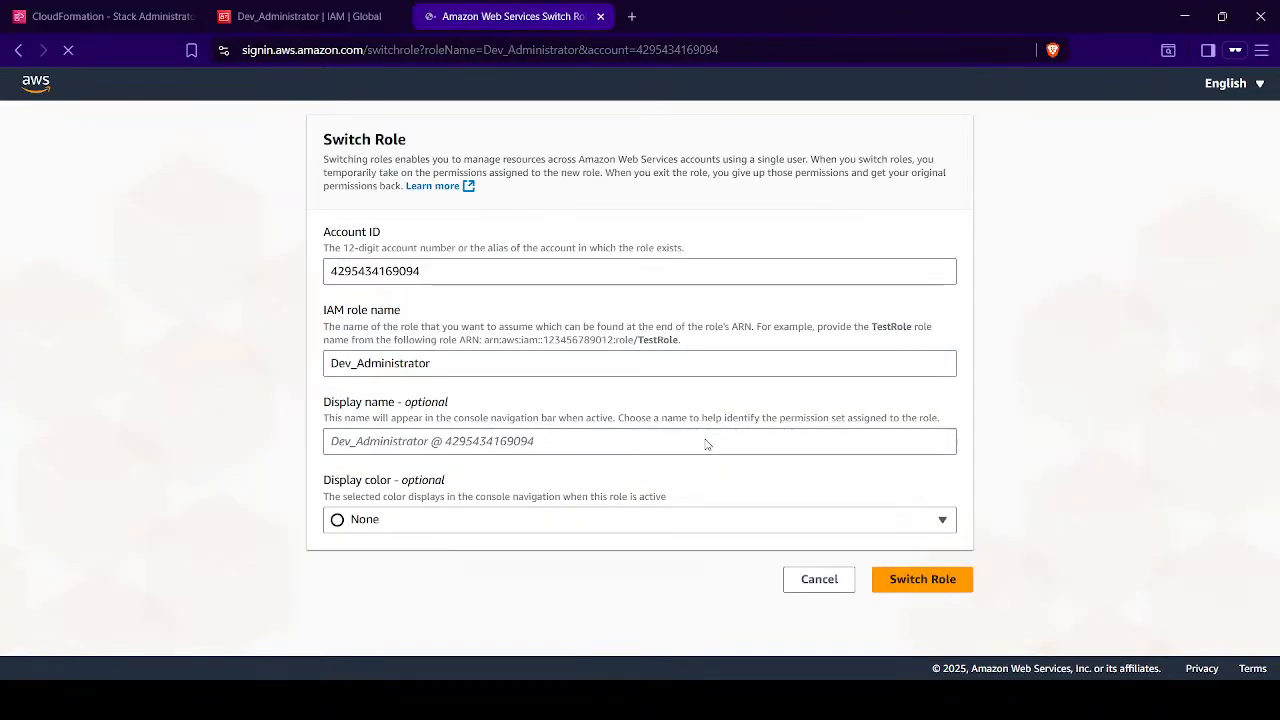
- Set the display color to Green and try to switch to the Dev_Administrator role
click(360, 519)
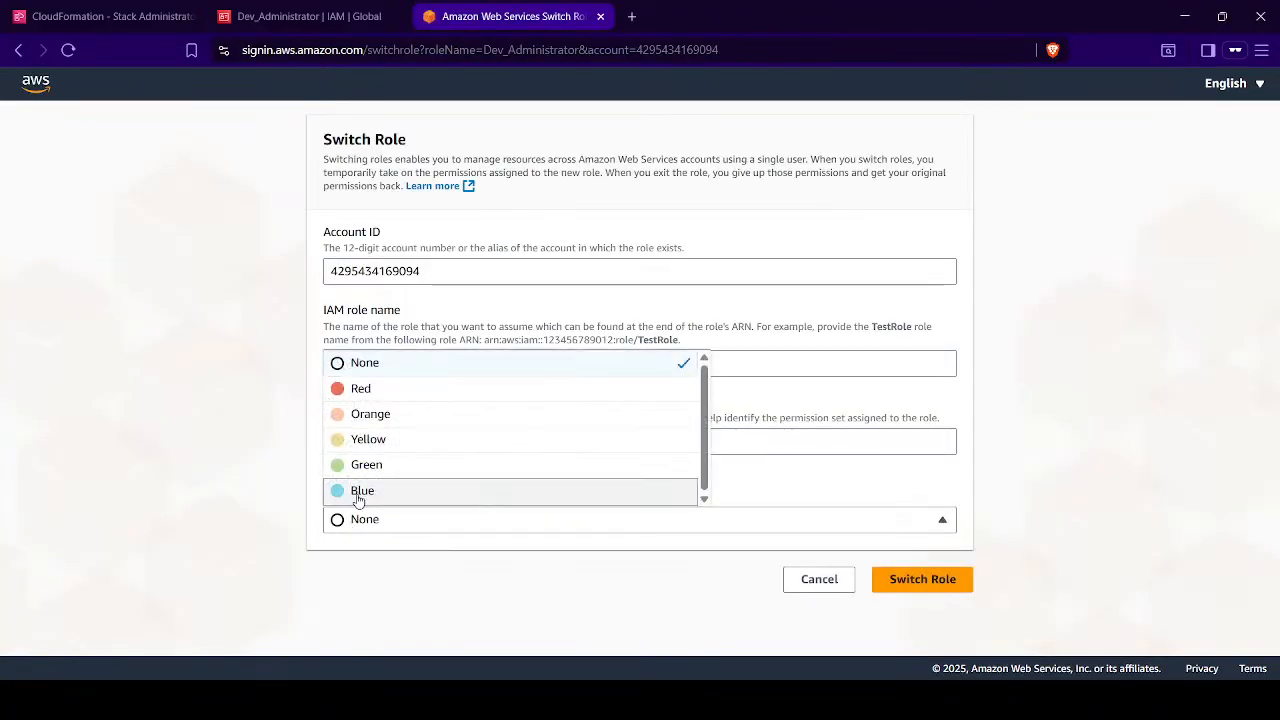
click(371, 470)
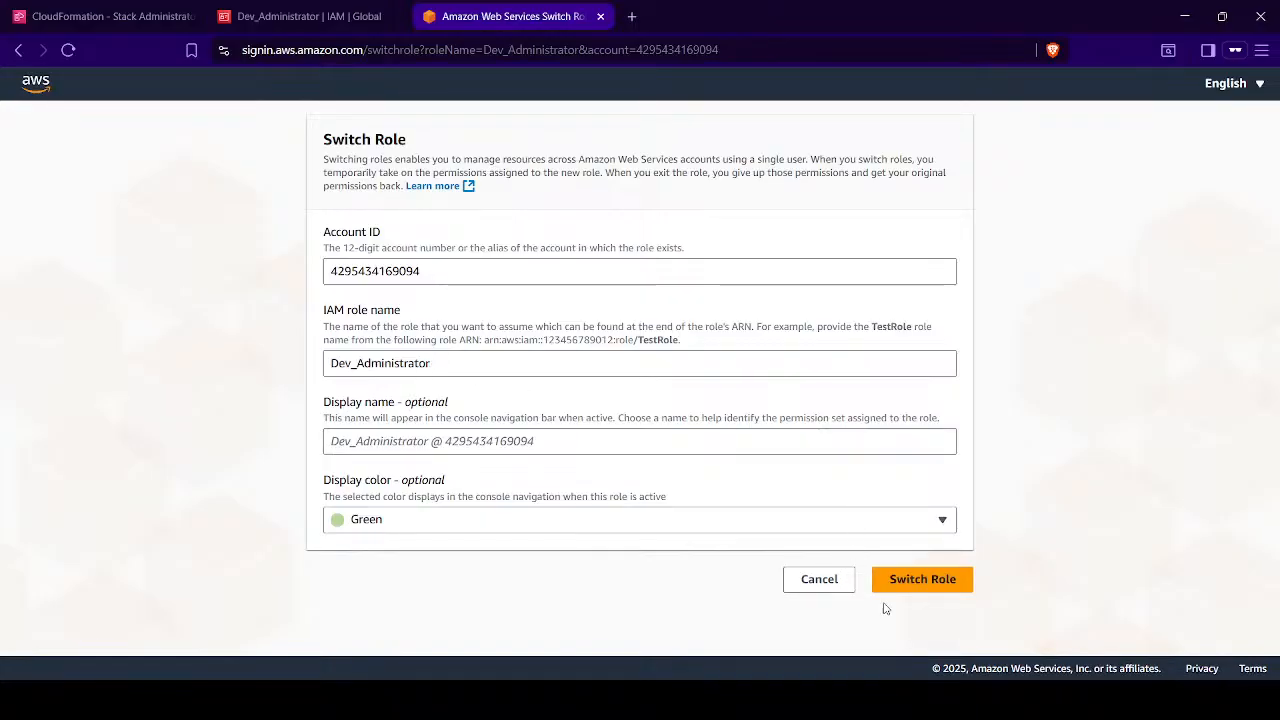
click(940, 577)
scroll(550, 350, down, 1)
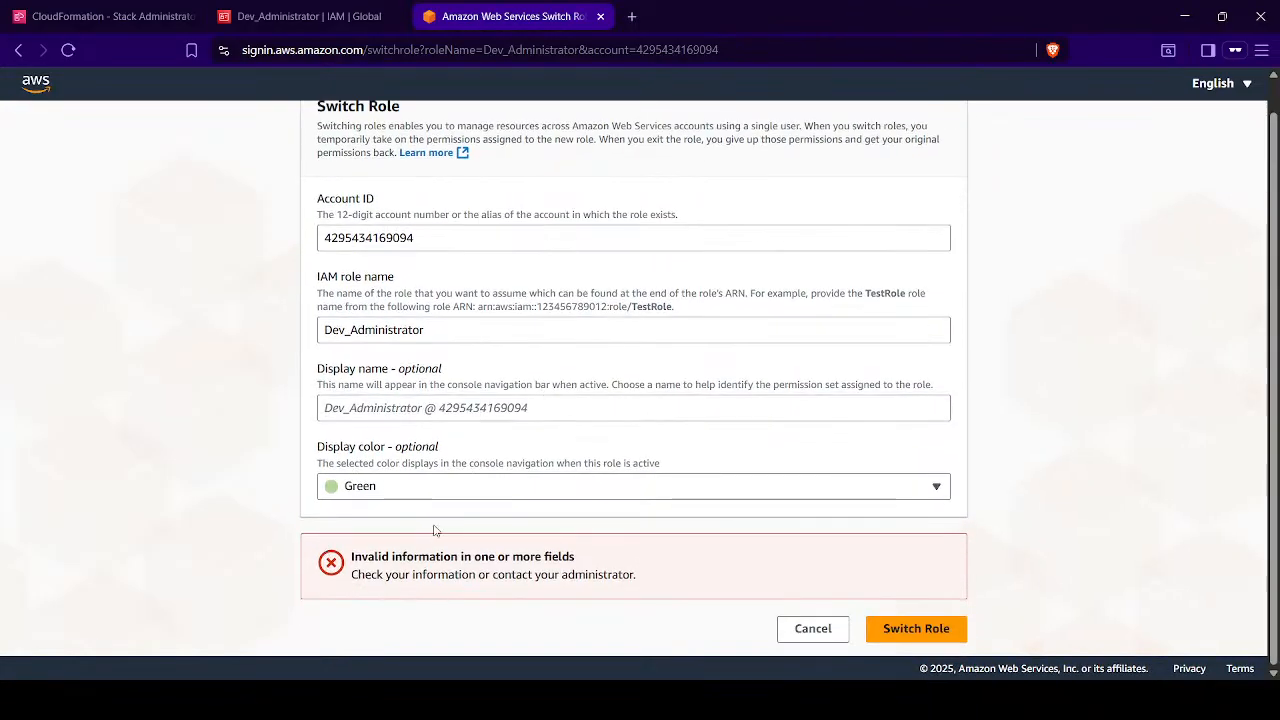
- Review the error and the filled-in fields, and try the role switch again
drag(356, 576, 838, 589)
click(421, 410)
click(423, 330)
click(452, 238)
click(891, 627)
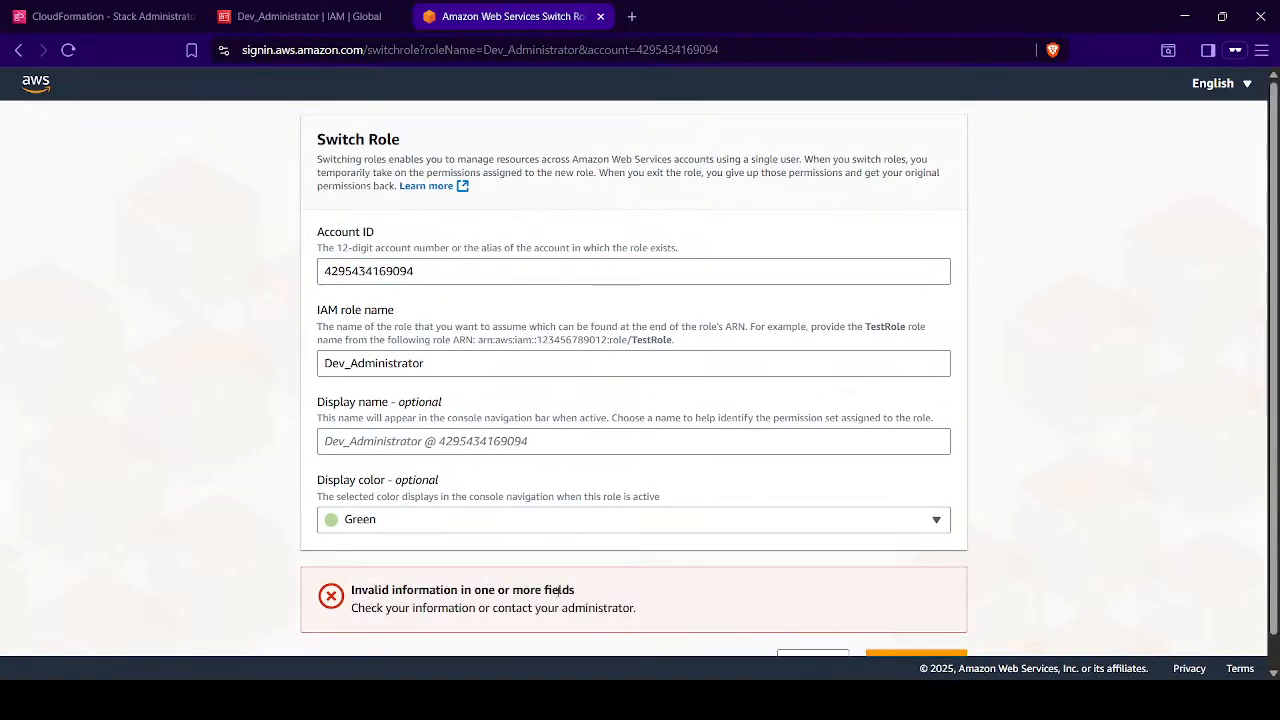
- Set the display name to Dev_Admin and retry switching to the Dev_Administrator role
drag(324, 613, 608, 612)
click(374, 441)
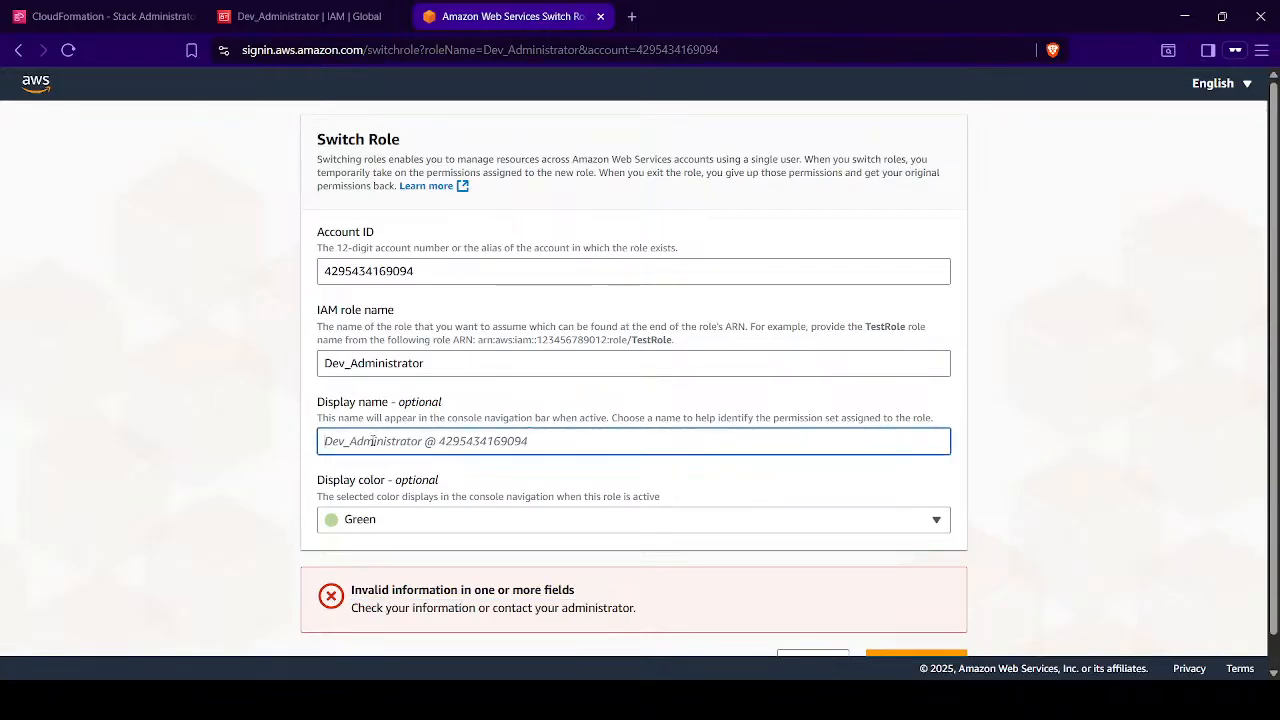
click(392, 363)
key(ctrl+a)
key(ctrl+v)
key(ctrl+z)
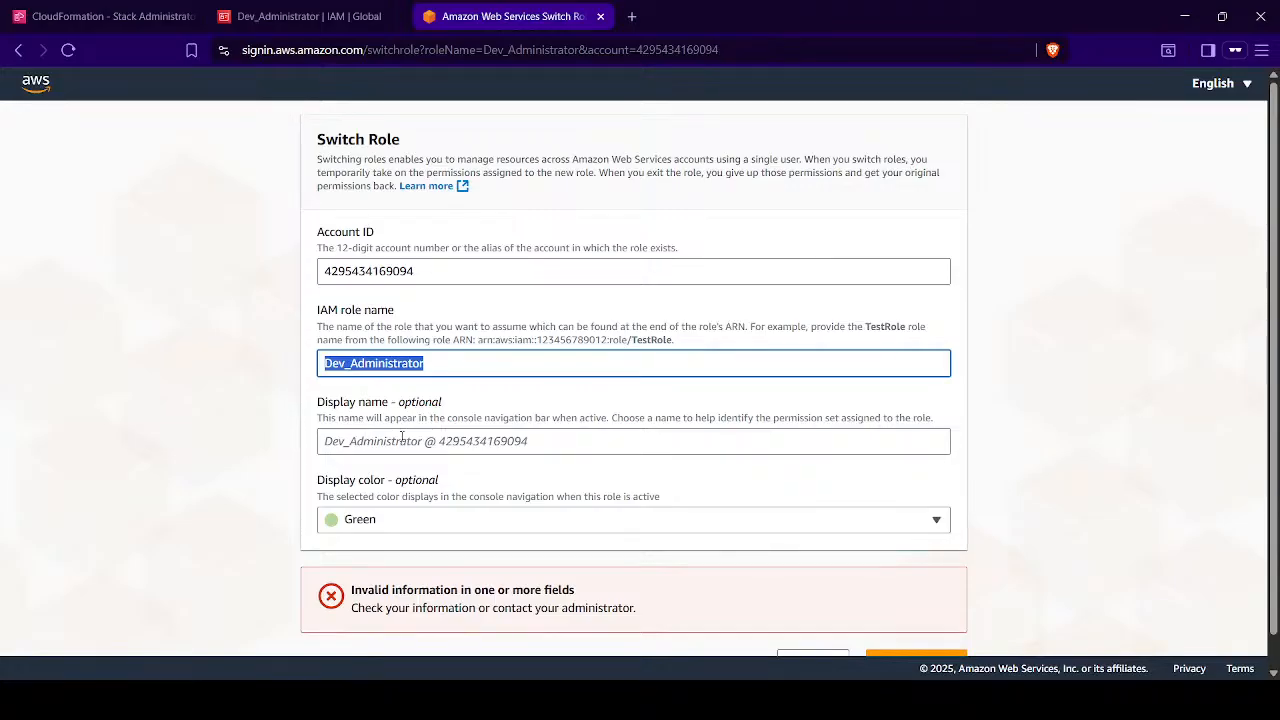
key(Tab)
key(ctrl+v)
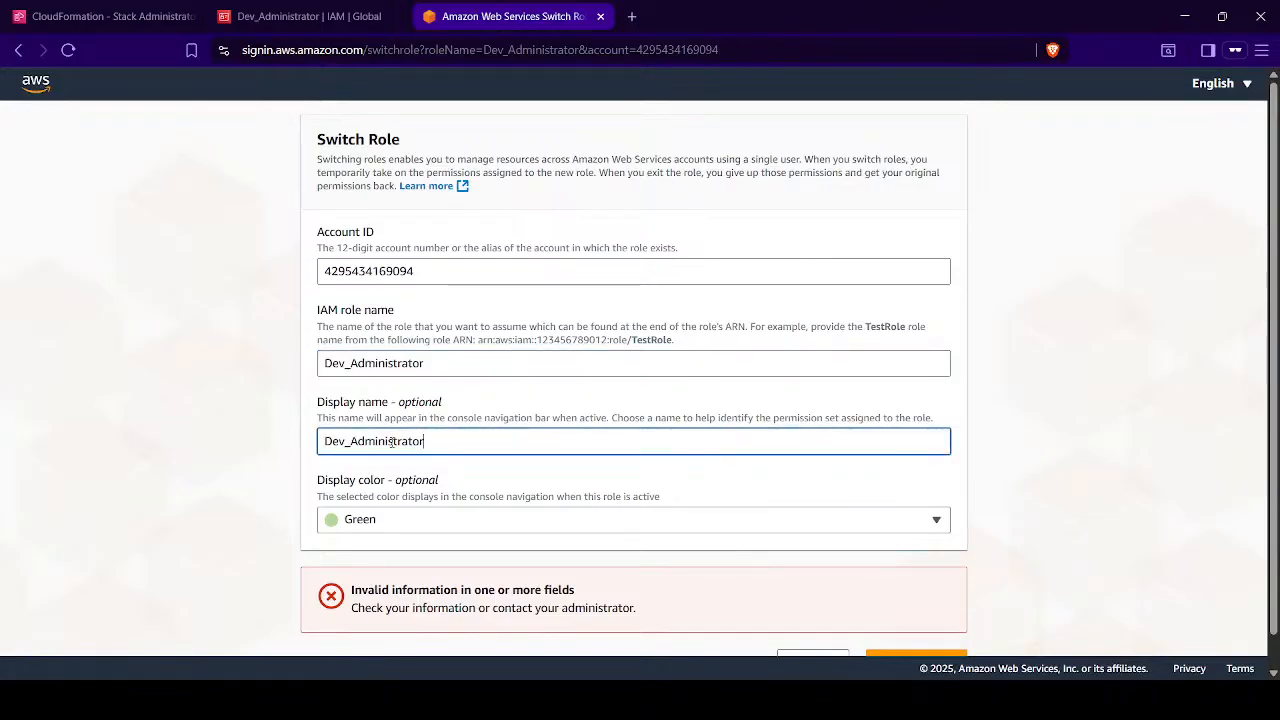
shift+click(386, 442)
key(BackSpace)
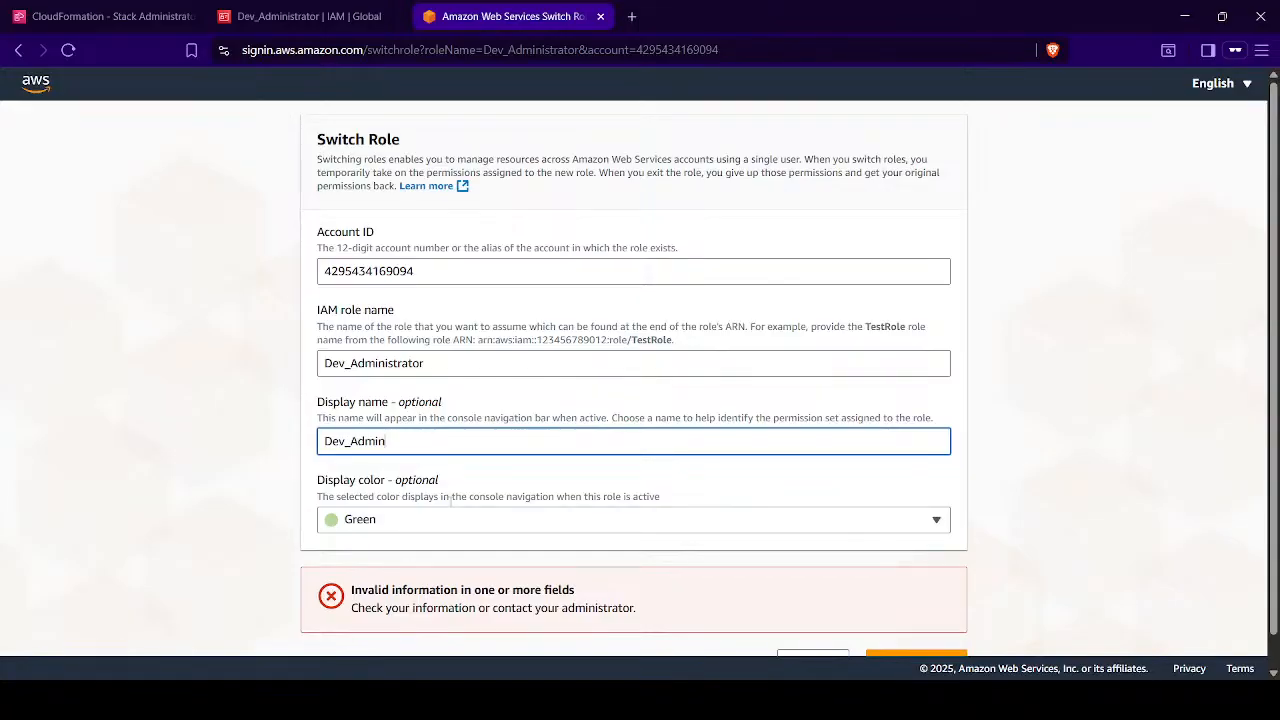
scroll(903, 606, down, 1)
click(903, 623)
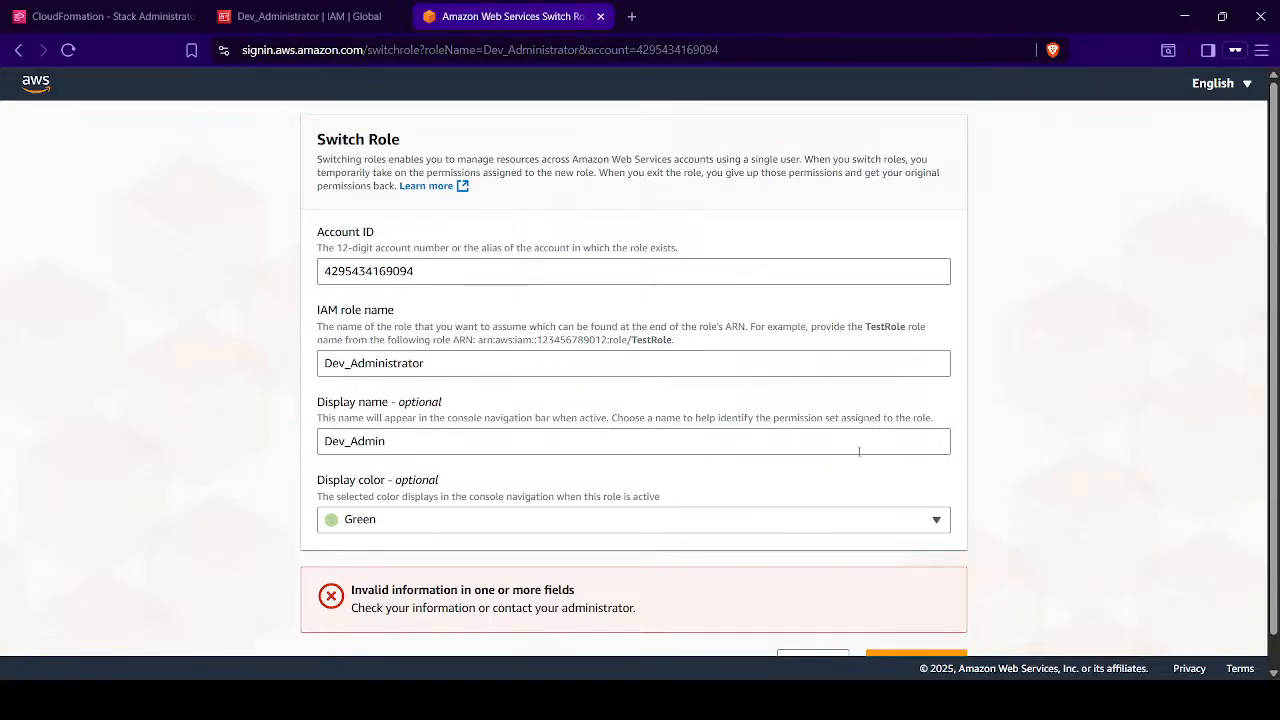
- Cancel the role switch form and switch back from the Dev_AdministratorTest role to the original signed-in user
scroll(600, 565, down, 1)
click(805, 628)
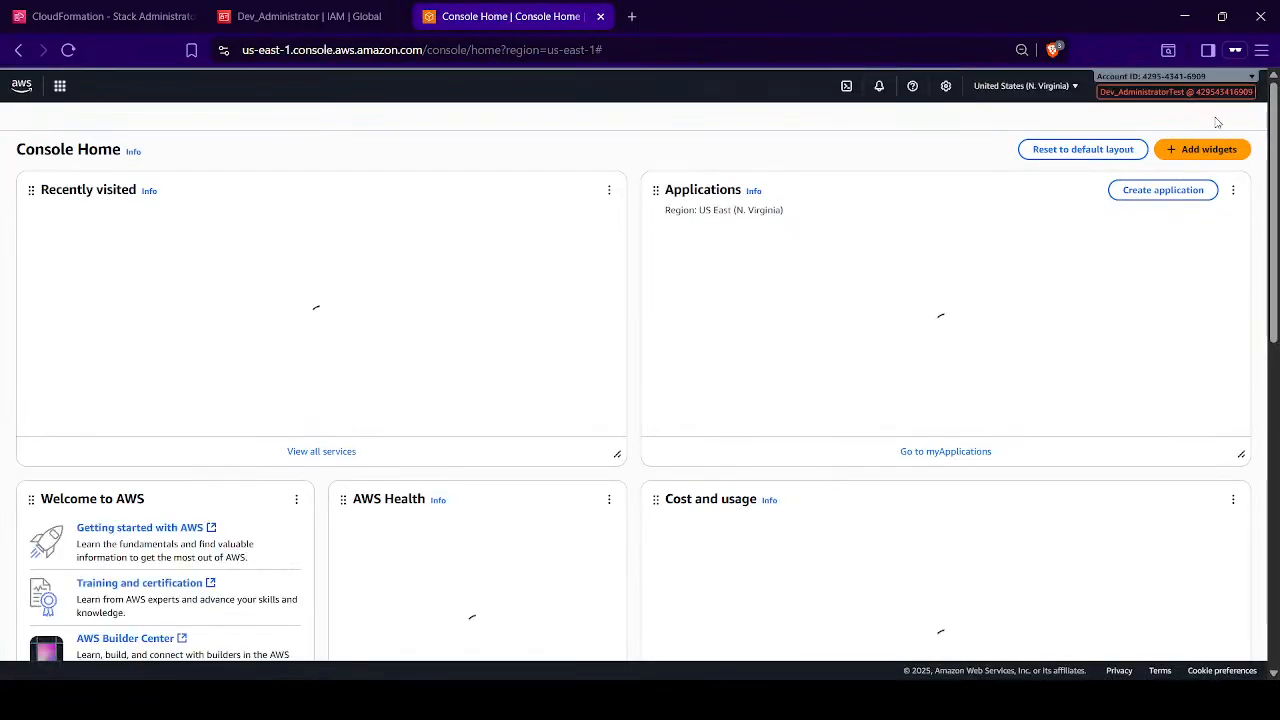
click(1188, 92)
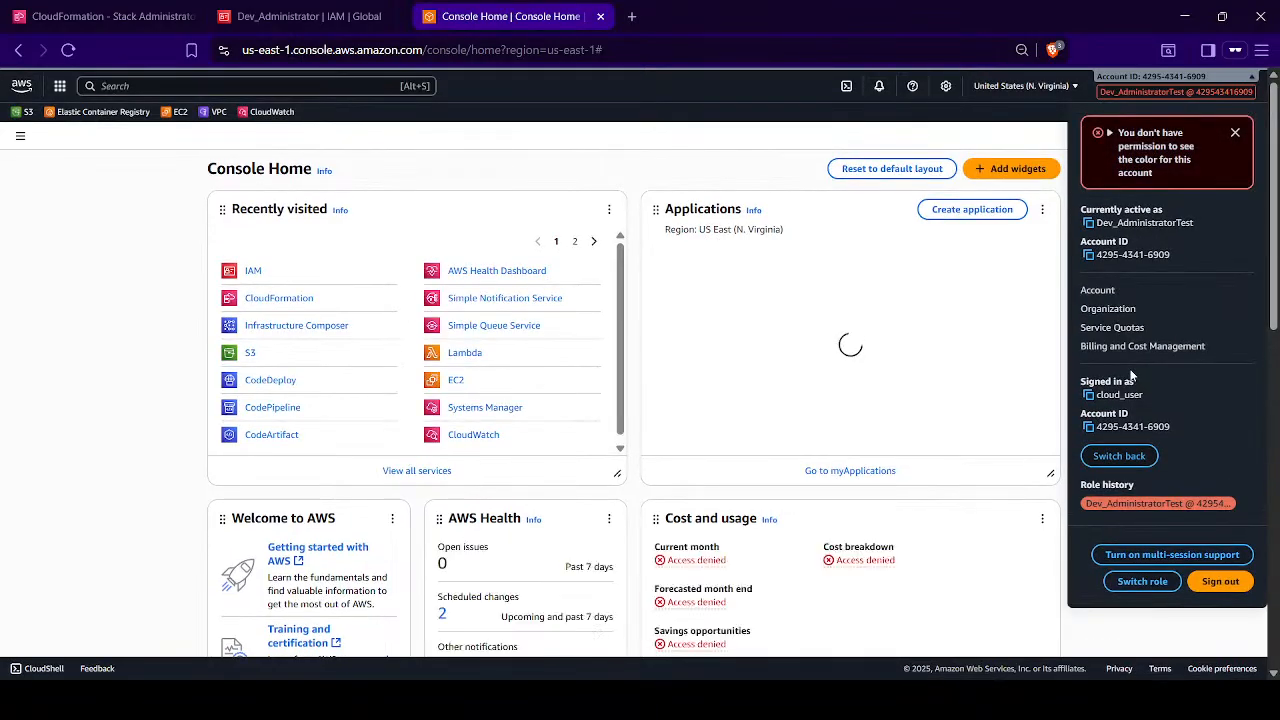
click(1118, 457)
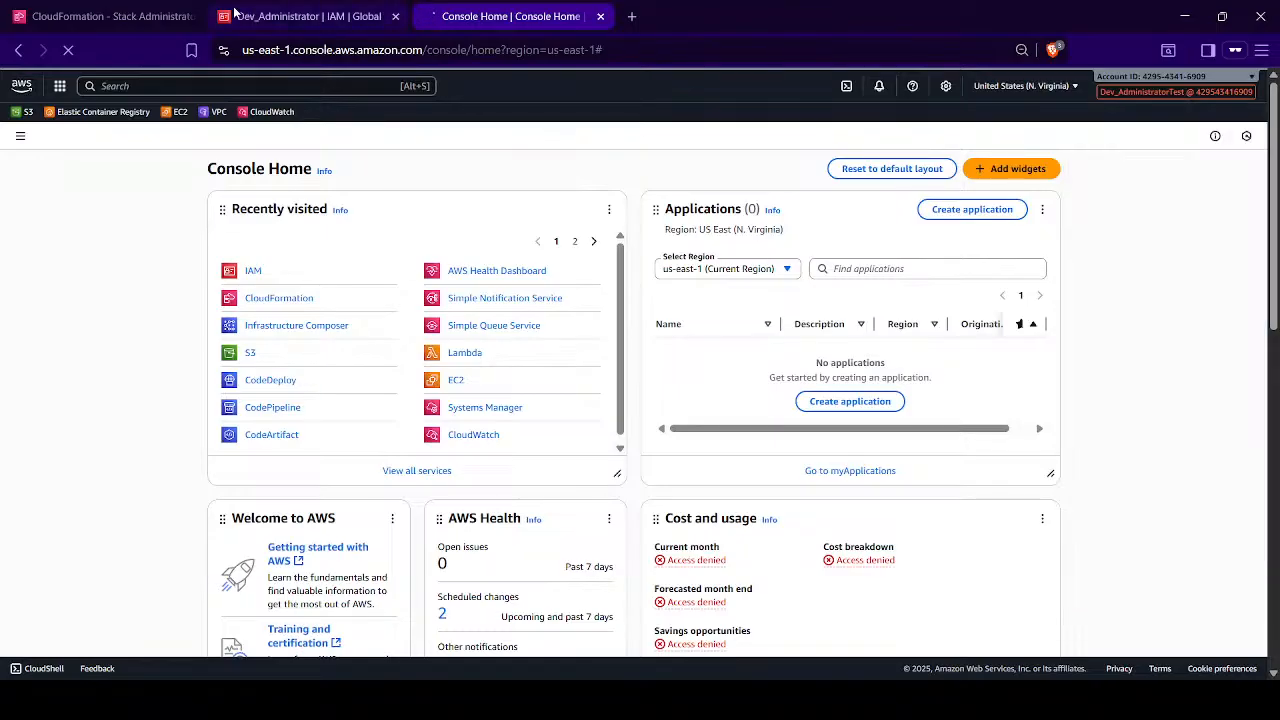
- Close the signed-out CloudFormation and IAM browser tabs and dismiss the feedback banner on the Console Home page
click(120, 17)
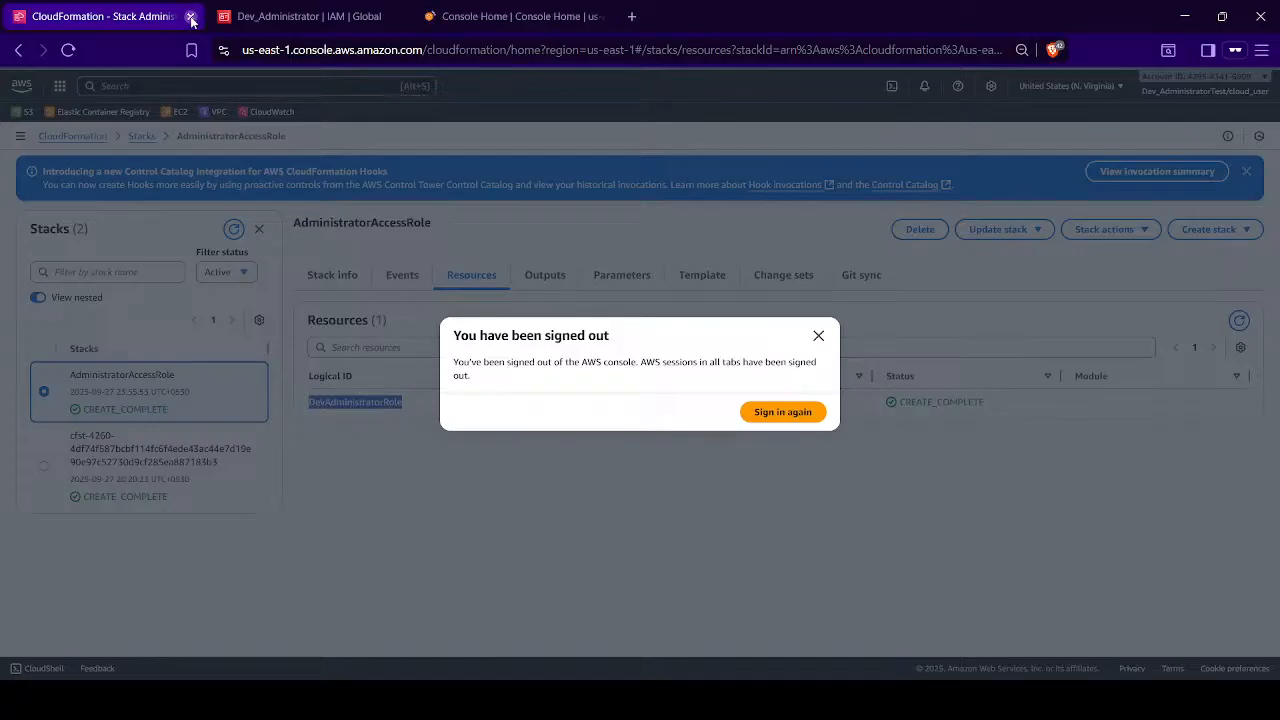
click(189, 17)
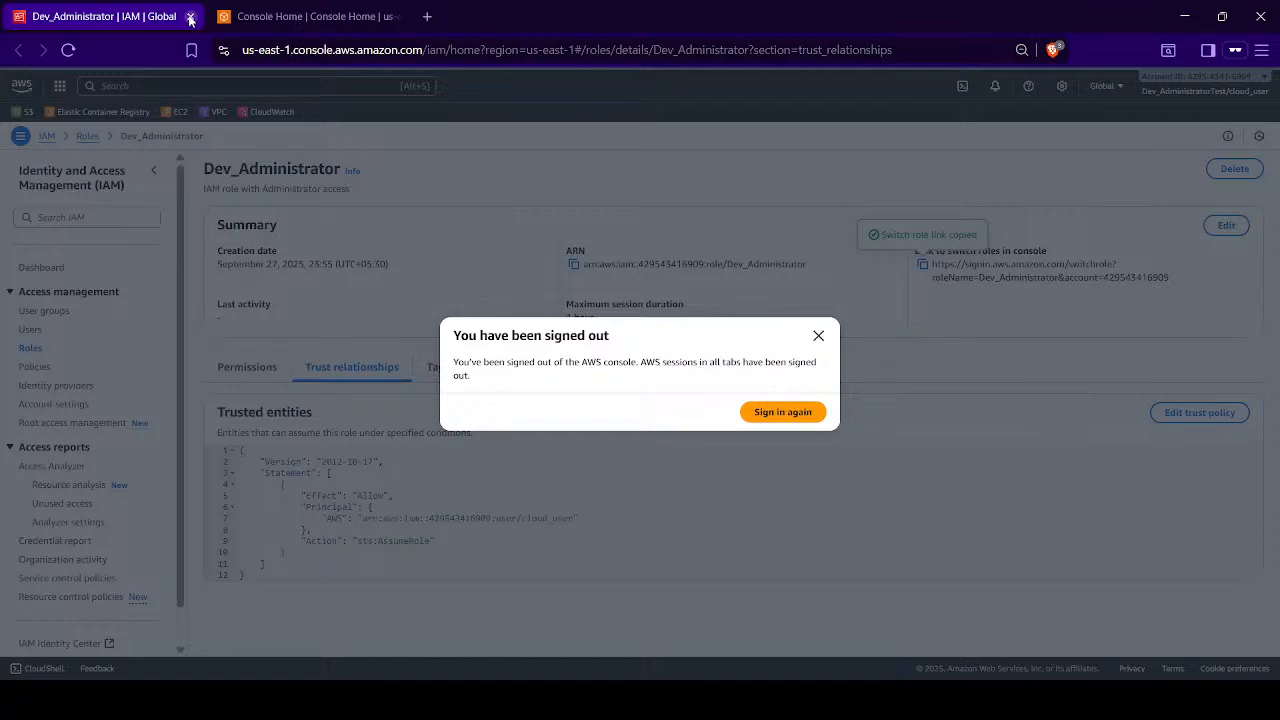
click(190, 18)
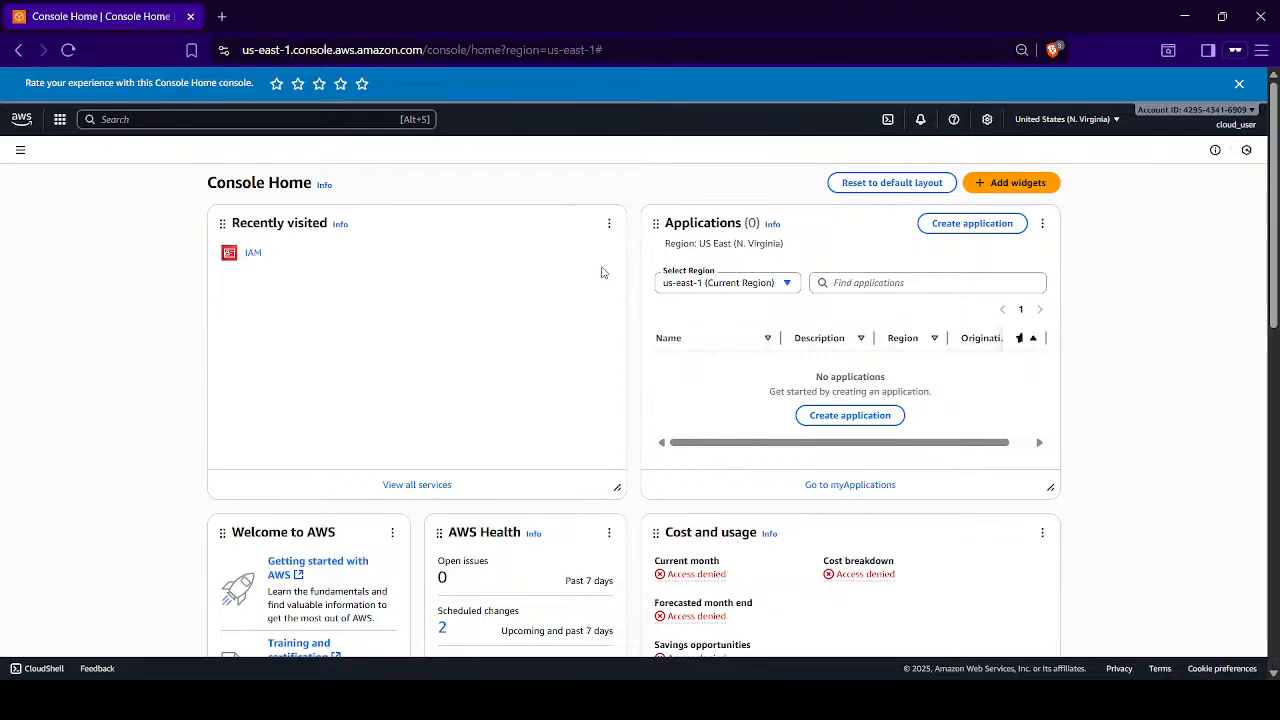
click(1239, 84)
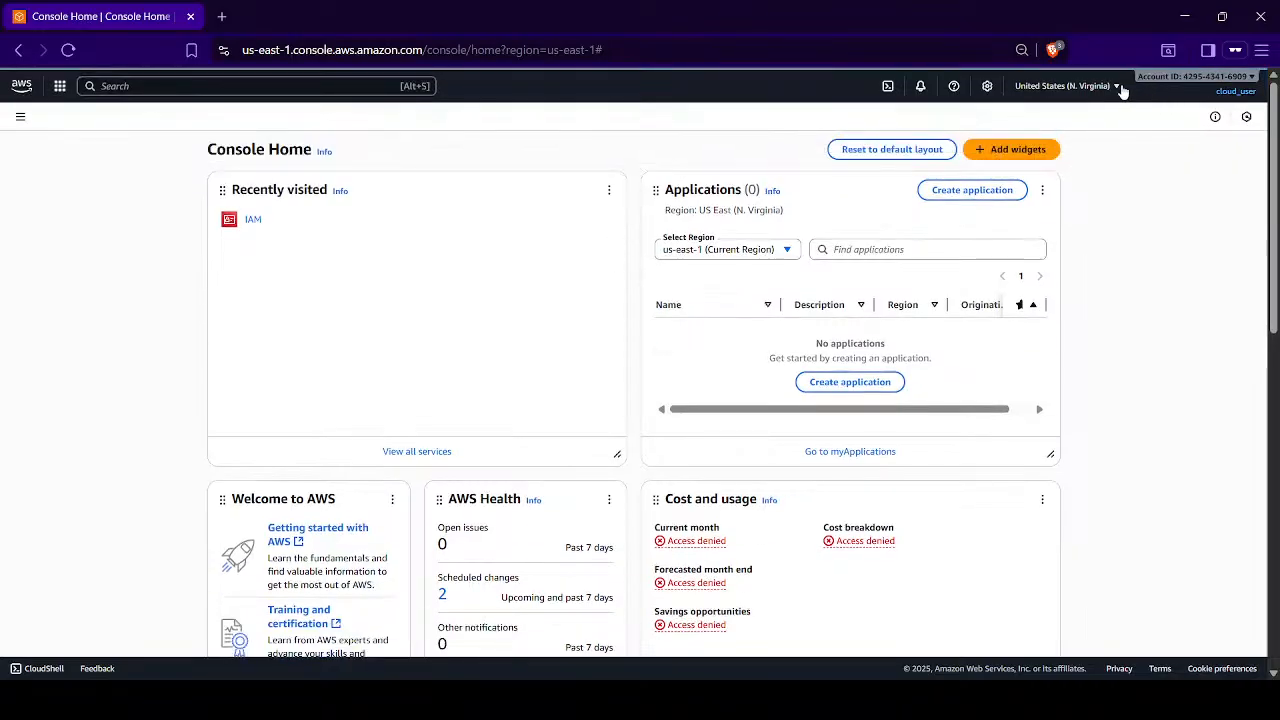
- Open IAM, look through its users, and filter the roles list by "Dev"
click(256, 221)
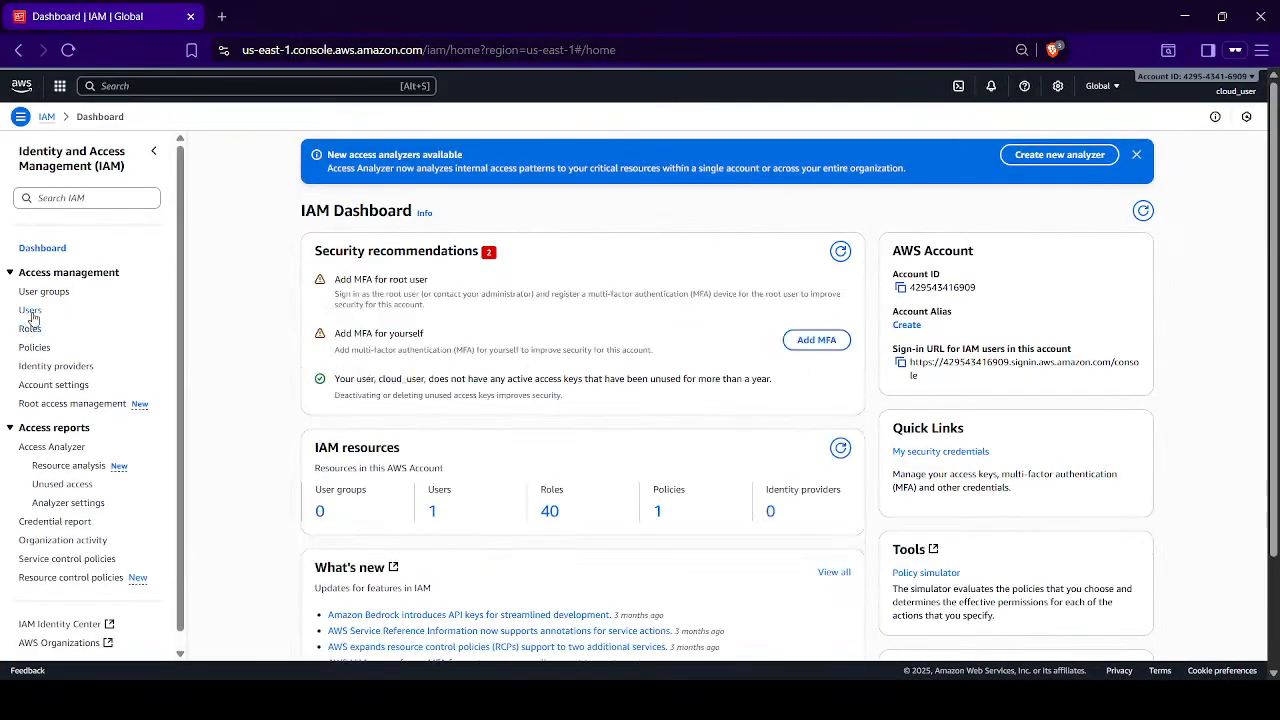
click(30, 312)
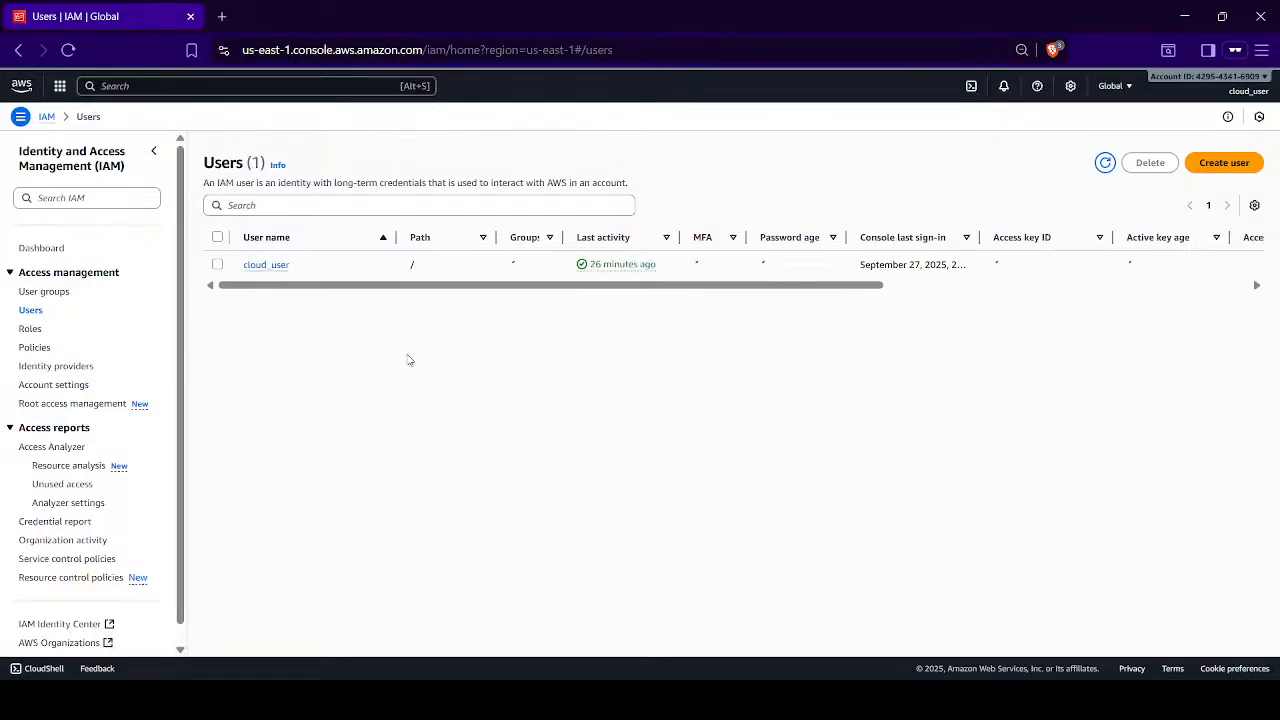
click(32, 332)
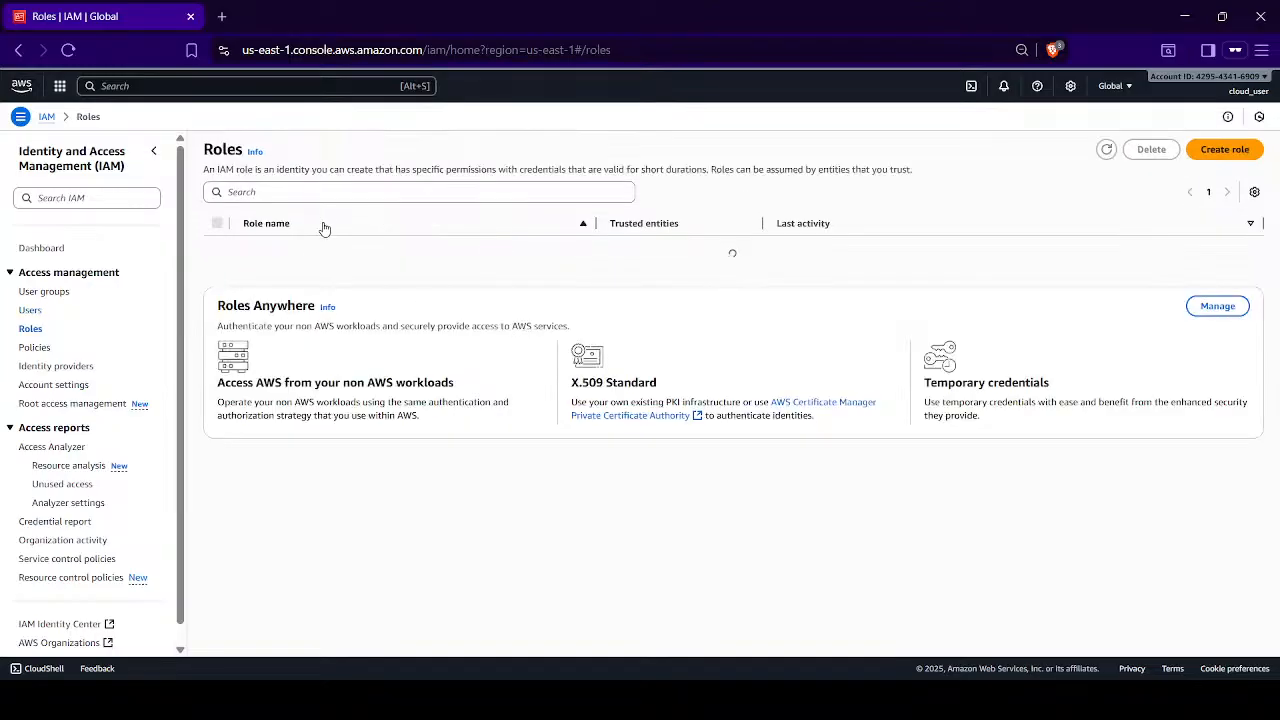
click(361, 192)
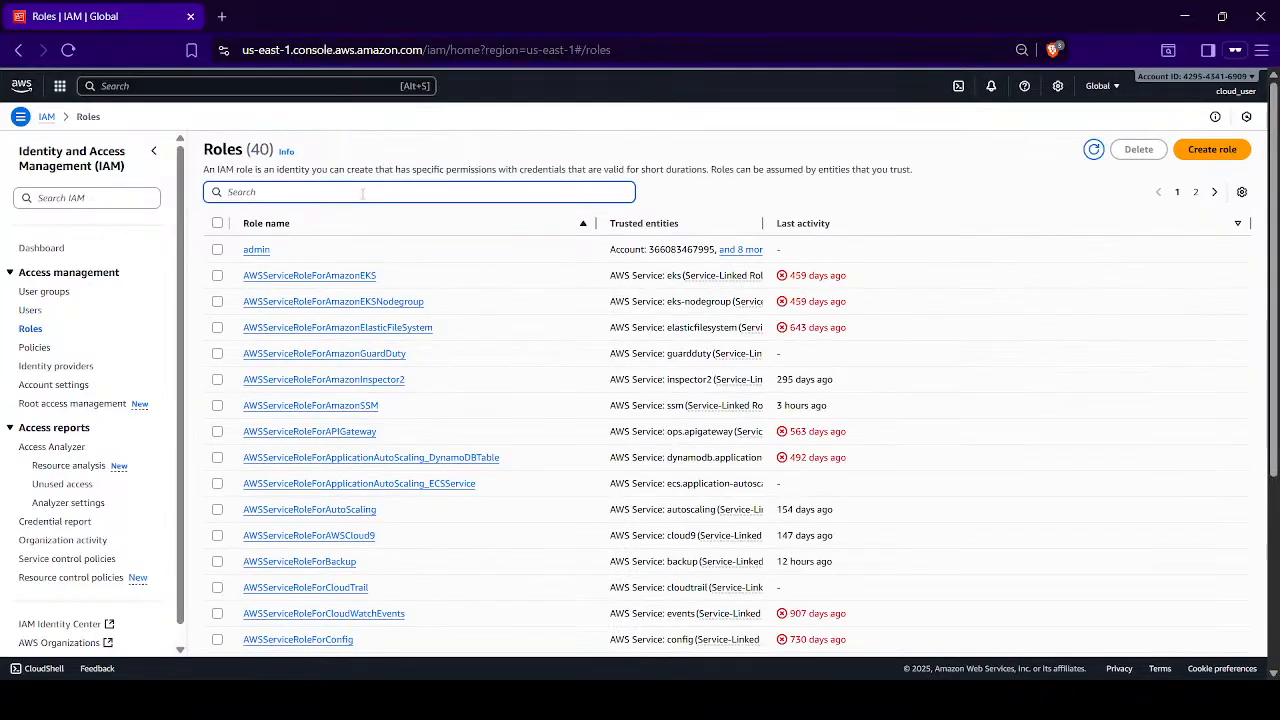
text(Dev)
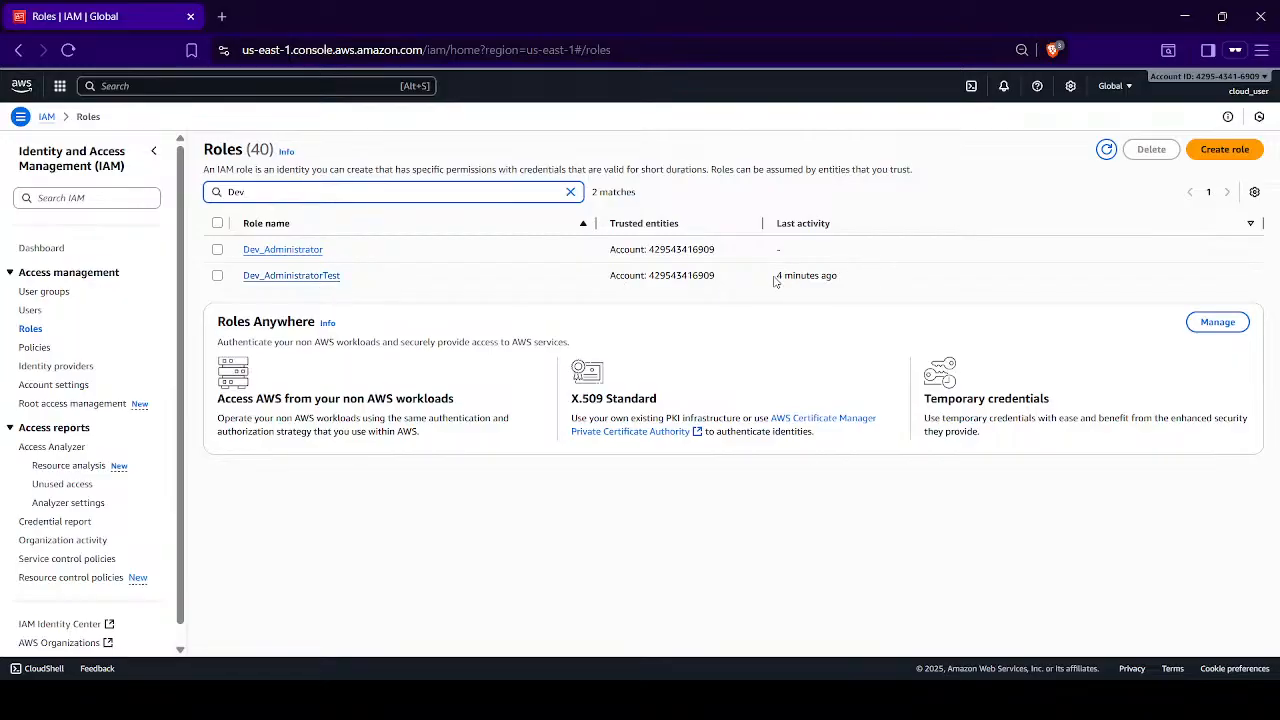
- Check the last activity of Dev_AdministratorTest and the trusted entities of both filtered roles
drag(773, 281, 878, 280)
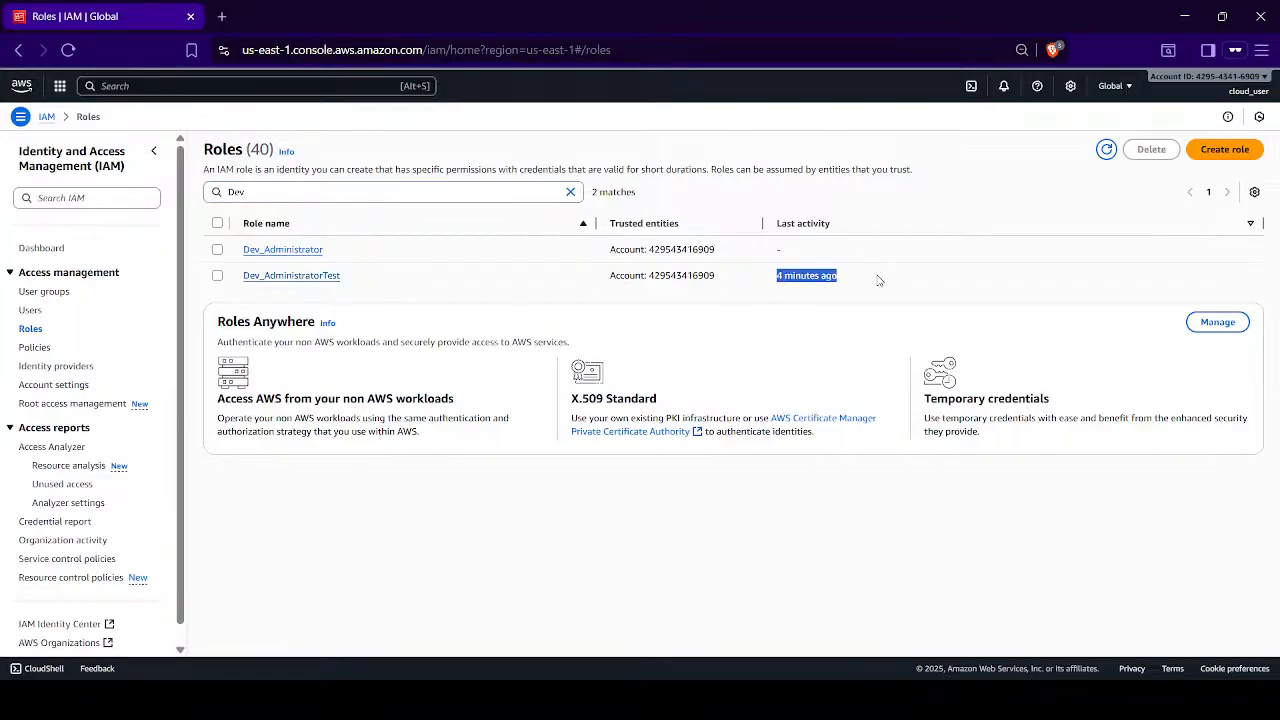
double_click(656, 260)
double_click(662, 275)
- Open the Dev_Administrator role, copy its console switch-role link and load the link in a new browser tab
click(318, 252)
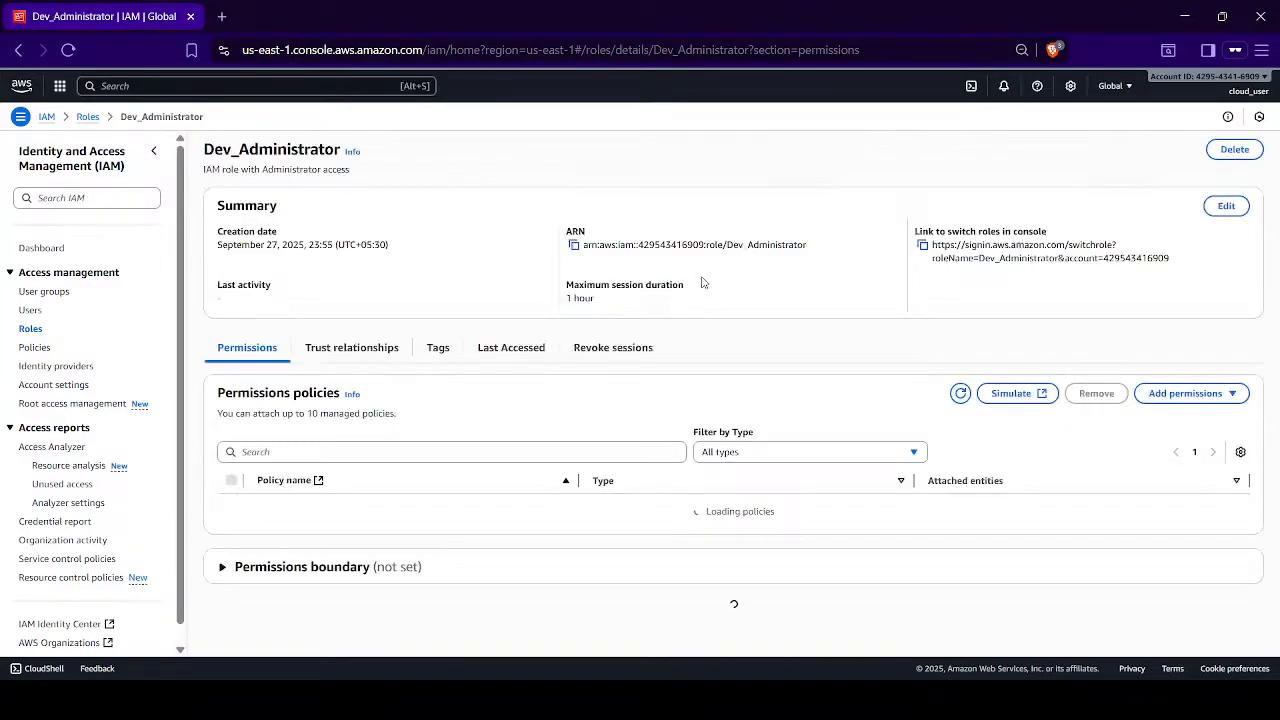
click(922, 245)
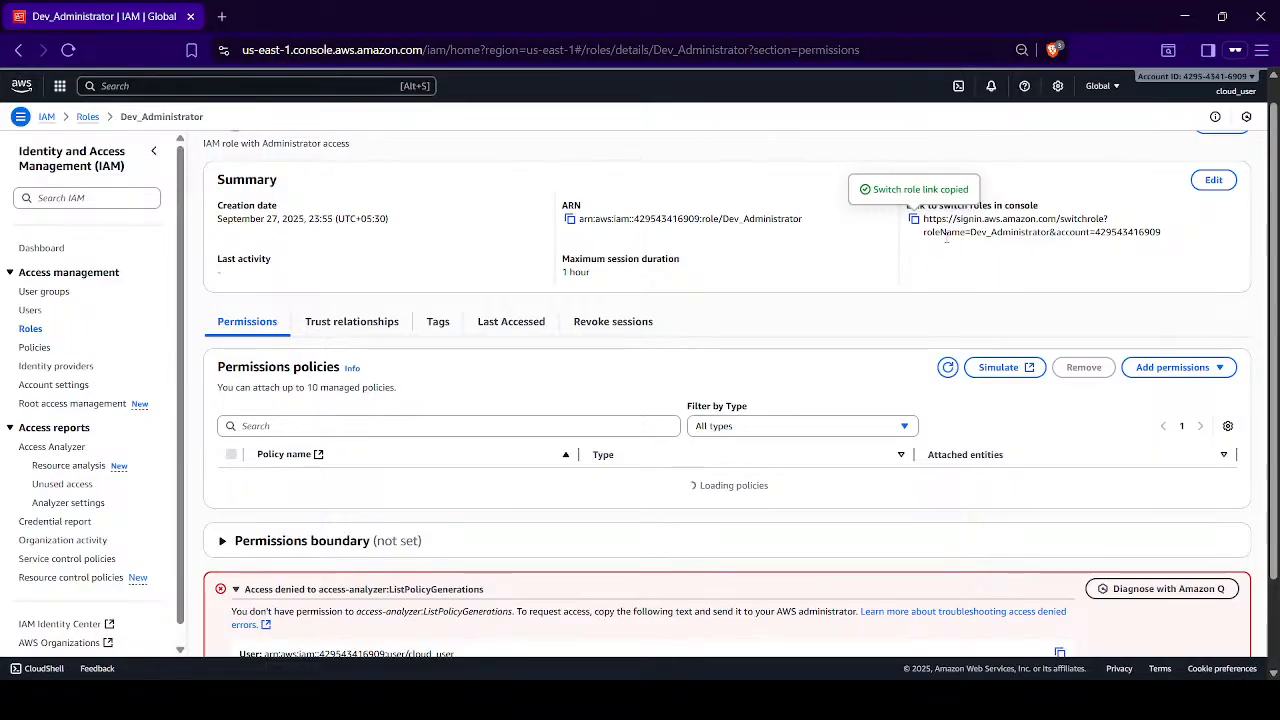
drag(943, 206, 1060, 208)
key(ctrl+shift+n)
key(ctrl+v)
click(345, 84)
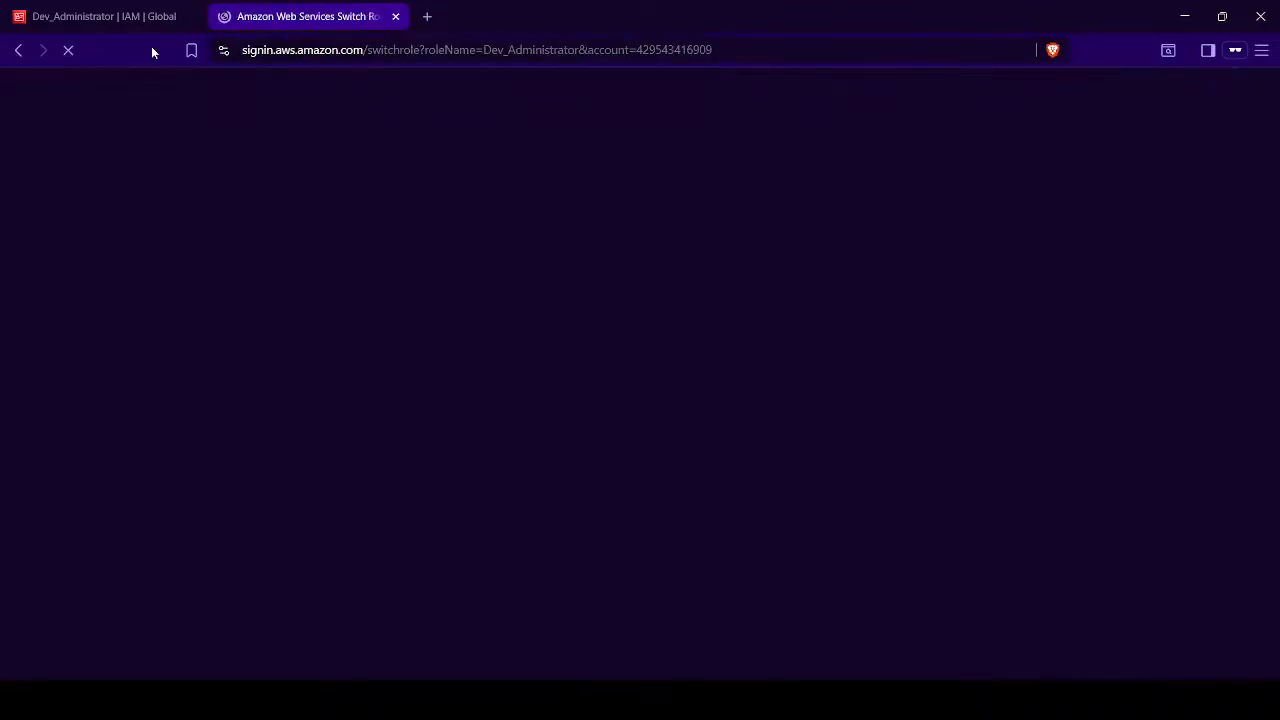
- Check the role history in the account menu, then switch to the Dev_Administrator role with a green display color
click(115, 18)
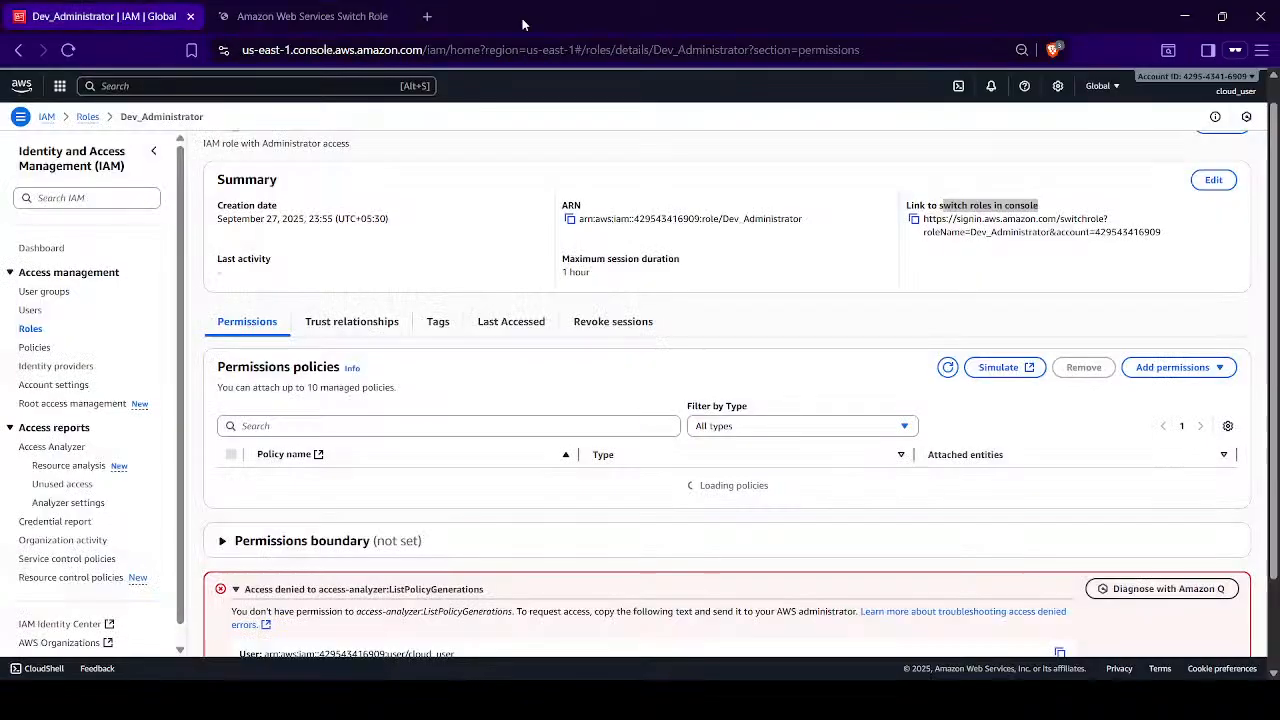
click(1215, 92)
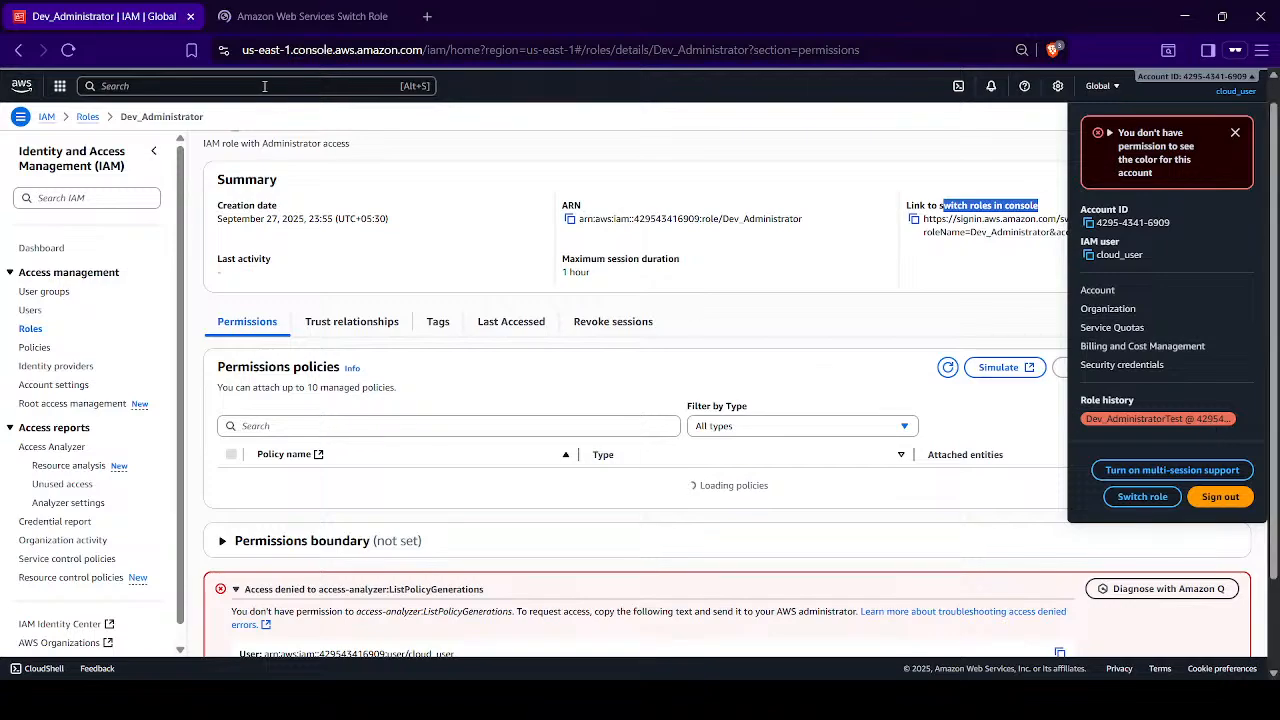
click(1213, 427)
click(369, 522)
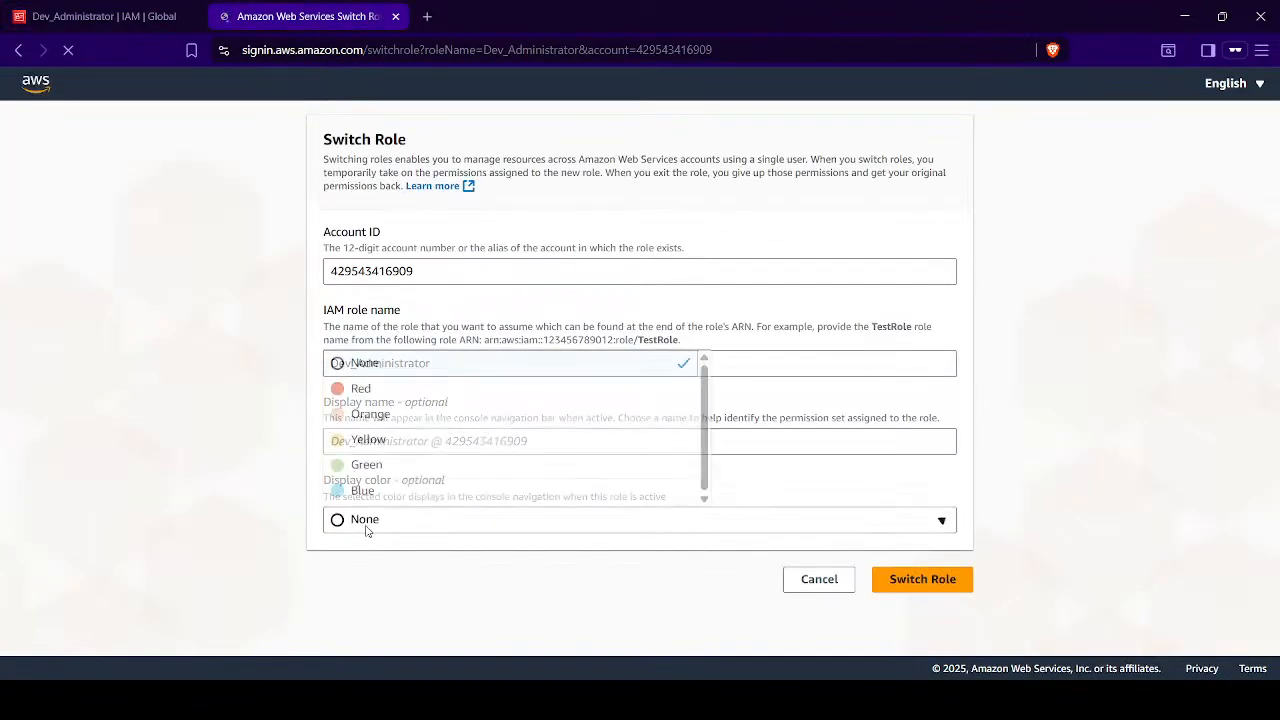
click(386, 463)
click(926, 581)
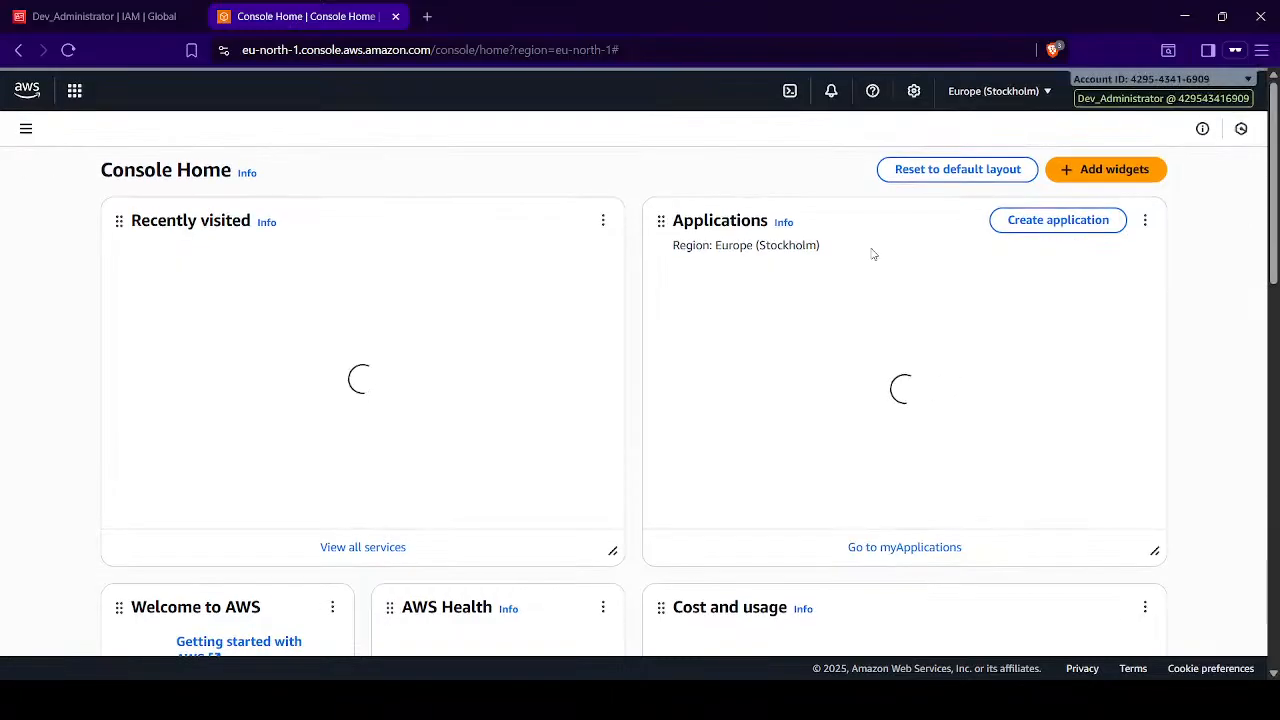
- Review the currently active role and the role history in the account menu
click(1150, 98)
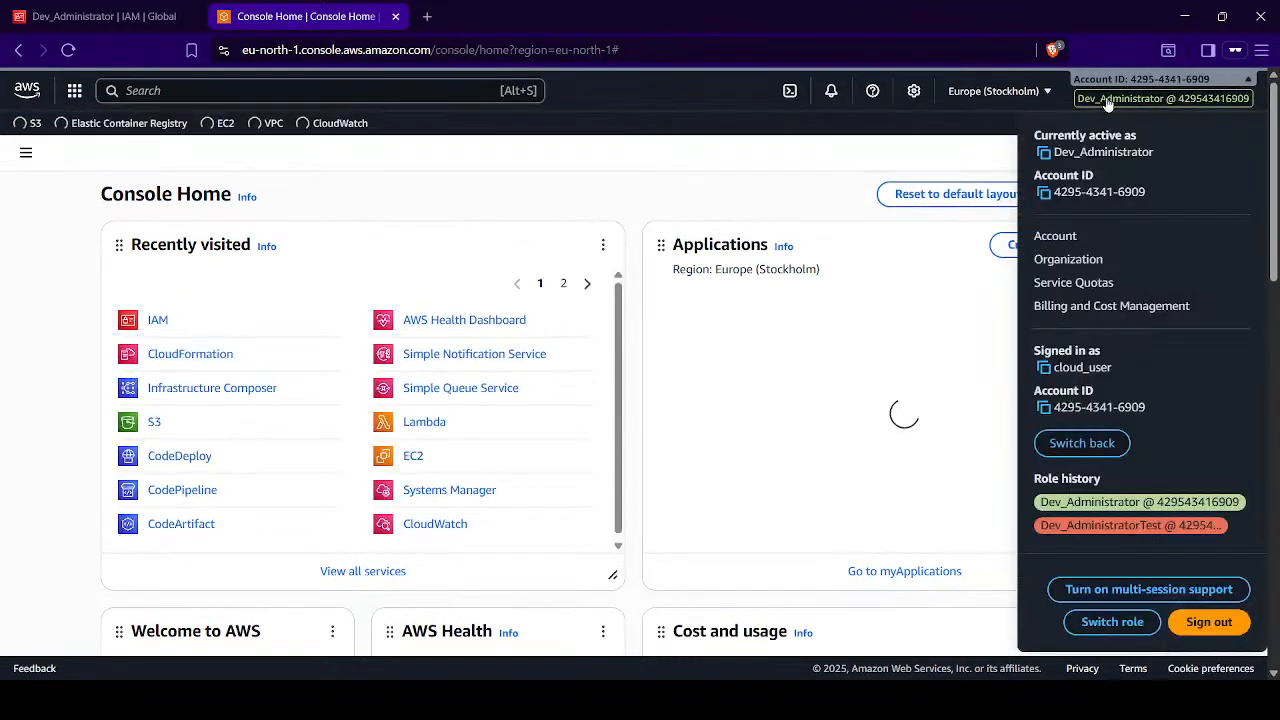
scroll(1180, 532, down, 2)
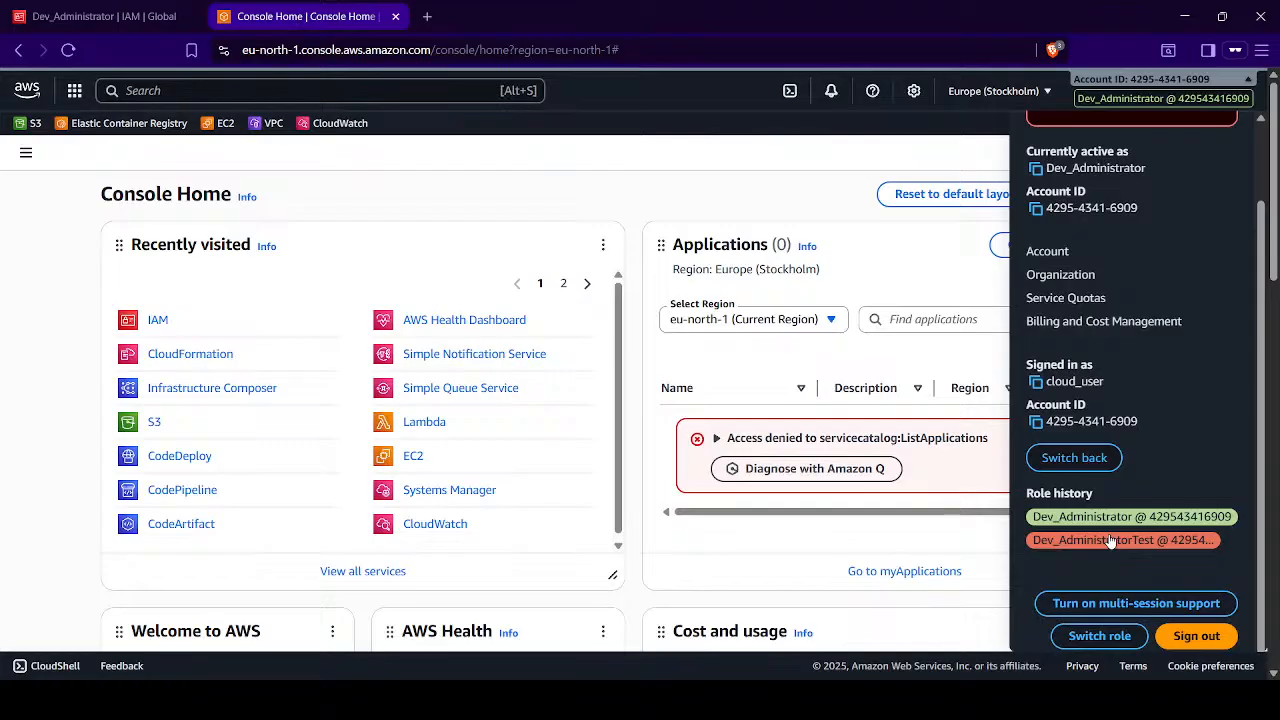
click(1109, 541)
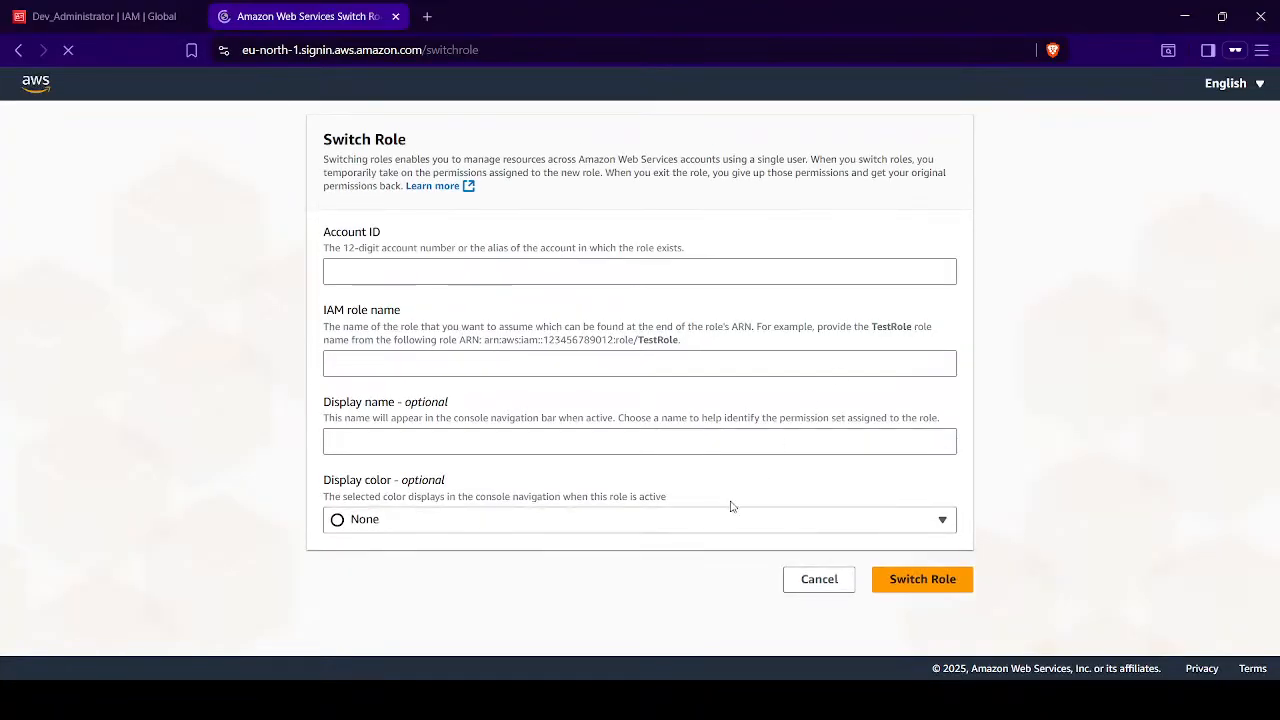
click(825, 521)
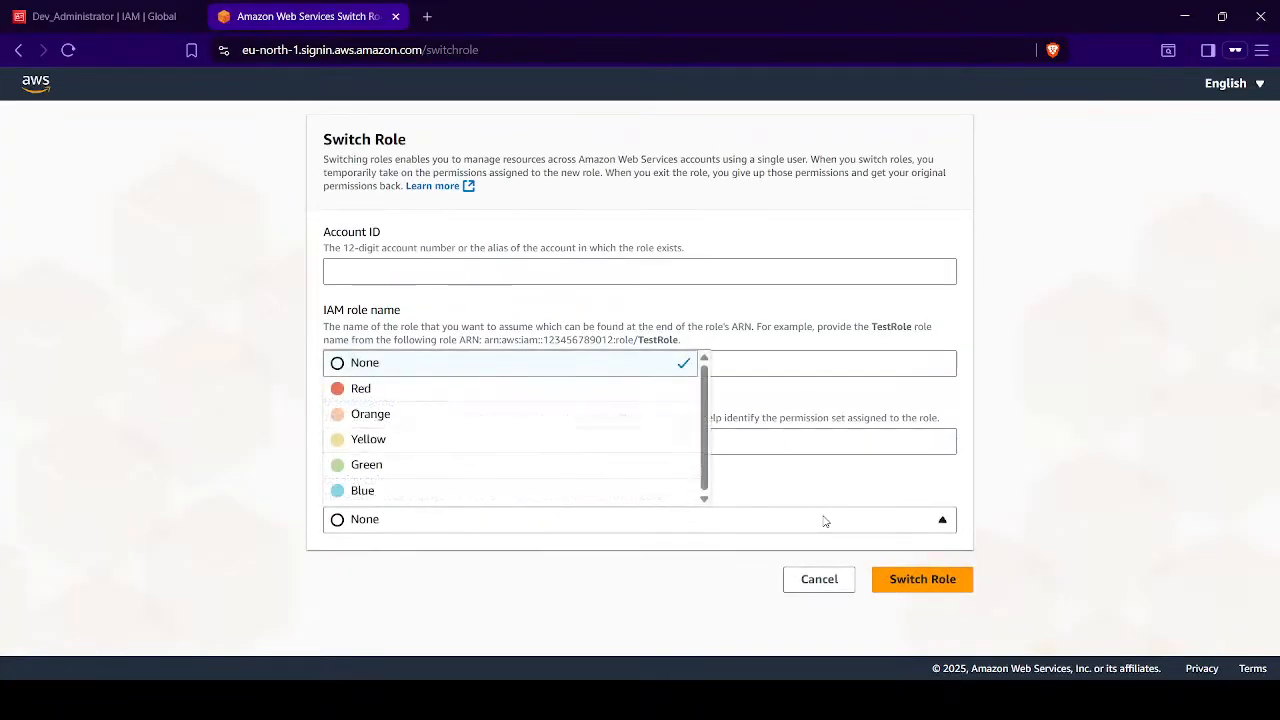
click(600, 392)
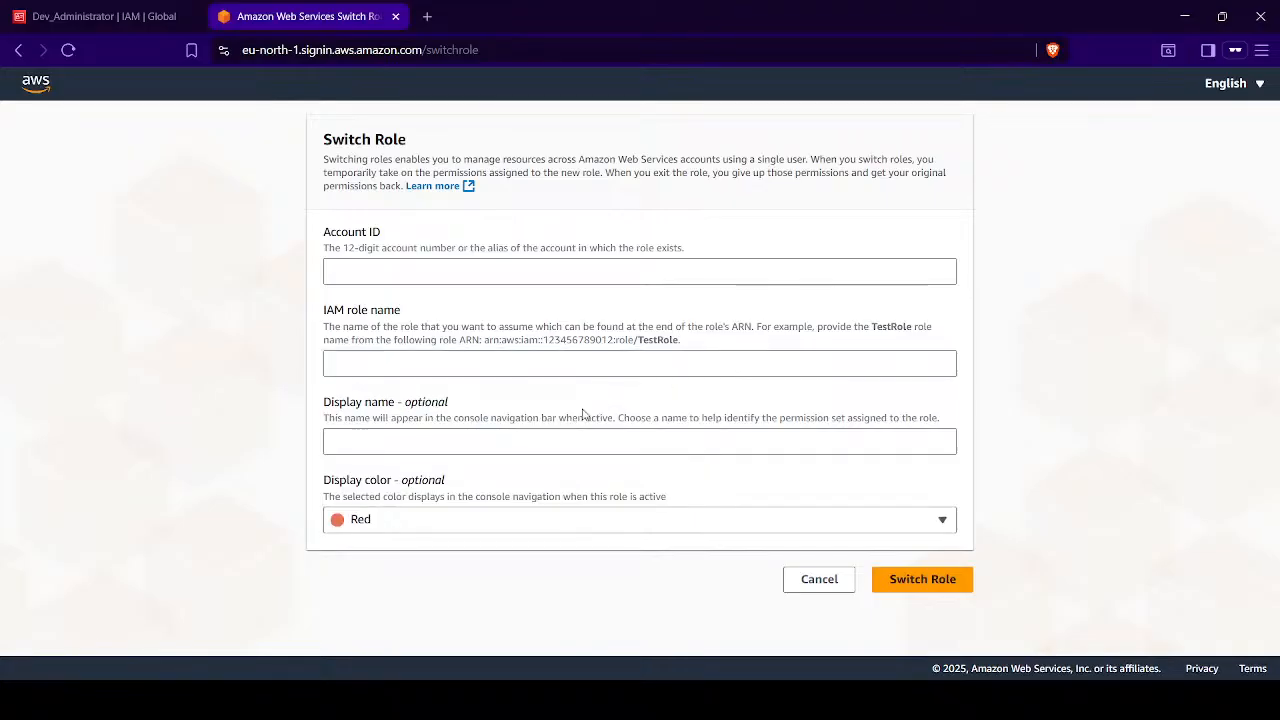
click(150, 17)
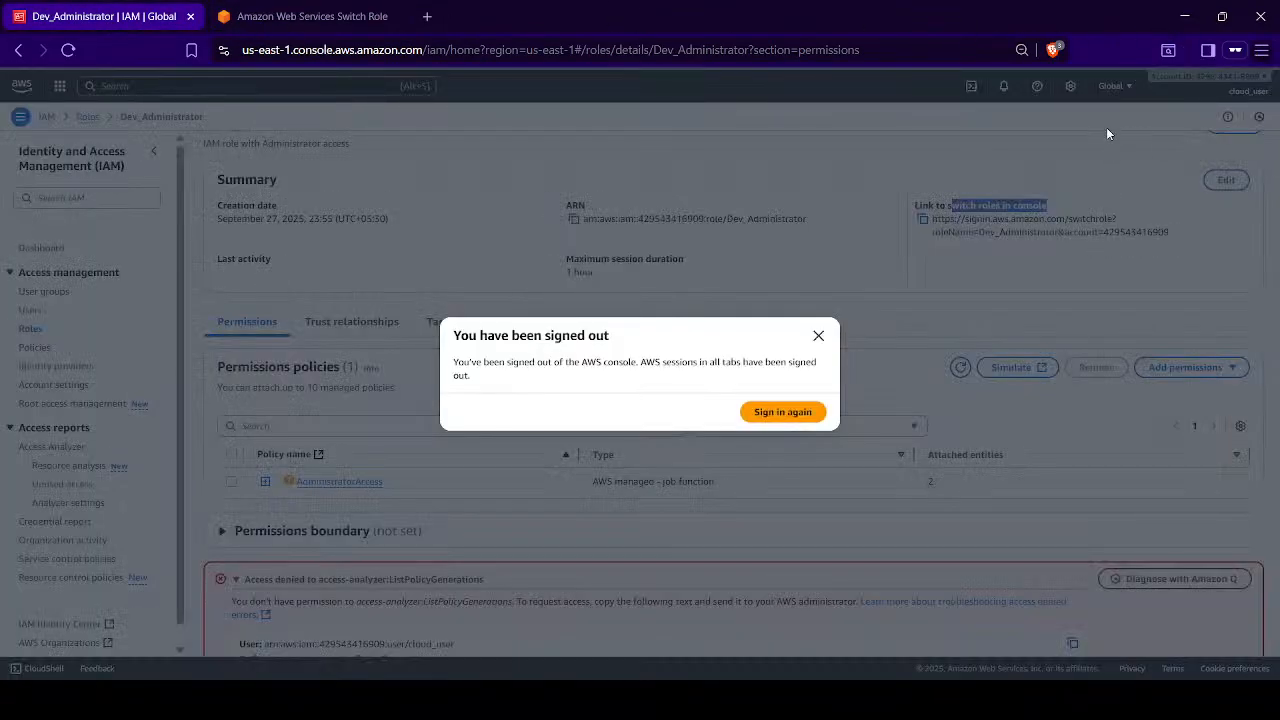
click(341, 20)
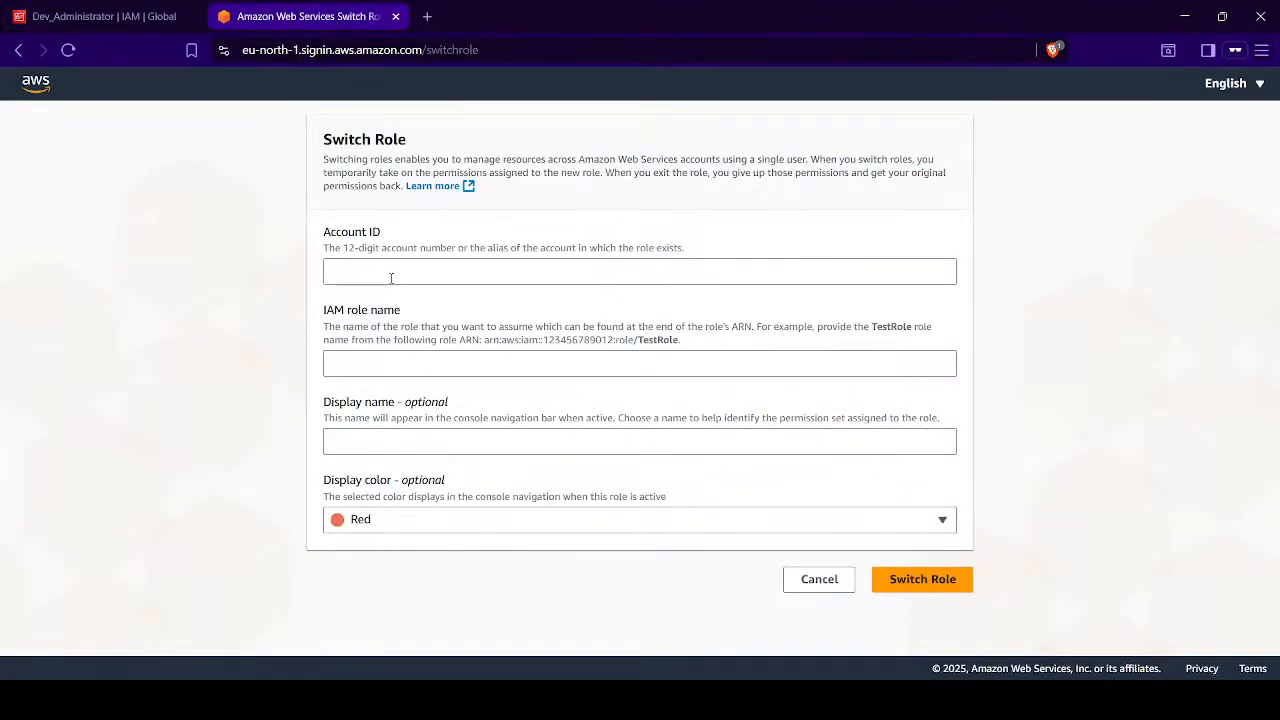
key(ctrl+w)
- Sign in again from the signed-out Dev_Administrator page and open the IAM roles list
click(801, 413)
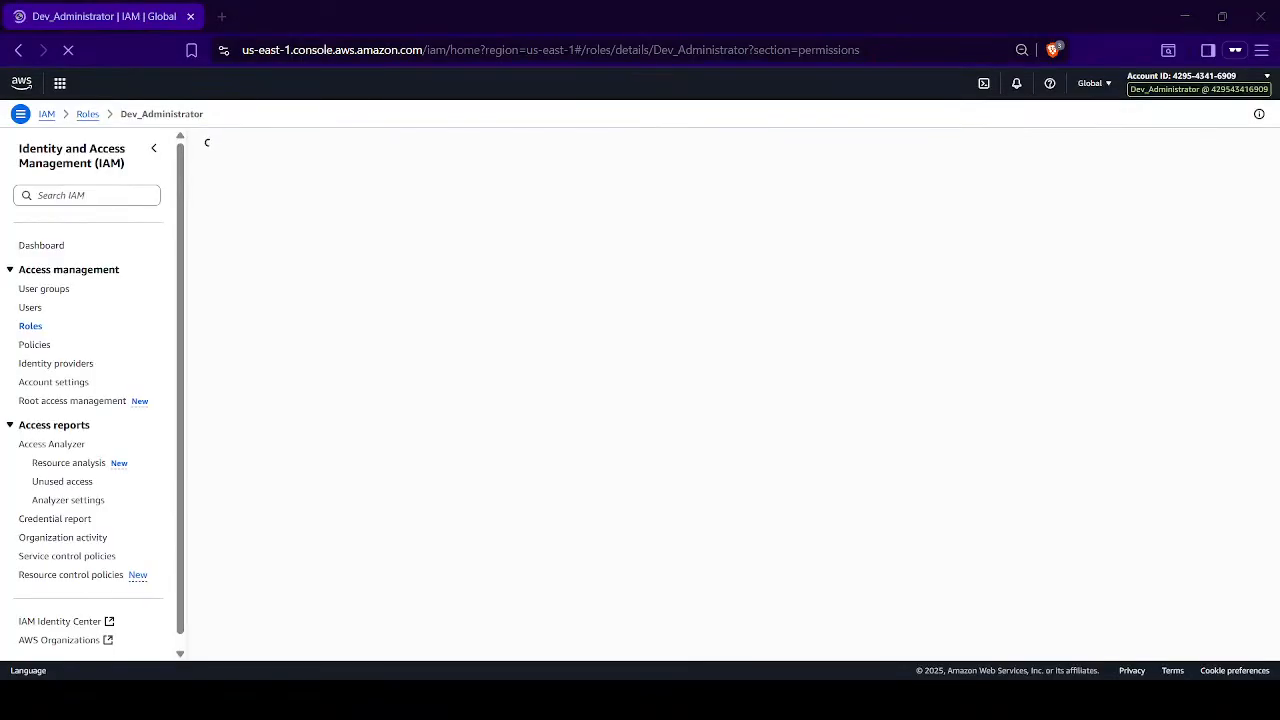
click(30, 326)
click(60, 85)
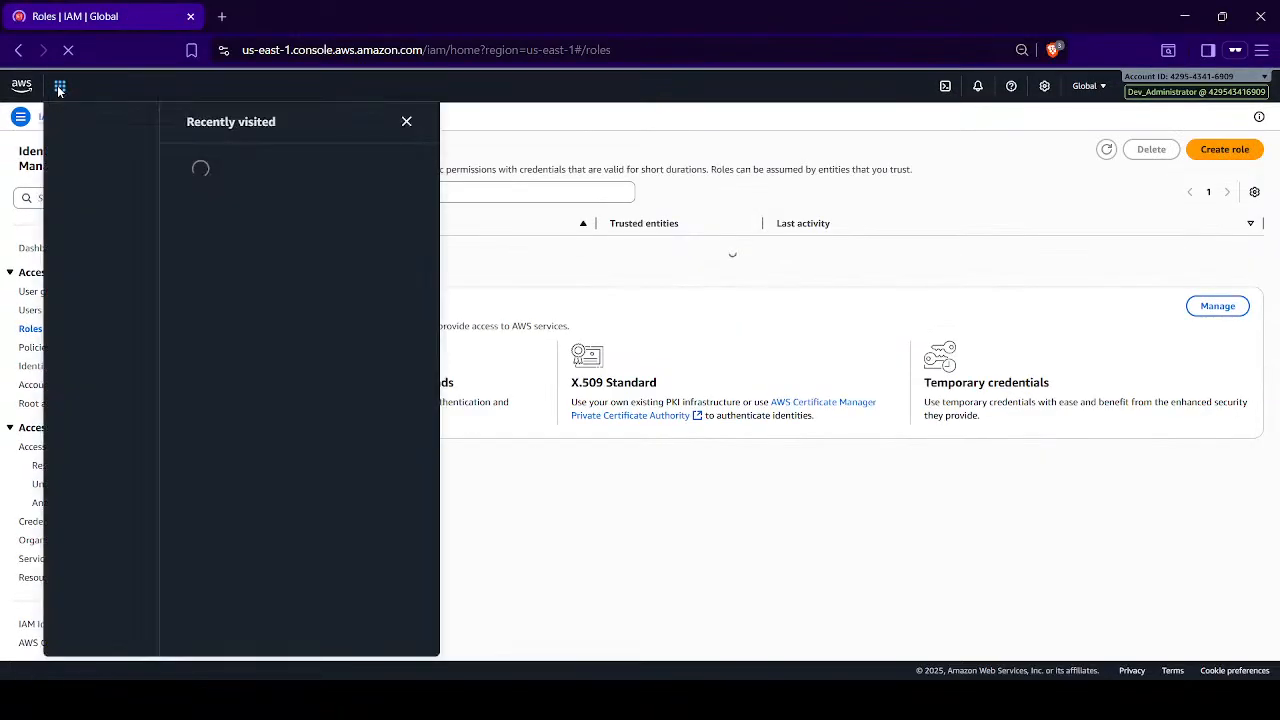
click(555, 259)
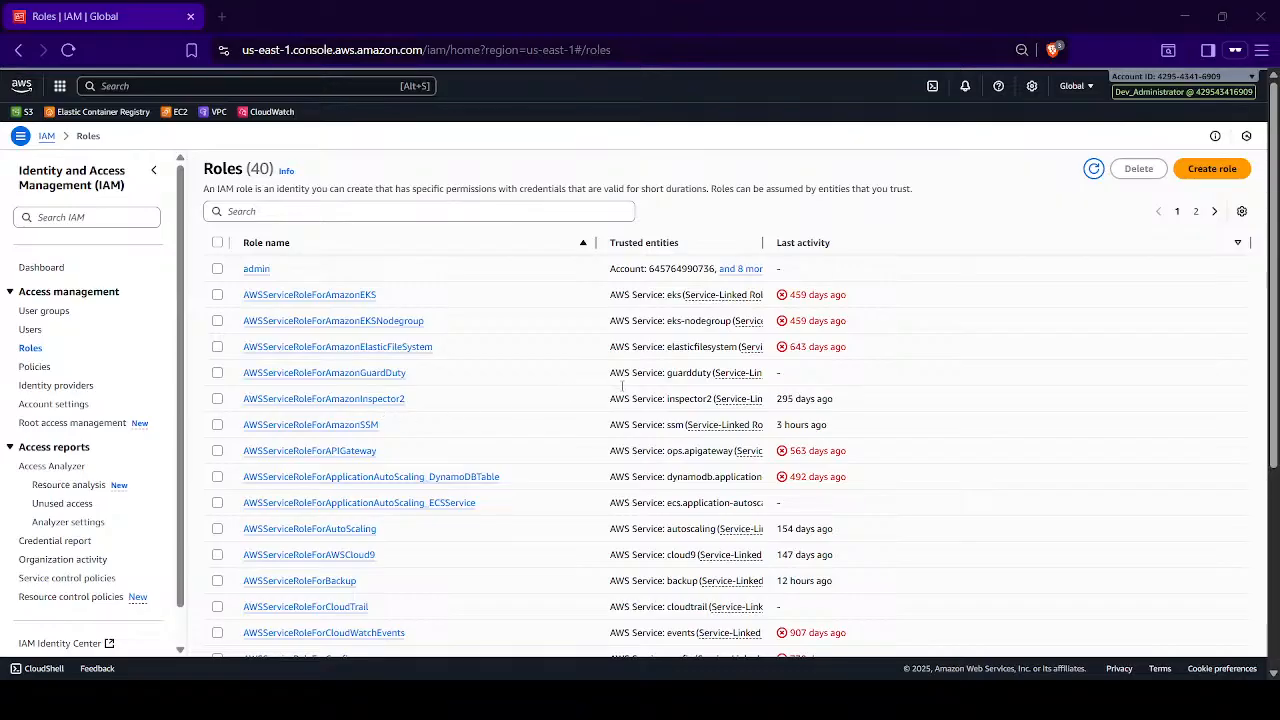
- Leave the IAM roles list and go to the Console Home page
click(664, 430)
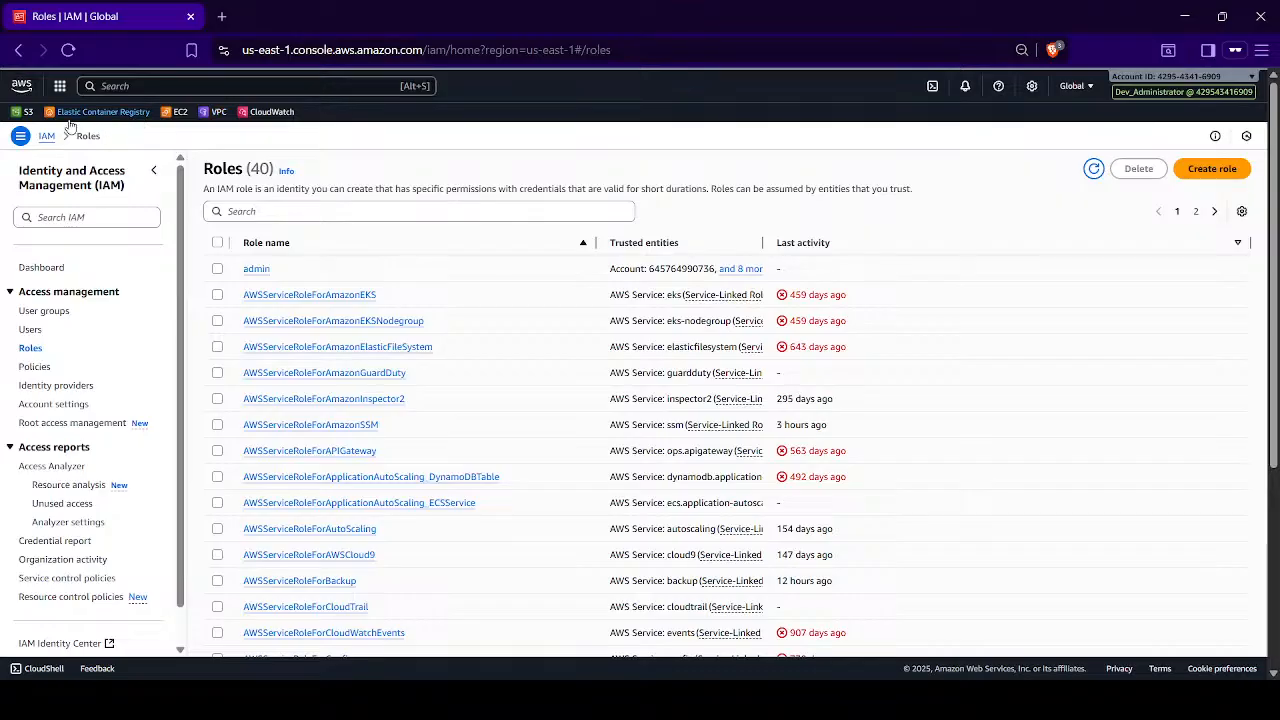
click(22, 86)
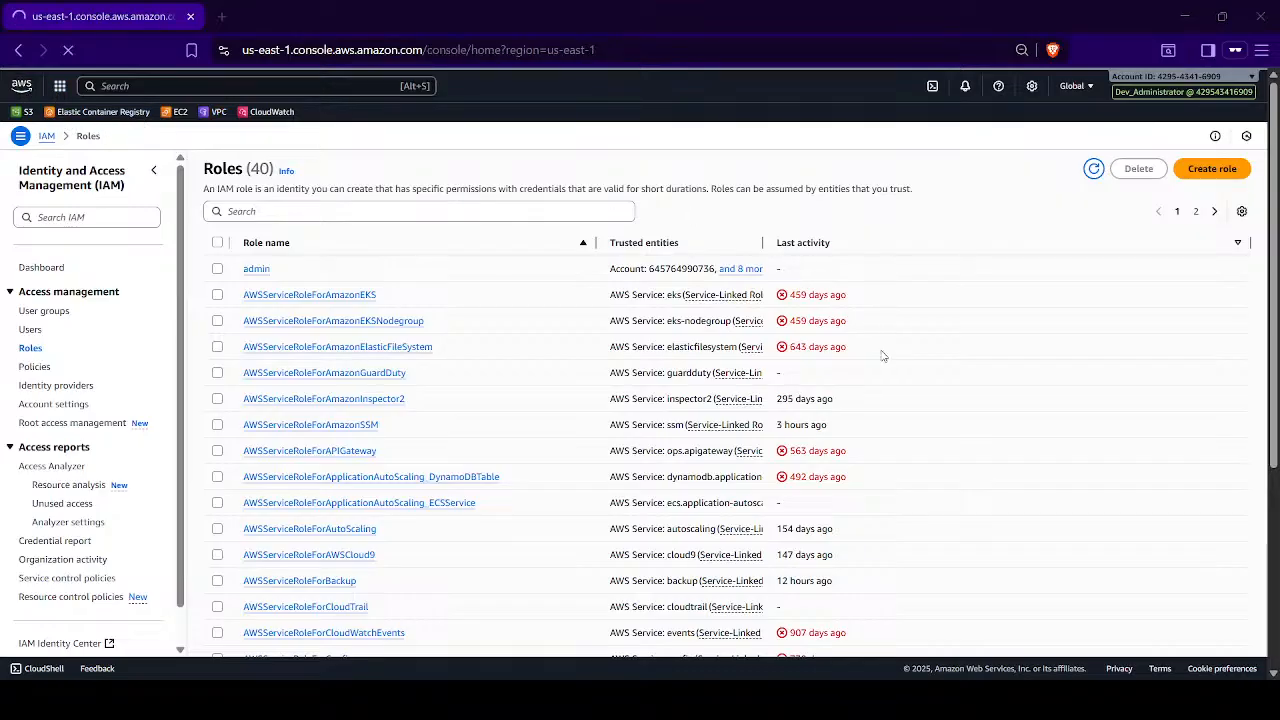